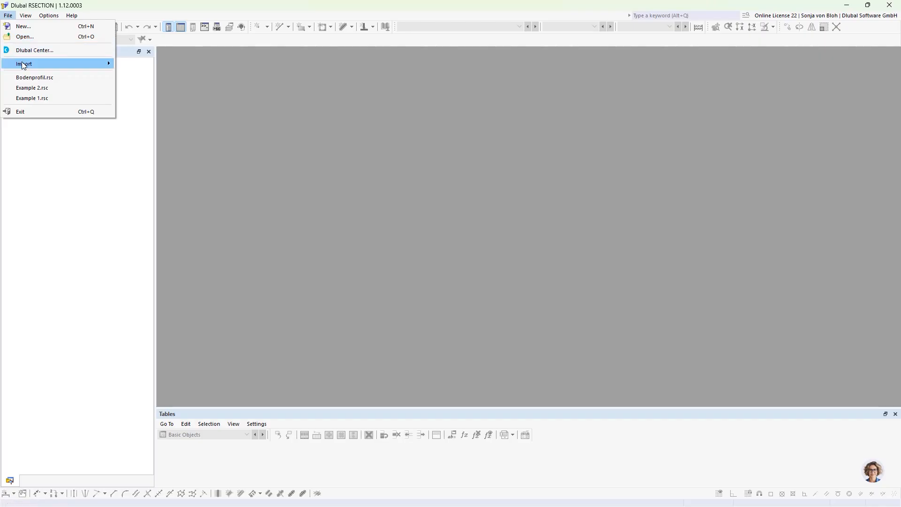
Import the DXF file Bodenprofil.dxf from the Aluminium Webinar folder
{"action": "mouse_move", "coordinate": [45, 62]}
{"action": "left_click", "coordinate": [124, 63]}
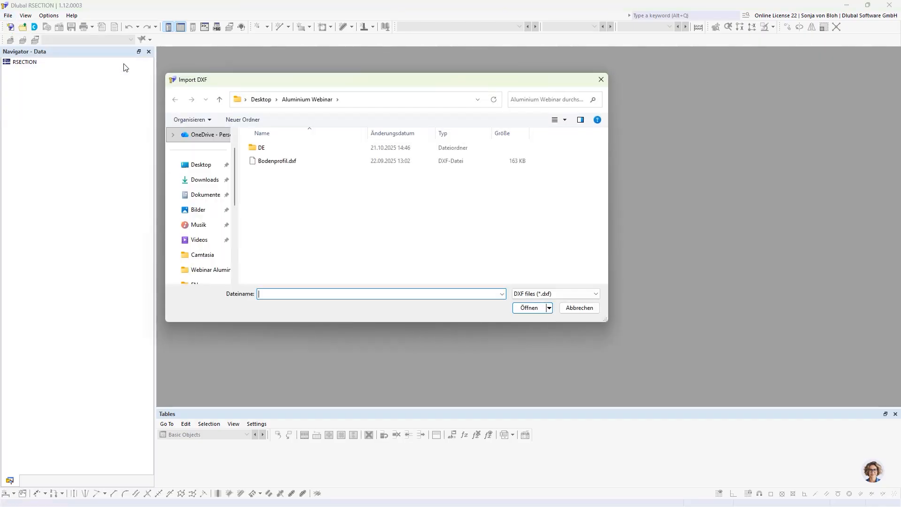
{"action": "left_click", "coordinate": [262, 161]}
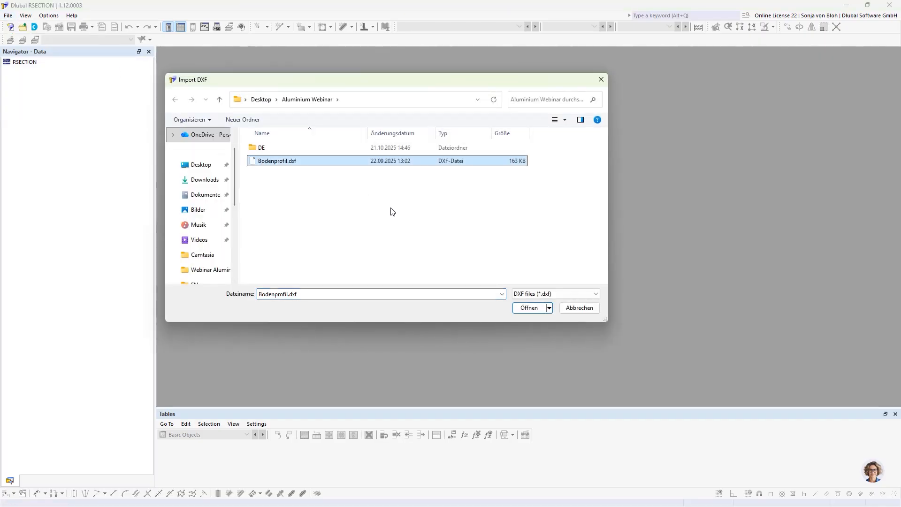
{"action": "left_click", "coordinate": [530, 309]}
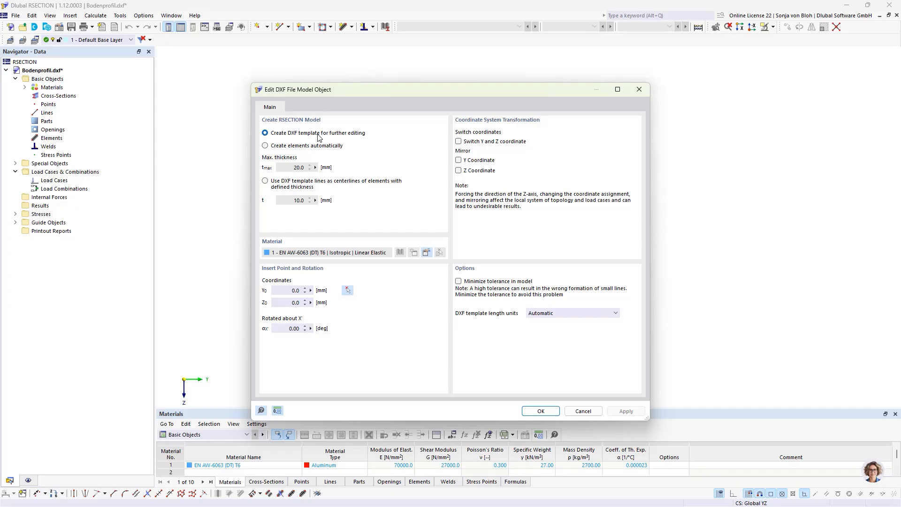
{"action": "left_click", "coordinate": [271, 146]}
{"action": "left_click", "coordinate": [266, 182]}
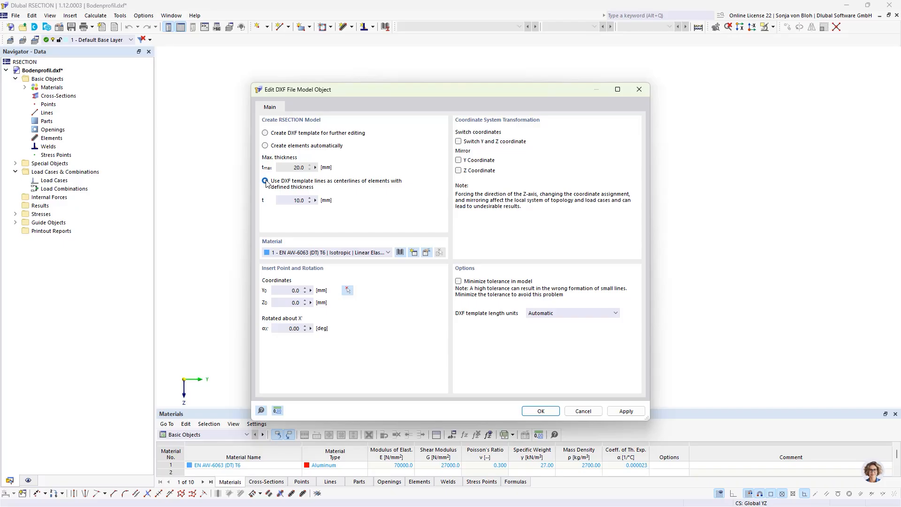
{"action": "left_click", "coordinate": [270, 135]}
Confirm EN AW-6063 (DT) T6 from the material library and complete the import as a DXF template for further editing
{"action": "left_click", "coordinate": [426, 252]}
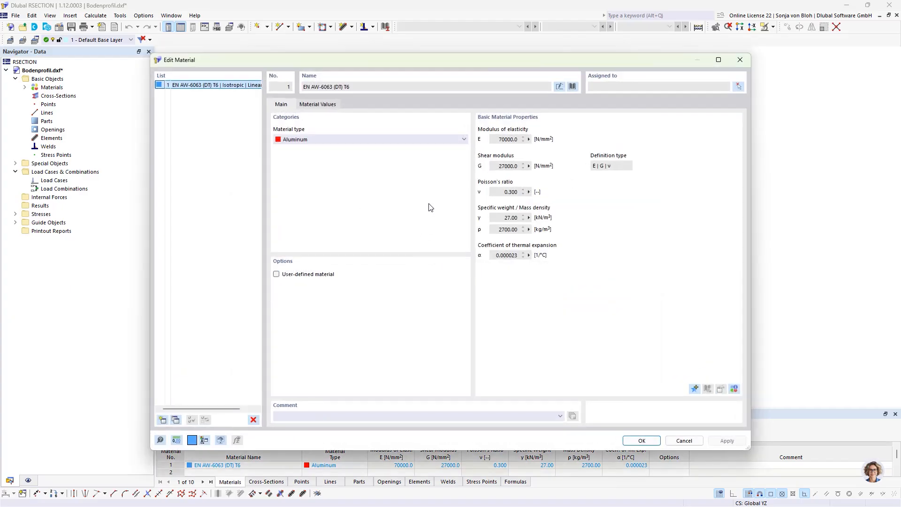
{"action": "left_click", "coordinate": [572, 87]}
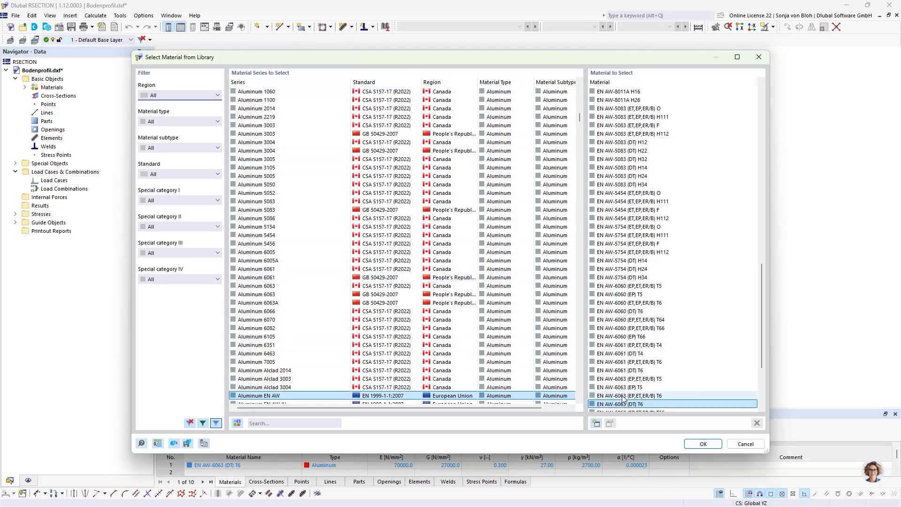
{"action": "scroll", "coordinate": [640, 404], "scroll_direction": "down", "scroll_amount": 2}
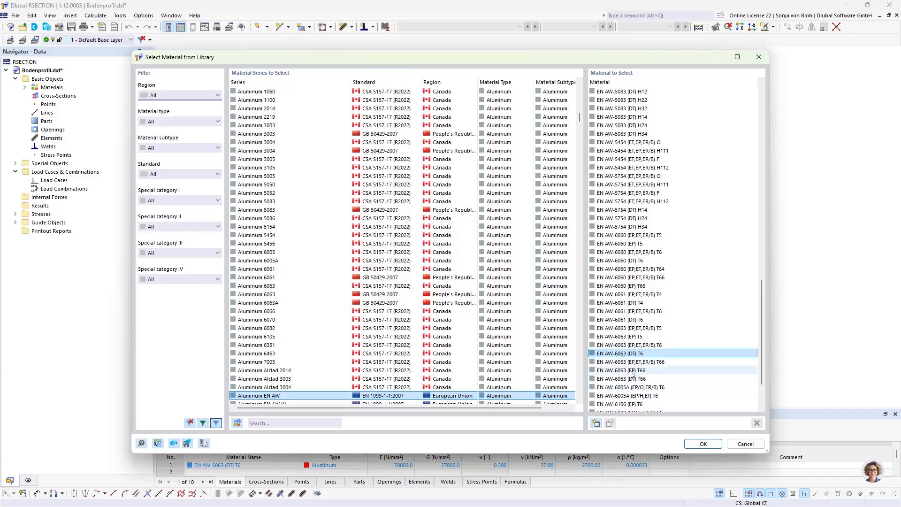
{"action": "left_click", "coordinate": [702, 443]}
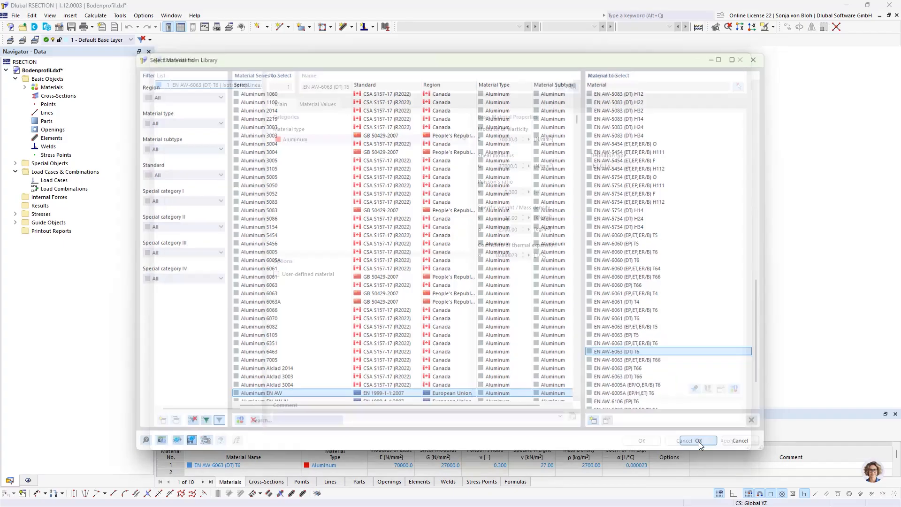
{"action": "left_click", "coordinate": [641, 440]}
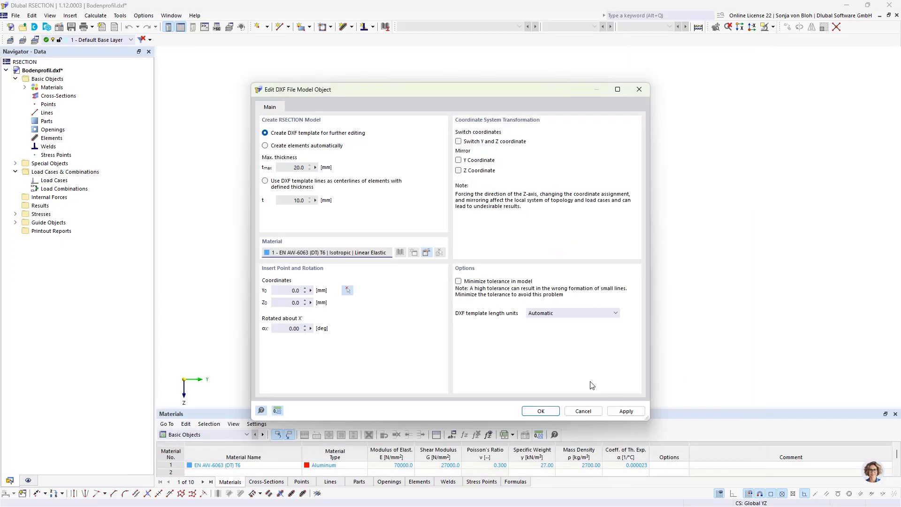
{"action": "left_click", "coordinate": [541, 411]}
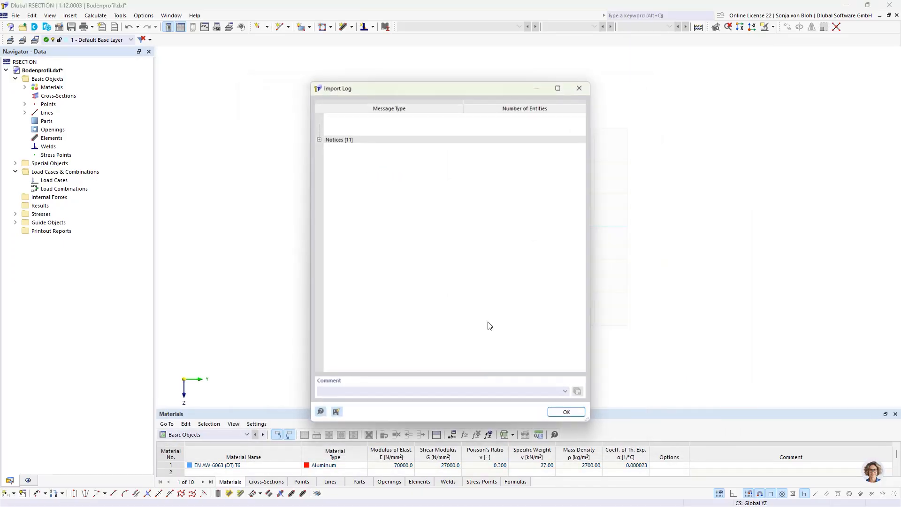
{"action": "left_click", "coordinate": [568, 413]}
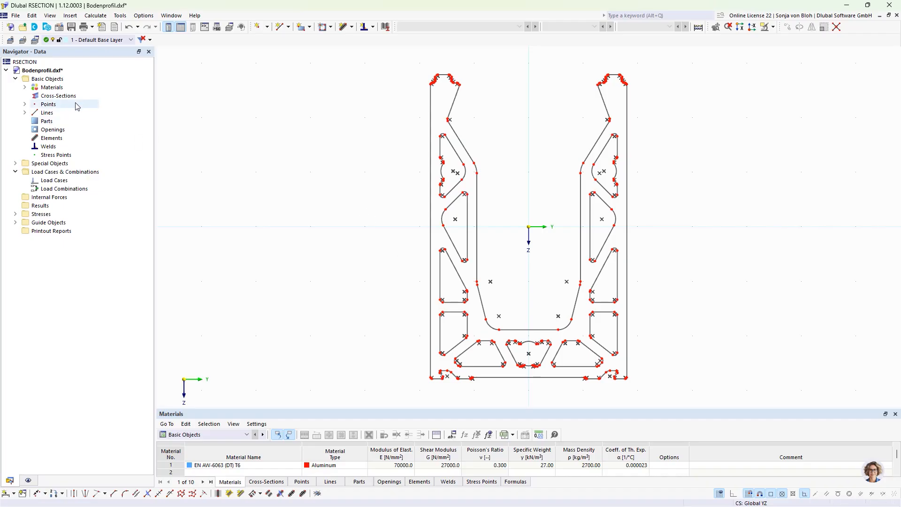
Set the analysis method to Finite Element Analysis in the model's base data
{"action": "right_click", "coordinate": [53, 80]}
{"action": "left_click", "coordinate": [70, 85]}
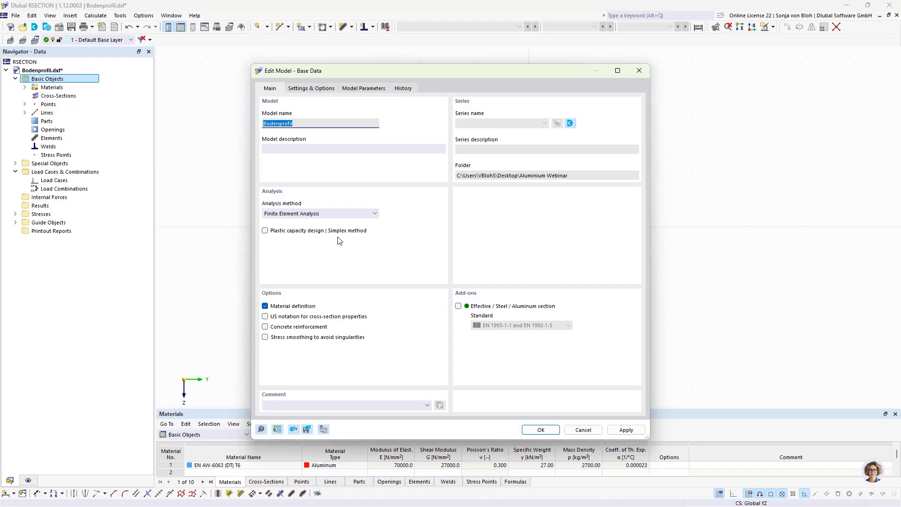
{"action": "left_click", "coordinate": [373, 214]}
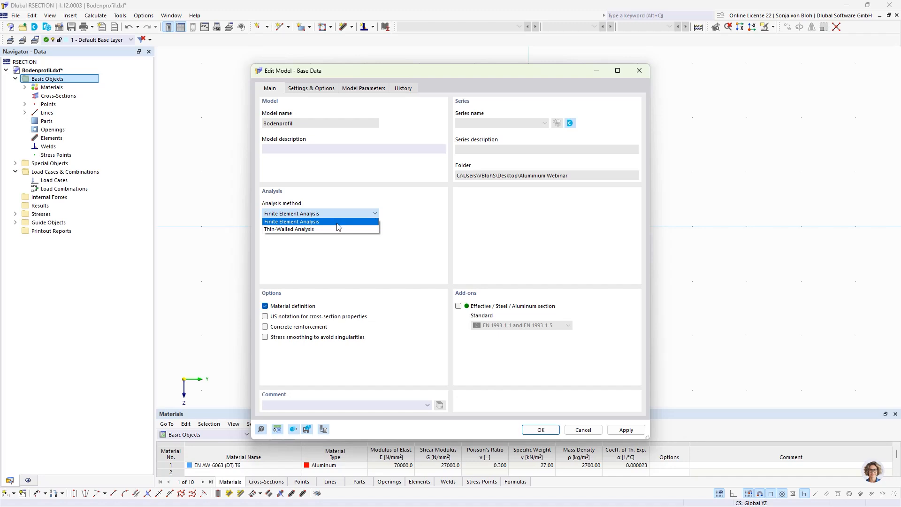
{"action": "left_click", "coordinate": [309, 222]}
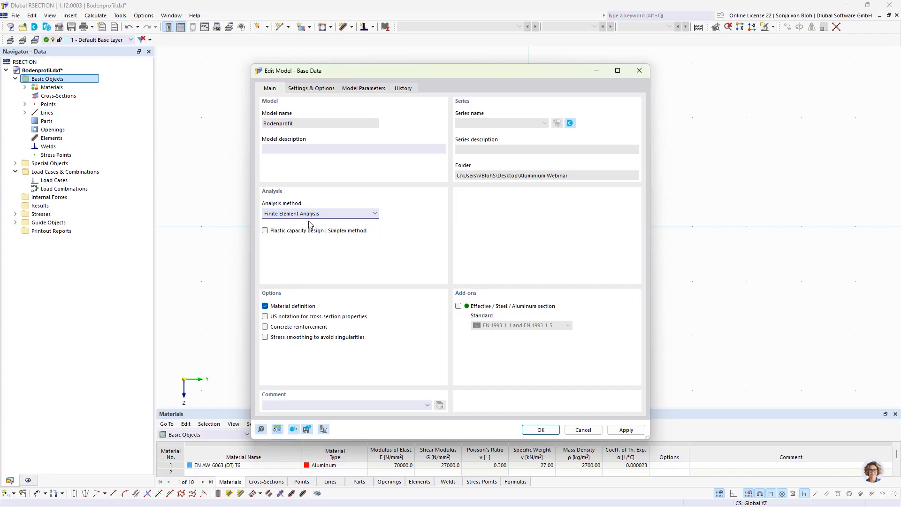
{"action": "left_click", "coordinate": [541, 430]}
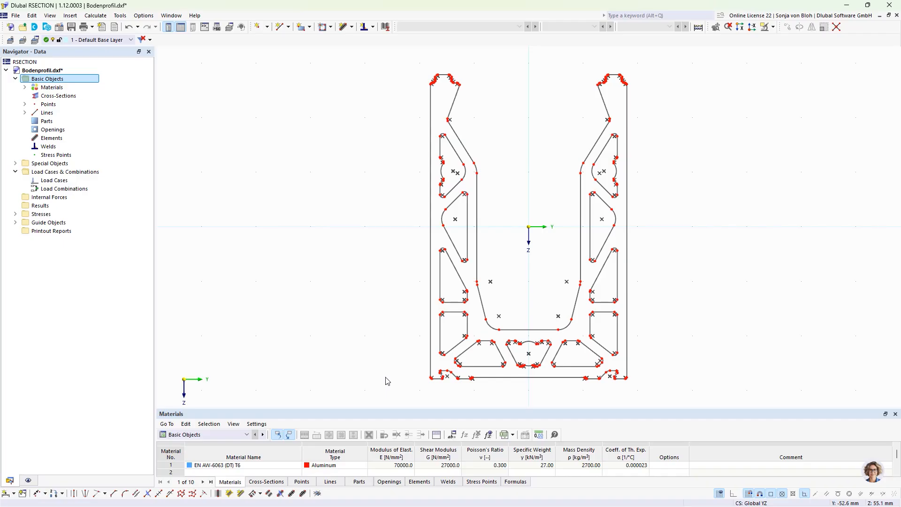
Create a part from the profile's outer boundary lines with material EN AW-6063 (DT) T6
{"action": "left_click", "coordinate": [310, 28]}
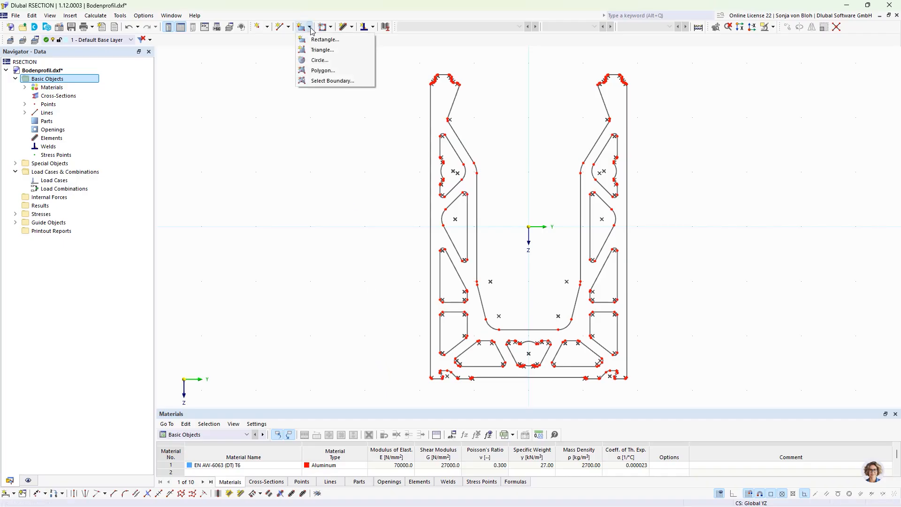
{"action": "left_click", "coordinate": [309, 80]}
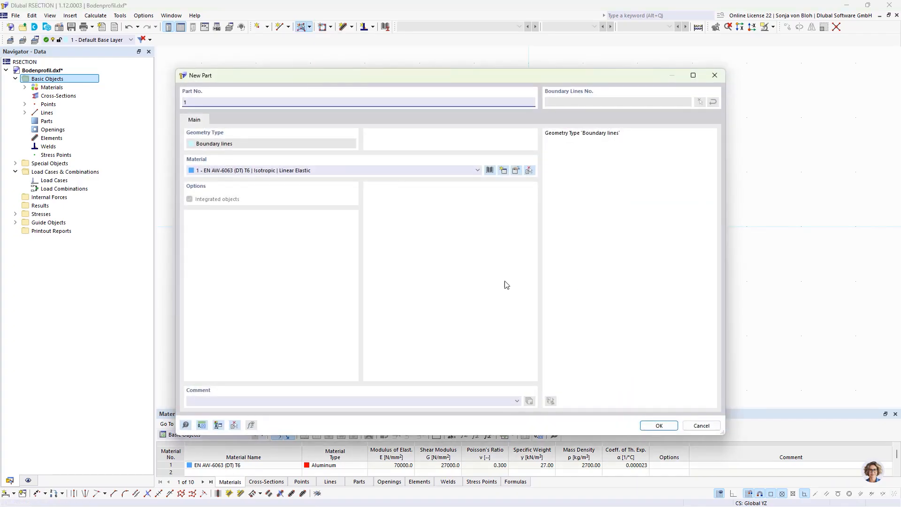
{"action": "left_click", "coordinate": [658, 426]}
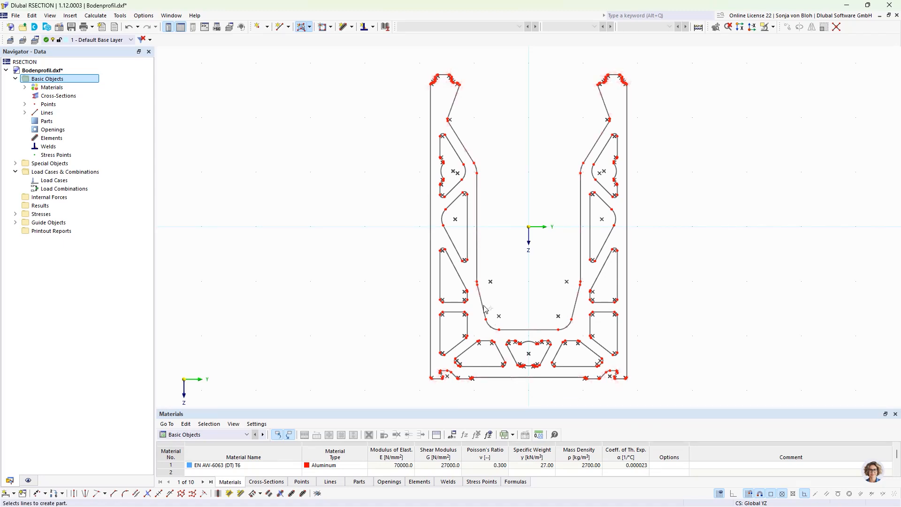
{"action": "left_click", "coordinate": [430, 284]}
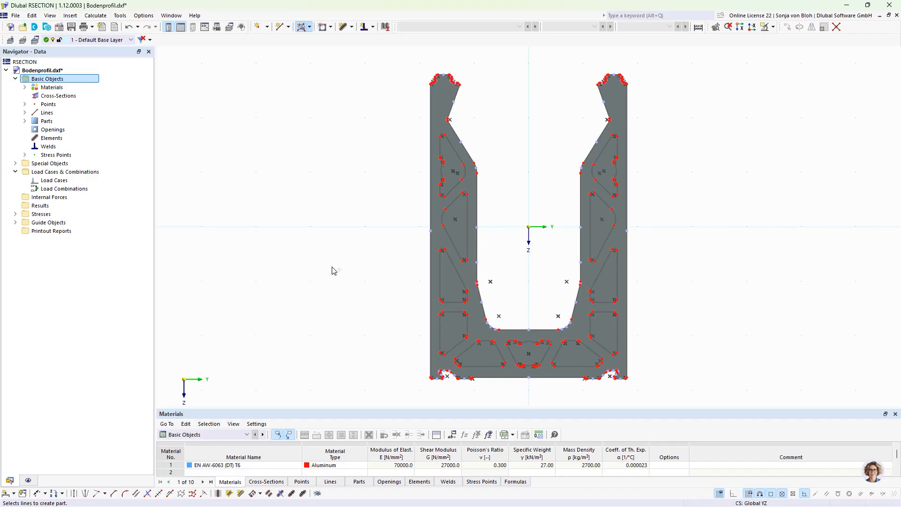
Create openings from the boundary lines of all eleven inner cells in both side walls and the base of the profile
{"action": "left_click", "coordinate": [331, 28]}
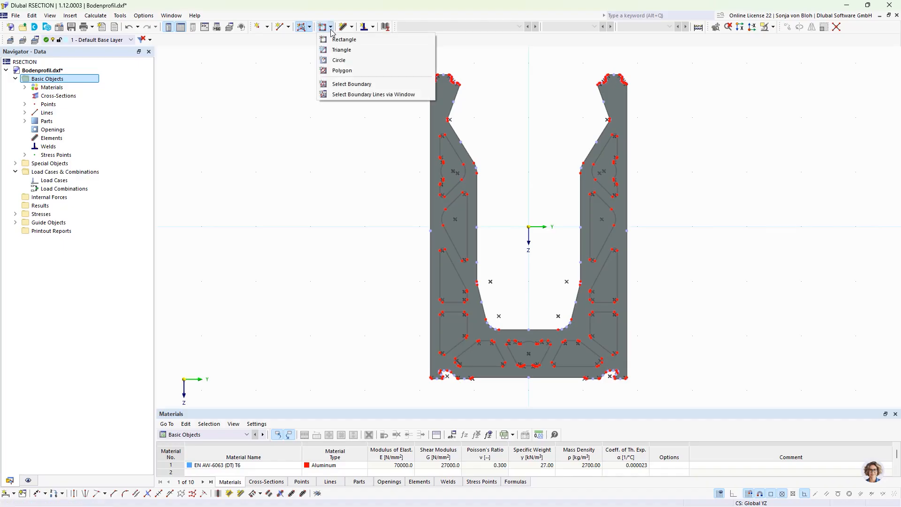
{"action": "left_click", "coordinate": [352, 85]}
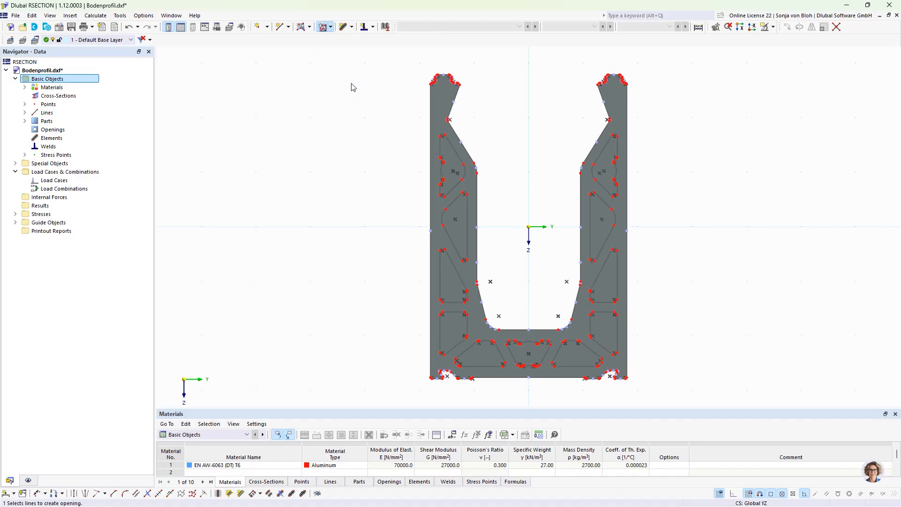
{"action": "left_click", "coordinate": [458, 165]}
{"action": "left_click", "coordinate": [456, 237]}
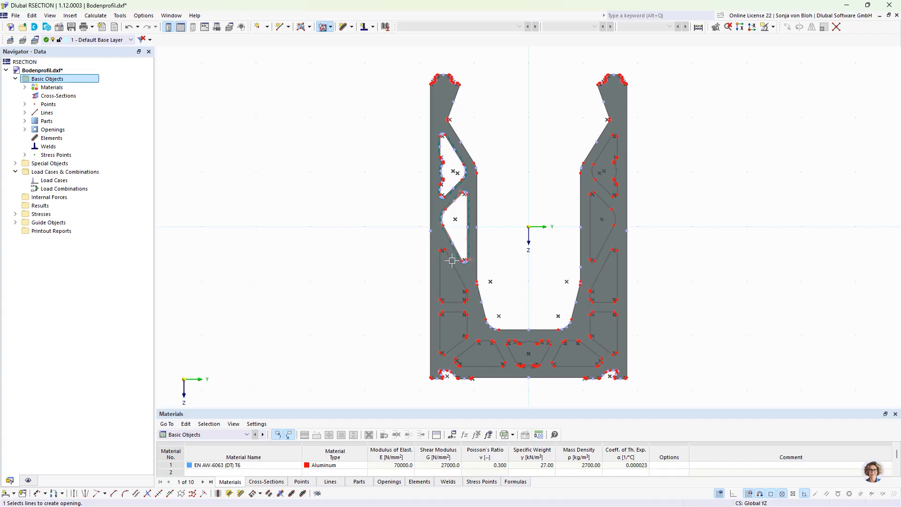
{"action": "left_click", "coordinate": [450, 268]}
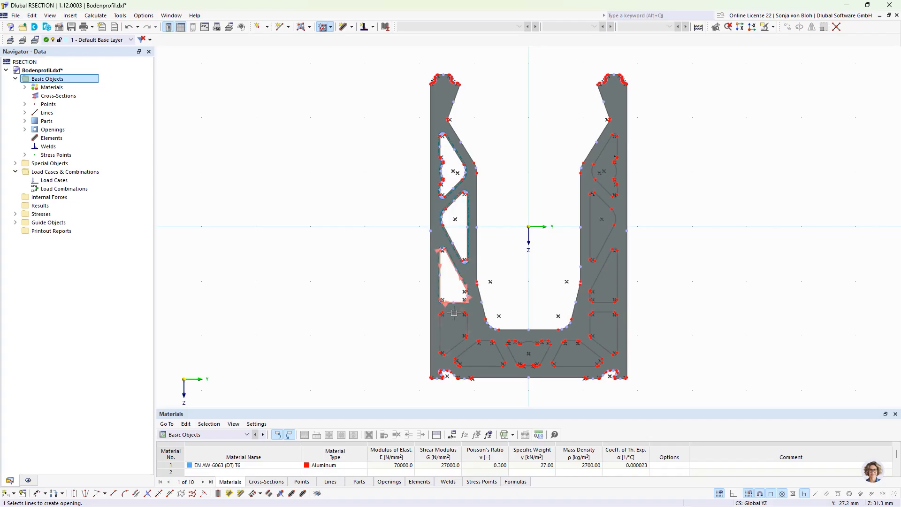
{"action": "left_click", "coordinate": [466, 346]}
{"action": "left_click", "coordinate": [509, 355]}
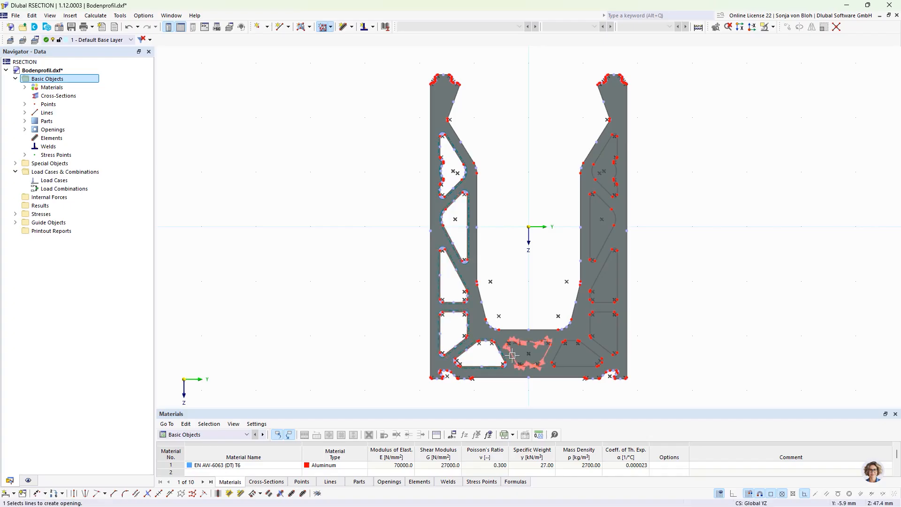
{"action": "left_click", "coordinate": [545, 354]}
{"action": "left_click", "coordinate": [584, 347]}
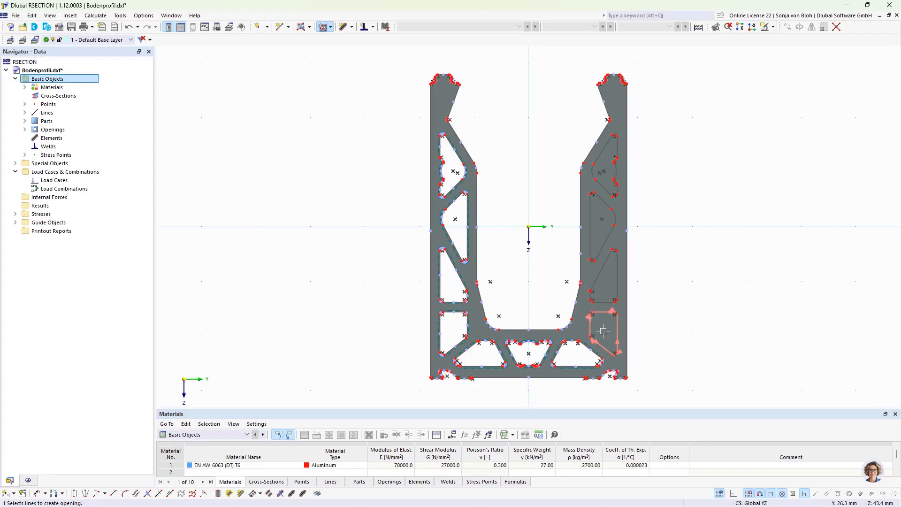
{"action": "left_click", "coordinate": [602, 316]}
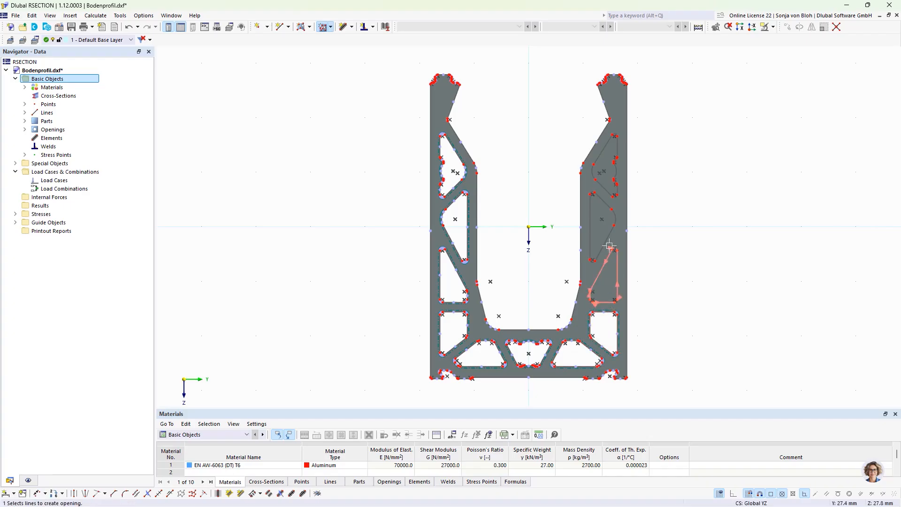
{"action": "left_click", "coordinate": [602, 301]}
{"action": "left_click", "coordinate": [603, 190]}
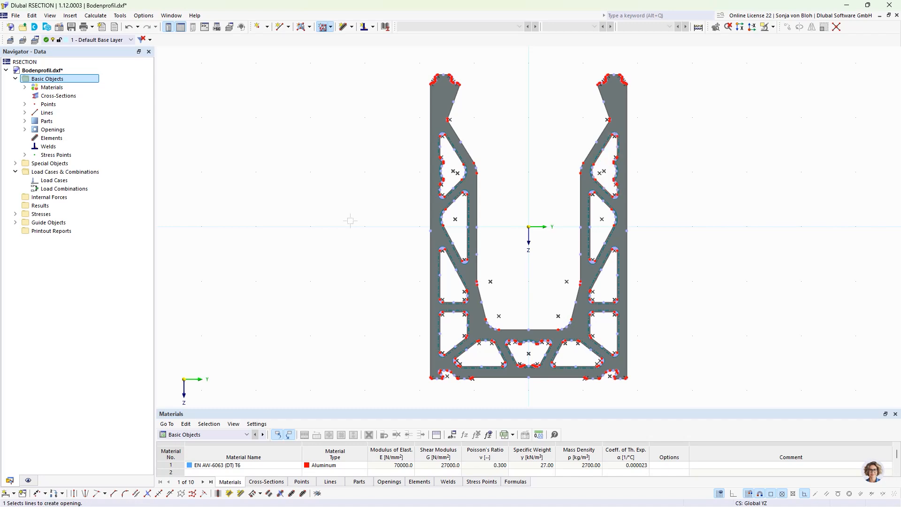
{"action": "key", "text": "Escape"}
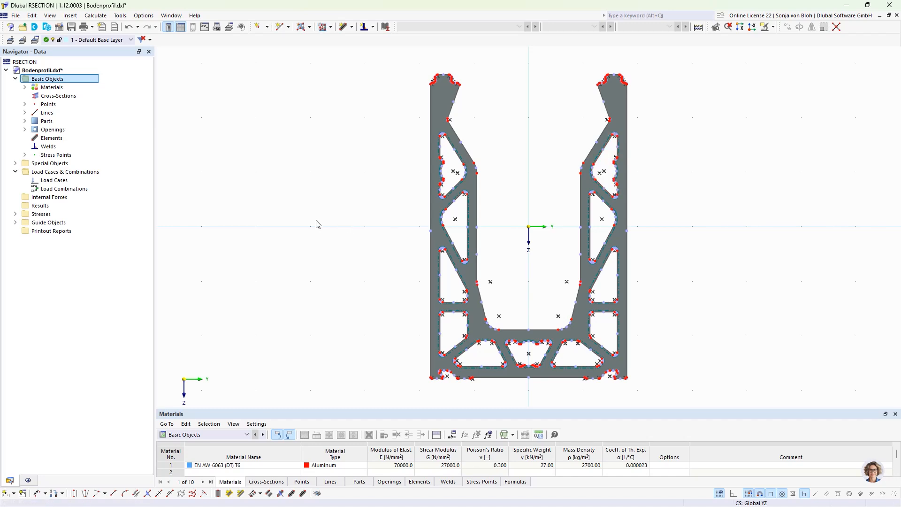
Hide the model's parts and openings so only the points and lines are displayed
{"action": "left_click", "coordinate": [29, 480]}
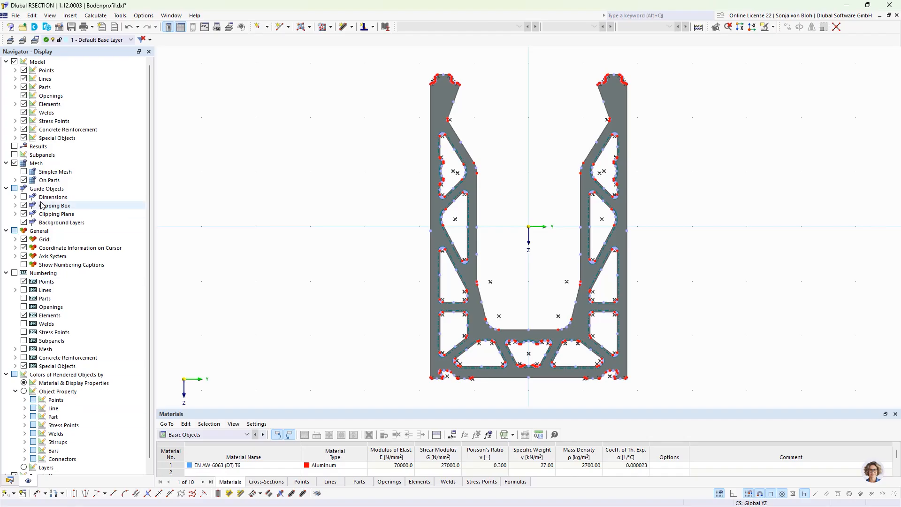
{"action": "left_click", "coordinate": [23, 87]}
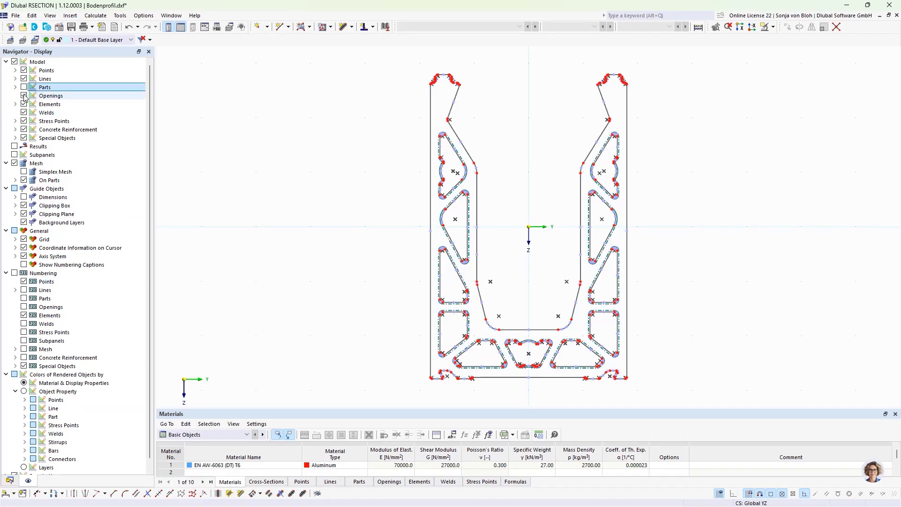
{"action": "left_click", "coordinate": [24, 96]}
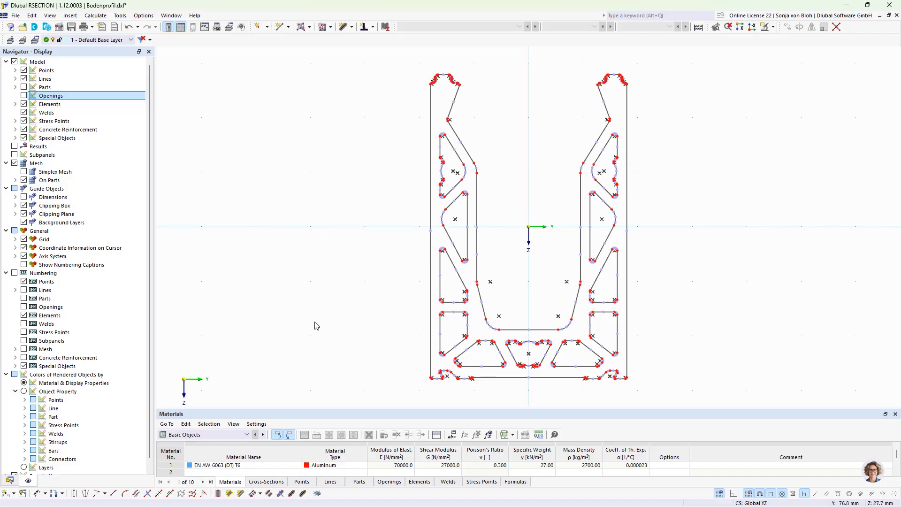
Create a center element between the left outer wall line and the parallel upper vertical line of the top-left cell
{"action": "left_click", "coordinate": [217, 493]}
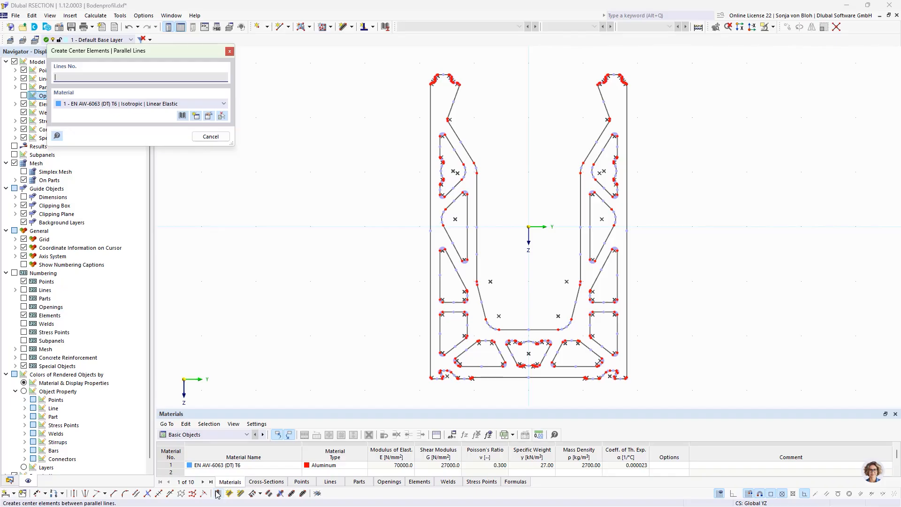
{"action": "left_click", "coordinate": [429, 145]}
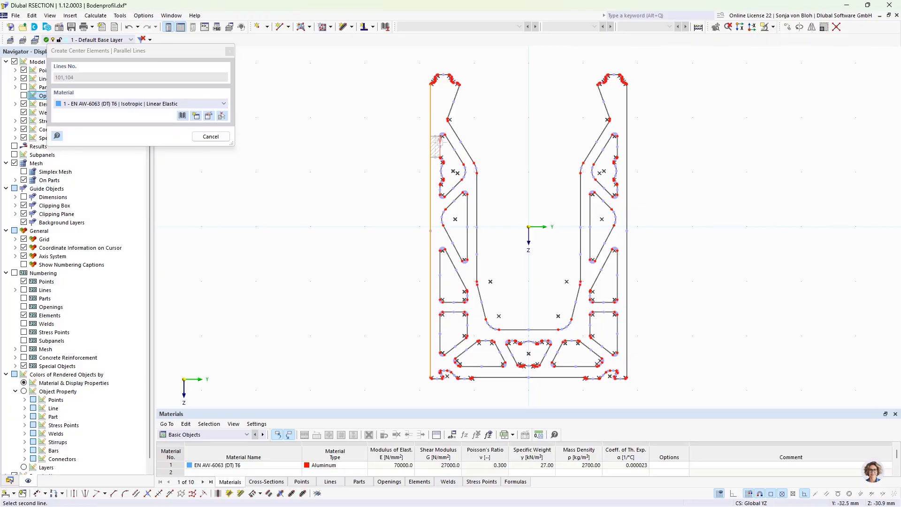
{"action": "left_click", "coordinate": [440, 141]}
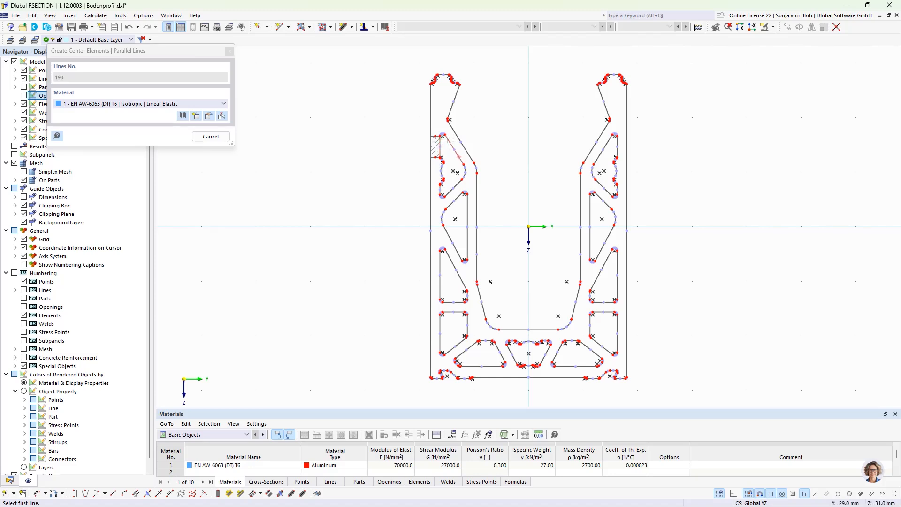
Create center elements for the sloped inner wall beside the top-left cell, the diagonal web below that cell and the left leg's vertical inner wall
{"action": "left_click", "coordinate": [450, 141]}
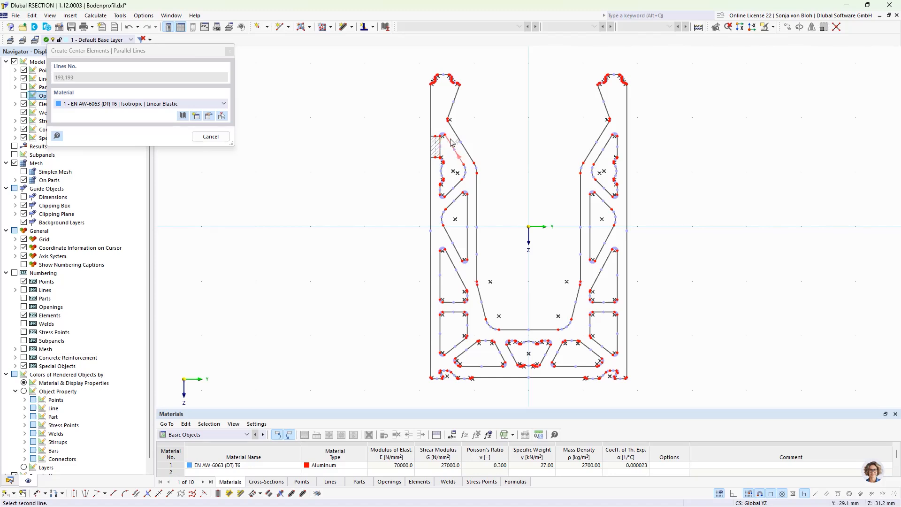
{"action": "left_click", "coordinate": [459, 184]}
{"action": "left_click", "coordinate": [453, 193]}
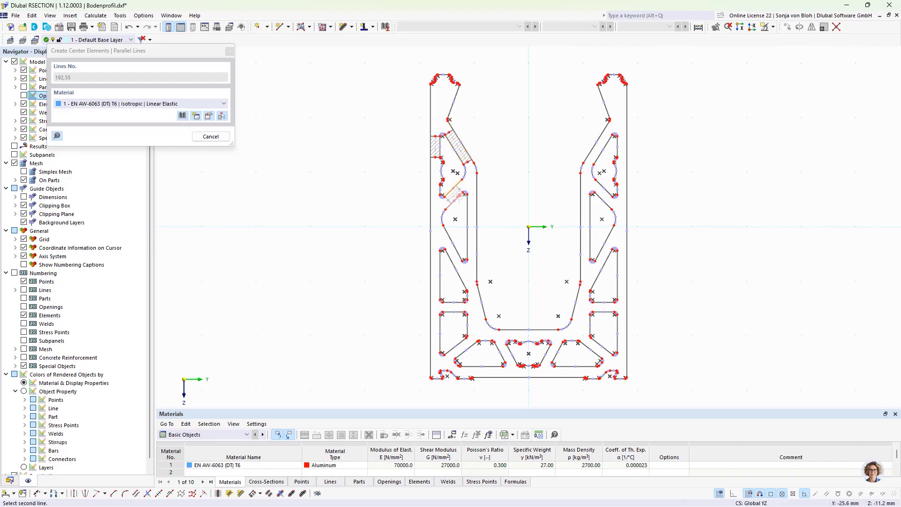
{"action": "left_click", "coordinate": [468, 218]}
{"action": "left_click", "coordinate": [477, 217]}
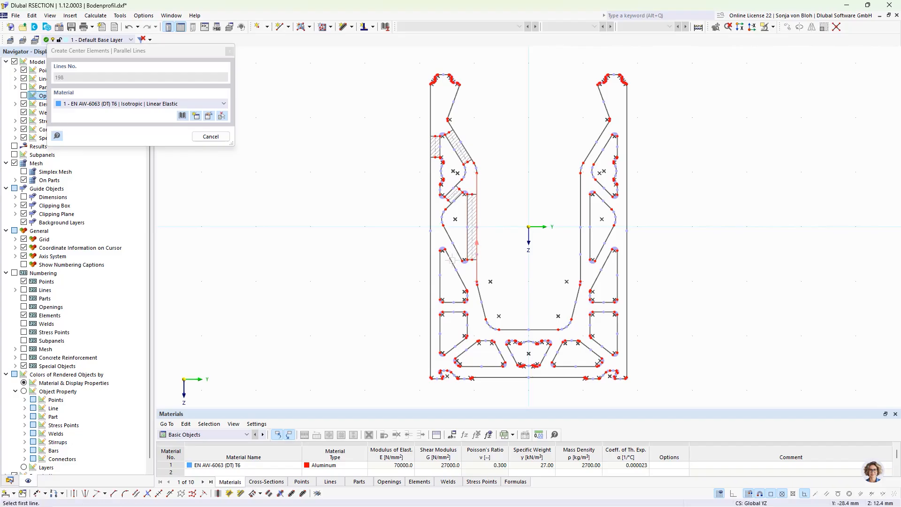
Create center elements for the left leg's diagonal web between the second and third cells and the horizontal web between the third and fourth cells
{"action": "left_click", "coordinate": [451, 259]}
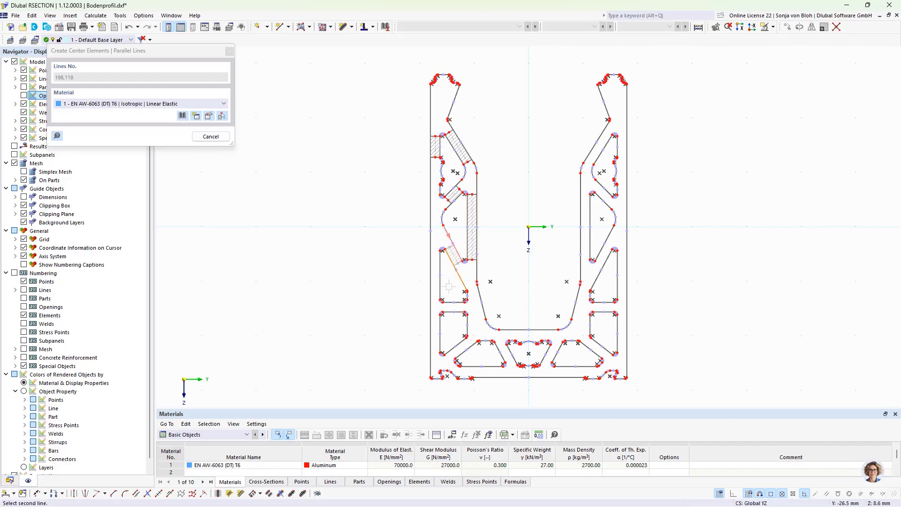
{"action": "left_click", "coordinate": [457, 300]}
{"action": "left_click", "coordinate": [458, 302]}
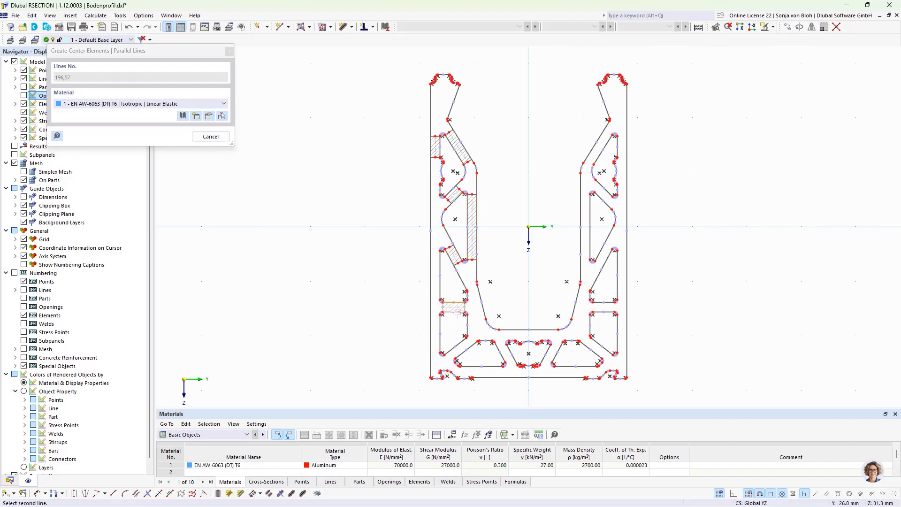
{"action": "left_click", "coordinate": [459, 313]}
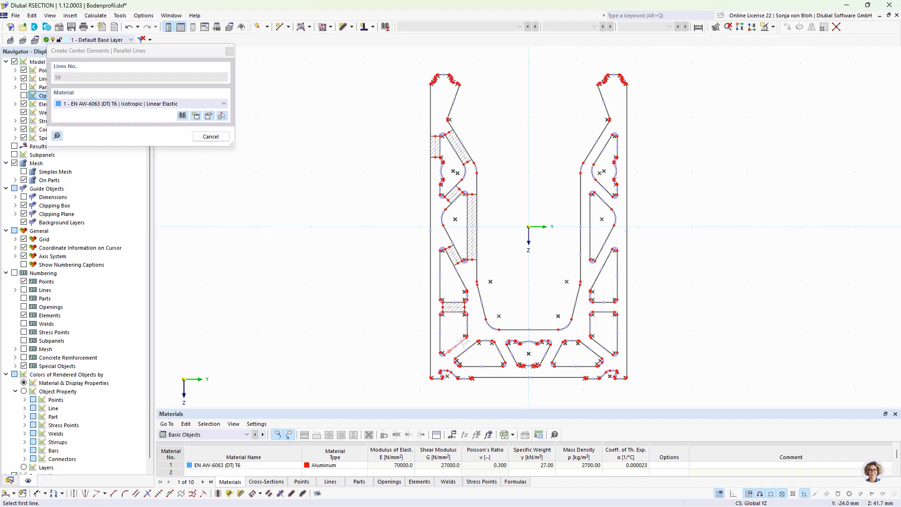
Create center elements for the diagonal web at the lower-left corner, the bottom flange and the inclined web left of the base's central cell
{"action": "left_click", "coordinate": [451, 349]}
{"action": "left_click", "coordinate": [475, 348]}
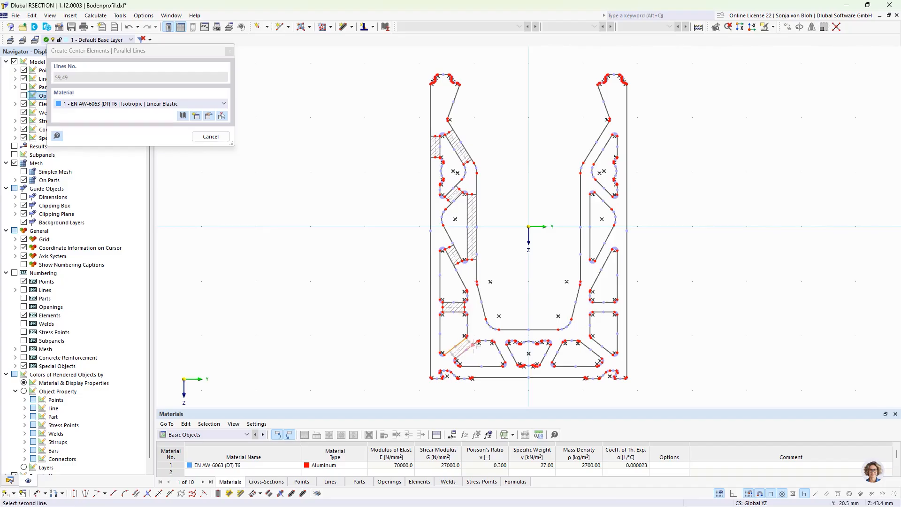
{"action": "left_click", "coordinate": [491, 366]}
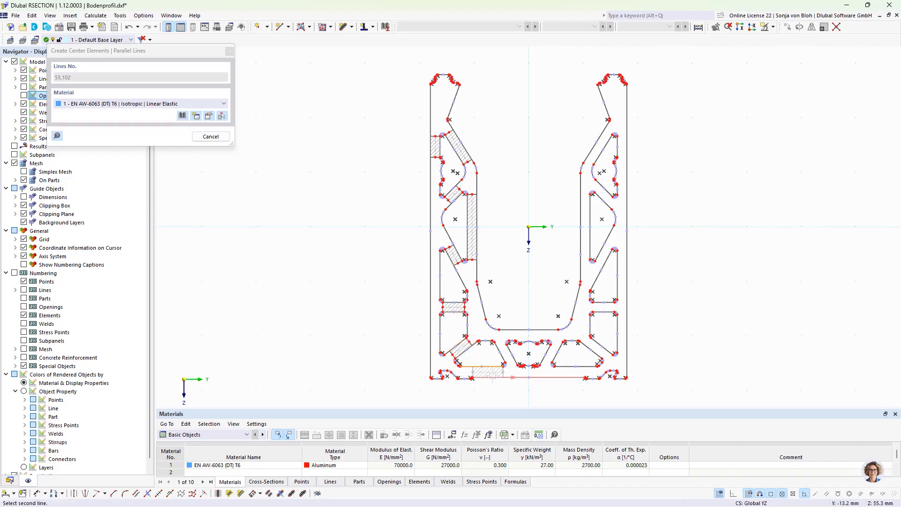
{"action": "left_click", "coordinate": [503, 363]}
{"action": "left_click", "coordinate": [500, 354]}
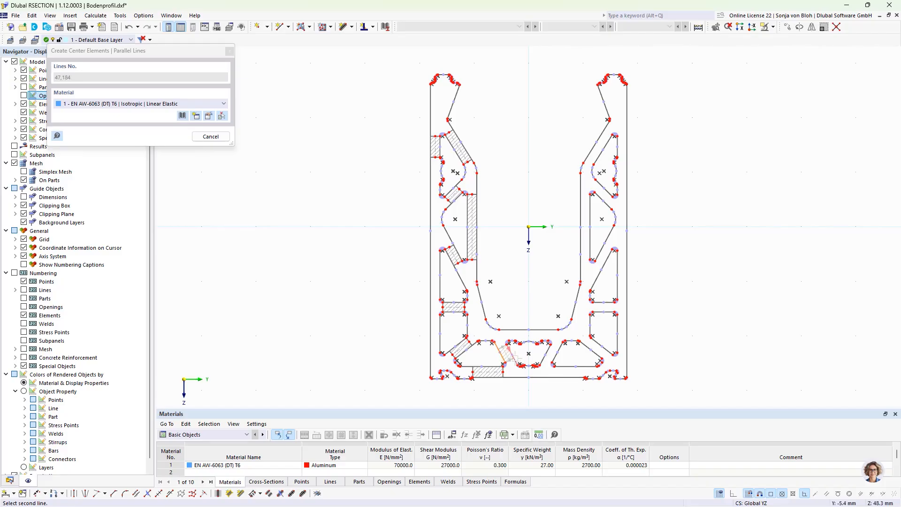
{"action": "left_click", "coordinate": [512, 351]}
Create a center element between the short horizontal line at the central cell's upper left and the channel floor line
{"action": "scroll", "coordinate": [516, 345], "scroll_direction": "up", "scroll_amount": 5}
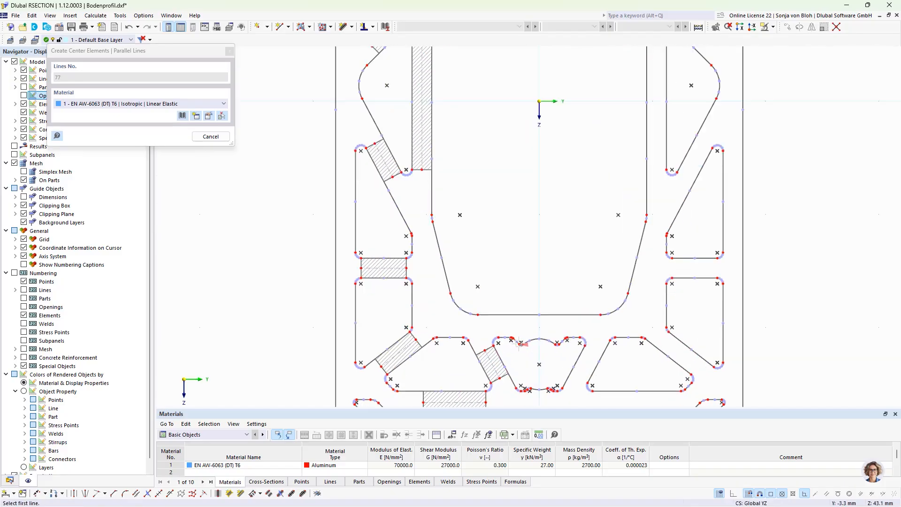
{"action": "left_click", "coordinate": [488, 331]}
{"action": "left_click", "coordinate": [488, 331]}
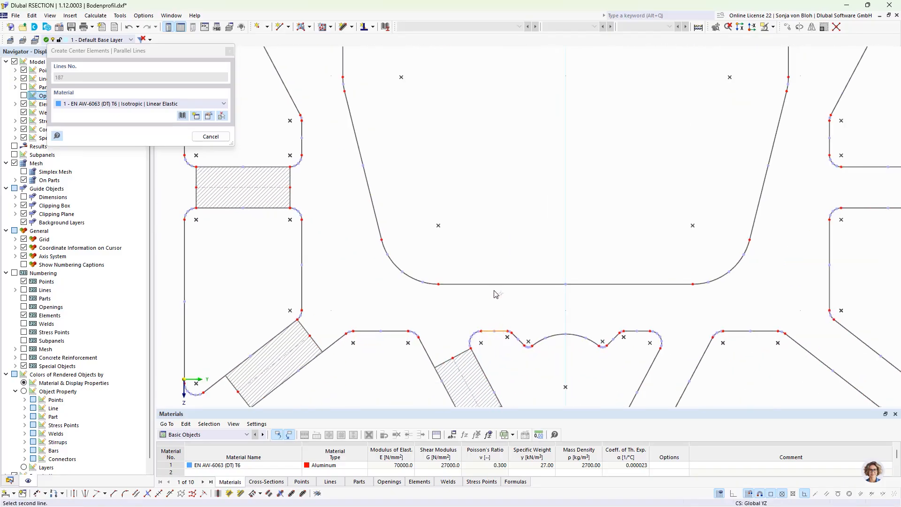
{"action": "left_click", "coordinate": [466, 288]}
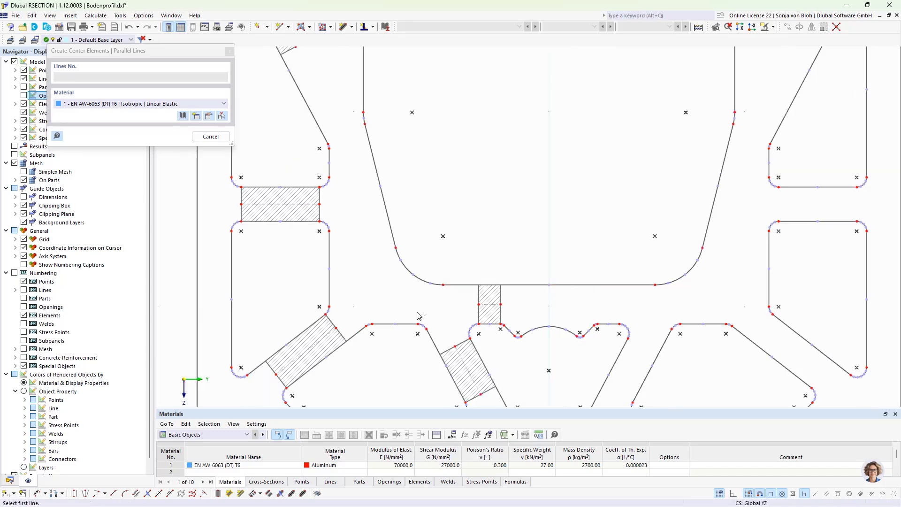
Create a center element between the lower-left groove's sloped line and the parallel chamfer line of the adjacent base cell, and finish creating center elements
{"action": "scroll", "coordinate": [417, 313], "scroll_direction": "down", "scroll_amount": 3}
{"action": "scroll", "coordinate": [317, 341], "scroll_direction": "up", "scroll_amount": 5}
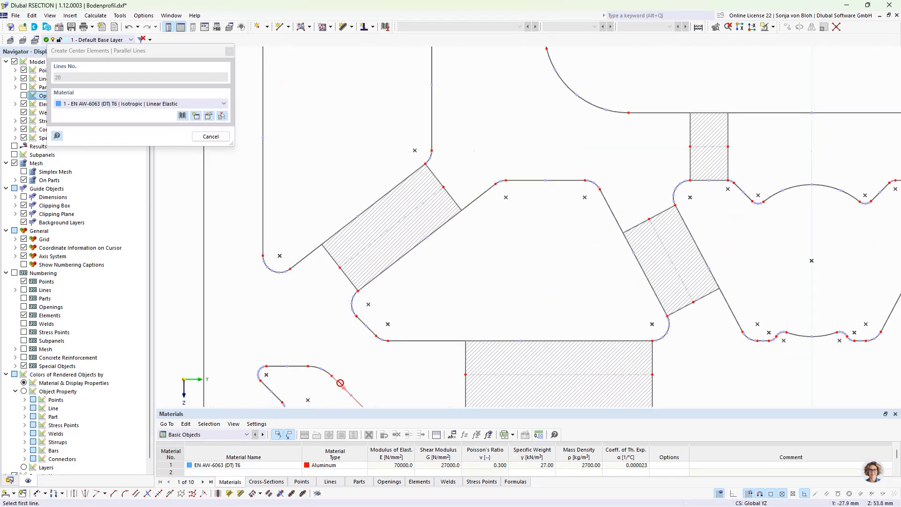
{"action": "left_click", "coordinate": [341, 383]}
{"action": "left_click", "coordinate": [370, 330]}
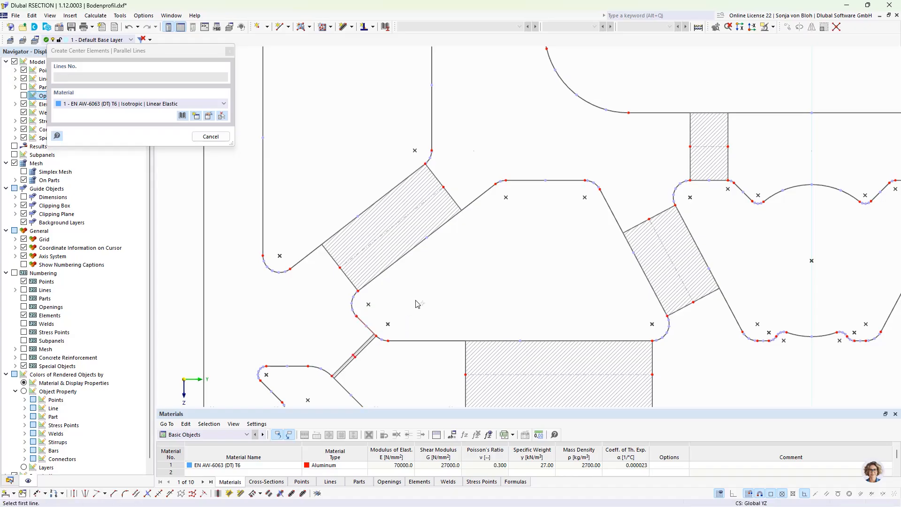
{"action": "key", "text": "Escape"}
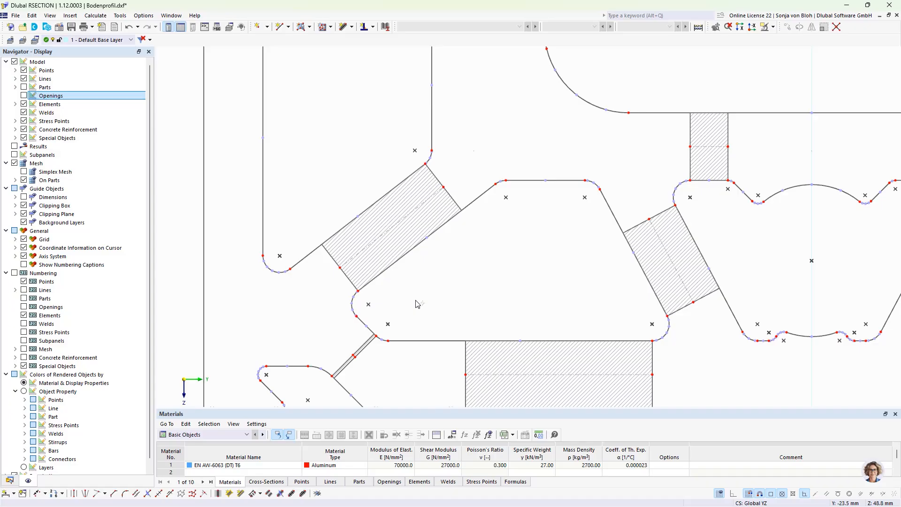
Extend the bottom flange, channel floor, left inner wall and left outer wall elements to the next line or element on both sides, dismissing the automatic backup
{"action": "scroll", "coordinate": [416, 304], "scroll_direction": "down", "scroll_amount": 5}
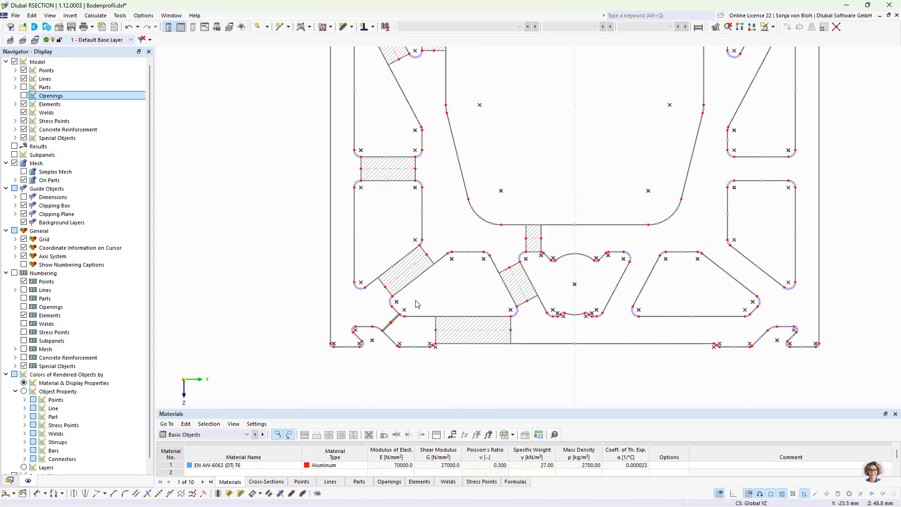
{"action": "left_click", "coordinate": [462, 317]}
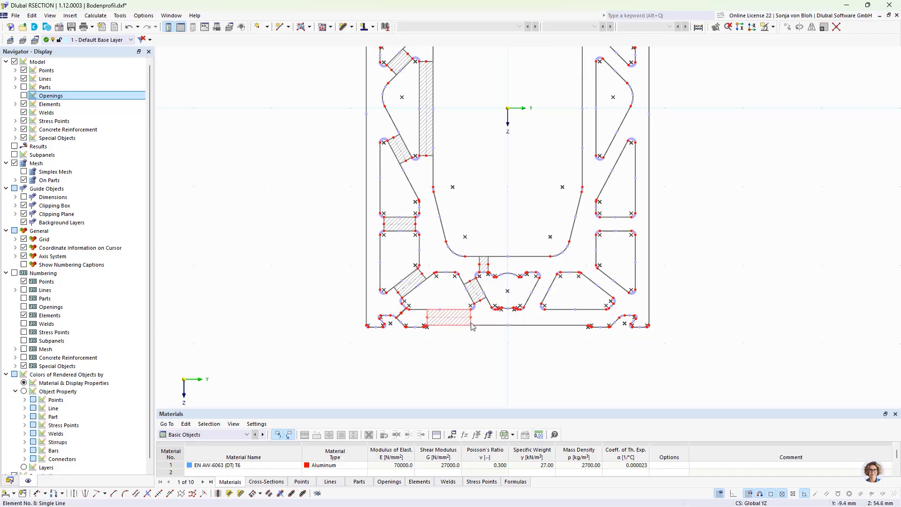
{"action": "left_click", "coordinate": [488, 265], "text": "ctrl"}
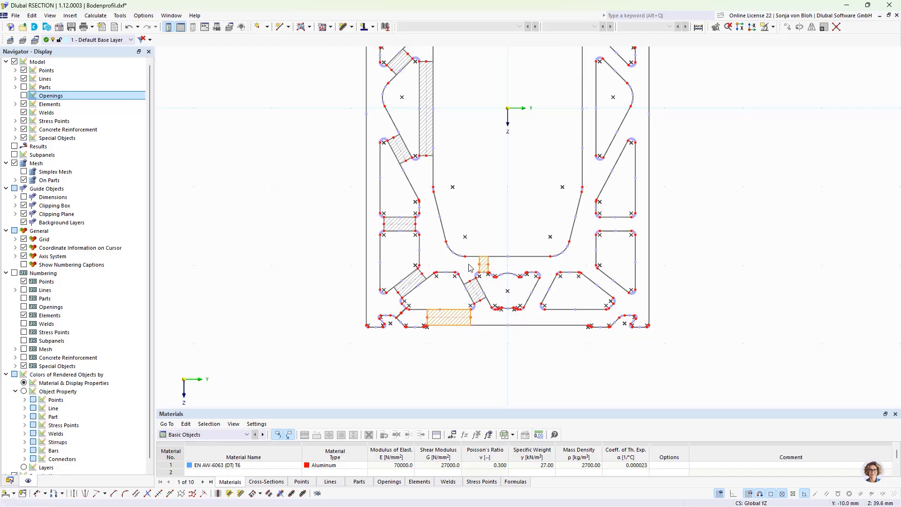
{"action": "left_click", "coordinate": [430, 157], "text": "ctrl"}
{"action": "scroll", "coordinate": [423, 199], "scroll_direction": "down", "scroll_amount": 3}
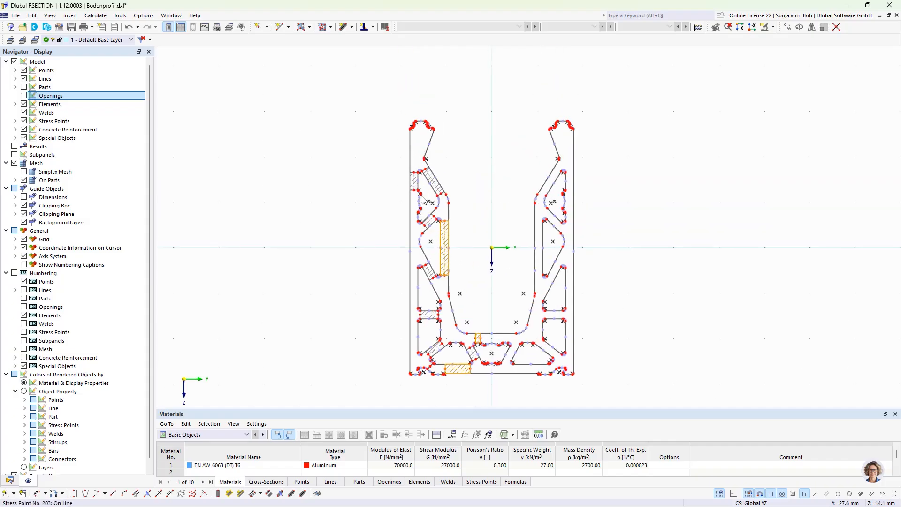
{"action": "scroll", "coordinate": [424, 199], "scroll_direction": "up", "scroll_amount": 3}
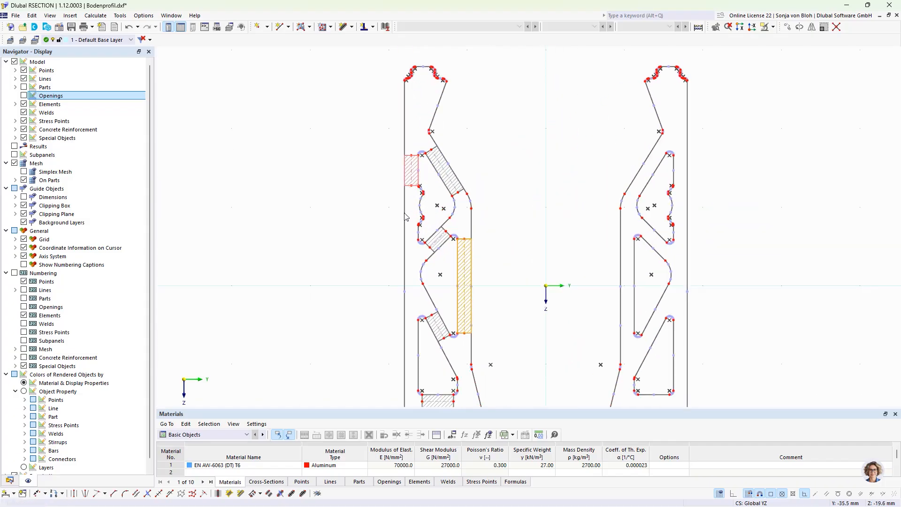
{"action": "scroll", "coordinate": [368, 195], "scroll_direction": "down", "scroll_amount": 3}
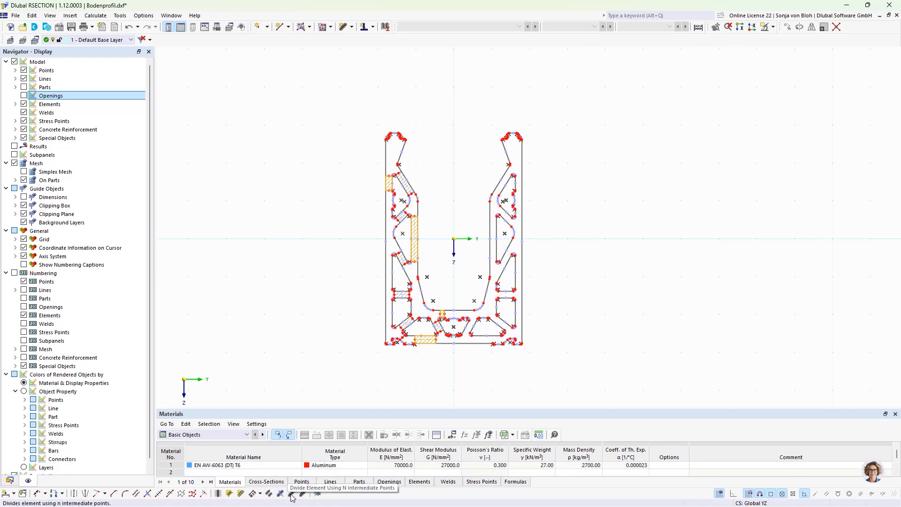
{"action": "left_click", "coordinate": [261, 494]}
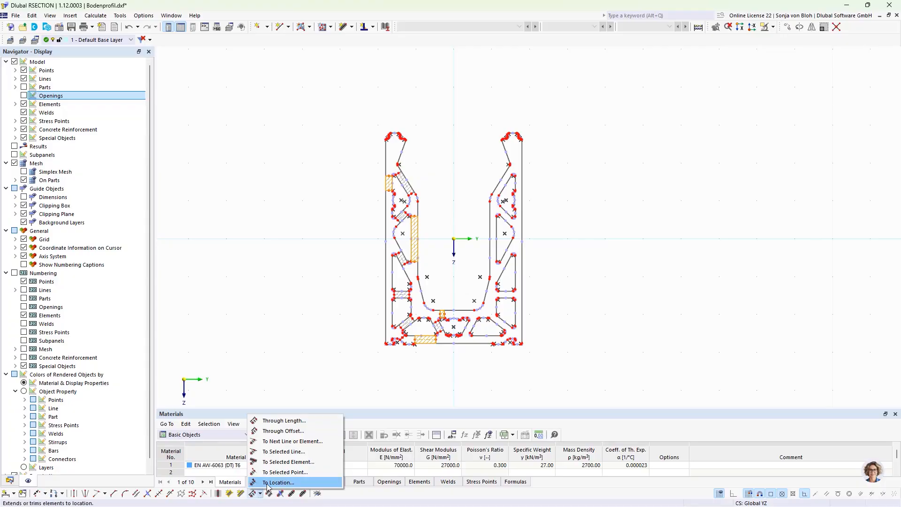
{"action": "left_click", "coordinate": [282, 441]}
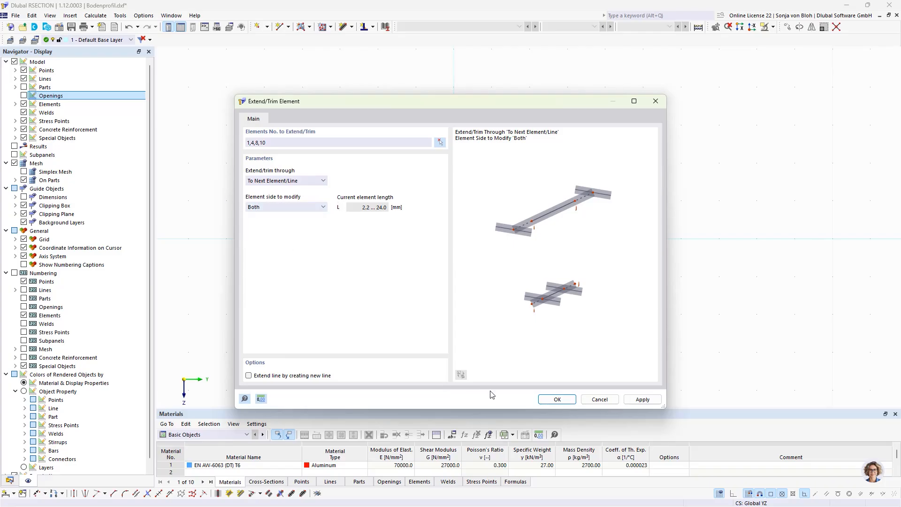
{"action": "left_click", "coordinate": [557, 399]}
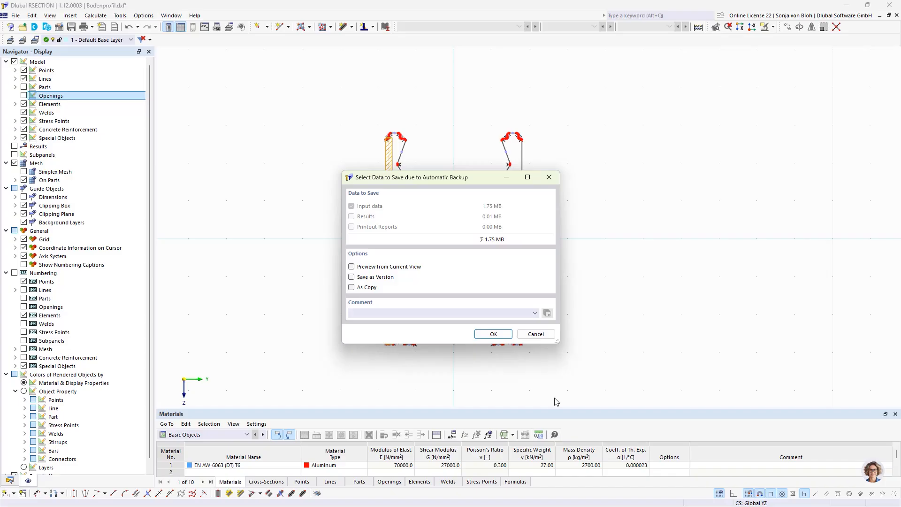
{"action": "left_click", "coordinate": [535, 333]}
Extend the left wall's diagonal and horizontal webs, corner diagonal, groove element and inclined base web to the next line or element on both sides
{"action": "scroll", "coordinate": [408, 194], "scroll_direction": "up", "scroll_amount": 5}
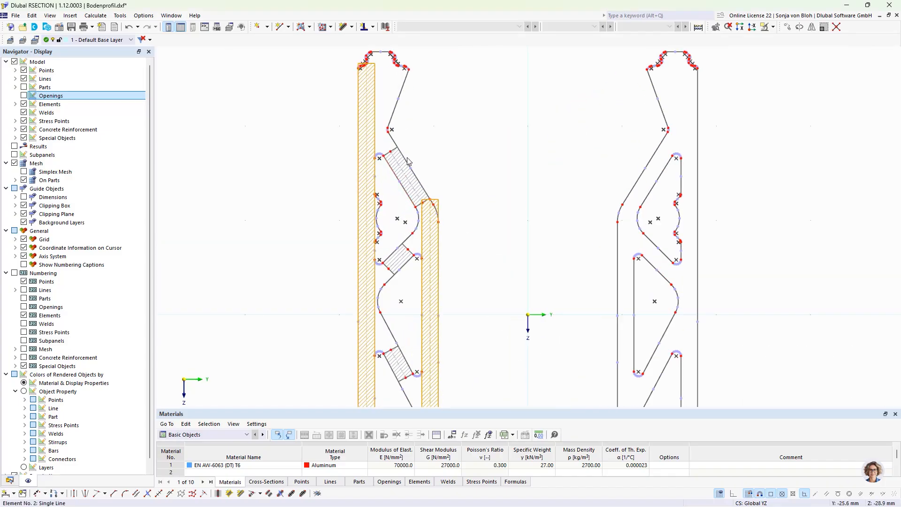
{"action": "left_click", "coordinate": [396, 152]}
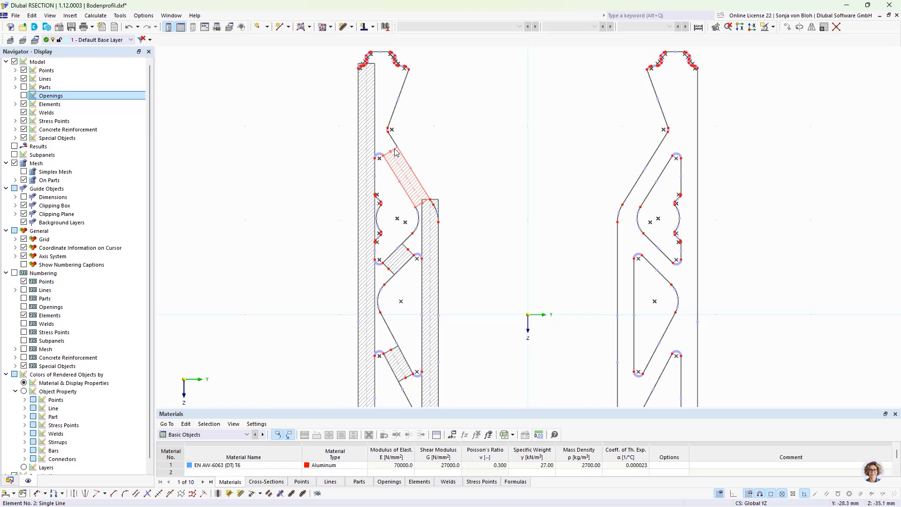
{"action": "left_click", "coordinate": [393, 275], "text": "ctrl"}
{"action": "left_click", "coordinate": [389, 355], "text": "ctrl"}
{"action": "scroll", "coordinate": [381, 299], "scroll_direction": "down", "scroll_amount": 3}
{"action": "scroll", "coordinate": [381, 299], "scroll_direction": "up", "scroll_amount": 2}
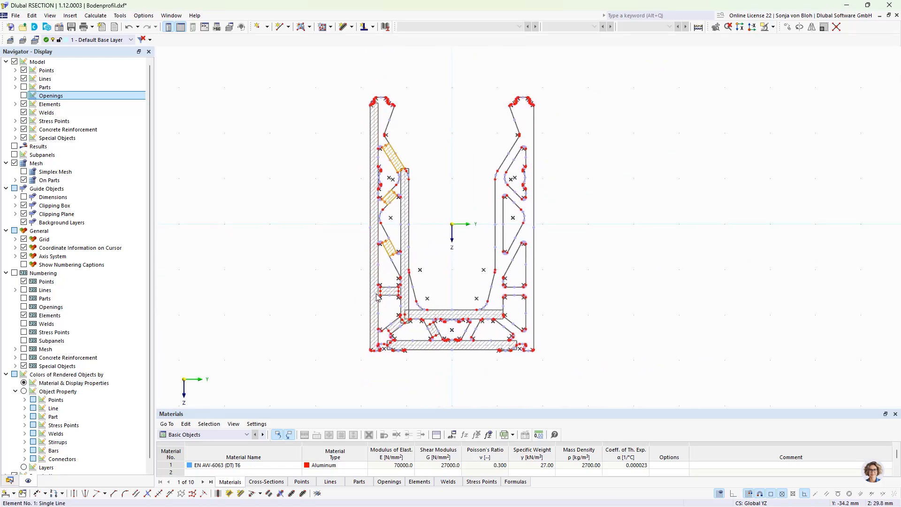
{"action": "scroll", "coordinate": [381, 299], "scroll_direction": "up", "scroll_amount": 1}
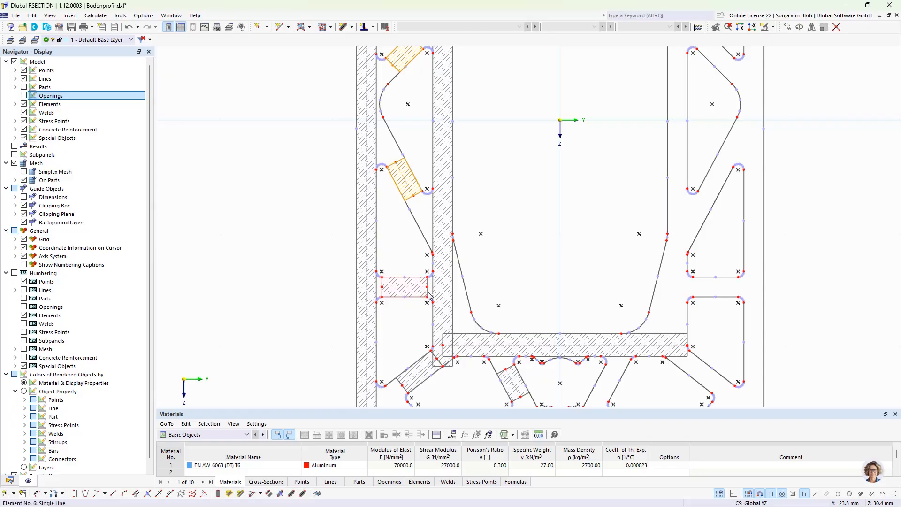
{"action": "left_click", "coordinate": [427, 296], "text": "ctrl"}
{"action": "left_click", "coordinate": [419, 372], "text": "ctrl"}
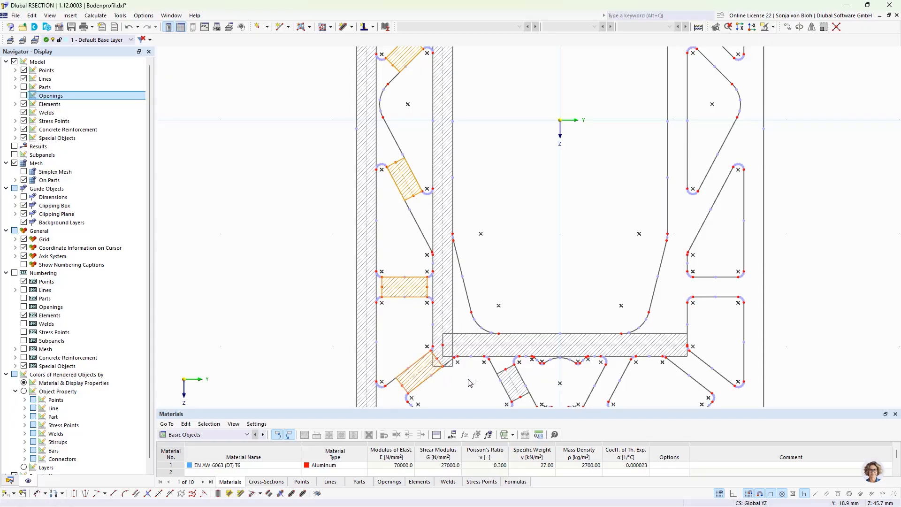
{"action": "left_click", "coordinate": [504, 377], "text": "ctrl"}
{"action": "scroll", "coordinate": [413, 368], "scroll_direction": "down", "scroll_amount": 3}
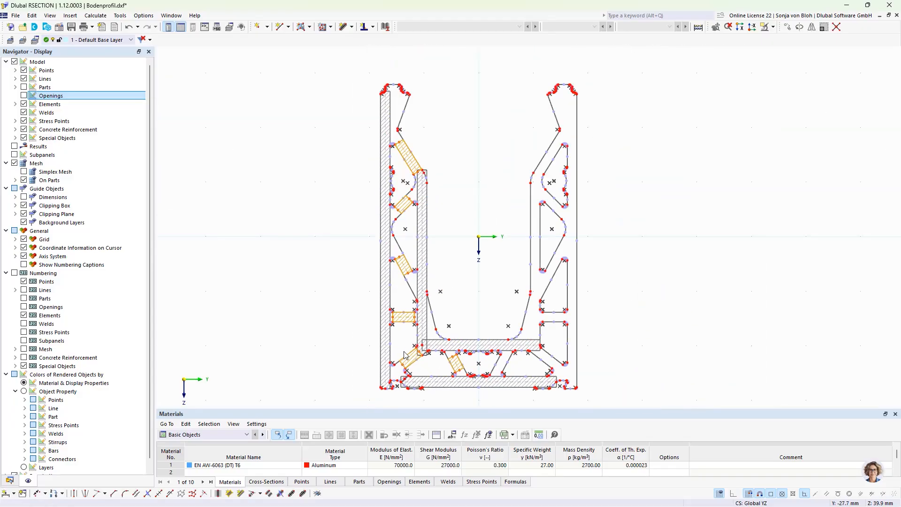
{"action": "scroll", "coordinate": [405, 379], "scroll_direction": "up", "scroll_amount": 1}
{"action": "scroll", "coordinate": [405, 379], "scroll_direction": "up", "scroll_amount": 1}
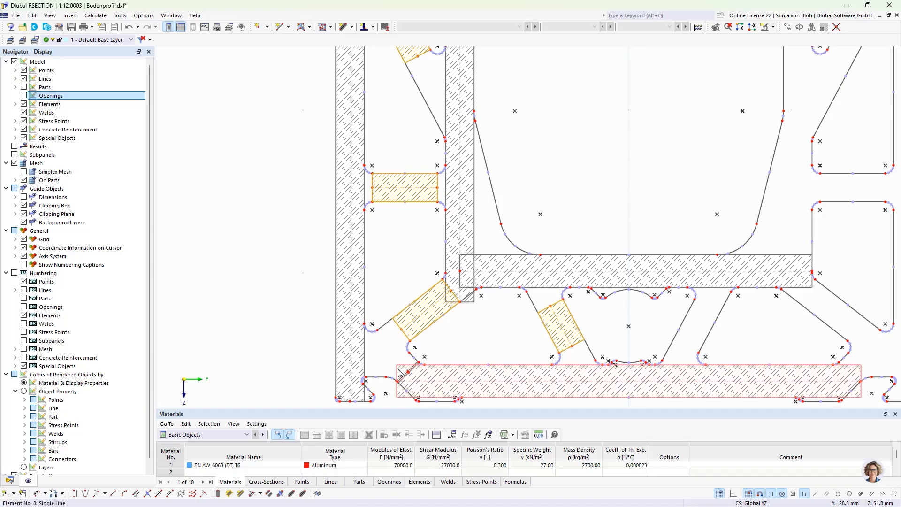
{"action": "scroll", "coordinate": [407, 361], "scroll_direction": "up", "scroll_amount": 3}
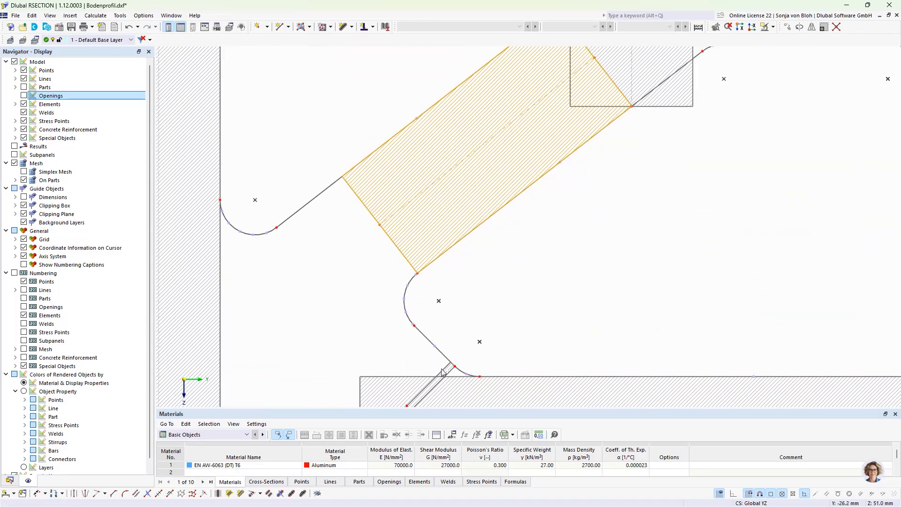
{"action": "scroll", "coordinate": [443, 373], "scroll_direction": "down", "scroll_amount": 6}
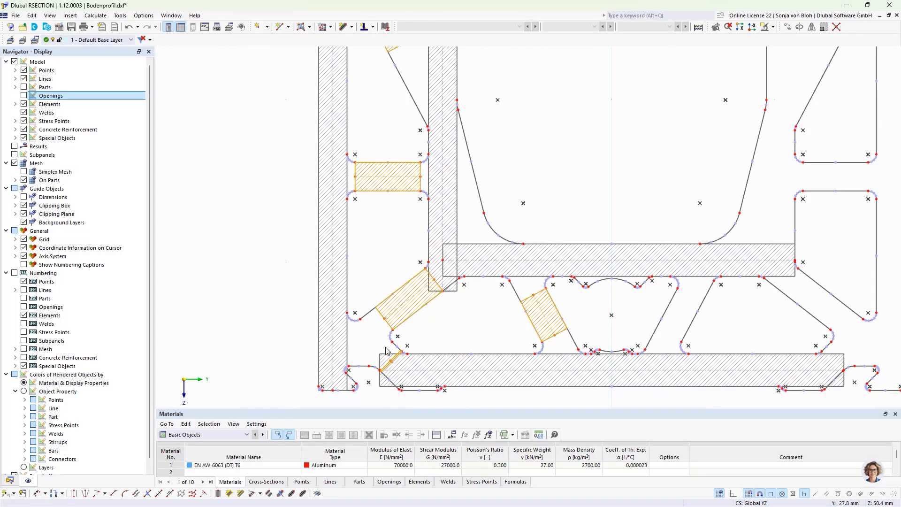
{"action": "scroll", "coordinate": [385, 351], "scroll_direction": "down", "scroll_amount": 4}
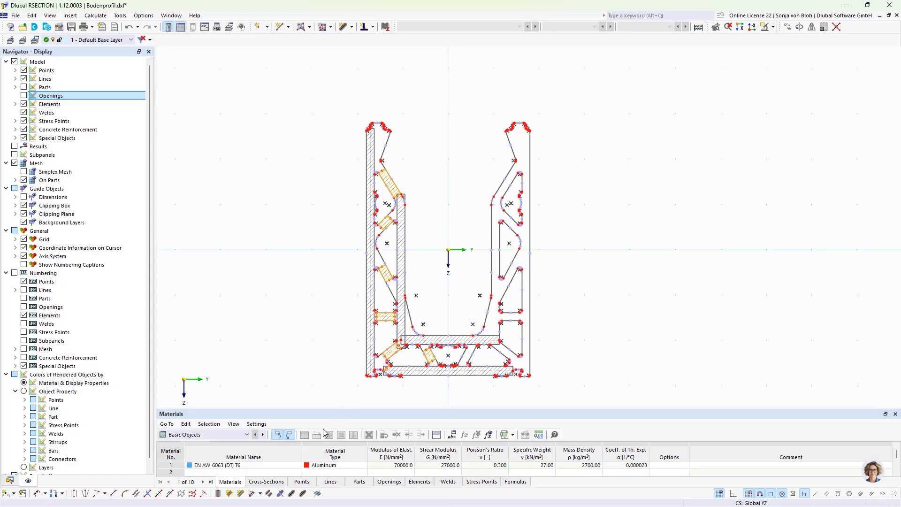
{"action": "left_click", "coordinate": [261, 493]}
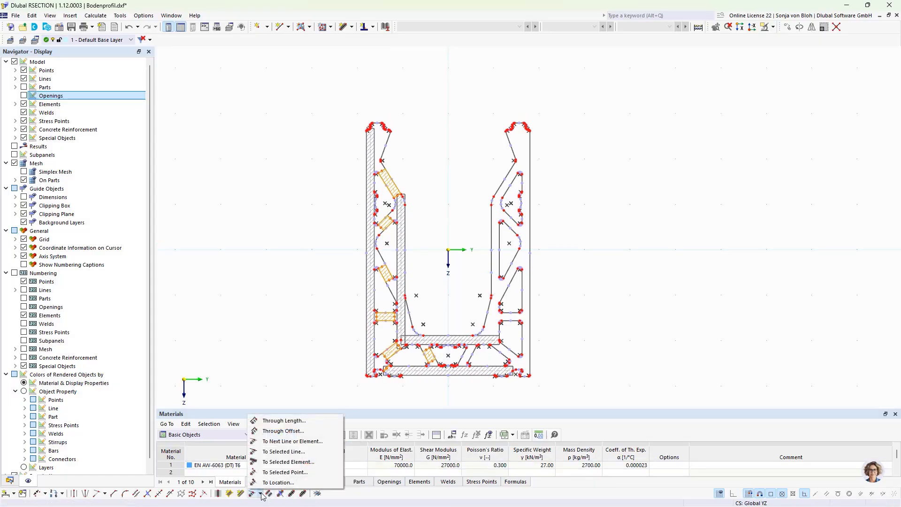
{"action": "left_click", "coordinate": [274, 441]}
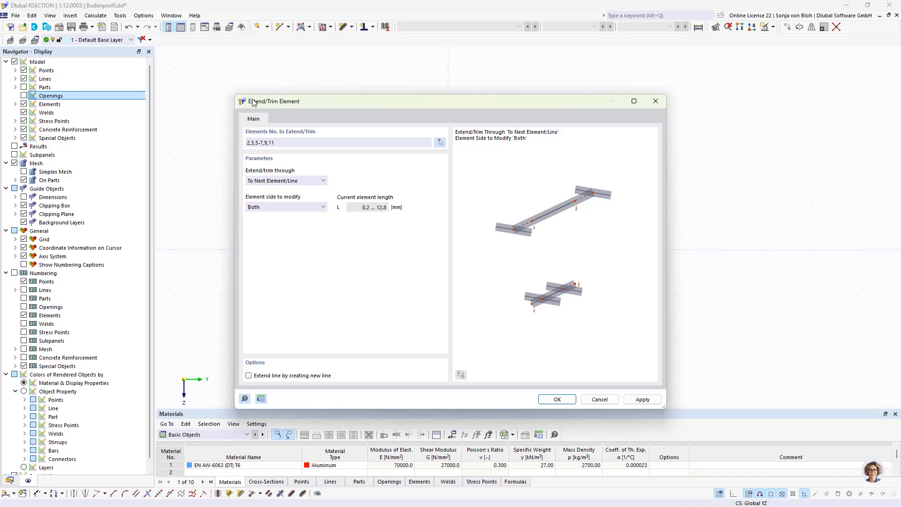
{"action": "left_click", "coordinate": [558, 399]}
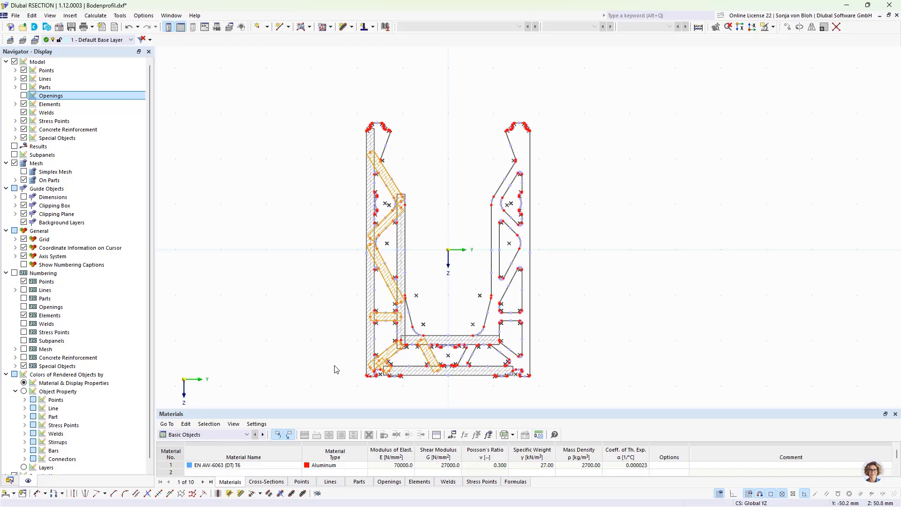
{"action": "left_click", "coordinate": [493, 338]}
{"action": "left_click", "coordinate": [494, 371], "text": "ctrl"}
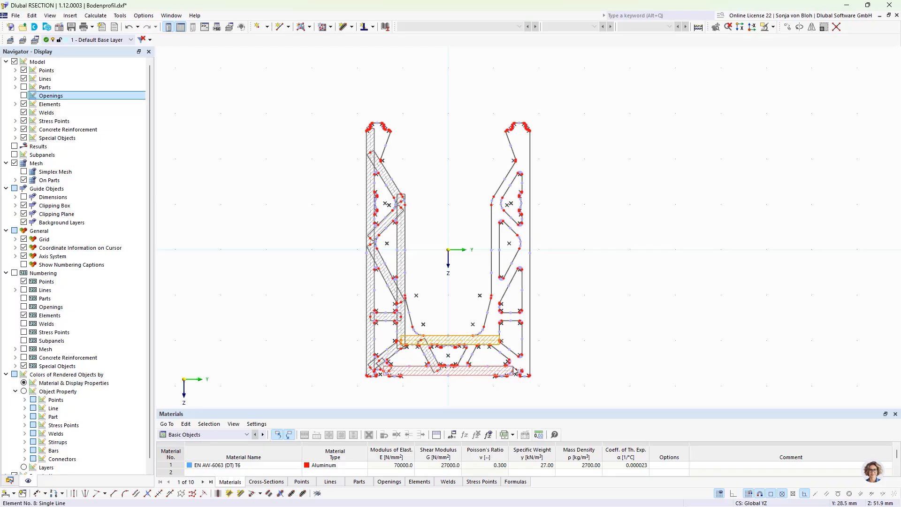
{"action": "mouse_move", "coordinate": [401, 380]}
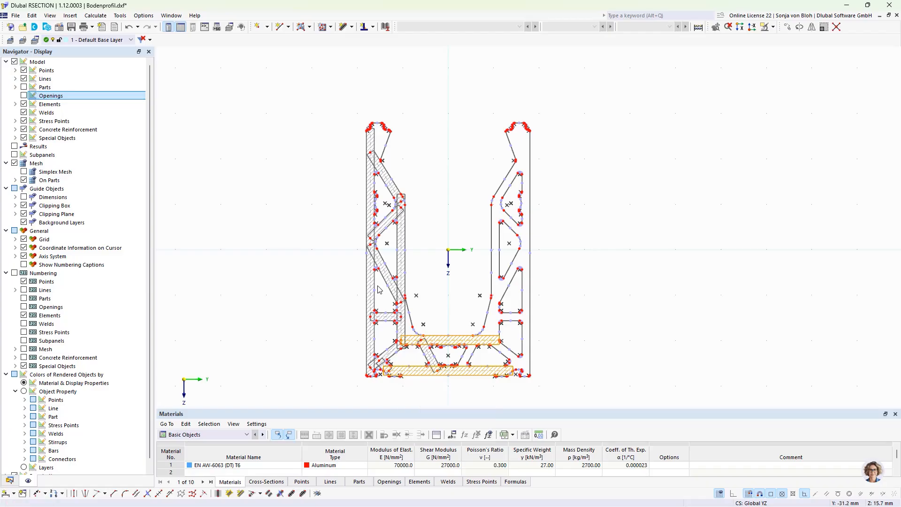
{"action": "scroll", "coordinate": [496, 352], "scroll_direction": "up", "scroll_amount": 3}
{"action": "scroll", "coordinate": [498, 347], "scroll_direction": "up", "scroll_amount": 2}
{"action": "key", "text": "Escape"}
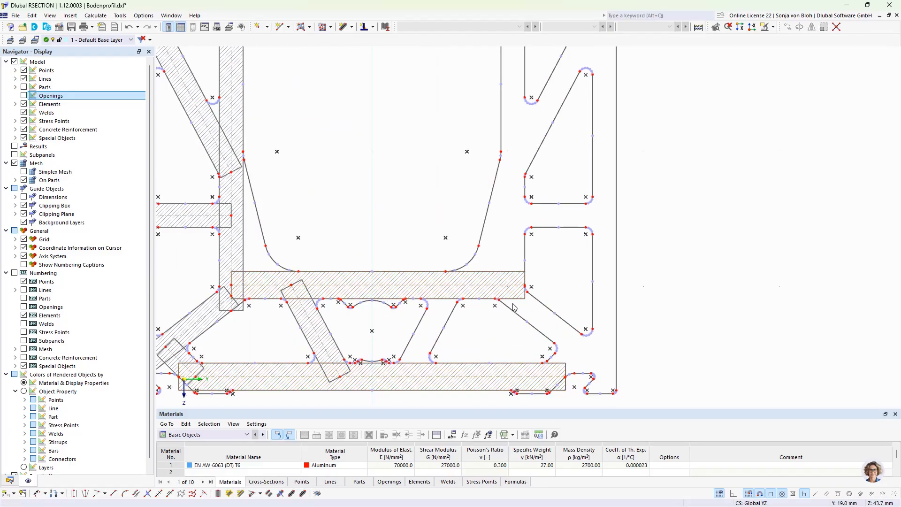
Set the Y coordinate of the right-hand end points of the channel floor and bottom flange elements to 0 mm
{"action": "scroll", "coordinate": [522, 294], "scroll_direction": "up", "scroll_amount": 3}
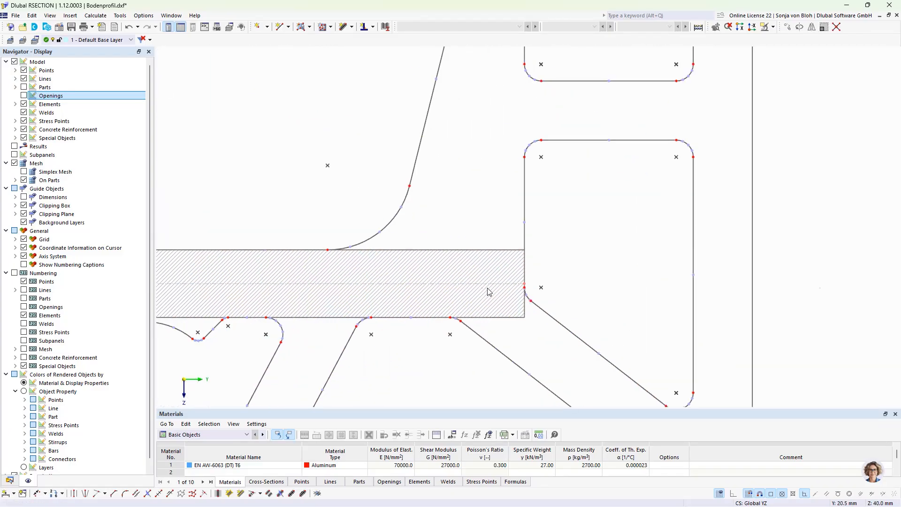
{"action": "scroll", "coordinate": [521, 293], "scroll_direction": "down", "scroll_amount": 3}
{"action": "scroll", "coordinate": [516, 360], "scroll_direction": "up", "scroll_amount": 5}
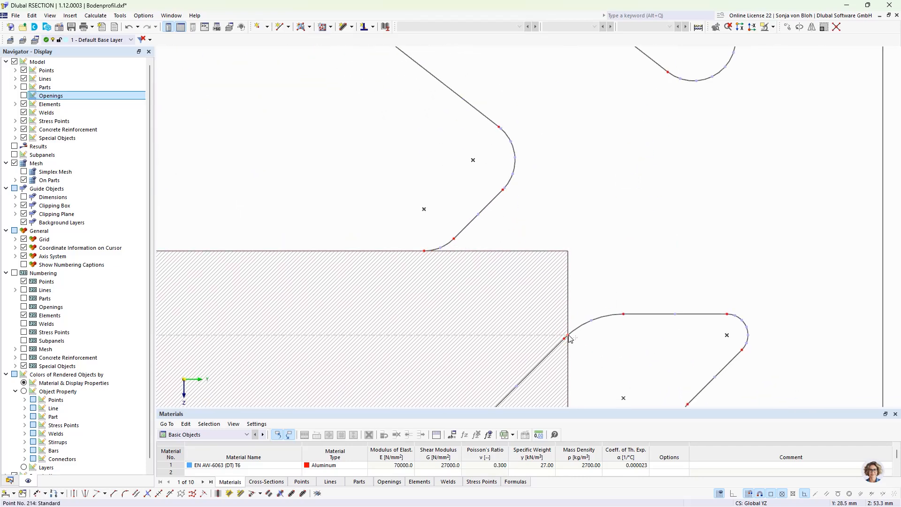
{"action": "right_click", "coordinate": [568, 336]}
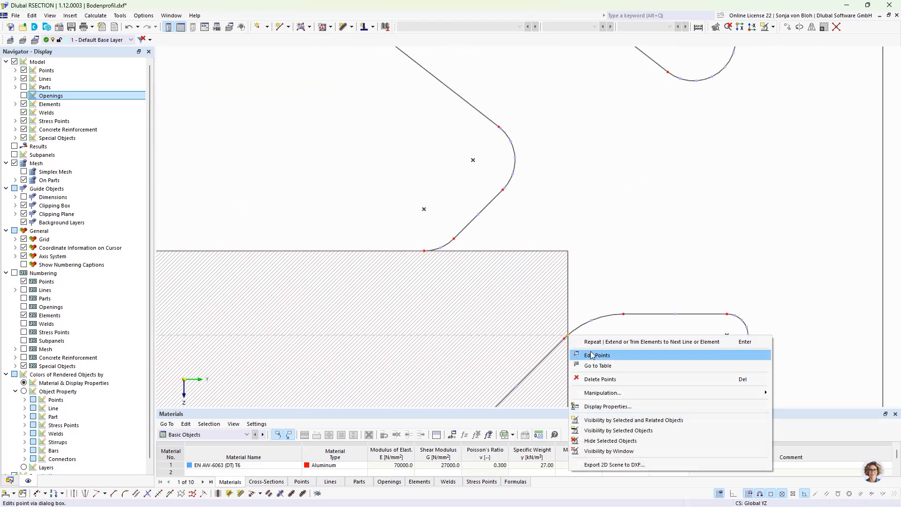
{"action": "left_click", "coordinate": [592, 355]}
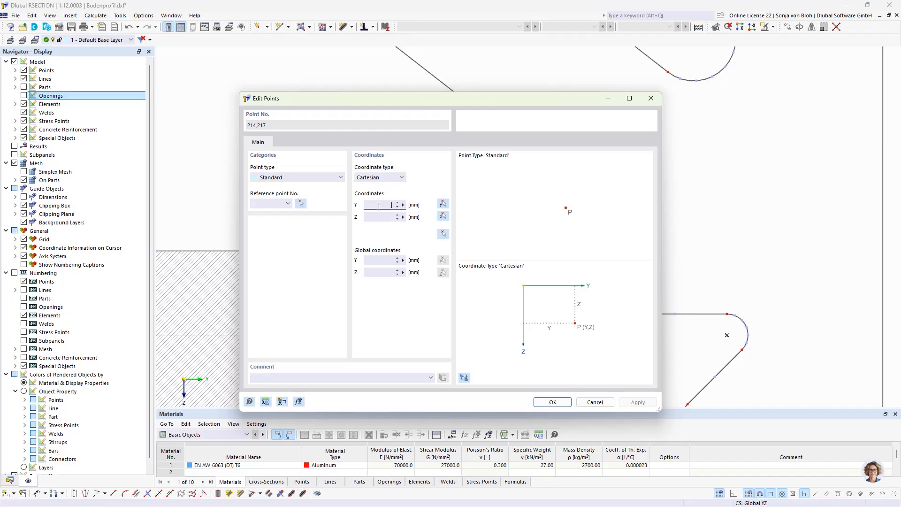
{"action": "type", "text": "0"}
{"action": "left_click", "coordinate": [551, 403]}
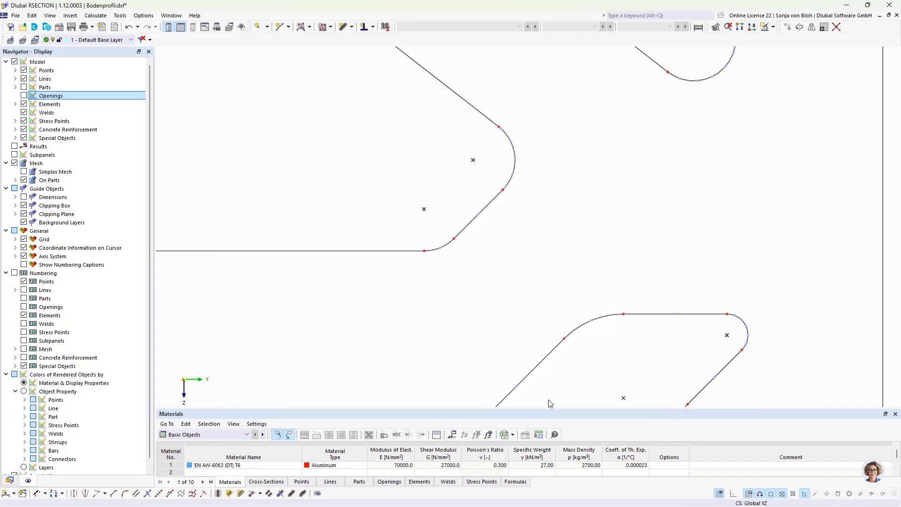
Connect all center elements in the profile's left half so that they are divided at their intersections
{"action": "scroll", "coordinate": [555, 282], "scroll_direction": "down", "scroll_amount": 5}
{"action": "middle_click_drag", "start_coordinate": [519, 248], "coordinate": [516, 329]}
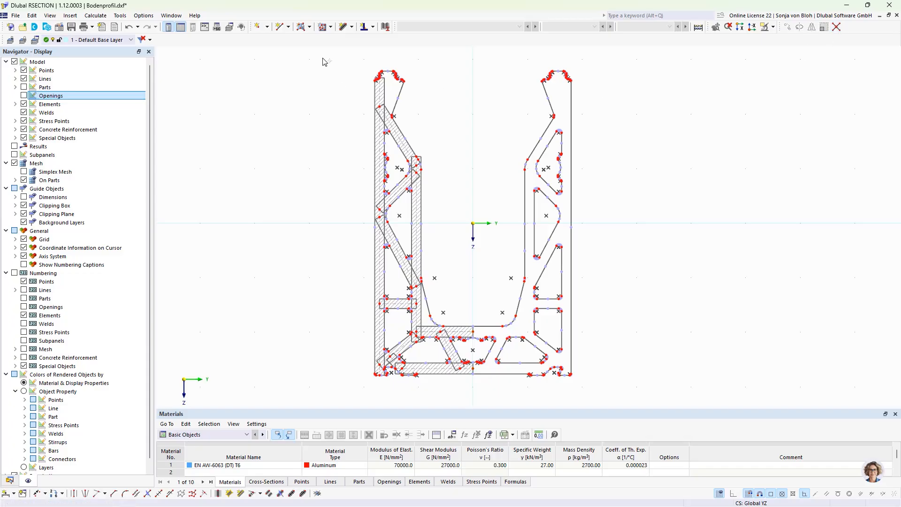
{"action": "left_click_drag", "start_coordinate": [323, 54], "coordinate": [495, 379]}
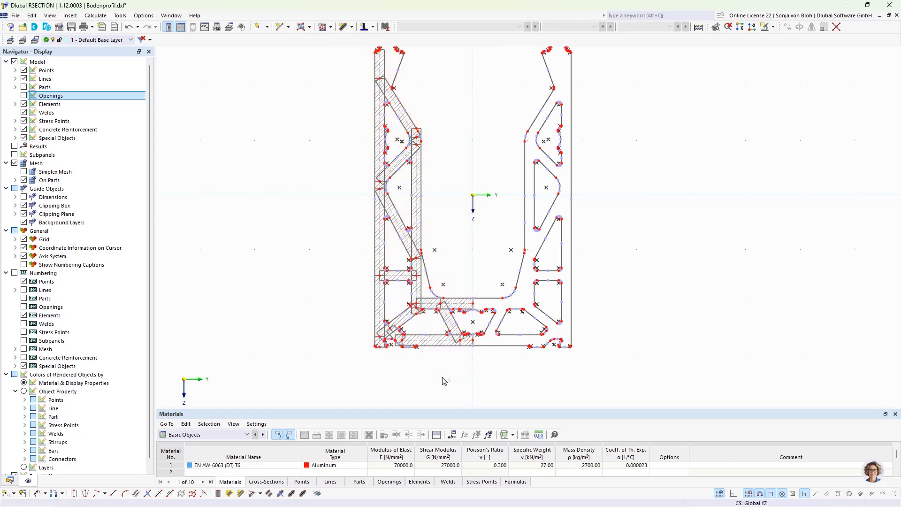
Delete the protruding end pieces of the left inner wall element above the upper diagonal web and below the channel floor
{"action": "scroll", "coordinate": [434, 126], "scroll_direction": "up", "scroll_amount": 3}
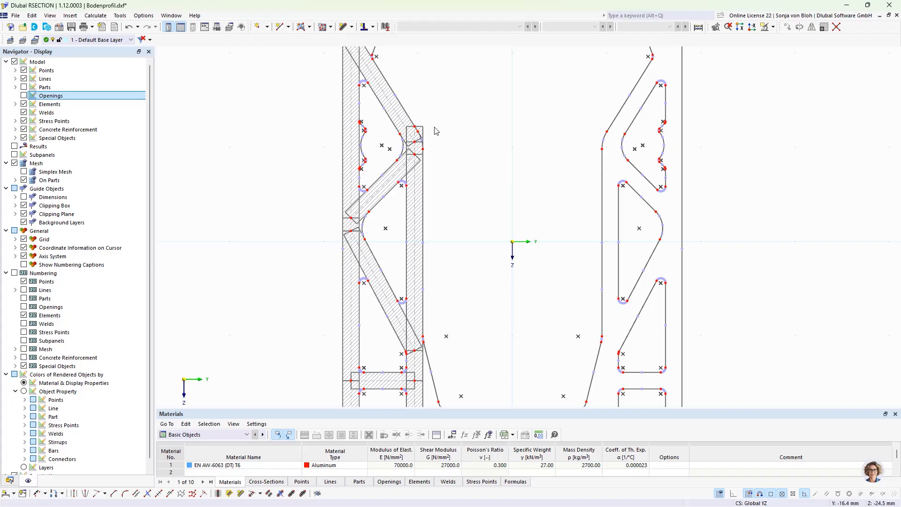
{"action": "left_click", "coordinate": [417, 134]}
{"action": "scroll", "coordinate": [469, 235], "scroll_direction": "down", "scroll_amount": 5}
{"action": "scroll", "coordinate": [447, 376], "scroll_direction": "up", "scroll_amount": 8}
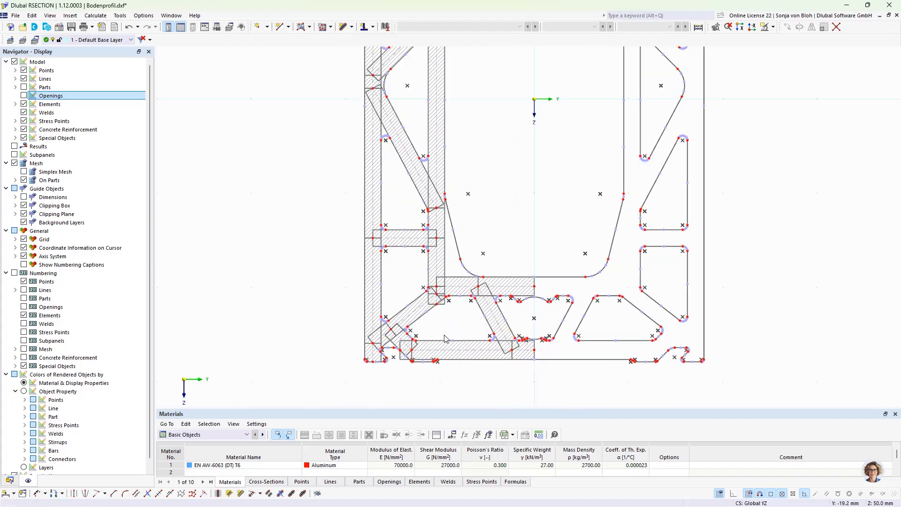
{"action": "left_click", "coordinate": [441, 283]}
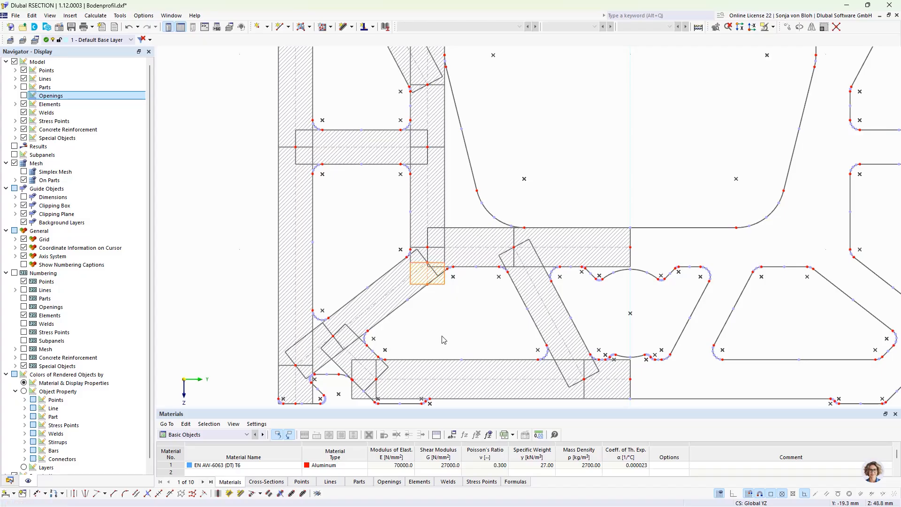
{"action": "key", "text": "Delete"}
{"action": "scroll", "coordinate": [444, 340], "scroll_direction": "down", "scroll_amount": 4}
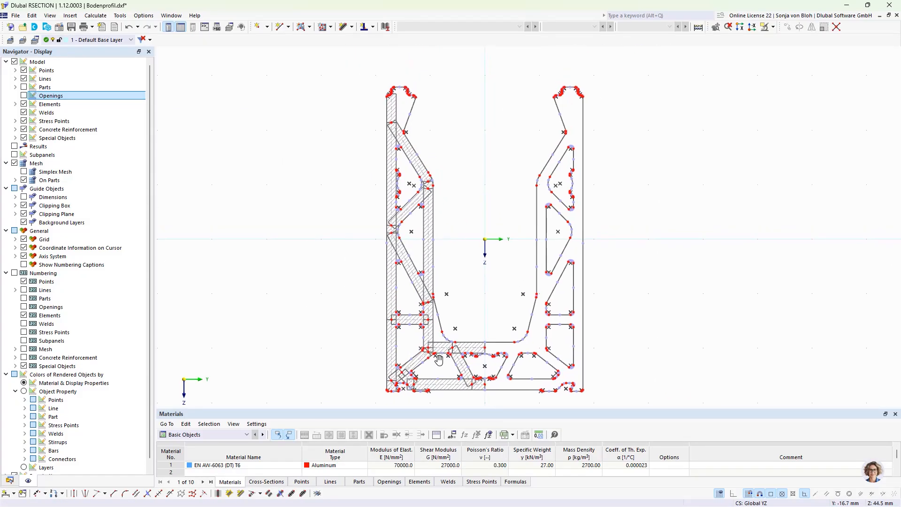
Mirror all center elements as a copy about the Z-parallel axis through the point Y 0, Z 0
{"action": "middle_click_drag", "start_coordinate": [438, 359], "coordinate": [374, 321]}
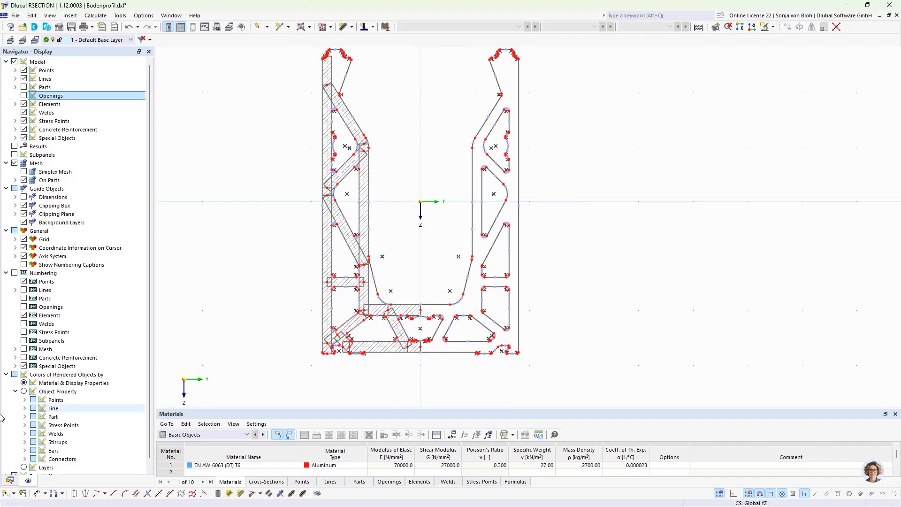
{"action": "left_click", "coordinate": [10, 480]}
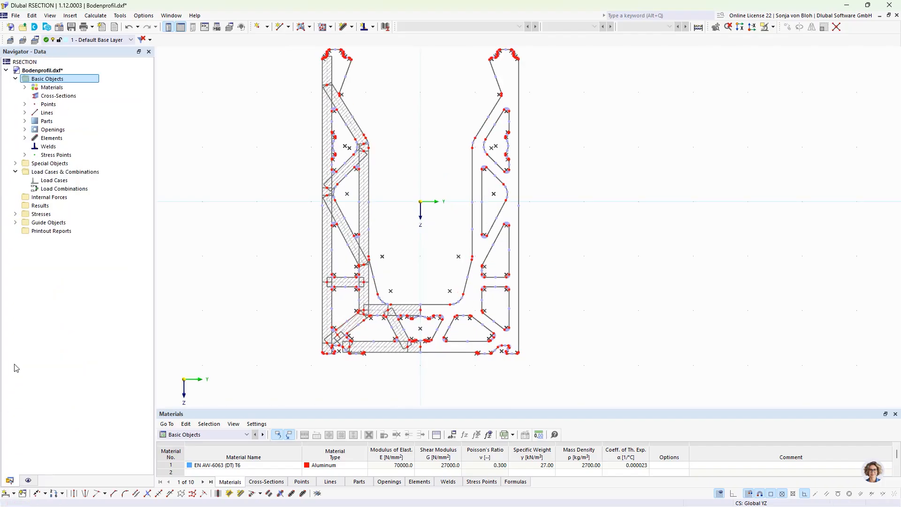
{"action": "left_click", "coordinate": [24, 138]}
{"action": "left_click", "coordinate": [58, 146]}
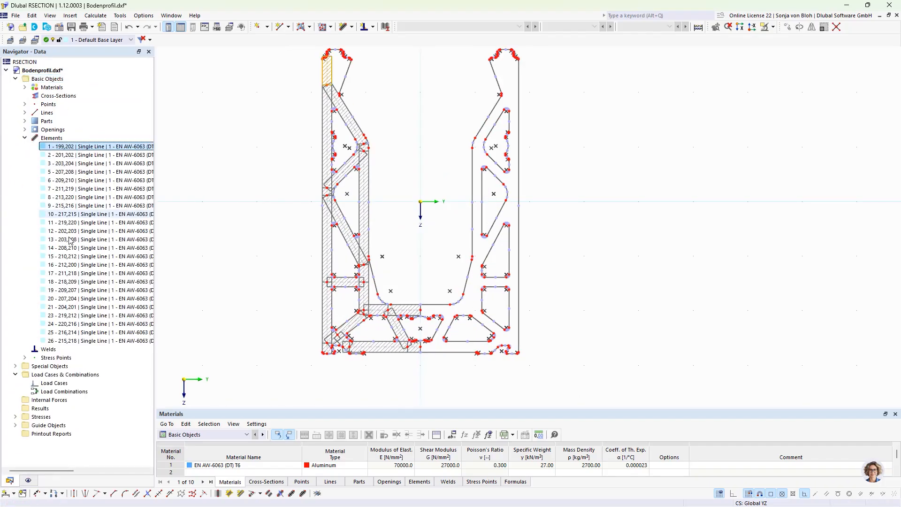
{"action": "left_click", "coordinate": [86, 341], "text": "shift"}
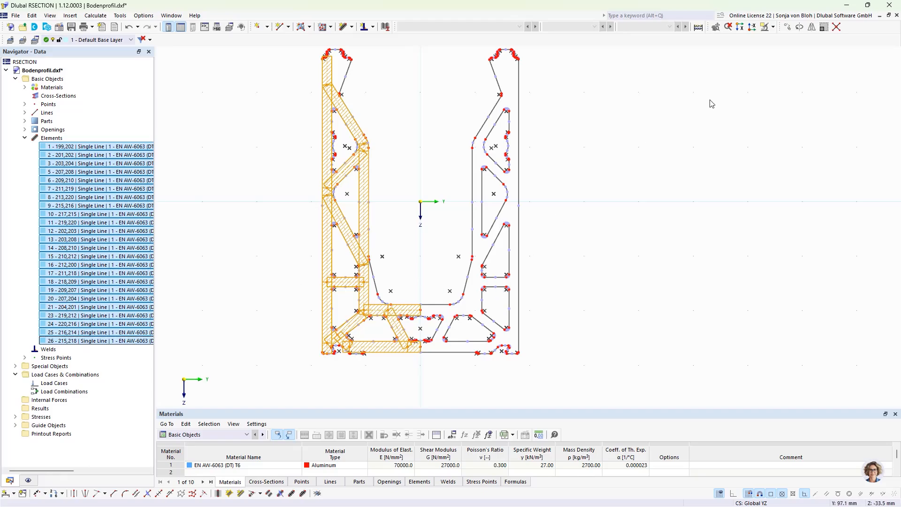
{"action": "left_click", "coordinate": [811, 28]}
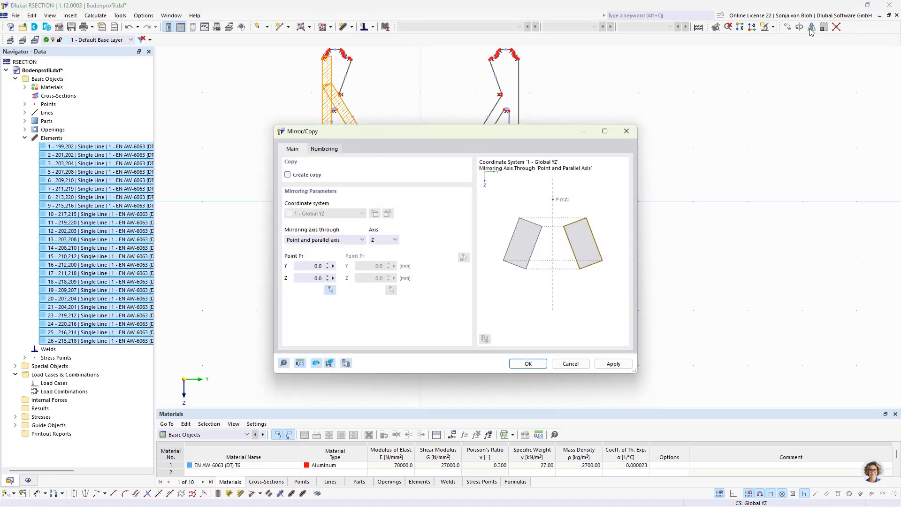
{"action": "left_click", "coordinate": [287, 175]}
{"action": "left_click", "coordinate": [528, 365]}
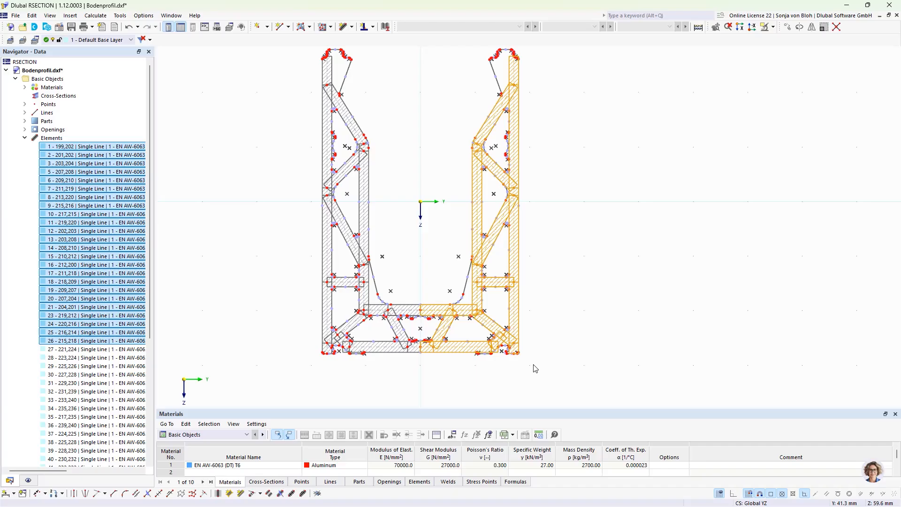
Save the section's input data as the RSECTION file Base profile in the Aluminium Webinar folder
{"action": "left_click", "coordinate": [72, 26]}
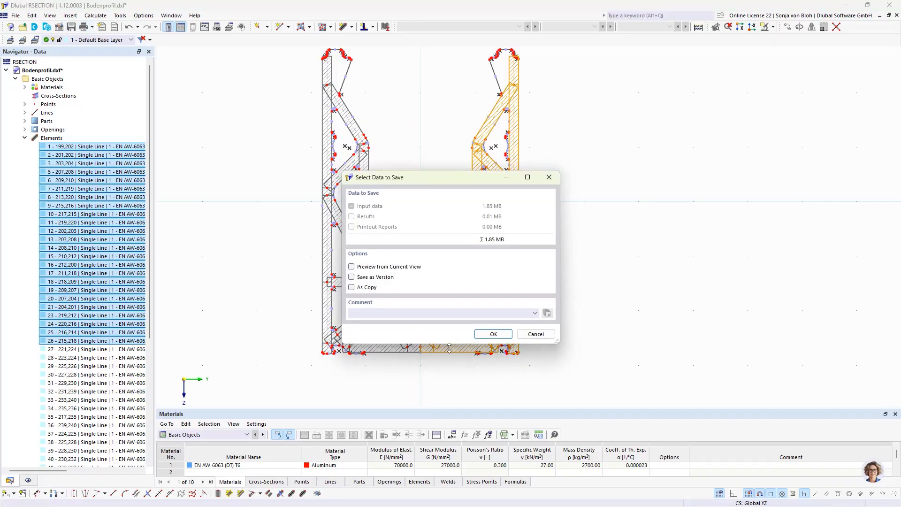
{"action": "left_click", "coordinate": [493, 333]}
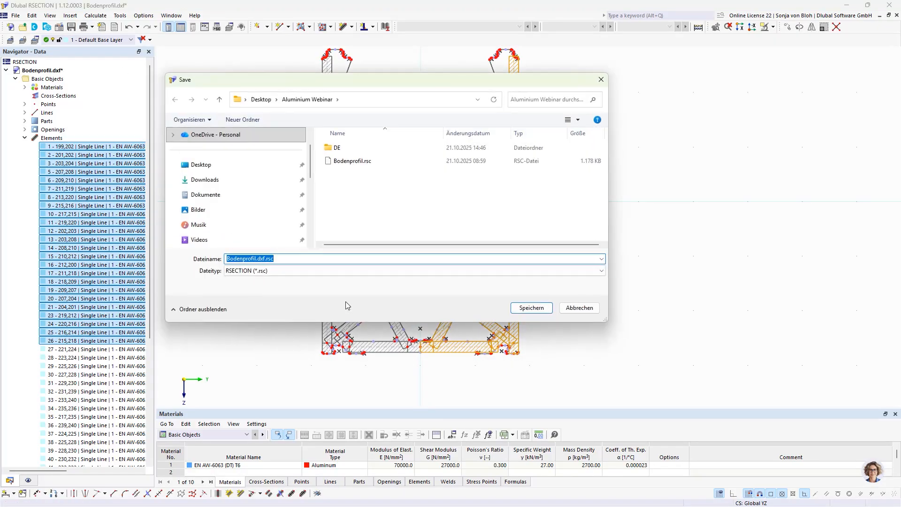
{"action": "type", "text": "Base profile"}
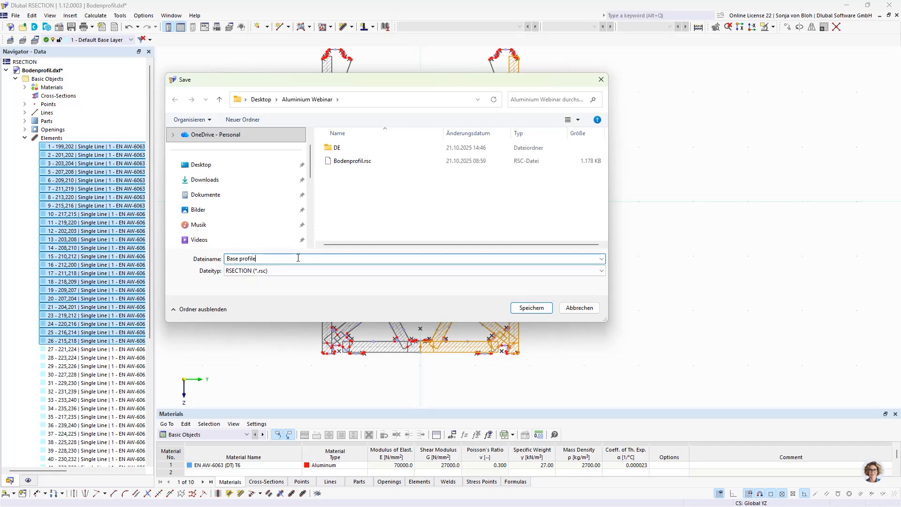
{"action": "left_click", "coordinate": [535, 307]}
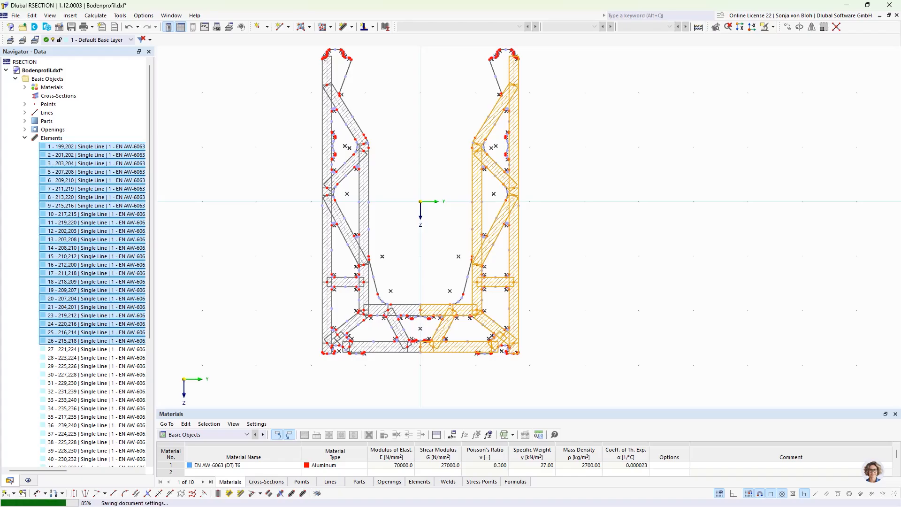
Switch to RFEM, create a blank 3D model named Member Model in the Aluminium Webinar project and maximize its window
{"action": "key", "text": "alt+Tab"}
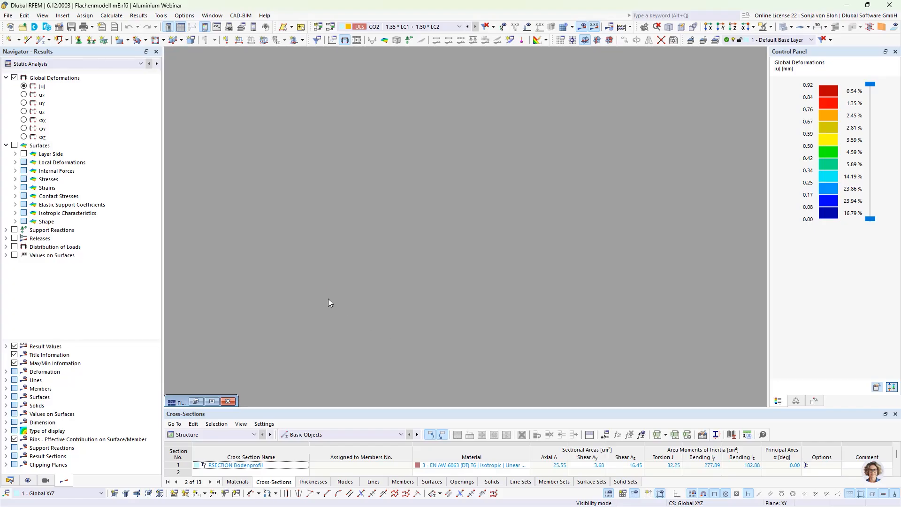
{"action": "left_click", "coordinate": [8, 15]}
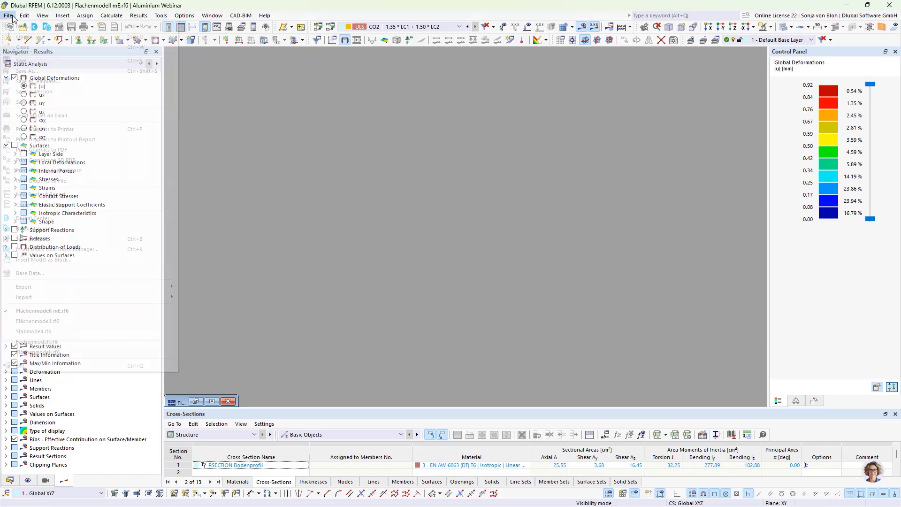
{"action": "left_click", "coordinate": [14, 27]}
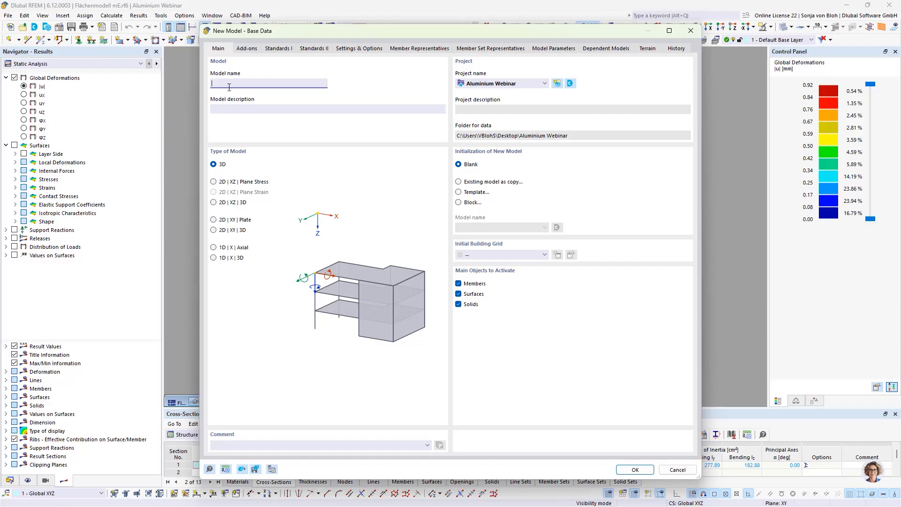
{"action": "type", "text": "Member Model"}
{"action": "left_click", "coordinate": [646, 471]}
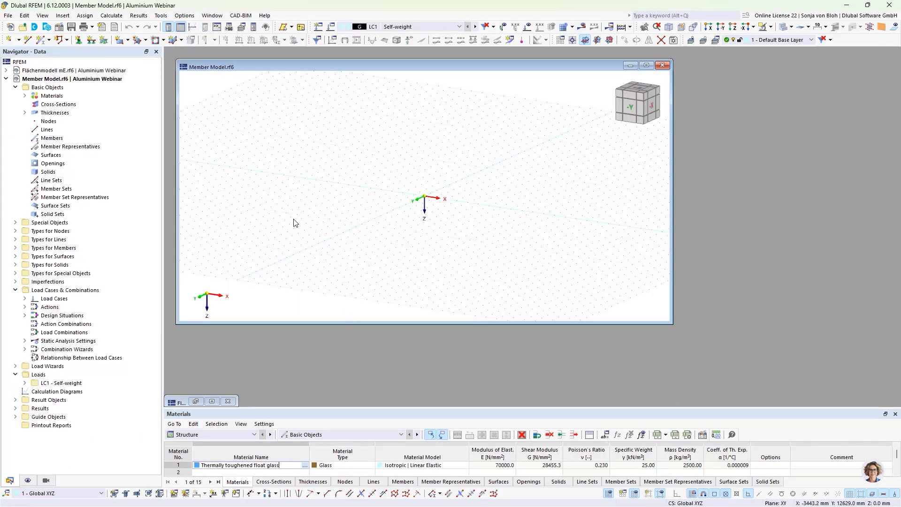
{"action": "double_click", "coordinate": [226, 67]}
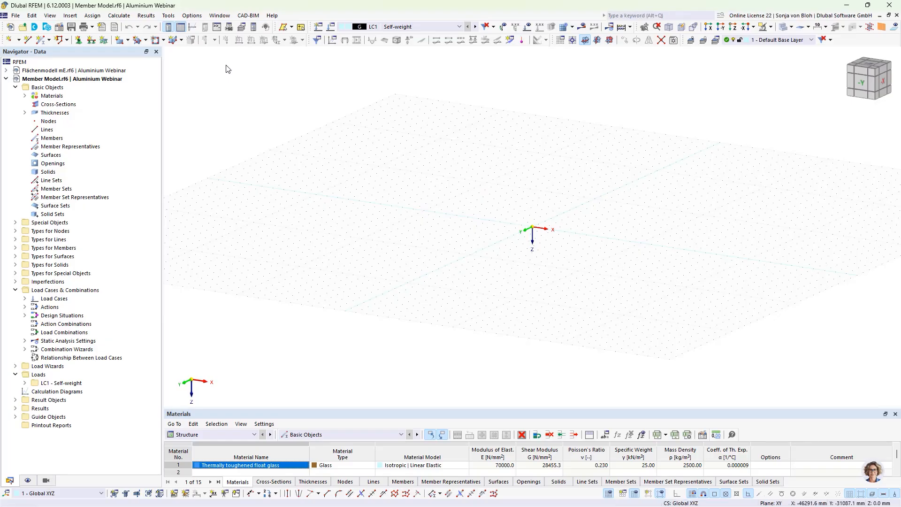
Create a new cross-section by importing the RSECTION model Base profile from the Aluminium Webinar project
{"action": "right_click", "coordinate": [71, 104]}
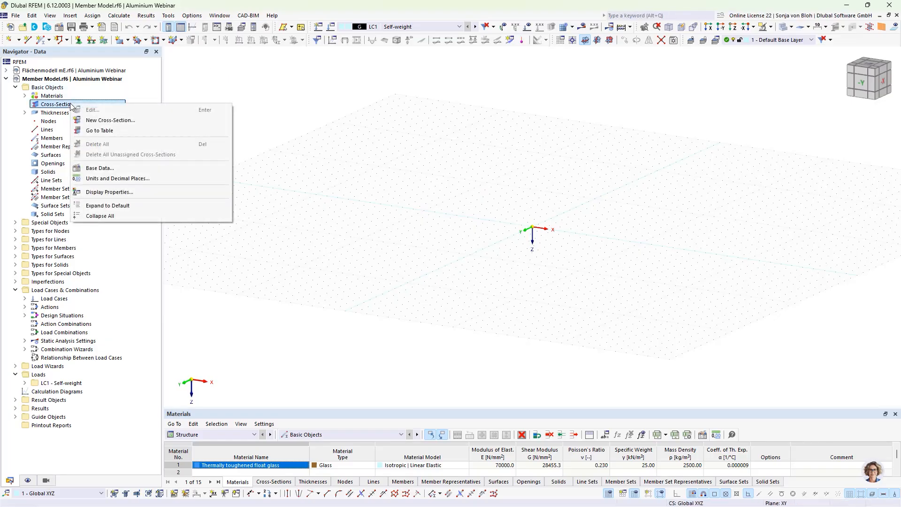
{"action": "left_click", "coordinate": [94, 120]}
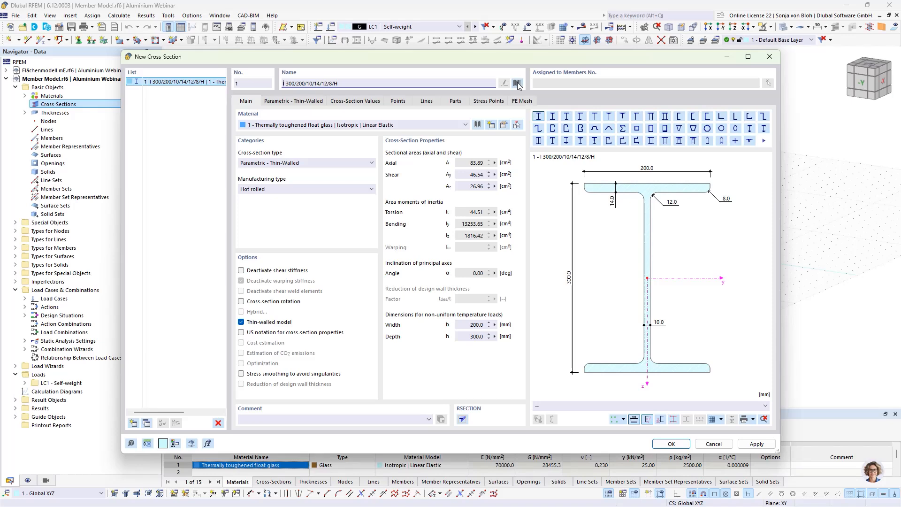
{"action": "left_click", "coordinate": [517, 84]}
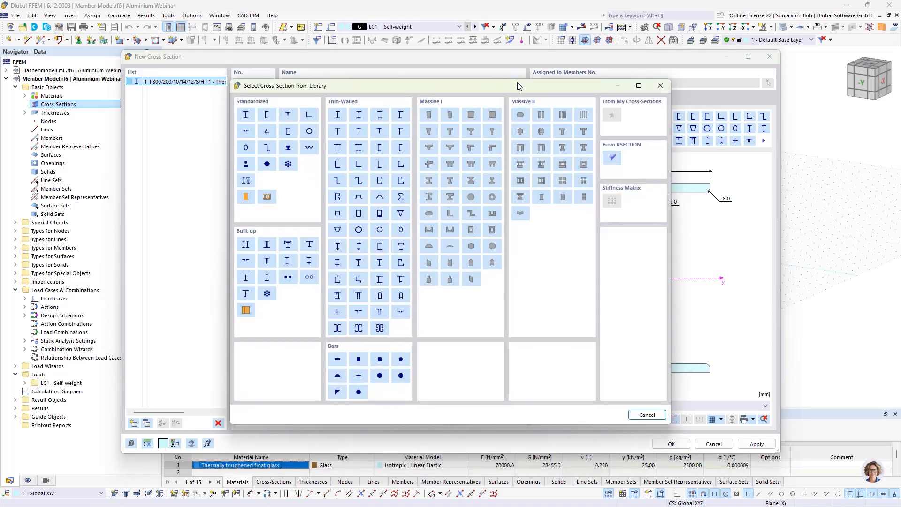
{"action": "left_click", "coordinate": [612, 158]}
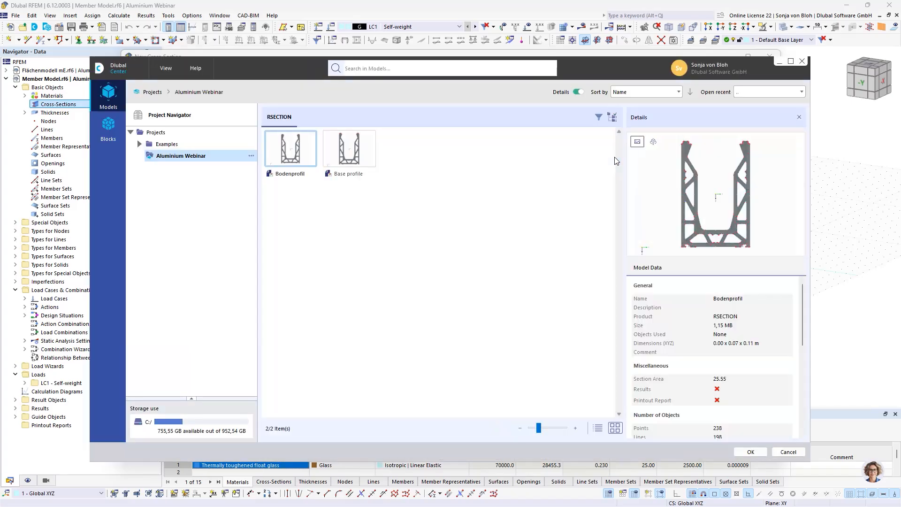
{"action": "left_click", "coordinate": [347, 152]}
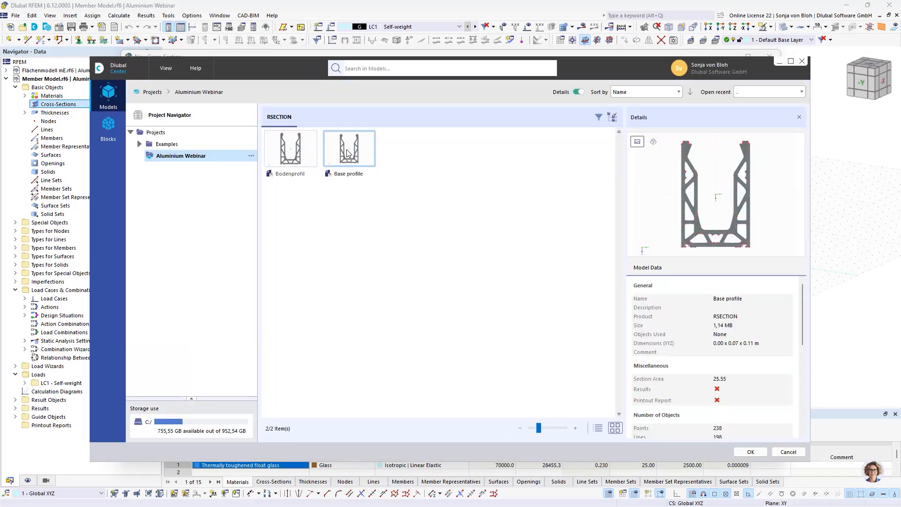
{"action": "left_click", "coordinate": [752, 451]}
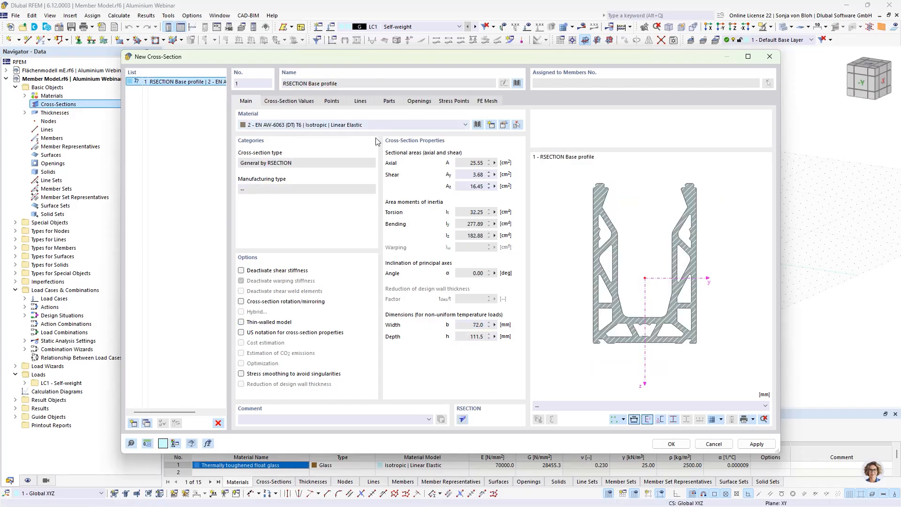
{"action": "left_click", "coordinate": [670, 443]}
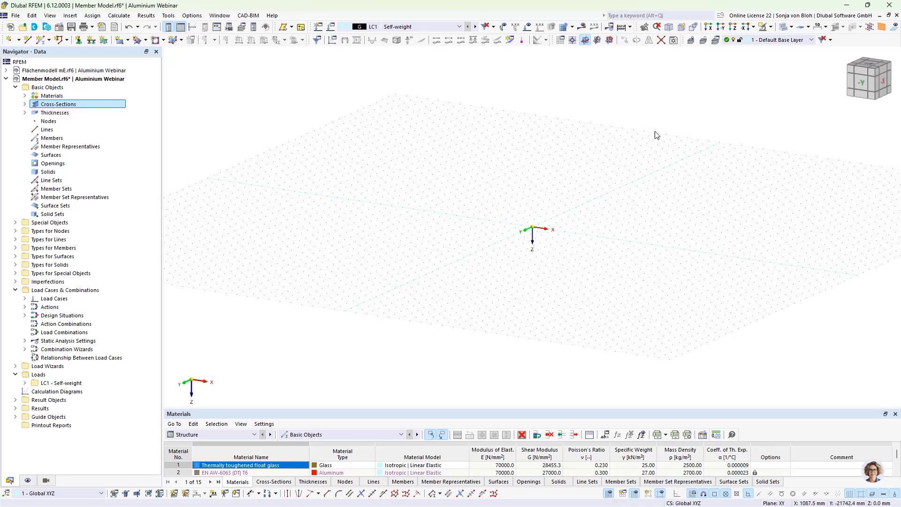
Set the XZ work plane with the -Y view and define a general single beam with the uniform RSECTION Base profile section
{"action": "left_click", "coordinate": [609, 40]}
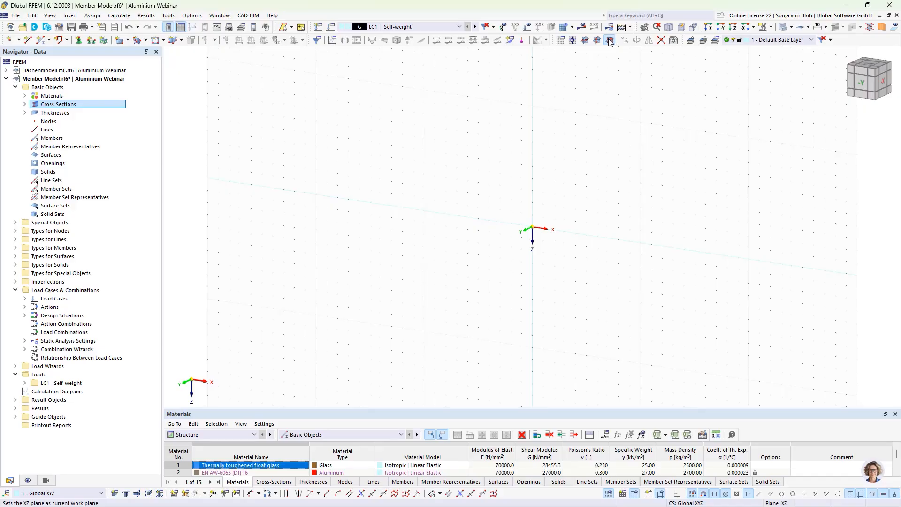
{"action": "left_click", "coordinate": [723, 29]}
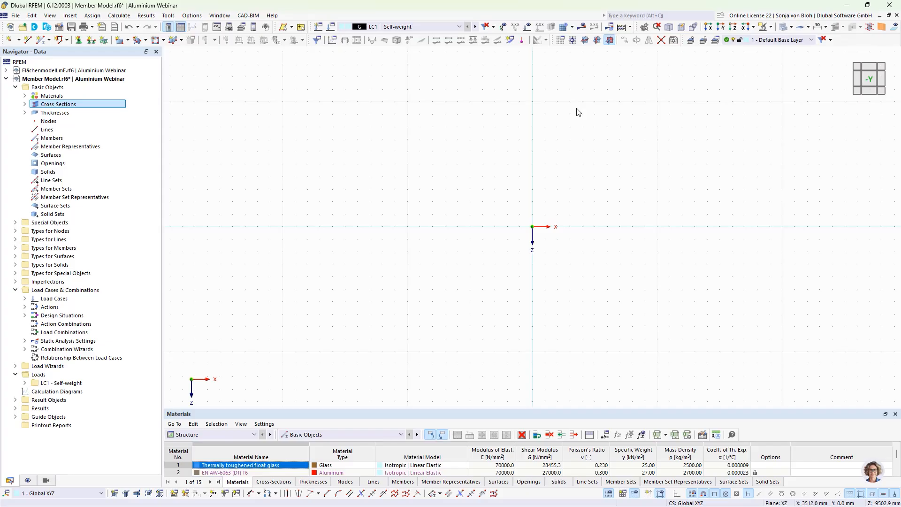
{"action": "left_click", "coordinate": [49, 41]}
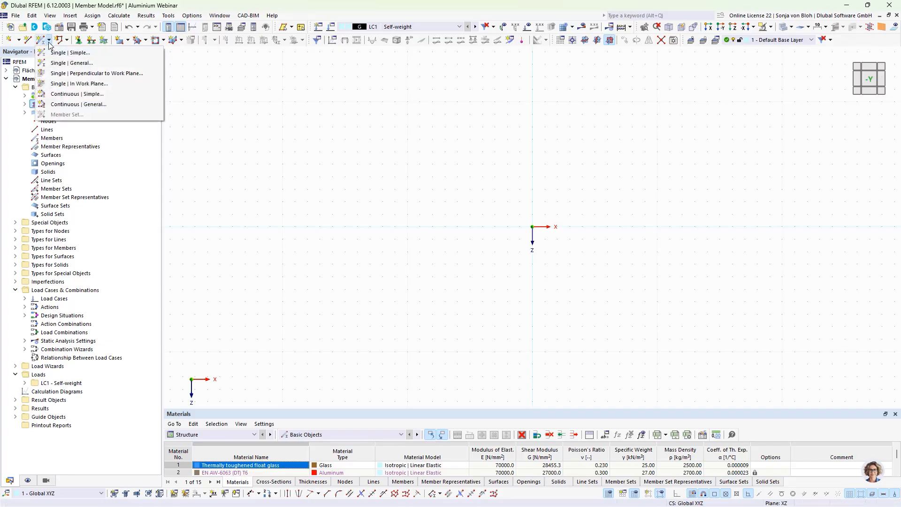
{"action": "left_click", "coordinate": [81, 63]}
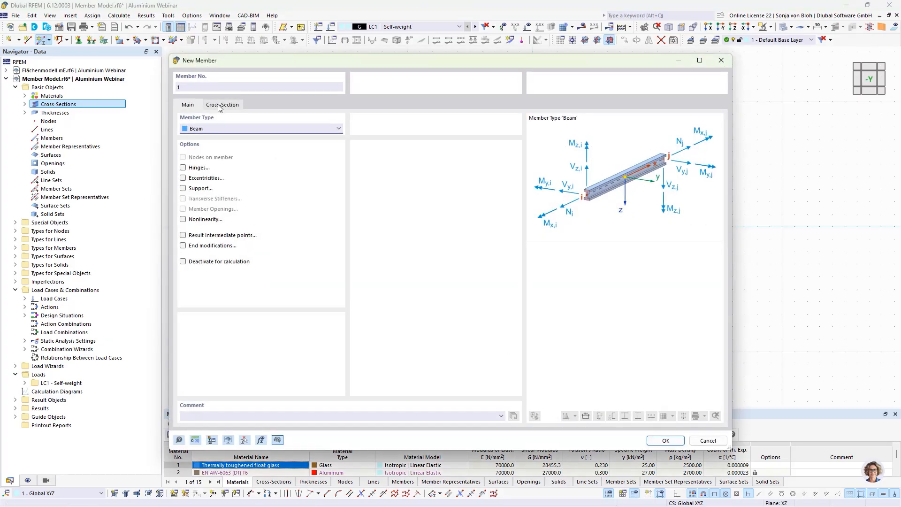
{"action": "left_click", "coordinate": [219, 106]}
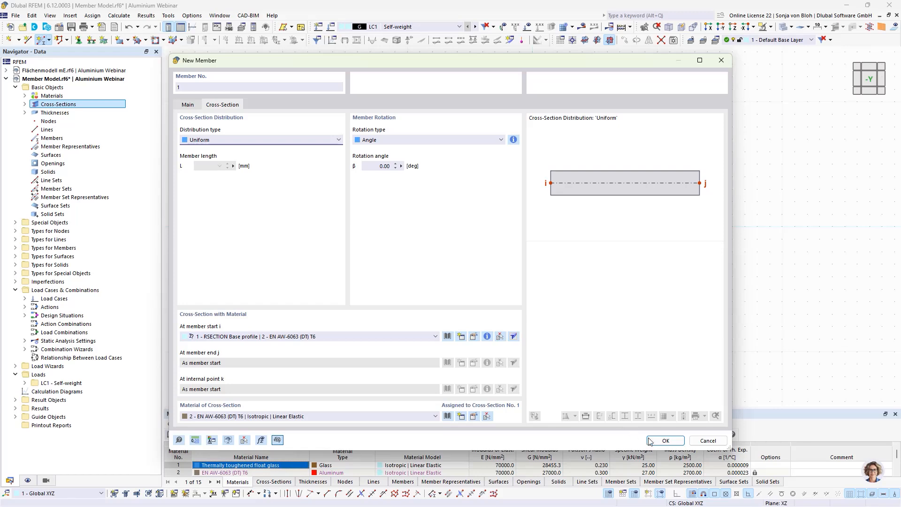
{"action": "left_click", "coordinate": [664, 440]}
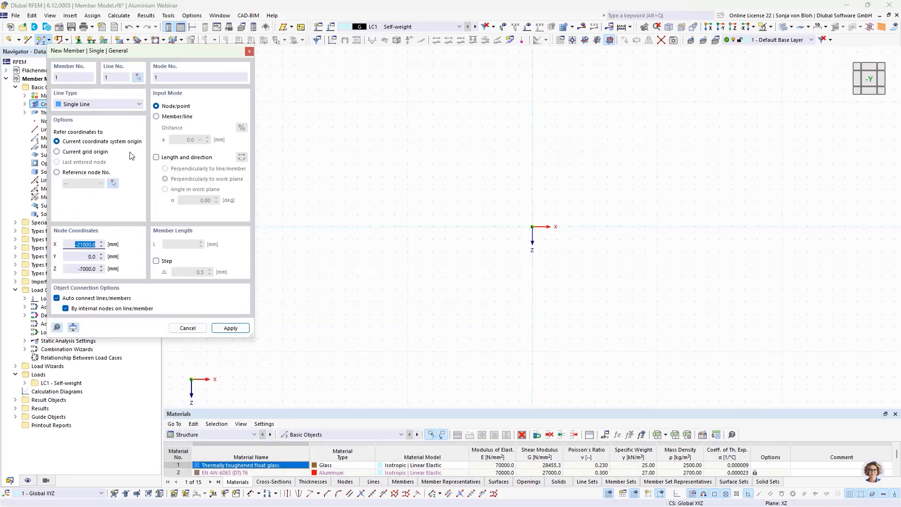
Place the beam from the origin (0, 0, 0) with a length of 1200 mm at a 90° angle in the work plane
{"action": "left_click", "coordinate": [157, 157]}
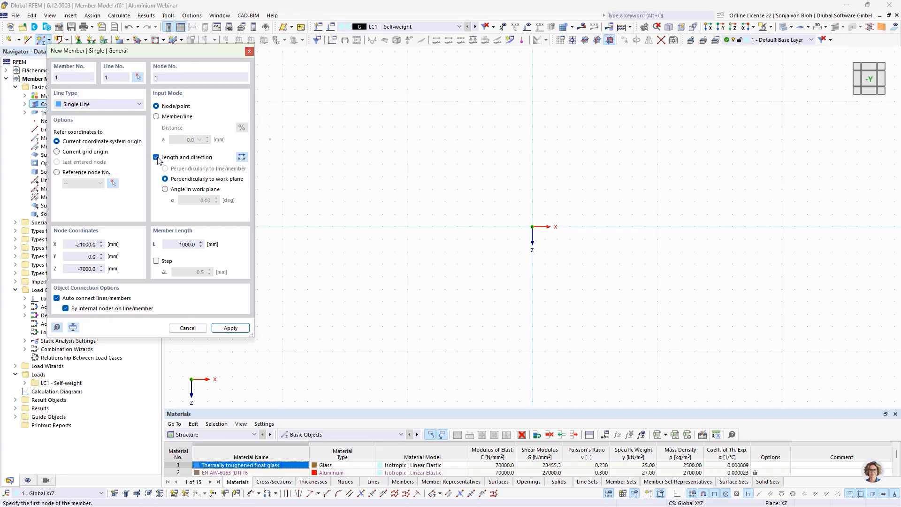
{"action": "left_click", "coordinate": [165, 189]}
{"action": "type", "text": "90"}
{"action": "left_click", "coordinate": [179, 244]}
{"action": "type", "text": "1200"}
{"action": "left_click", "coordinate": [532, 228]}
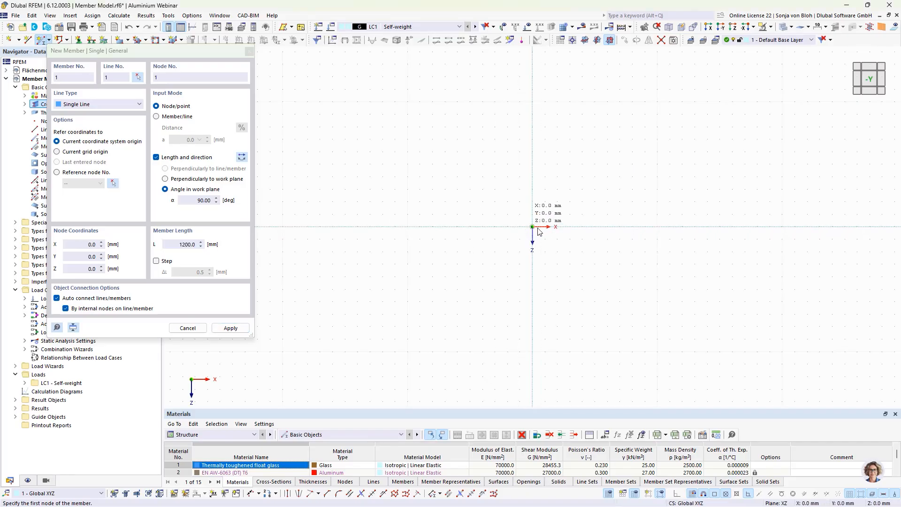
{"action": "key", "text": "Escape"}
{"action": "scroll", "coordinate": [555, 233], "scroll_direction": "up", "scroll_amount": 5}
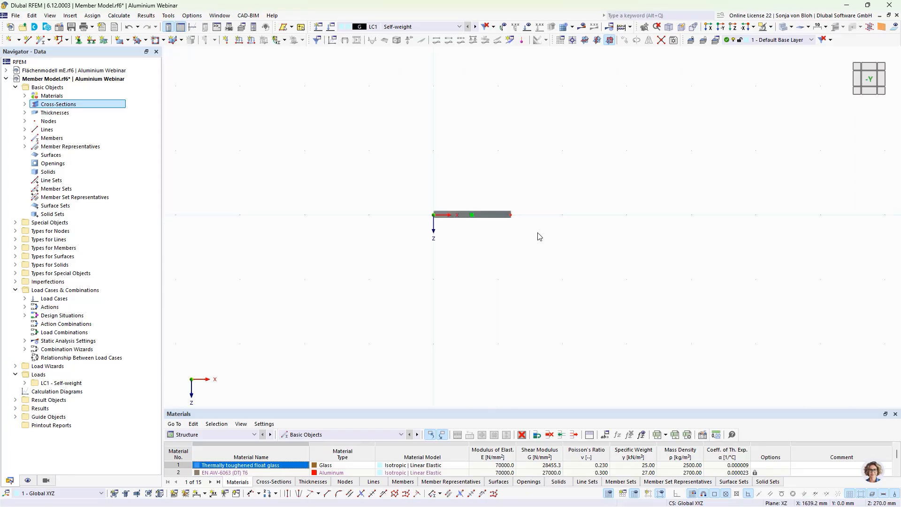
{"action": "middle_click_drag", "start_coordinate": [488, 213], "coordinate": [494, 271]}
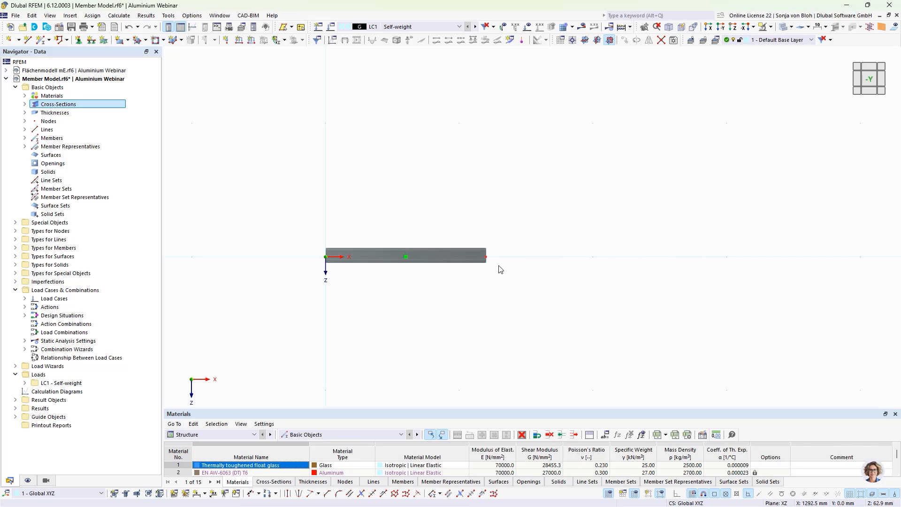
Select the beam's line and define a copy of it displaced by -900 mm in Z
{"action": "left_click", "coordinate": [24, 129]}
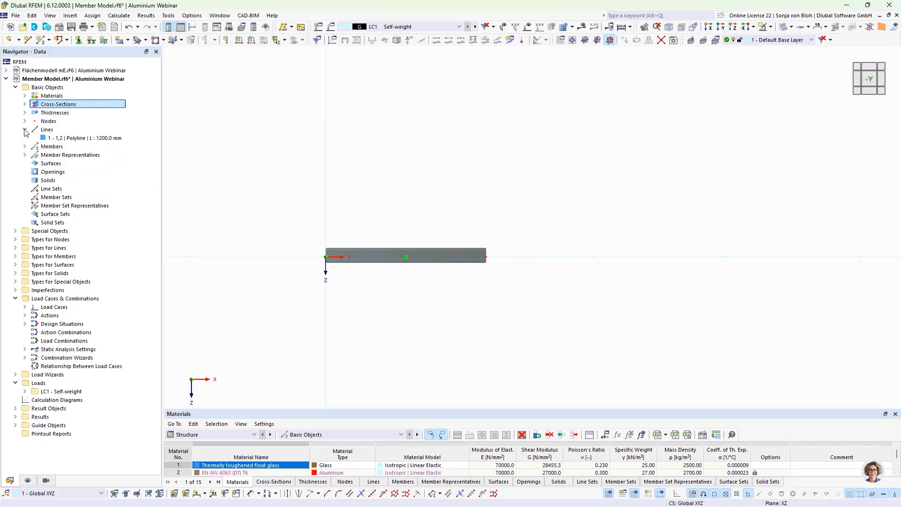
{"action": "left_click", "coordinate": [55, 138]}
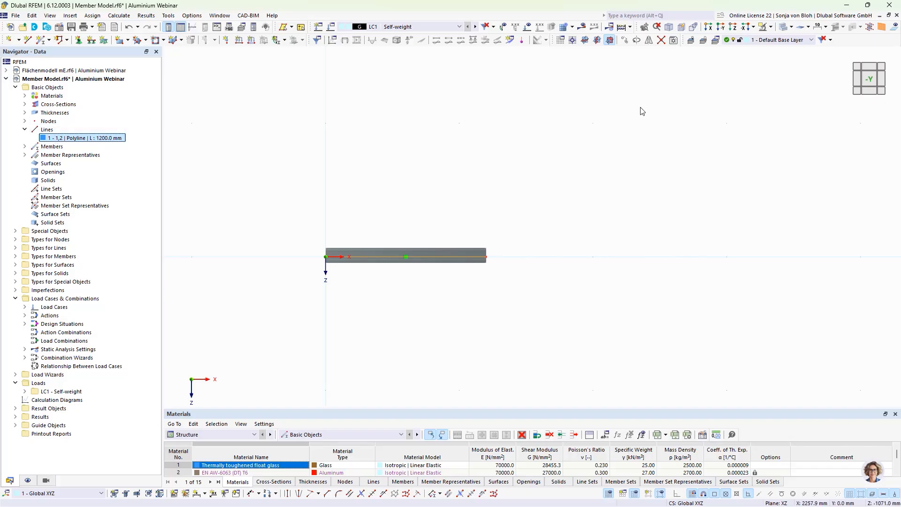
{"action": "left_click", "coordinate": [626, 39]}
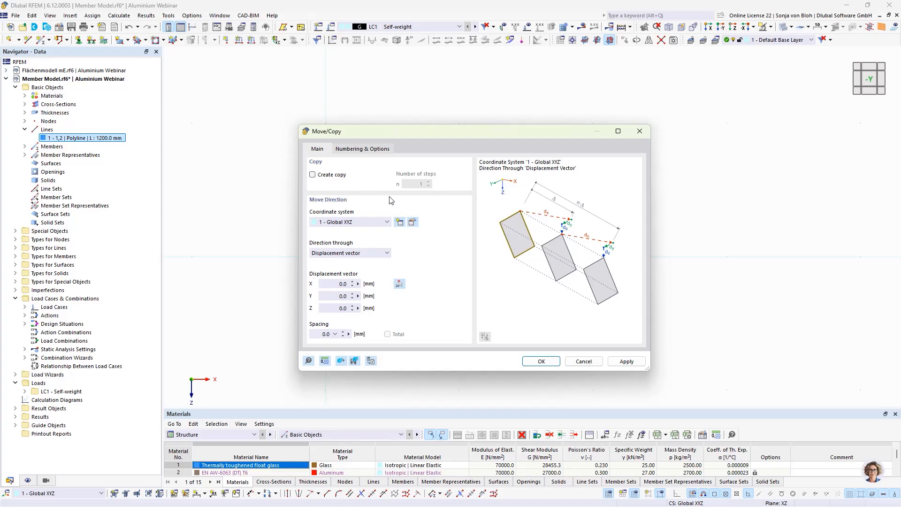
{"action": "left_click", "coordinate": [312, 175]}
{"action": "left_click", "coordinate": [352, 309]}
{"action": "type", "text": "-900"}
Link the copied lines with a standard plane surface of uniform 21.5 mm thermally toughened float glass and create the copy
{"action": "left_click", "coordinate": [367, 150]}
{"action": "left_click", "coordinate": [313, 271]}
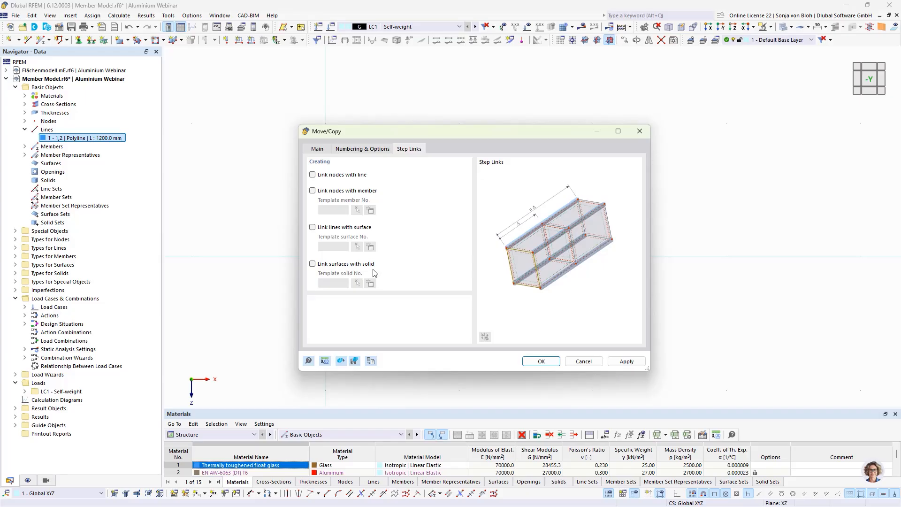
{"action": "left_click", "coordinate": [312, 227]}
{"action": "left_click", "coordinate": [370, 246]}
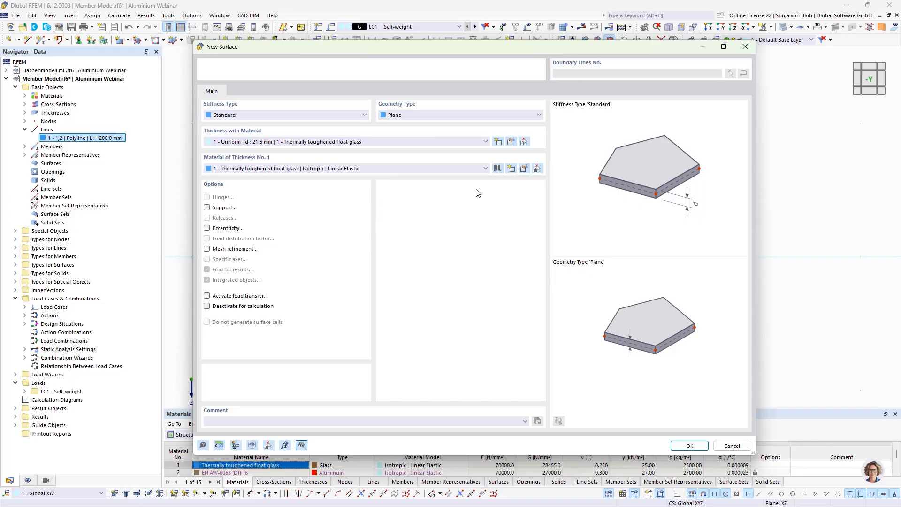
{"action": "left_click", "coordinate": [511, 142]}
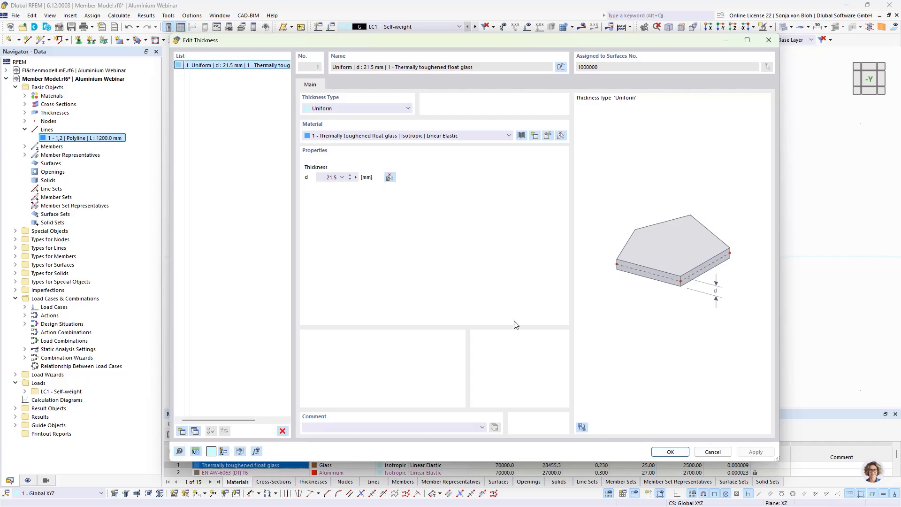
{"action": "left_click", "coordinate": [667, 451]}
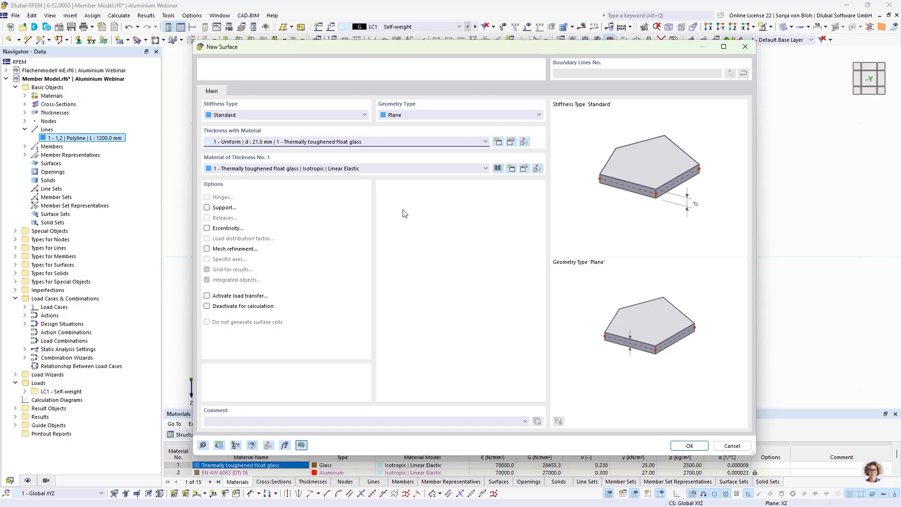
{"action": "left_click", "coordinate": [689, 445]}
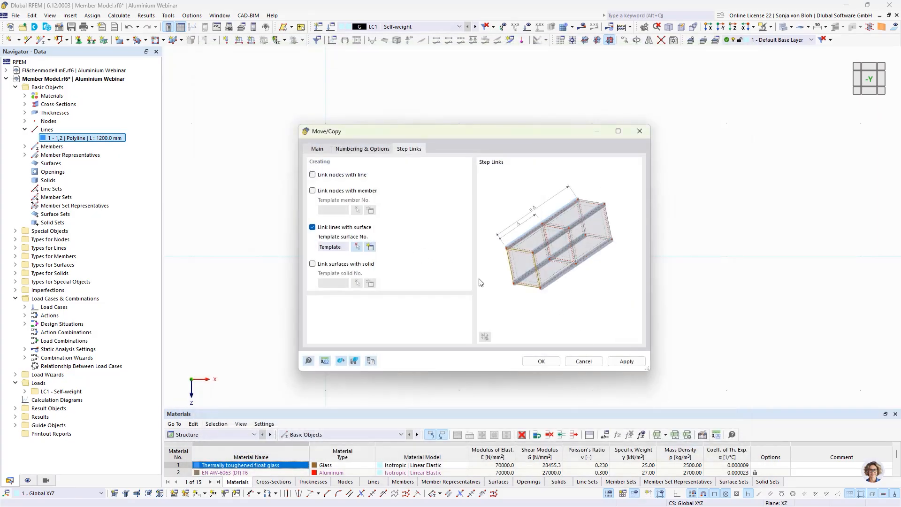
{"action": "left_click", "coordinate": [533, 360]}
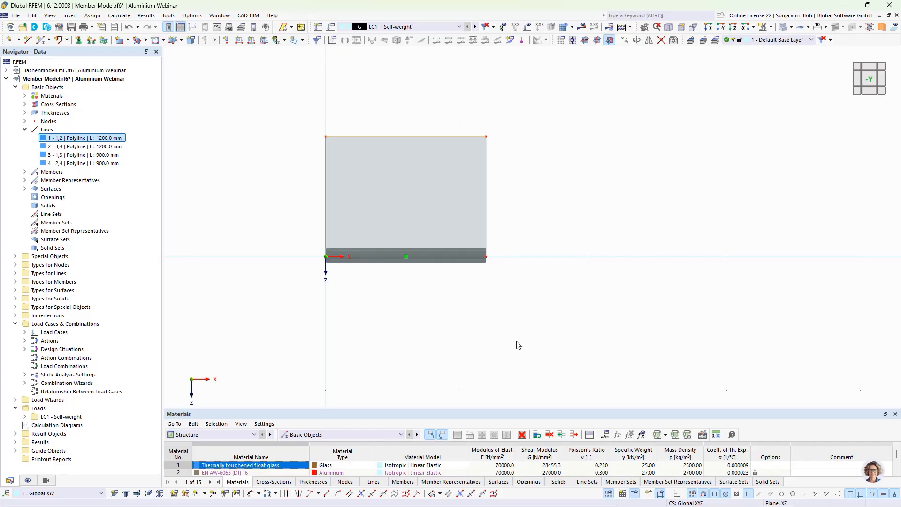
Add nodes on the base beam using the String definition with absolute distances of 100 5*200 mm from the member start
{"action": "left_click", "coordinate": [380, 256]}
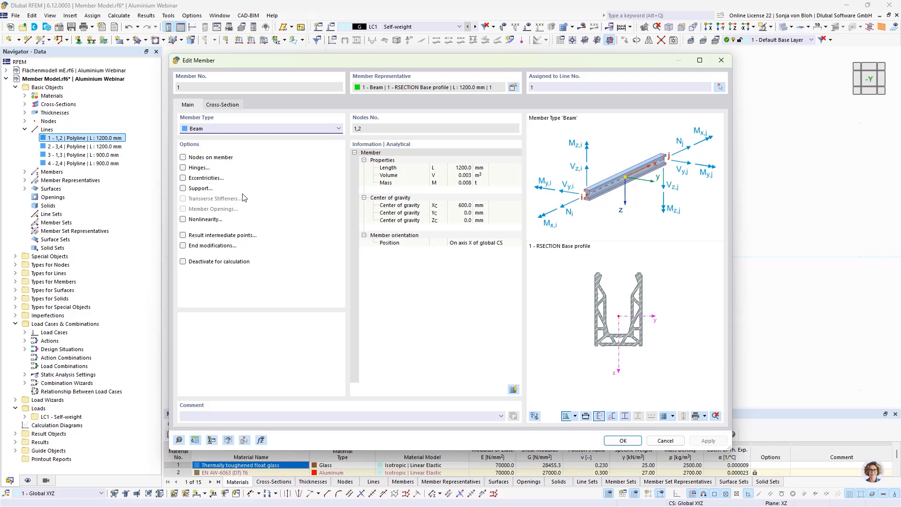
{"action": "left_click", "coordinate": [183, 157]}
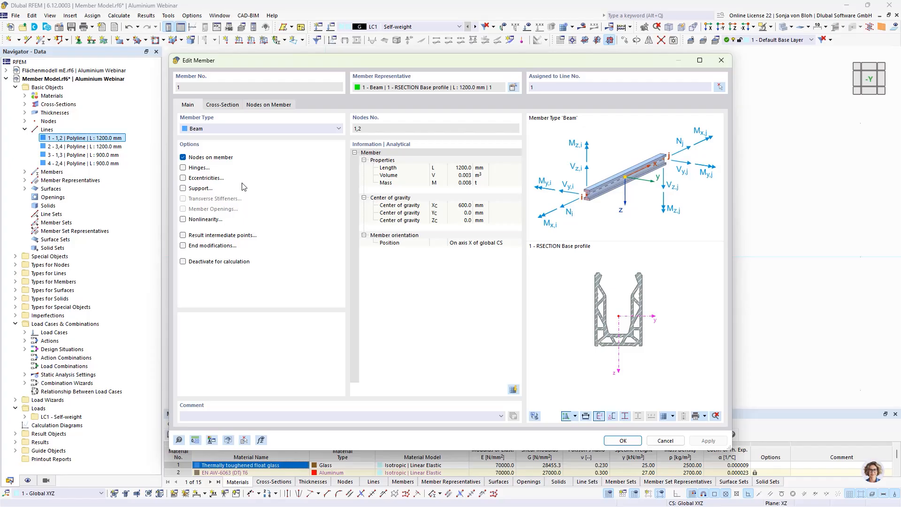
{"action": "left_click", "coordinate": [265, 105]}
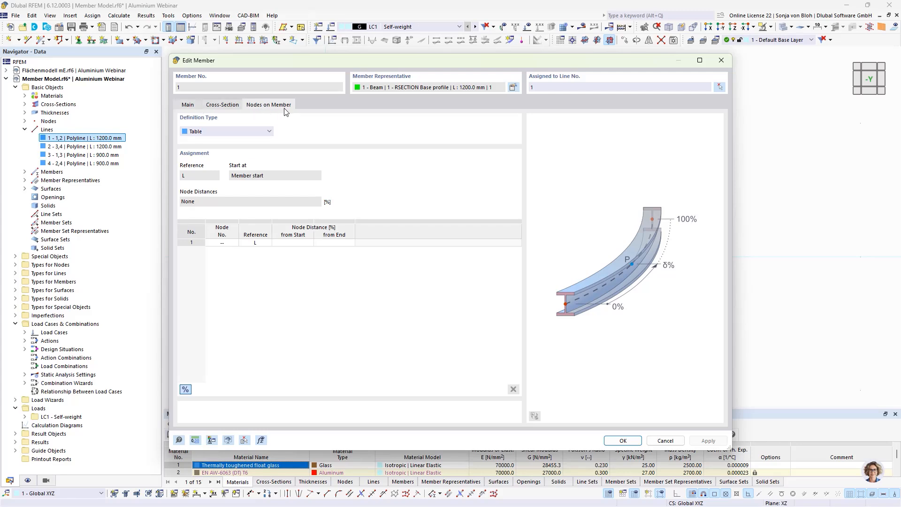
{"action": "left_click", "coordinate": [266, 130]}
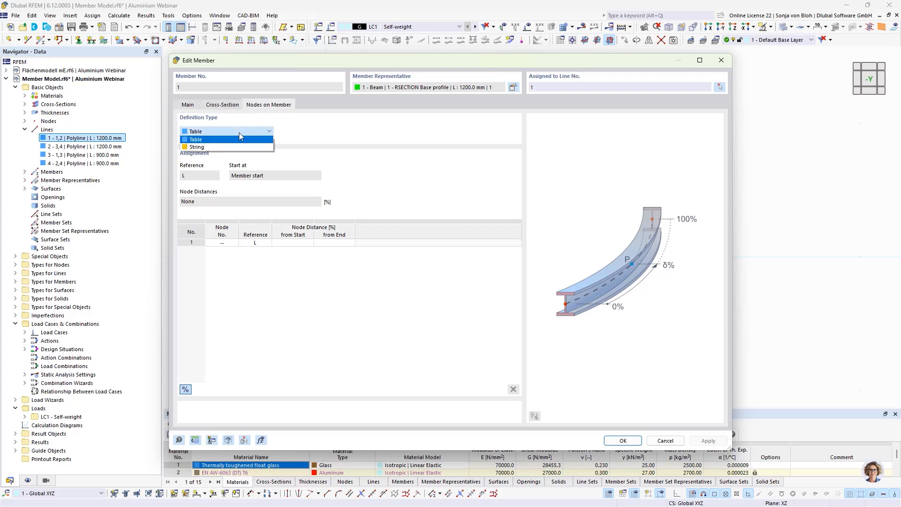
{"action": "left_click", "coordinate": [223, 146]}
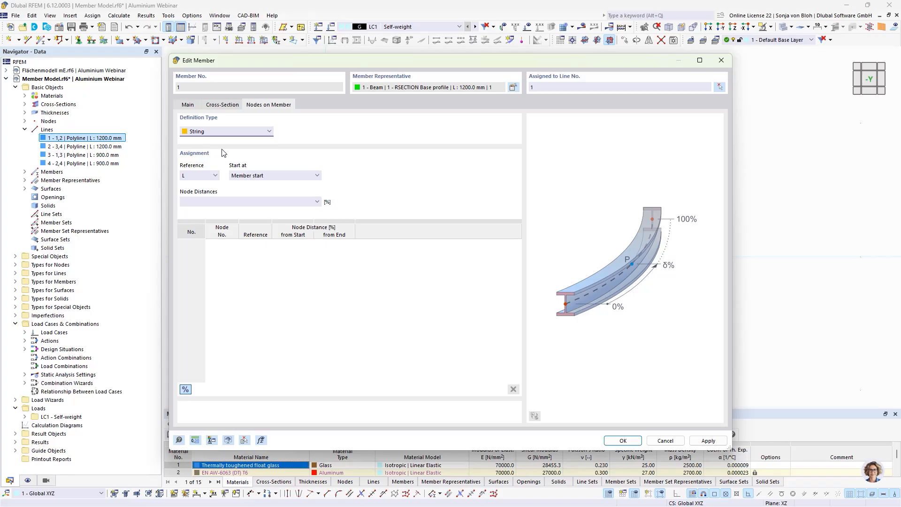
{"action": "left_click", "coordinate": [185, 389]}
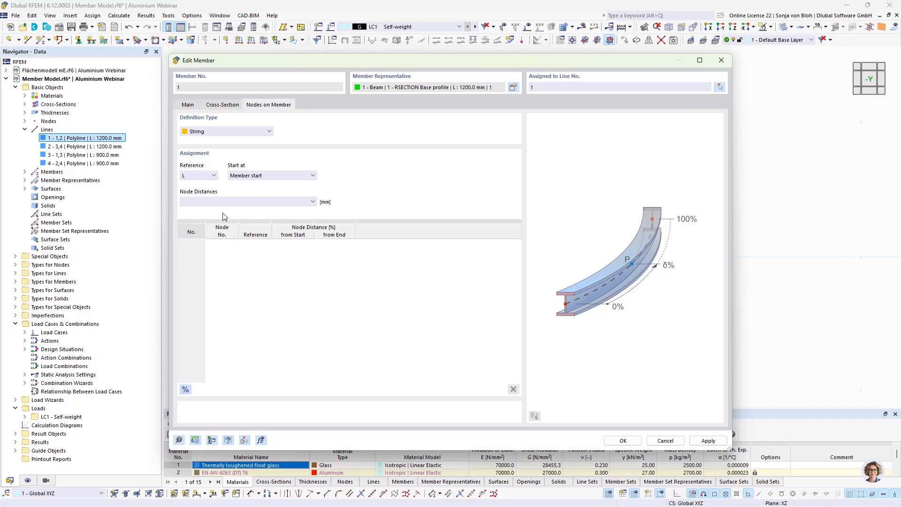
{"action": "left_click", "coordinate": [197, 202]}
{"action": "type", "text": "100 5*200"}
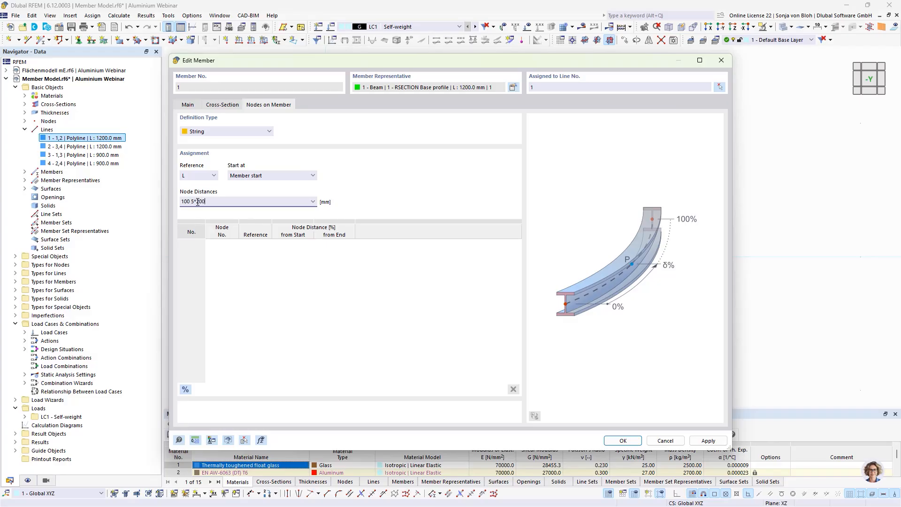
{"action": "left_click", "coordinate": [617, 441]}
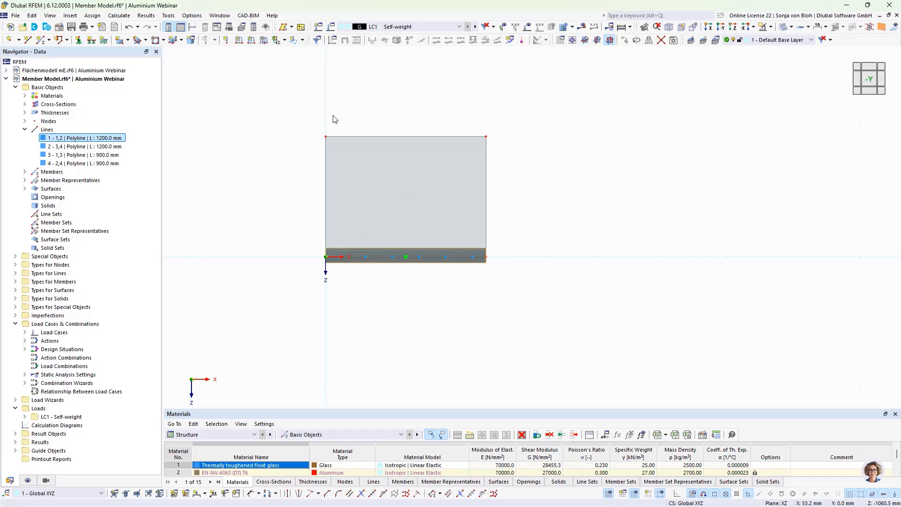
Assign the Hinged nodal support to all nodes along the beam, with rotation φZ released and φX restrained
{"action": "left_click_drag", "start_coordinate": [332, 115], "coordinate": [477, 280]}
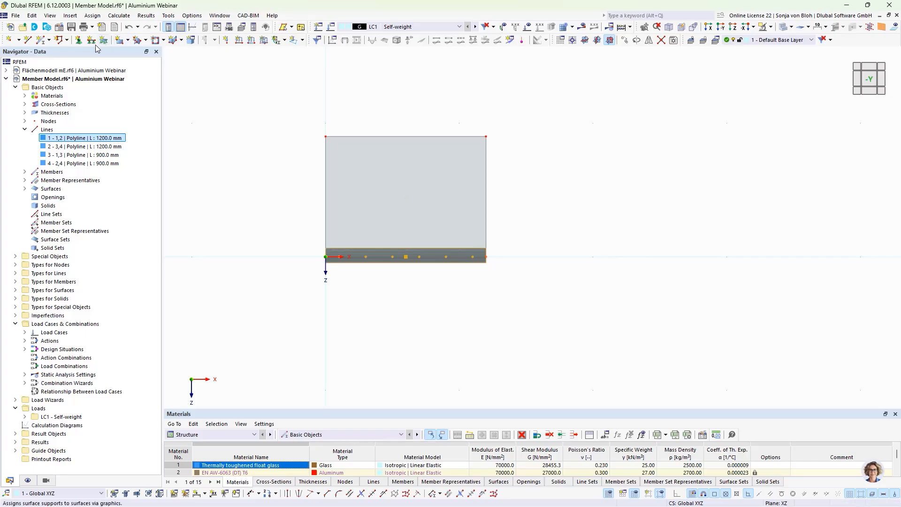
{"action": "left_click", "coordinate": [80, 42]}
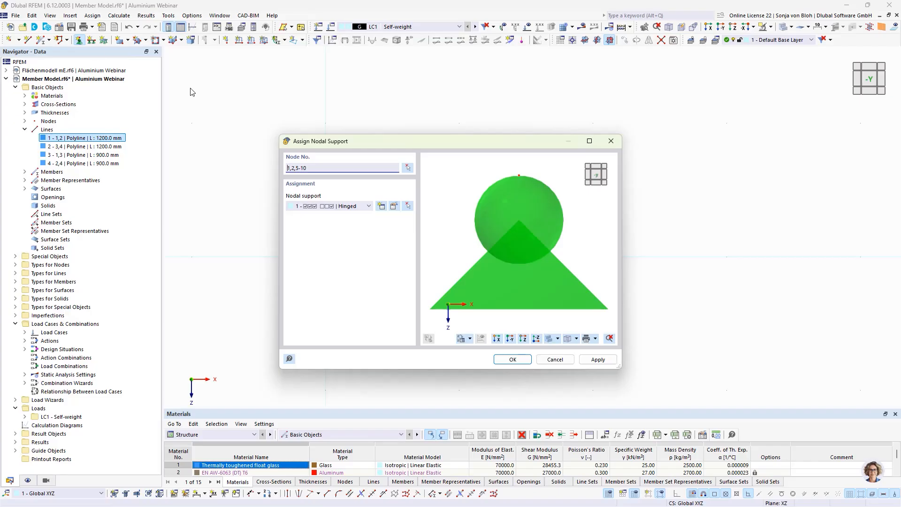
{"action": "left_click", "coordinate": [394, 208]}
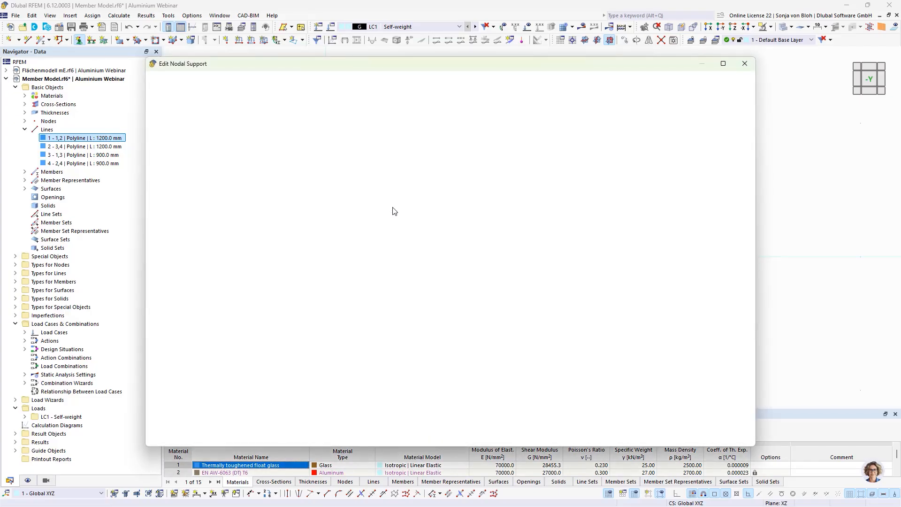
{"action": "left_click", "coordinate": [264, 245]}
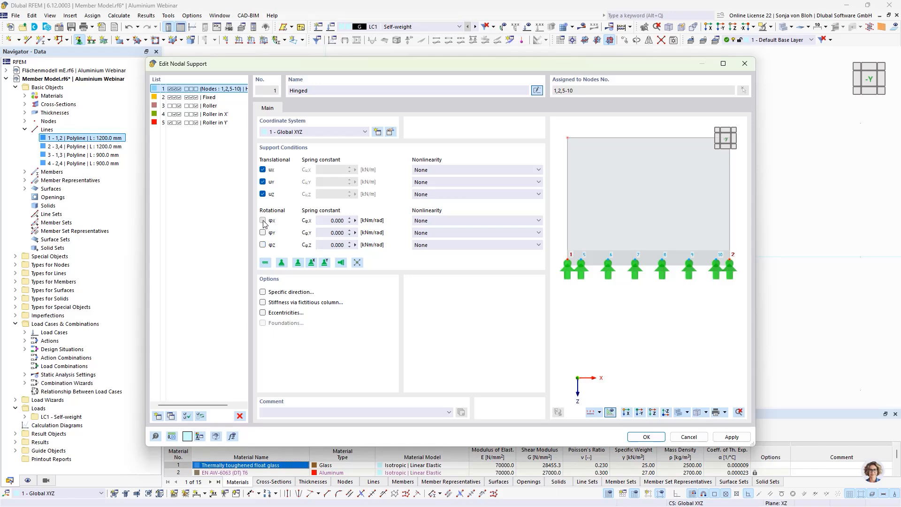
{"action": "left_click", "coordinate": [263, 221]}
{"action": "left_click", "coordinate": [646, 436]}
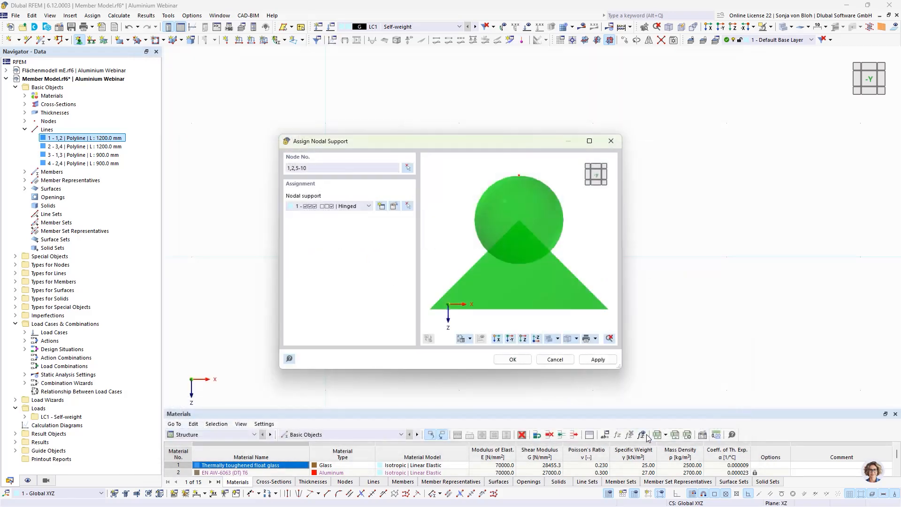
{"action": "left_click", "coordinate": [512, 359]}
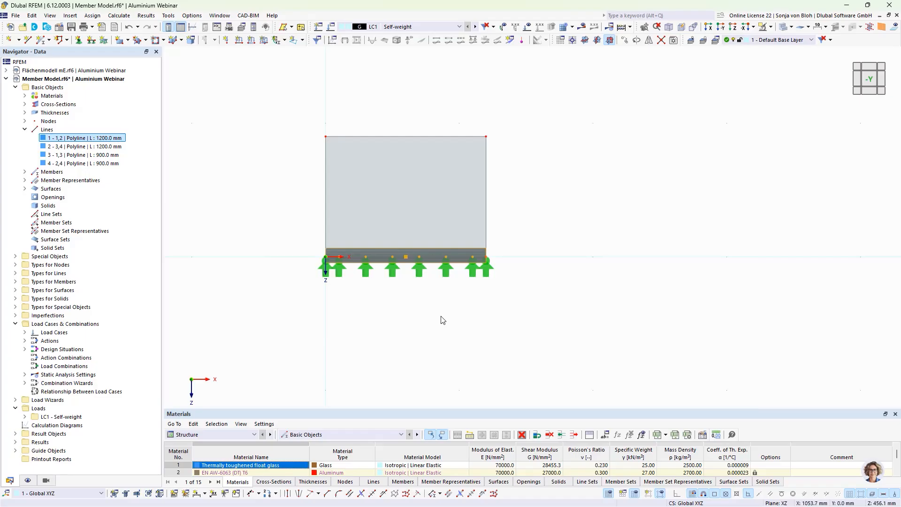
Delete the nodal supports at the two end nodes of the beam
{"action": "left_click", "coordinate": [328, 277]}
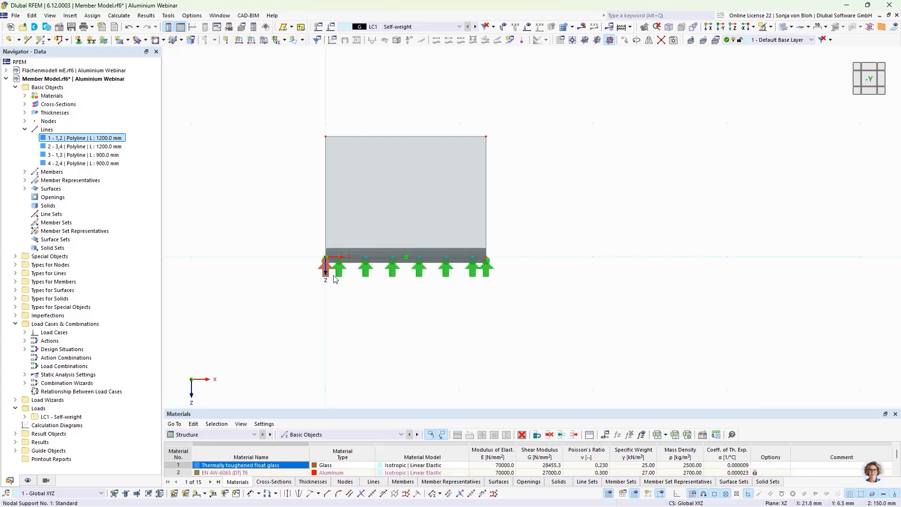
{"action": "left_click", "coordinate": [487, 281], "text": "ctrl"}
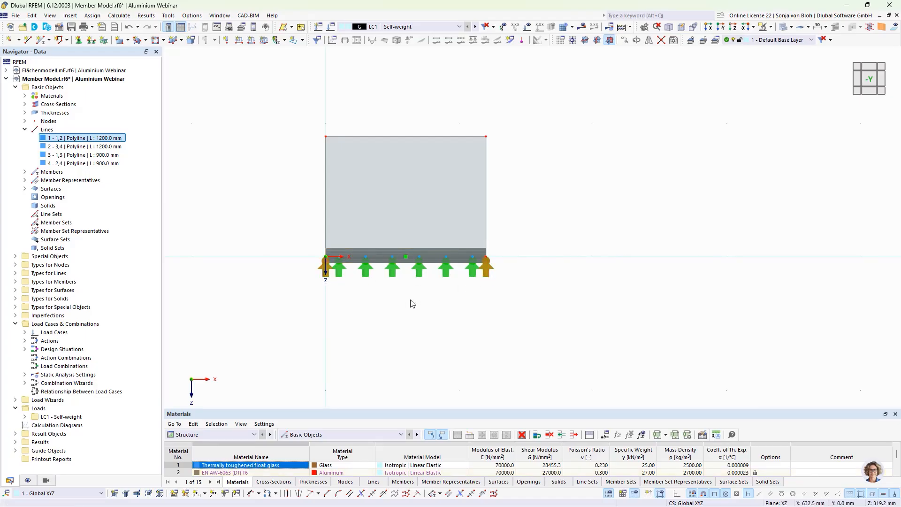
{"action": "key", "text": "Delete"}
Set the target length of finite elements in the mesh settings to 50 mm
{"action": "left_click", "coordinate": [151, 16]}
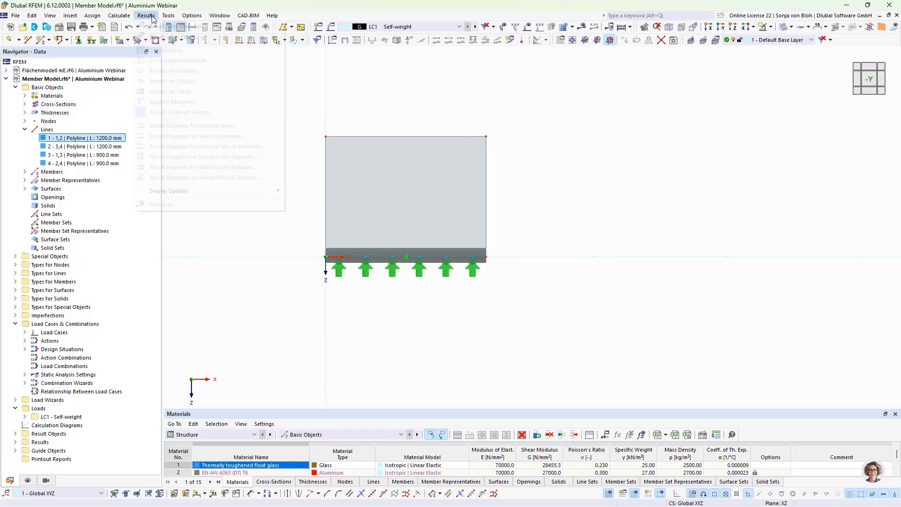
{"action": "mouse_move", "coordinate": [119, 15]}
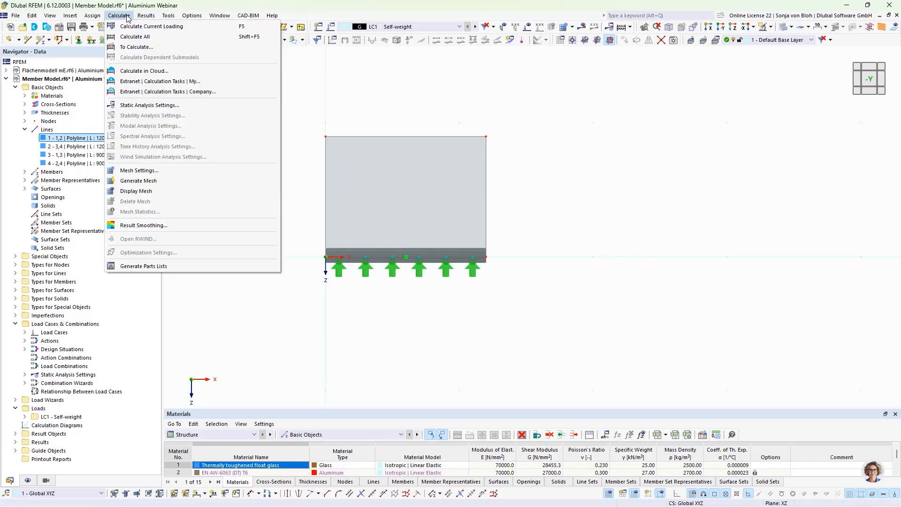
{"action": "left_click", "coordinate": [135, 170]}
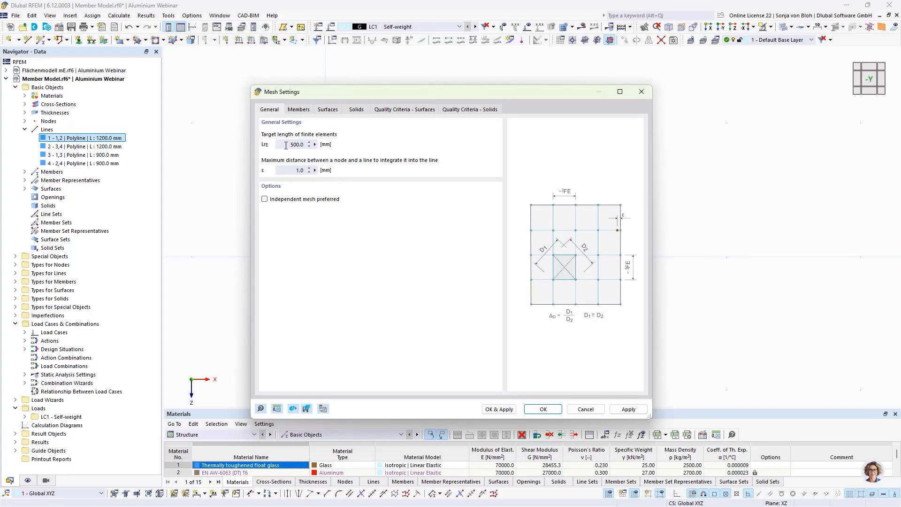
{"action": "left_click_drag", "start_coordinate": [285, 145], "coordinate": [318, 146]}
{"action": "type", "text": "50"}
{"action": "left_click", "coordinate": [545, 408]}
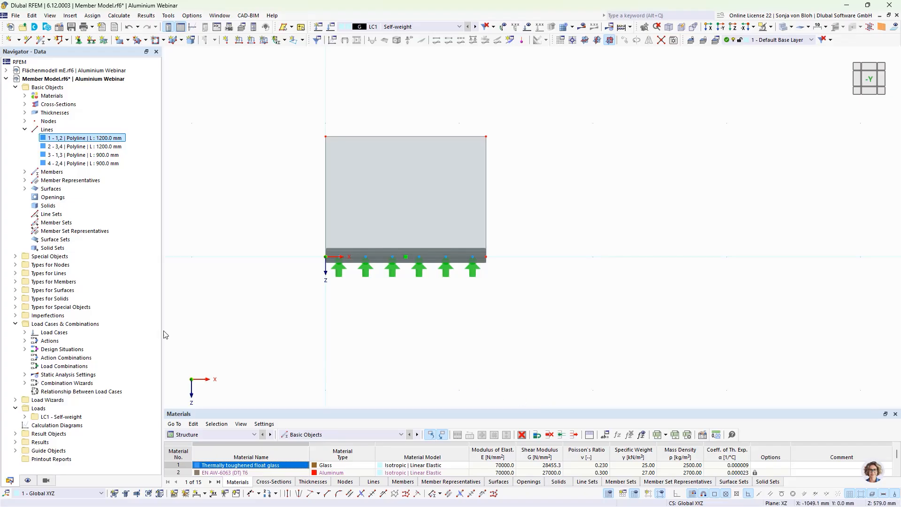
Create load case LC2 named Transom Loads with the action category Imposed loads - category B: office areas
{"action": "left_click", "coordinate": [25, 332]}
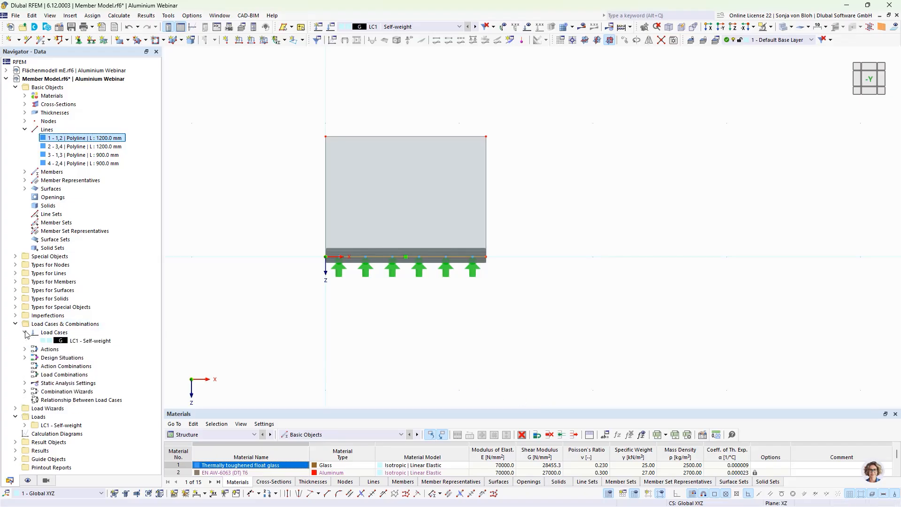
{"action": "double_click", "coordinate": [94, 341]}
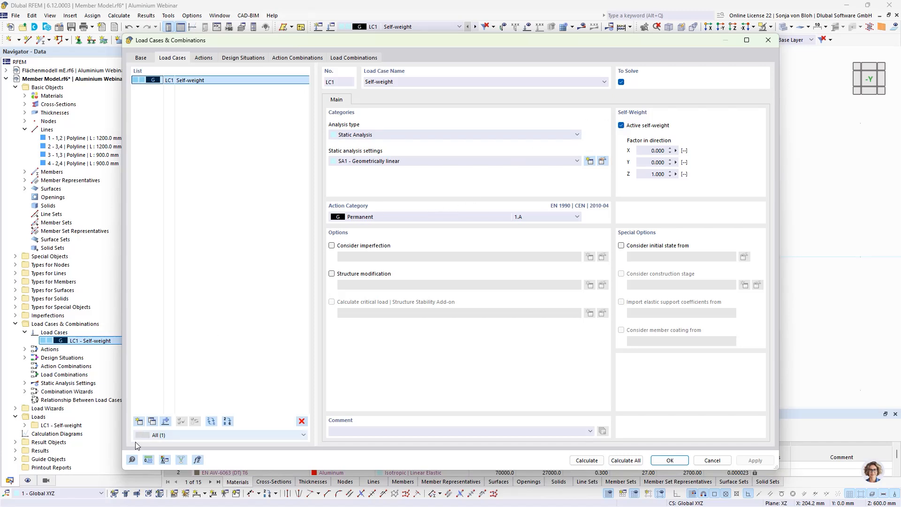
{"action": "left_click", "coordinate": [139, 421]}
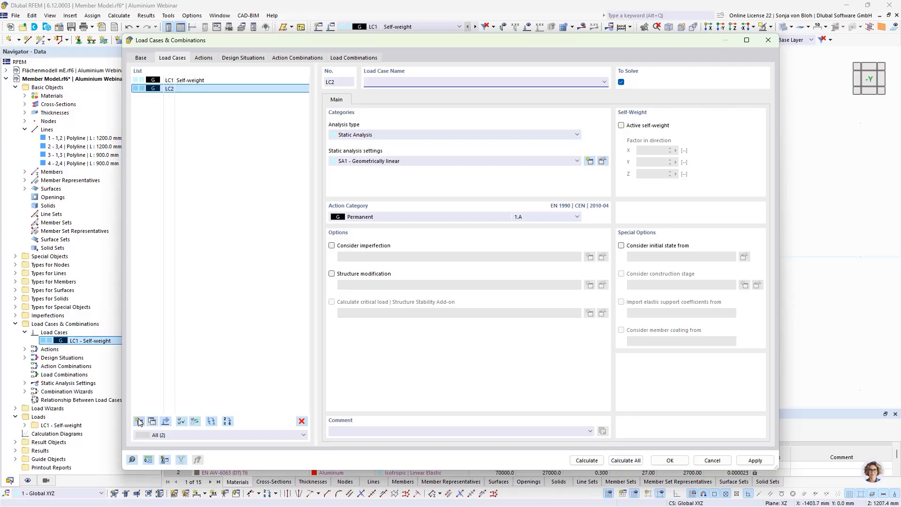
{"action": "type", "text": "Transom Loads"}
{"action": "left_click", "coordinate": [381, 216]}
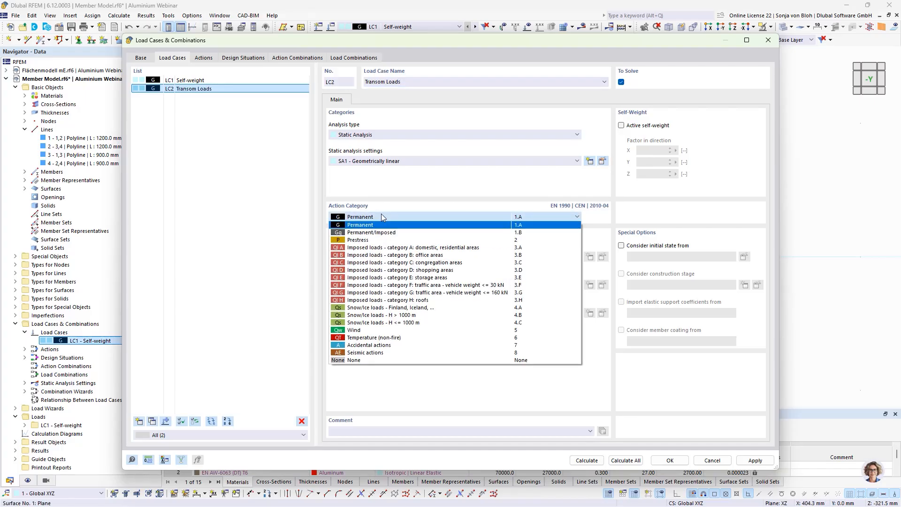
{"action": "left_click", "coordinate": [383, 256]}
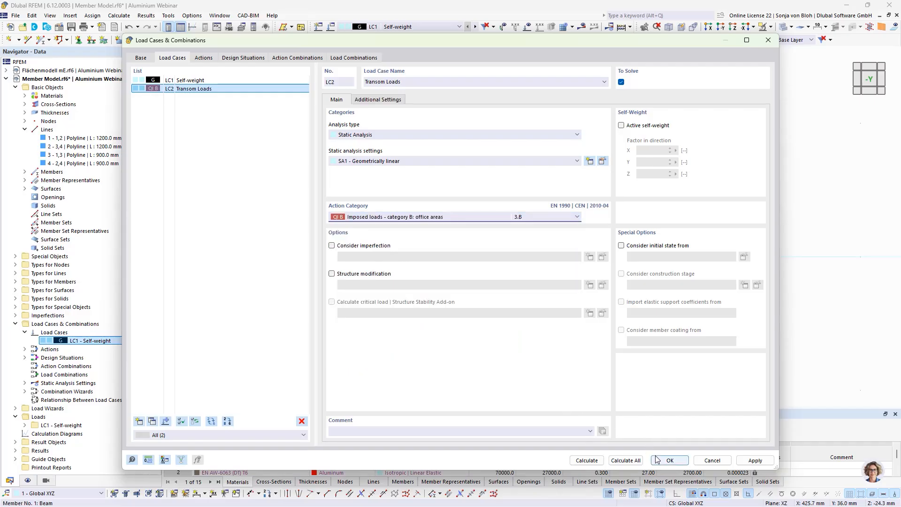
{"action": "left_click", "coordinate": [670, 460]}
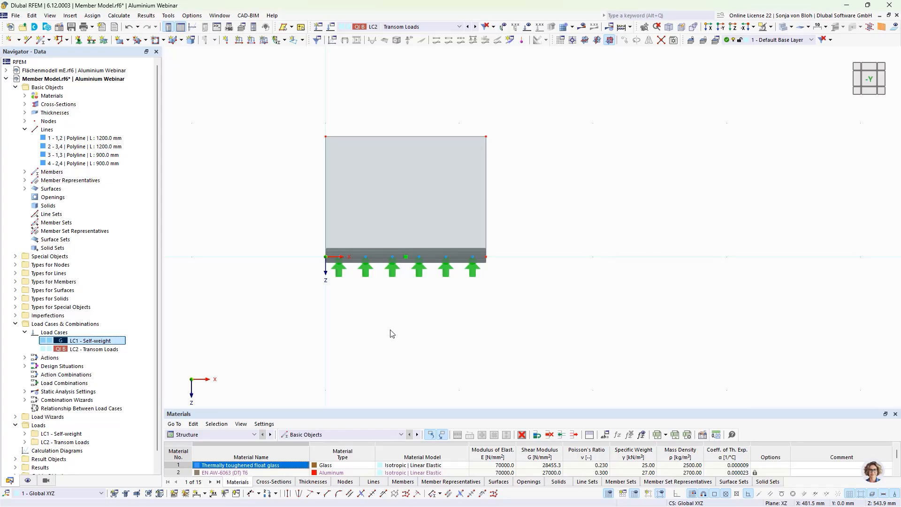
Apply a uniform 1 kN/m line load in LC2, global in Y on true length, to the glass pane's upper edge
{"action": "left_click", "coordinate": [239, 41]}
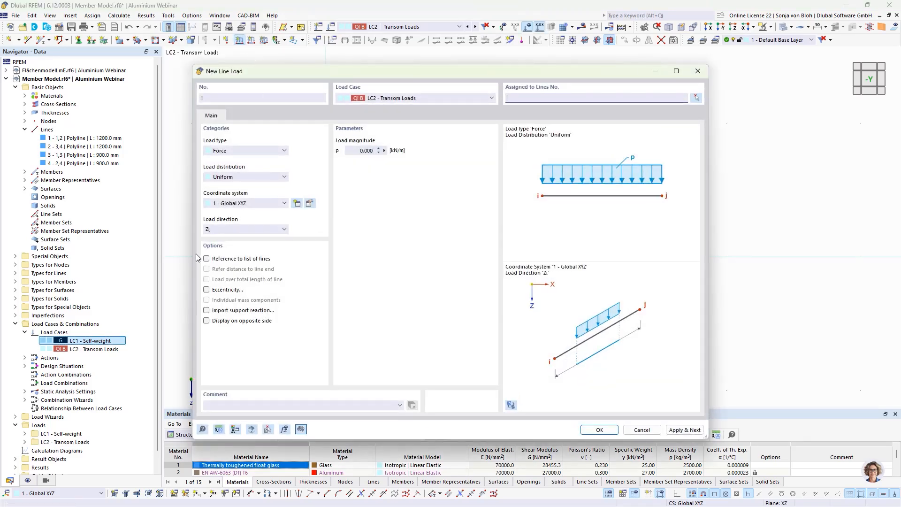
{"action": "left_click", "coordinate": [244, 230]}
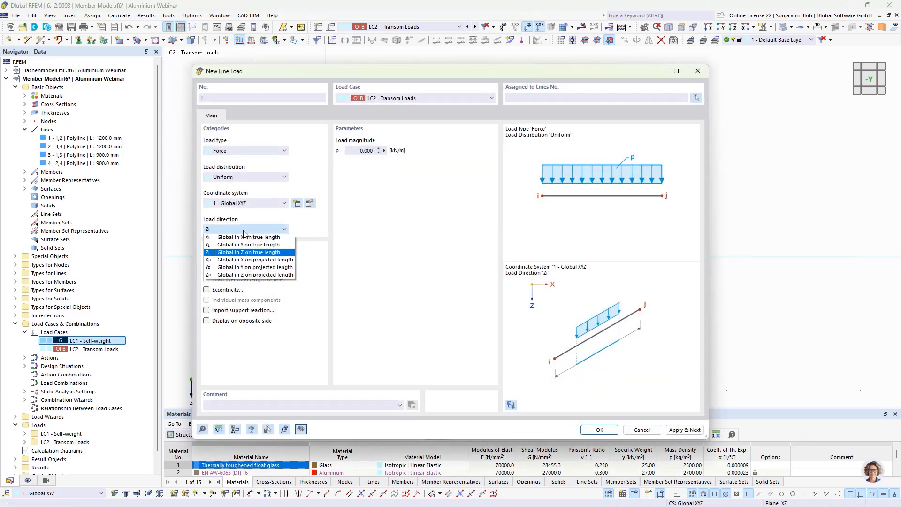
{"action": "left_click", "coordinate": [249, 244]}
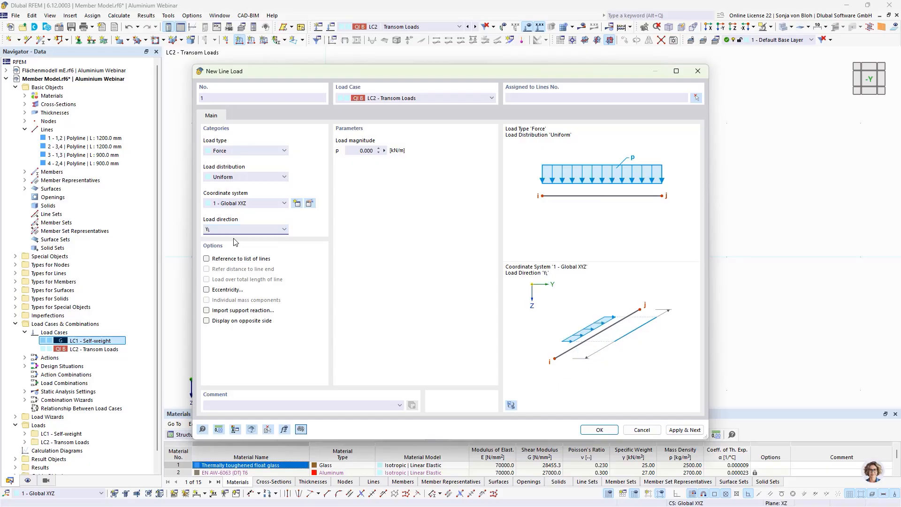
{"action": "left_click", "coordinate": [358, 151]}
{"action": "type", "text": "1"}
{"action": "left_click", "coordinate": [598, 429]}
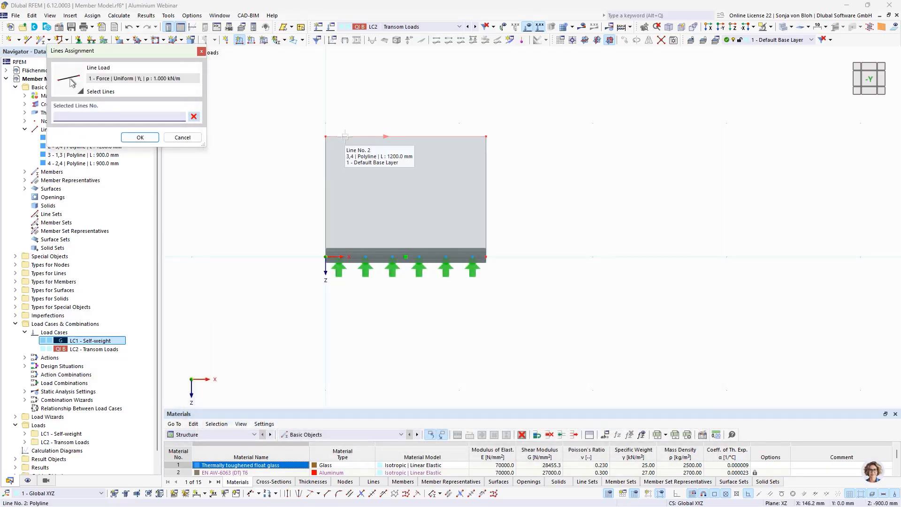
{"action": "left_click", "coordinate": [345, 137]}
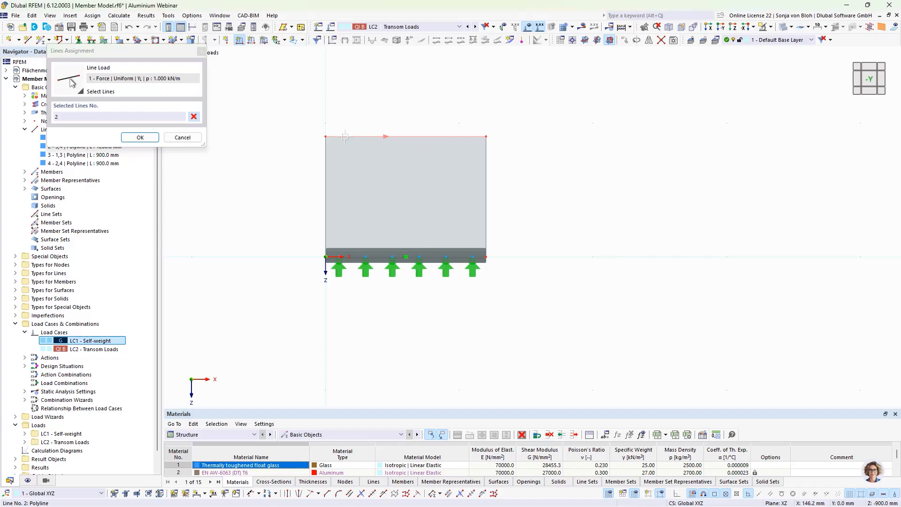
{"action": "left_click", "coordinate": [139, 137]}
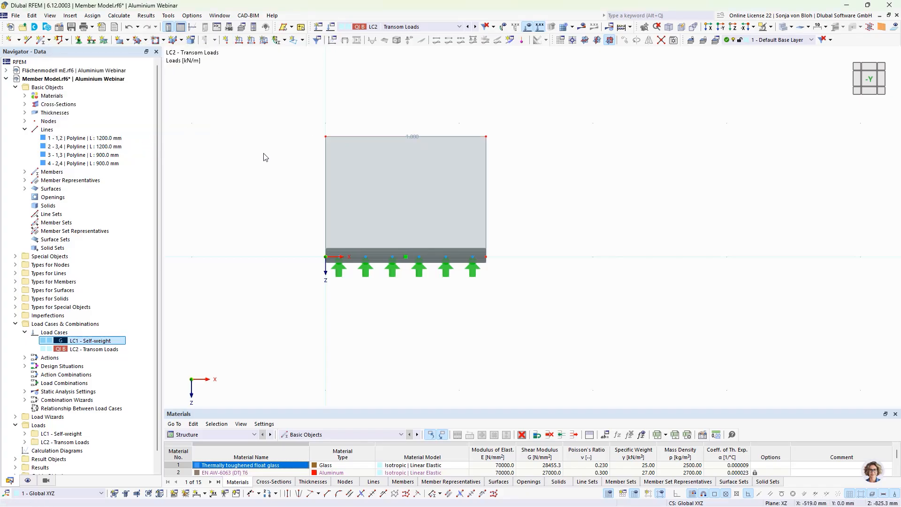
{"action": "middle_click_drag", "start_coordinate": [309, 356], "coordinate": [393, 374], "text": "ctrl"}
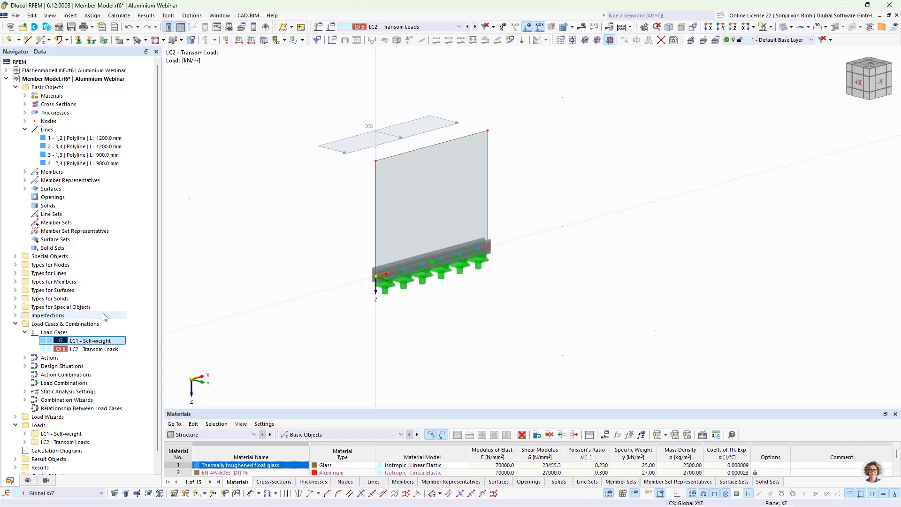
Delete the serviceability design situations DS2 to DS4, keeping only DS1 for ULS (STR/GEO) permanent and transient
{"action": "left_click", "coordinate": [25, 366]}
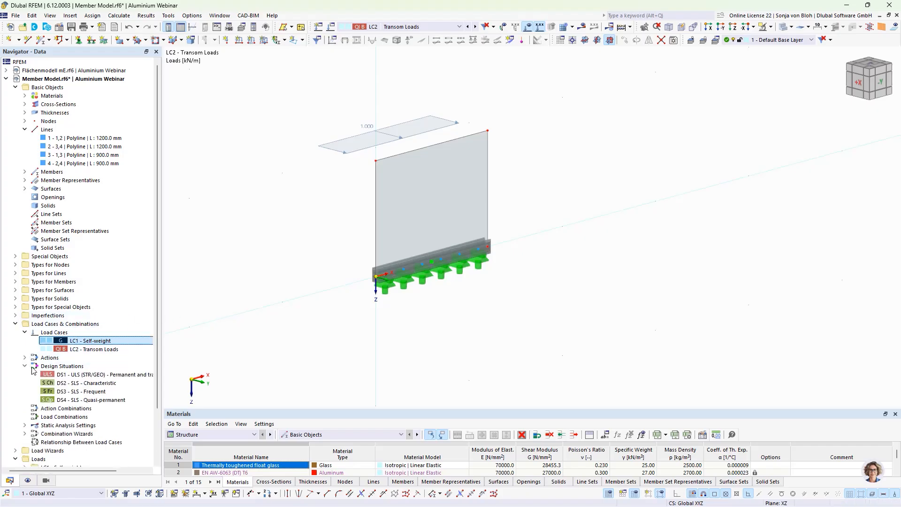
{"action": "double_click", "coordinate": [80, 374]}
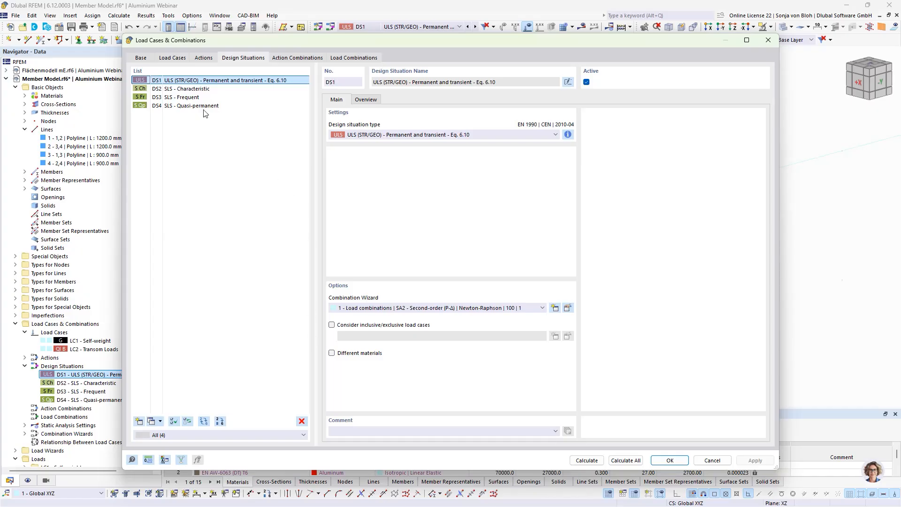
{"action": "left_click", "coordinate": [198, 89]}
{"action": "left_click_drag", "start_coordinate": [198, 93], "coordinate": [201, 106]}
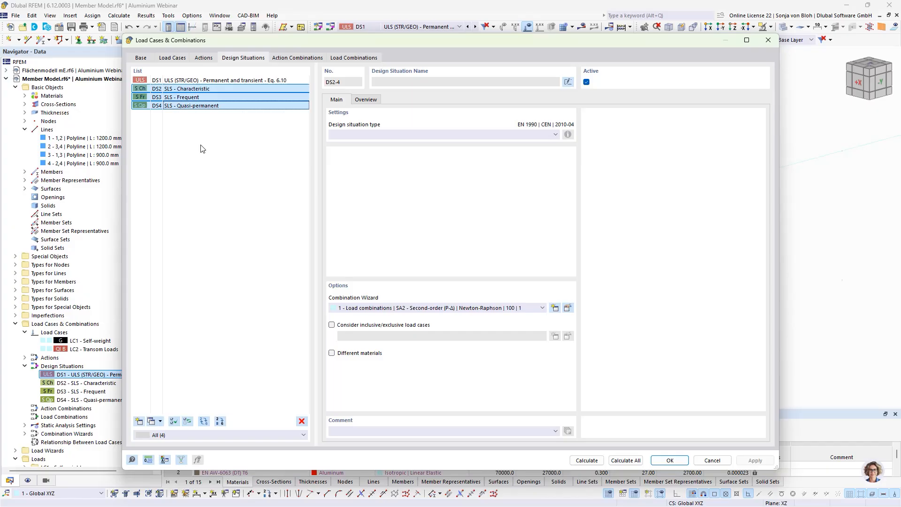
{"action": "left_click", "coordinate": [300, 421]}
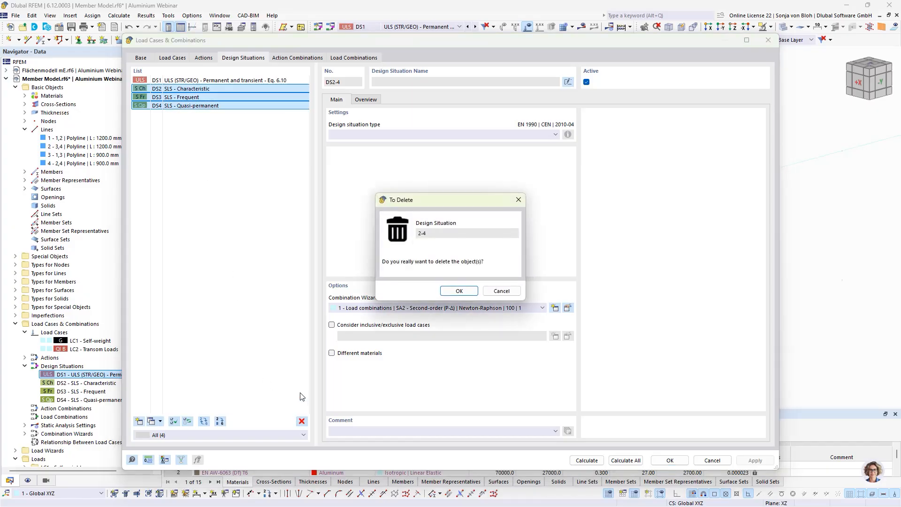
{"action": "left_click", "coordinate": [459, 291]}
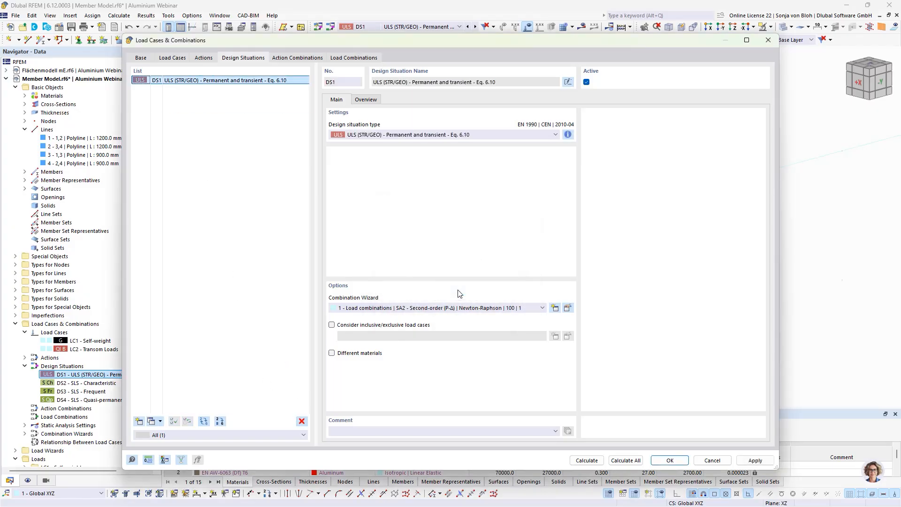
{"action": "left_click", "coordinate": [234, 82]}
{"action": "left_click", "coordinate": [668, 460]}
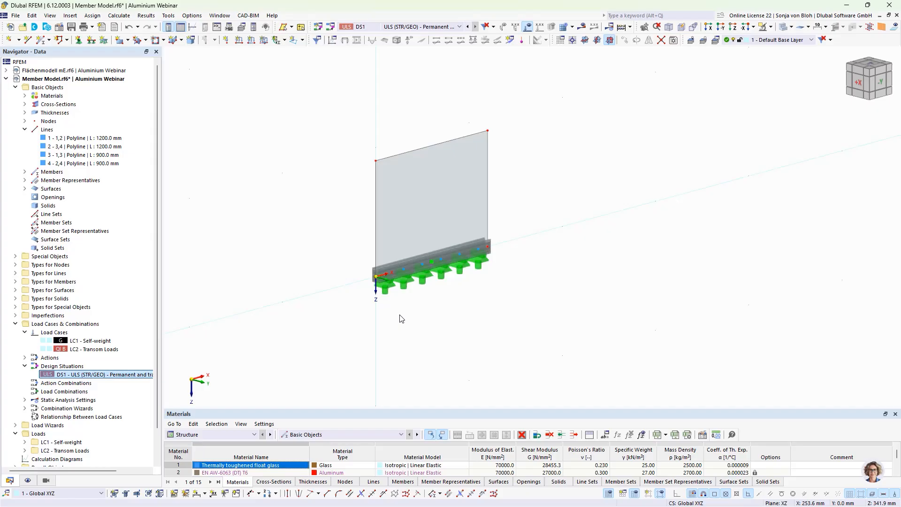
Activate the Aluminum Design add-on in the model's base data
{"action": "right_click", "coordinate": [64, 88]}
{"action": "left_click", "coordinate": [70, 95]}
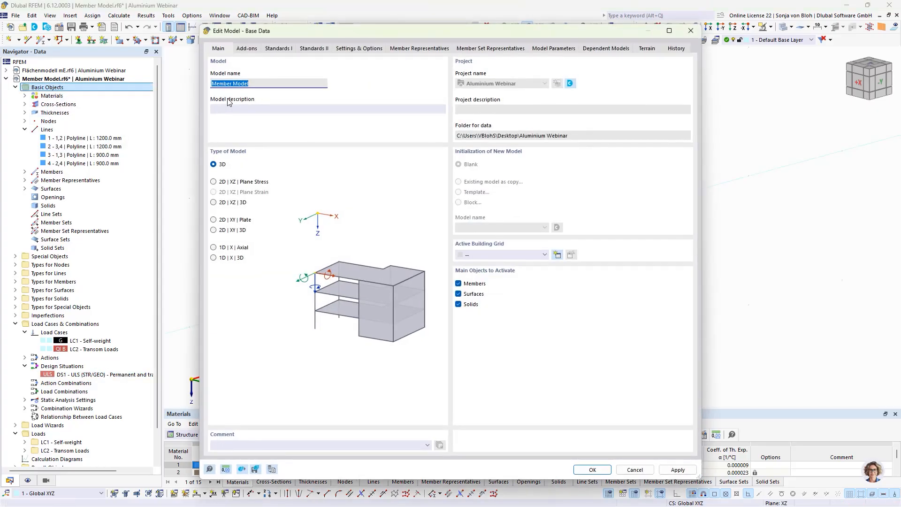
{"action": "left_click", "coordinate": [244, 49]}
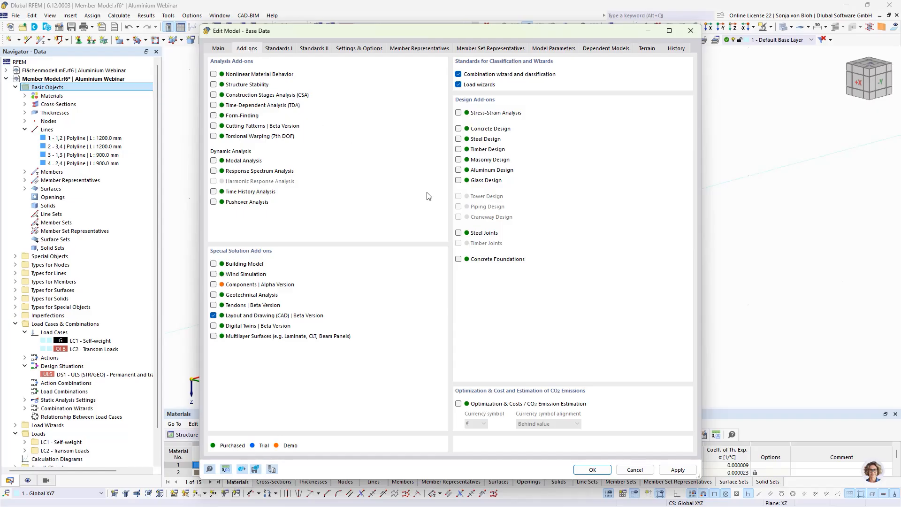
{"action": "left_click", "coordinate": [458, 170]}
{"action": "left_click", "coordinate": [591, 470]}
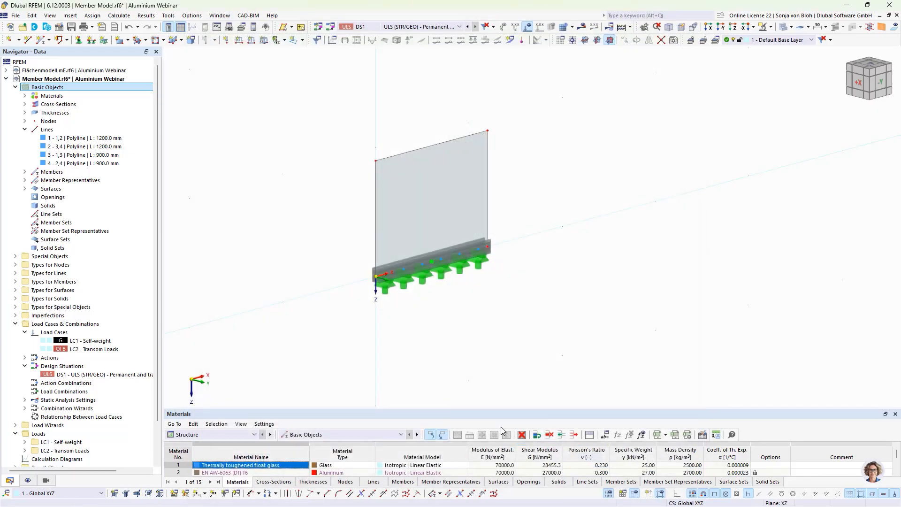
Deactivate the stability design in the Default ultimate configuration of the aluminum design
{"action": "scroll", "coordinate": [58, 378], "scroll_direction": "down", "scroll_amount": 3}
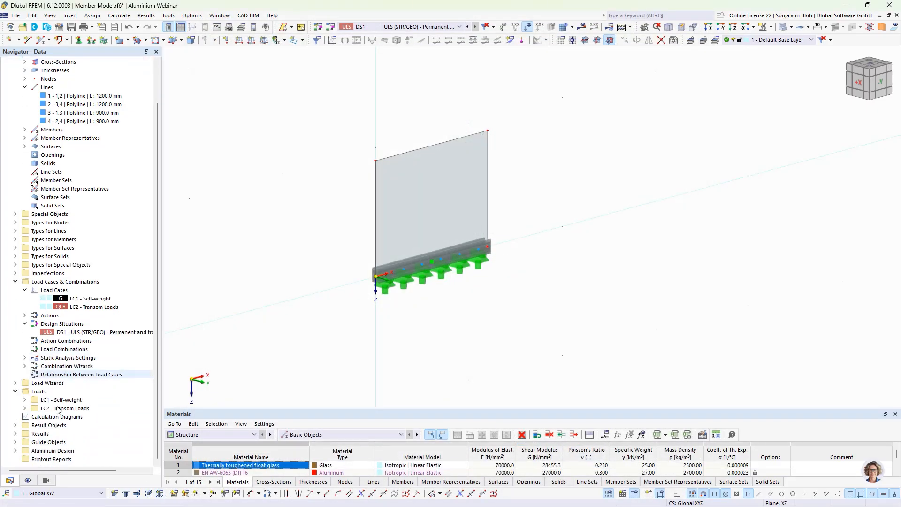
{"action": "left_click", "coordinate": [15, 450]}
{"action": "scroll", "coordinate": [55, 438], "scroll_direction": "down", "scroll_amount": 4}
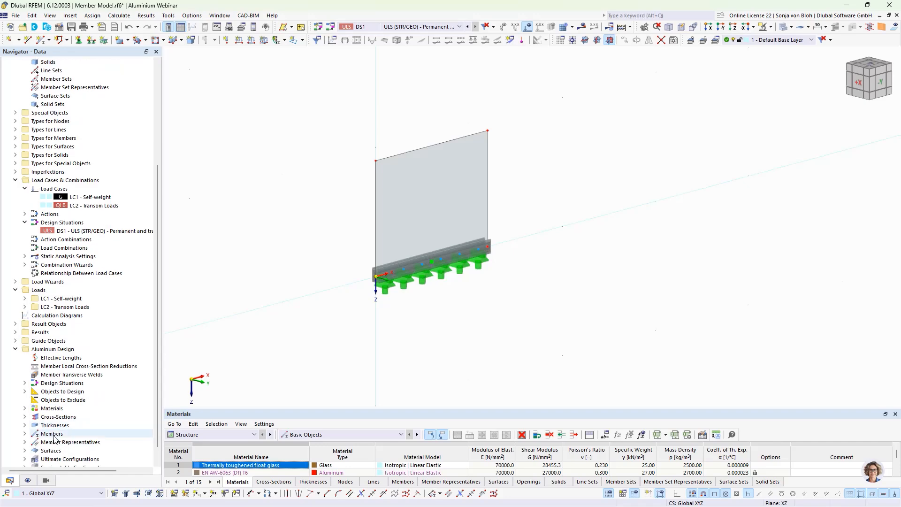
{"action": "scroll", "coordinate": [48, 368], "scroll_direction": "down", "scroll_amount": 2}
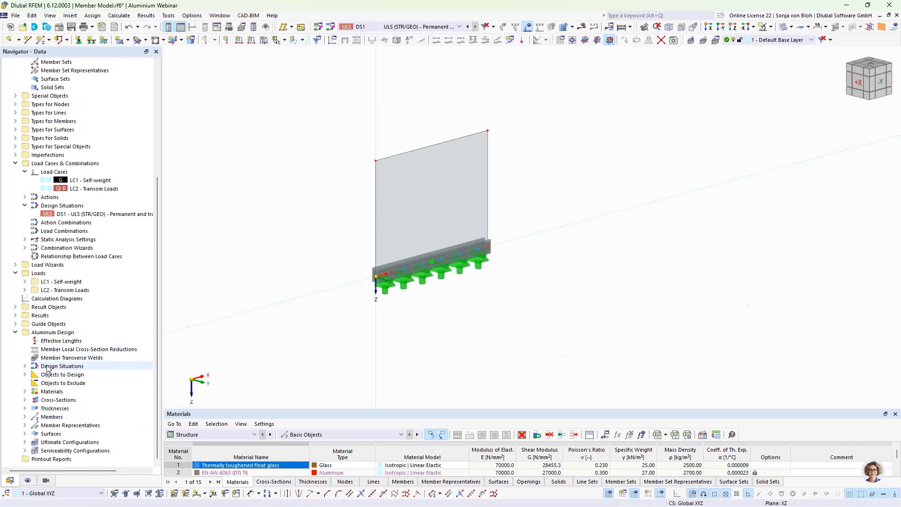
{"action": "left_click", "coordinate": [24, 441]}
{"action": "double_click", "coordinate": [75, 449]}
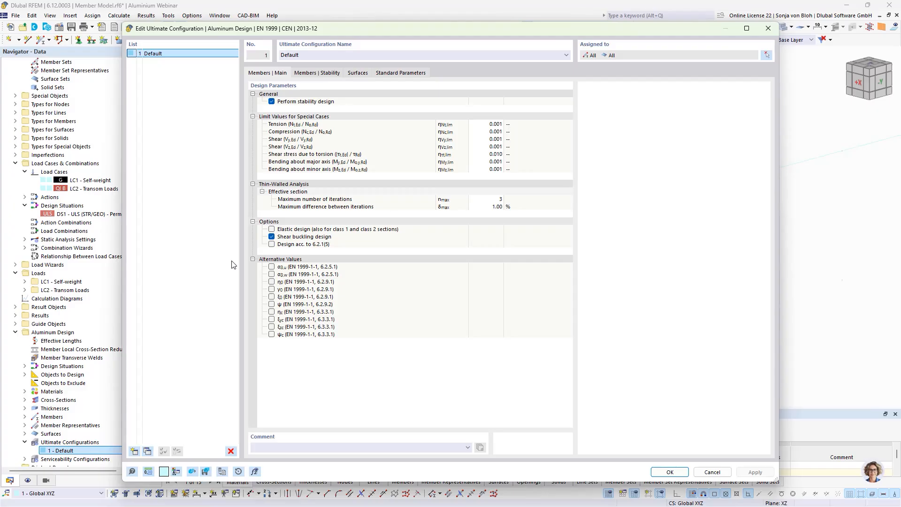
{"action": "left_click", "coordinate": [272, 101]}
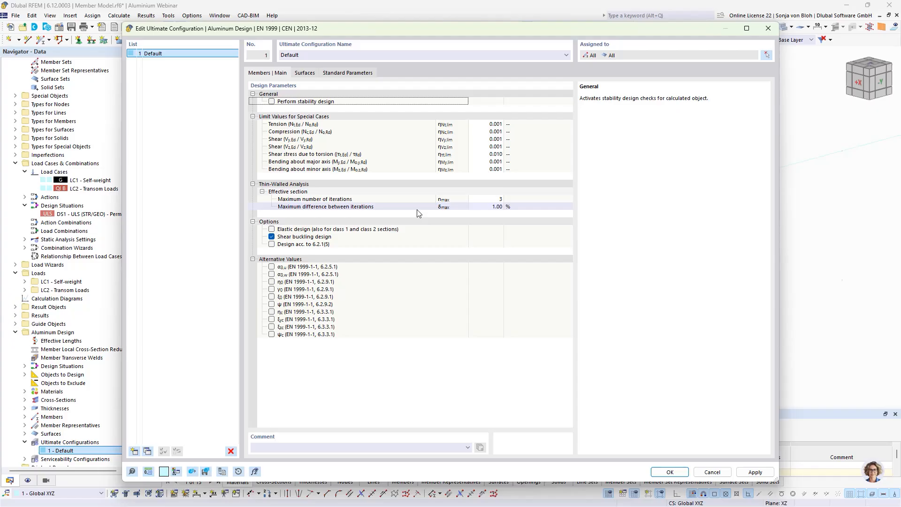
{"action": "left_click", "coordinate": [670, 474]}
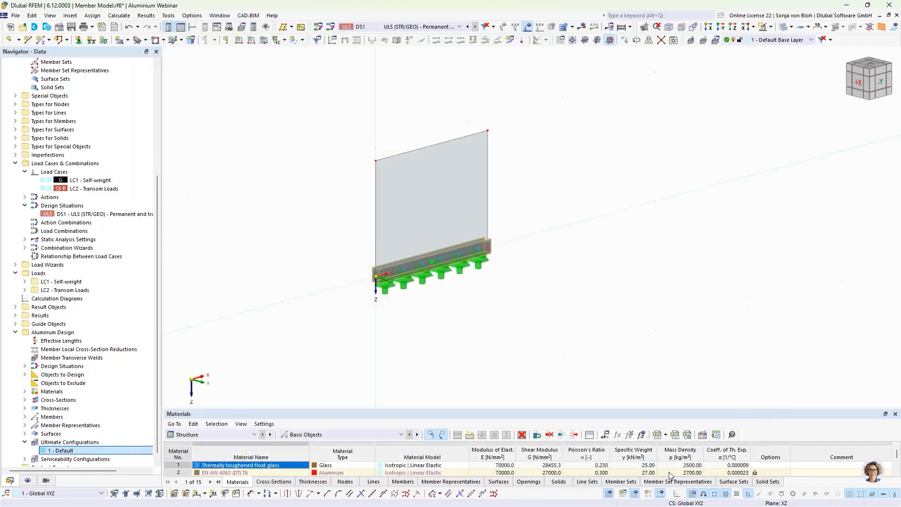
Exclude member representatives and surfaces from the aluminum design so that only members are designed
{"action": "left_click", "coordinate": [252, 436]}
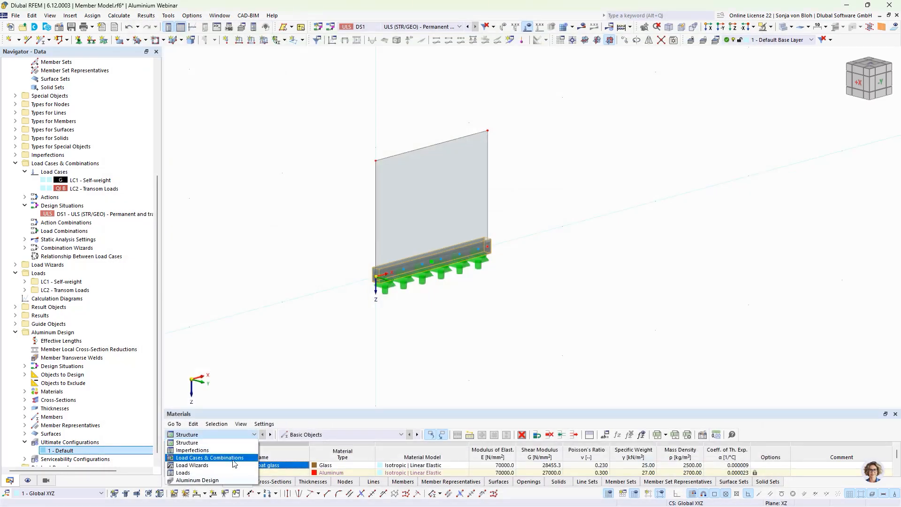
{"action": "left_click", "coordinate": [227, 480]}
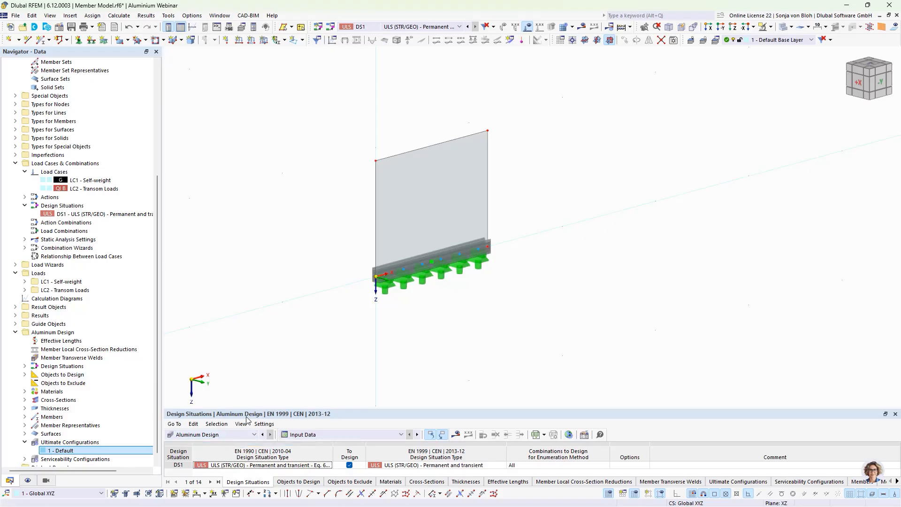
{"action": "left_click_drag", "start_coordinate": [247, 410], "coordinate": [249, 348]}
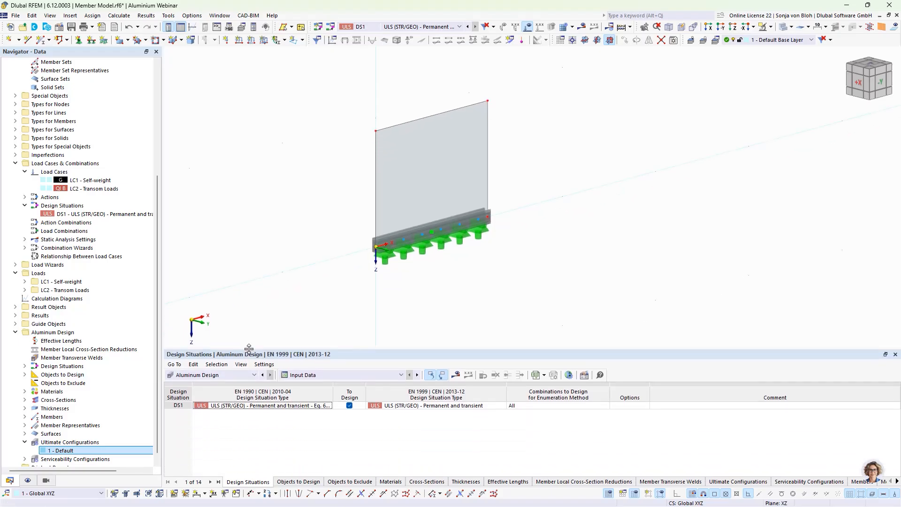
{"action": "left_click", "coordinate": [290, 483]}
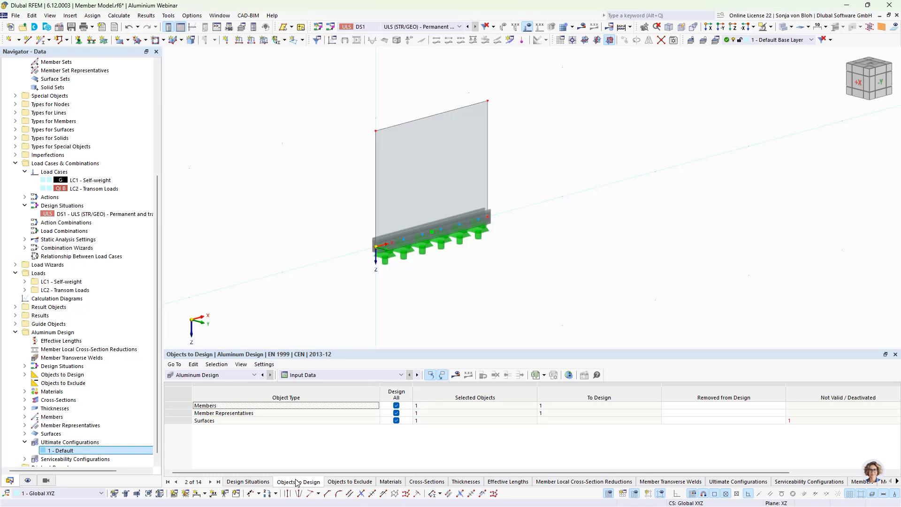
{"action": "left_click", "coordinate": [396, 413]}
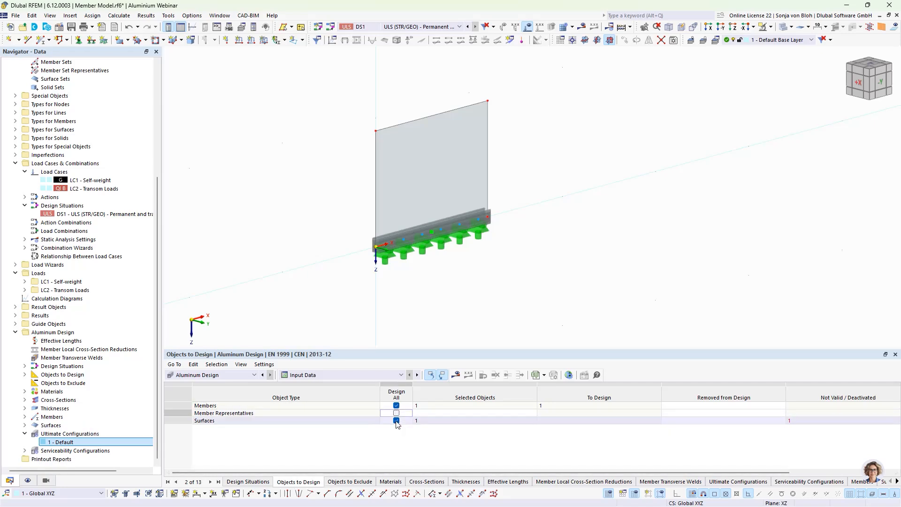
{"action": "left_click", "coordinate": [395, 421]}
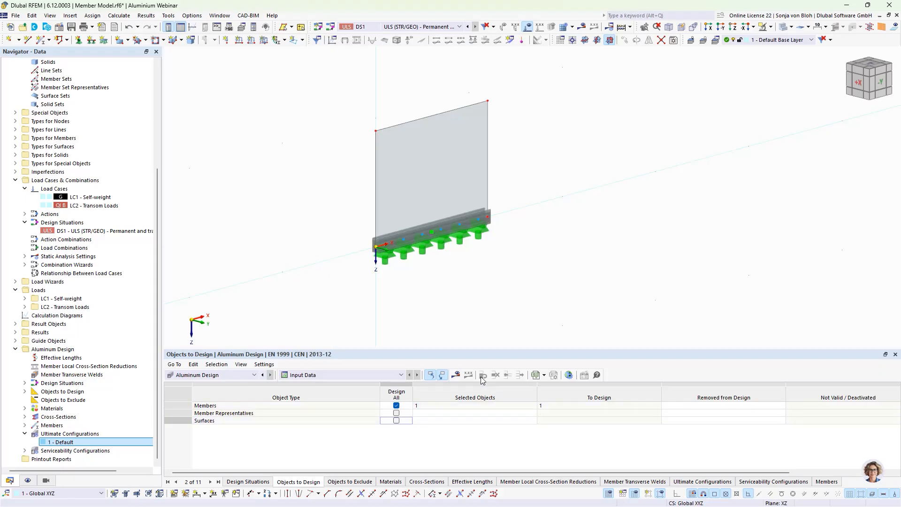
Calculate the aluminum design and locate the normal and shear stress check to 6.2.1(5) on the base profile member
{"action": "left_click", "coordinate": [457, 375]}
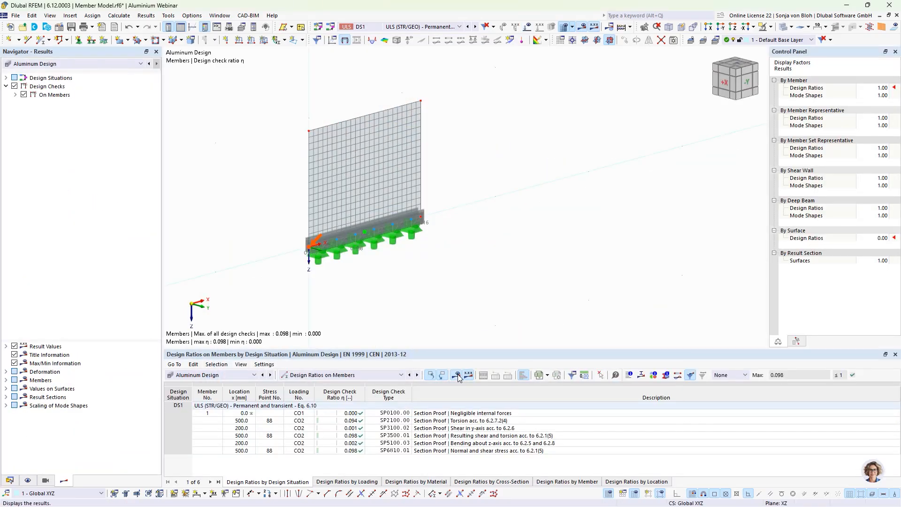
{"action": "left_click", "coordinate": [458, 376]}
{"action": "left_click", "coordinate": [410, 450]}
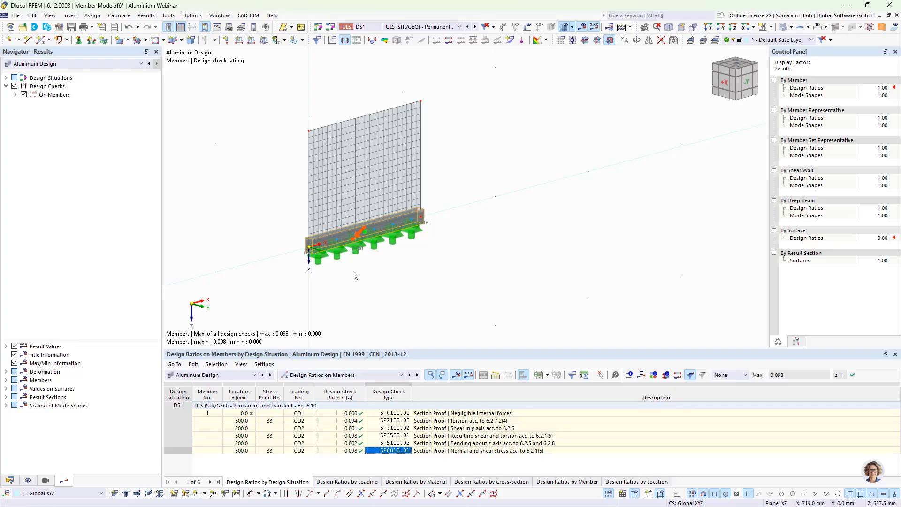
{"action": "scroll", "coordinate": [341, 255], "scroll_direction": "up", "scroll_amount": 3}
{"action": "middle_click_drag", "start_coordinate": [341, 256], "coordinate": [360, 275], "text": "ctrl"}
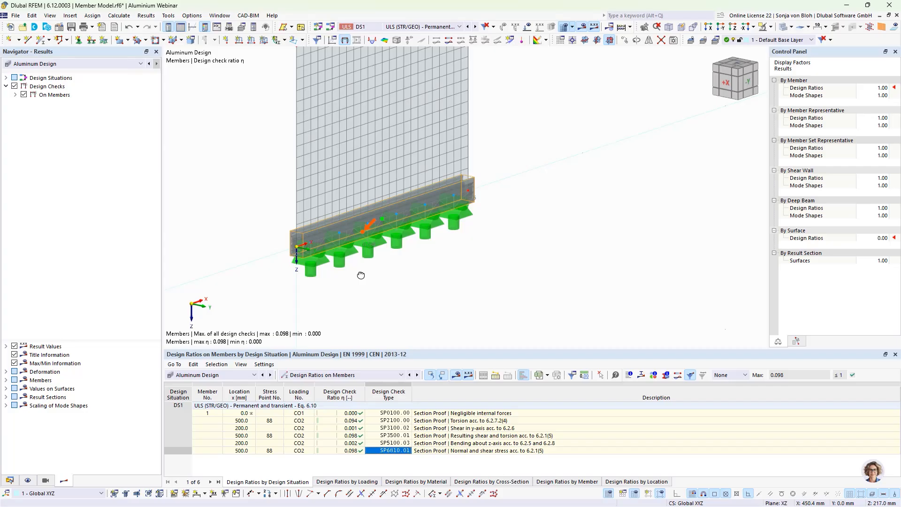
{"action": "middle_click_drag", "start_coordinate": [360, 275], "coordinate": [405, 297]}
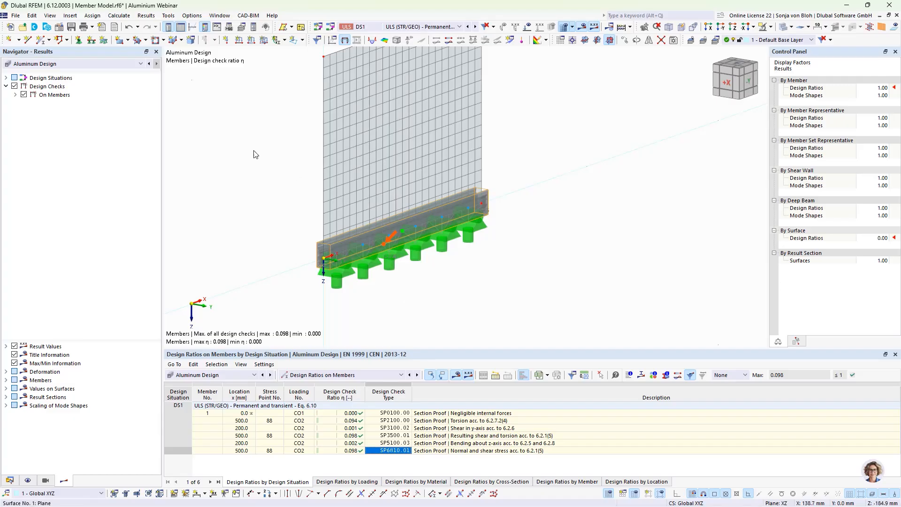
Save the member model, and save it again under the file name Surface Model including FE mesh and results
{"action": "left_click", "coordinate": [72, 27]}
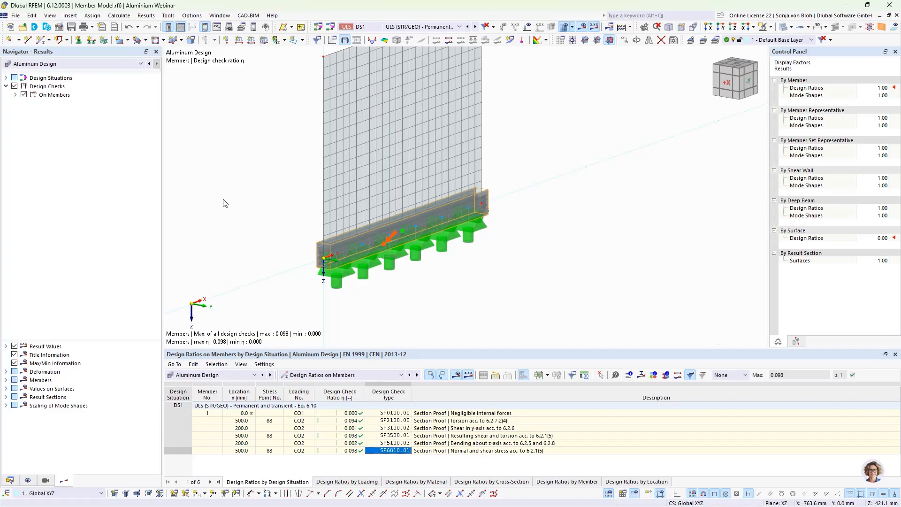
{"action": "left_click", "coordinate": [16, 15]}
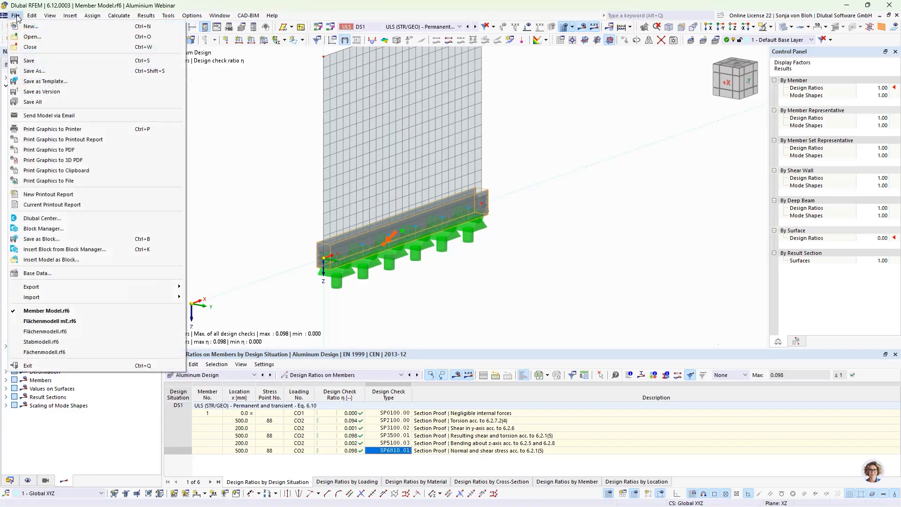
{"action": "left_click", "coordinate": [70, 71]}
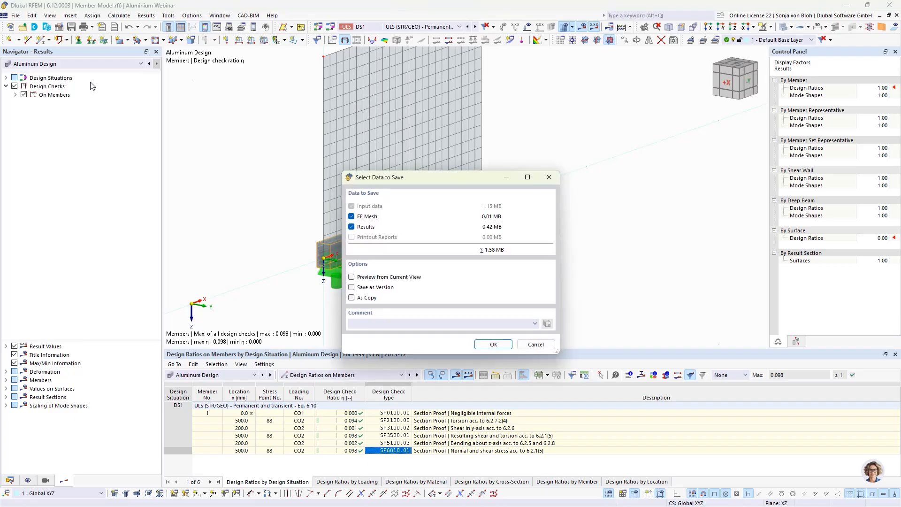
{"action": "left_click", "coordinate": [493, 346]}
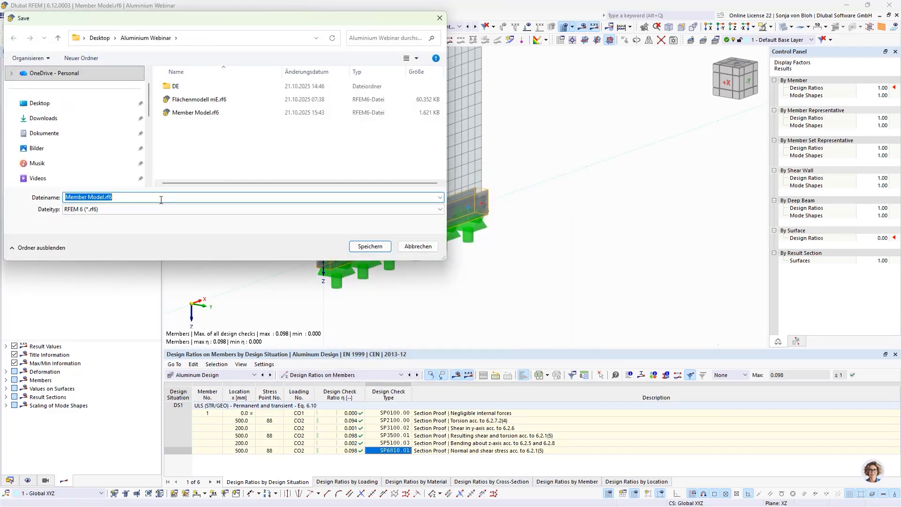
{"action": "type", "text": "Surface Model"}
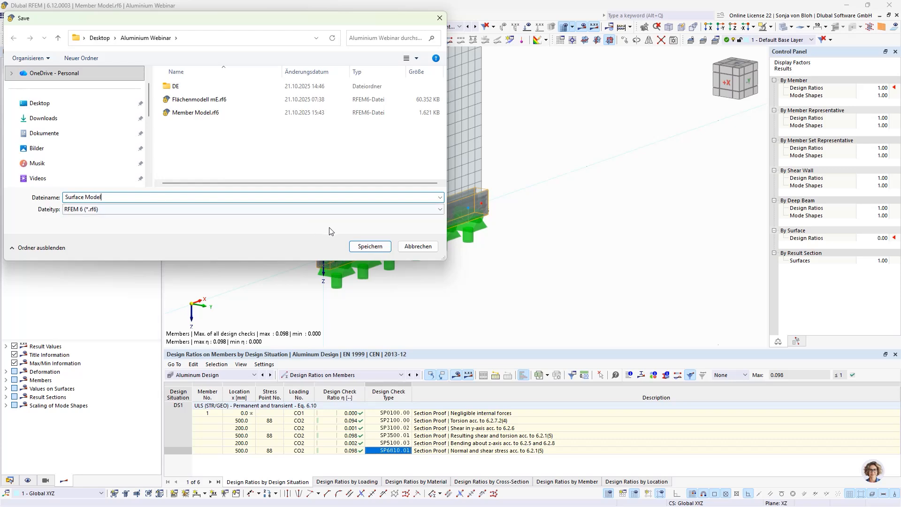
{"action": "left_click", "coordinate": [370, 246]}
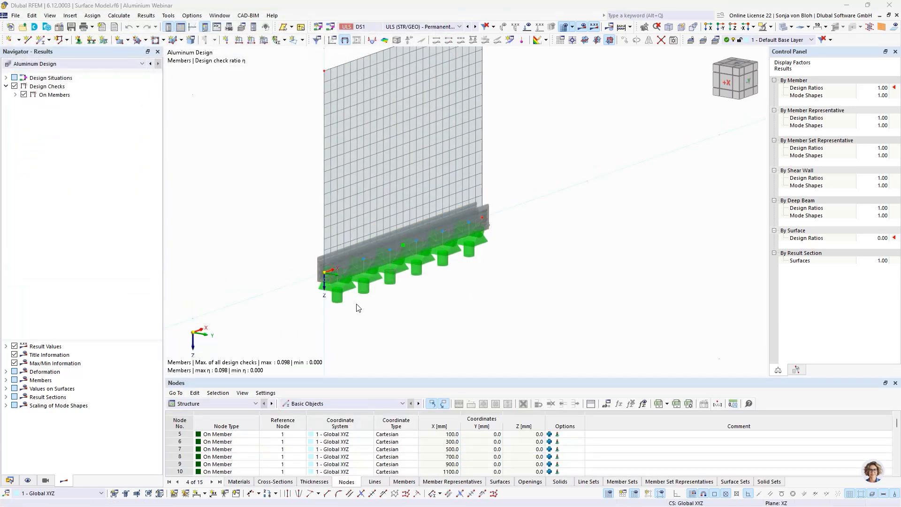
Generate surfaces from the aluminium base profile member
{"action": "right_click", "coordinate": [362, 254]}
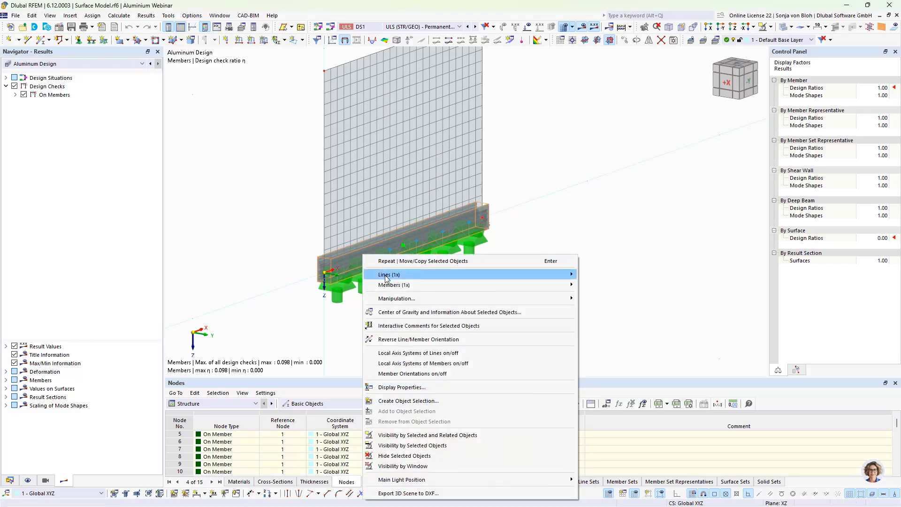
{"action": "mouse_move", "coordinate": [392, 285]}
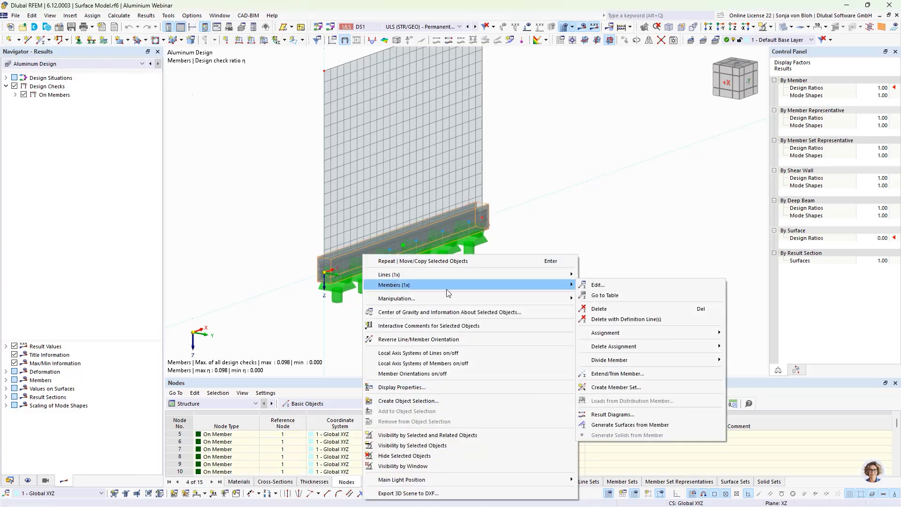
{"action": "left_click", "coordinate": [605, 424]}
{"action": "left_click", "coordinate": [490, 311]}
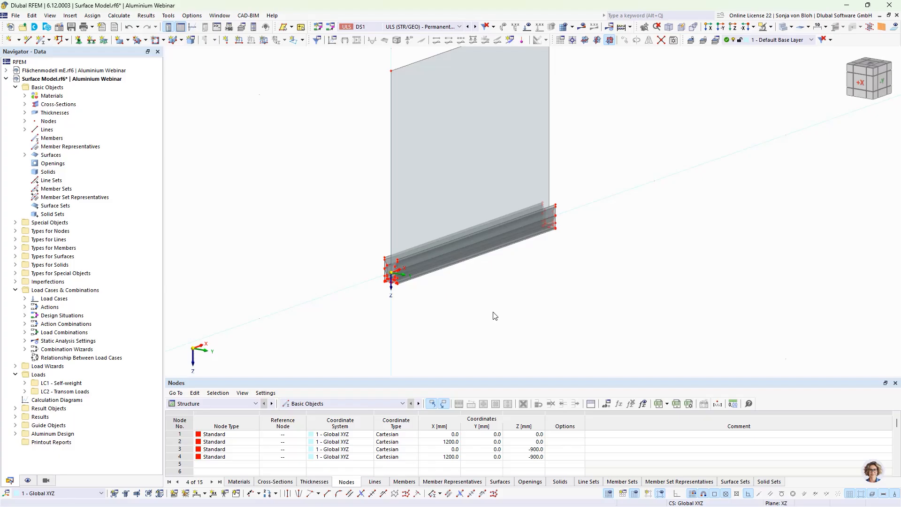
{"action": "scroll", "coordinate": [392, 272], "scroll_direction": "up", "scroll_amount": 6}
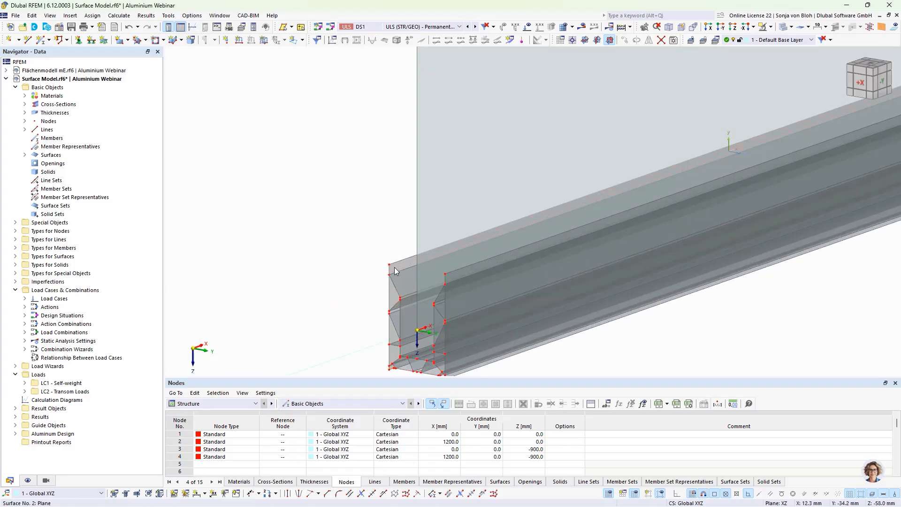
Check the thickness and material assigned to the generated surface at the profile's upper edge
{"action": "double_click", "coordinate": [394, 270]}
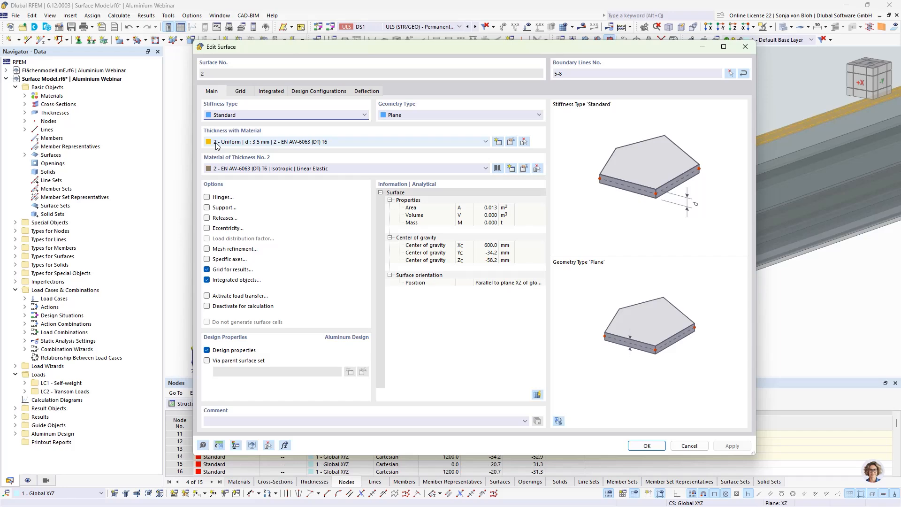
{"action": "left_click", "coordinate": [689, 447]}
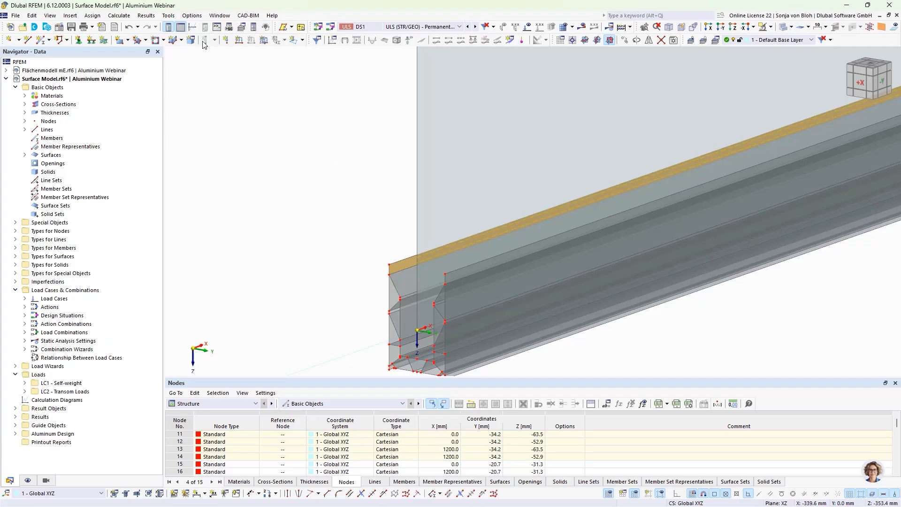
Round the coordinates of all nodes in the model by decimal places of the millimetre length unit
{"action": "left_click", "coordinate": [169, 15]}
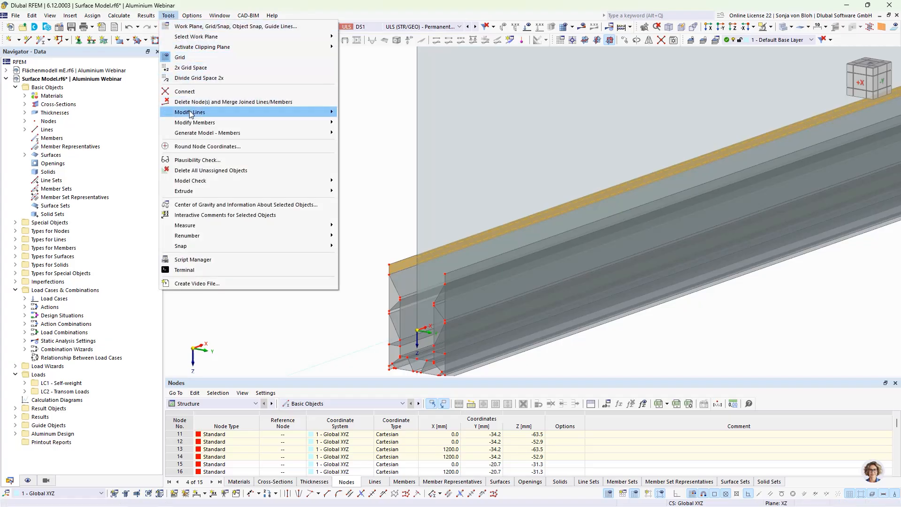
{"action": "left_click", "coordinate": [202, 146]}
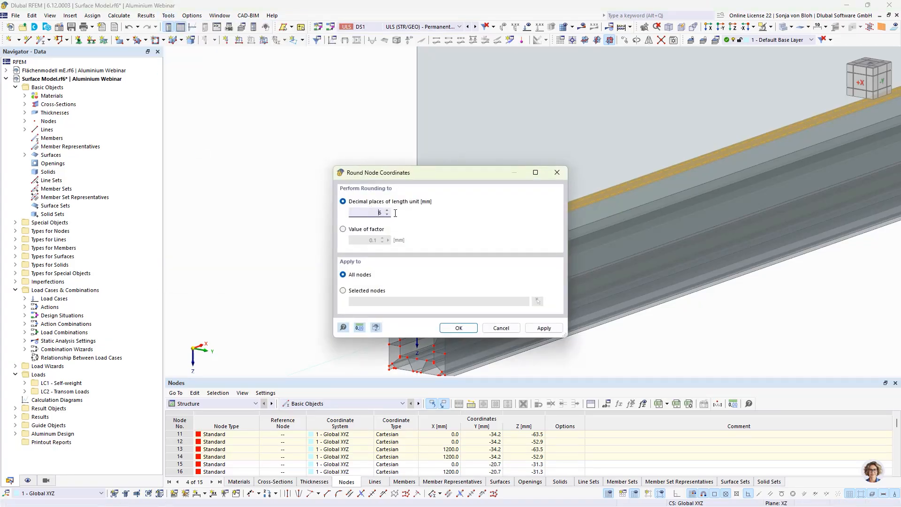
{"action": "double_click", "coordinate": [378, 213]}
{"action": "left_click", "coordinate": [458, 328]}
{"action": "left_click", "coordinate": [488, 322]}
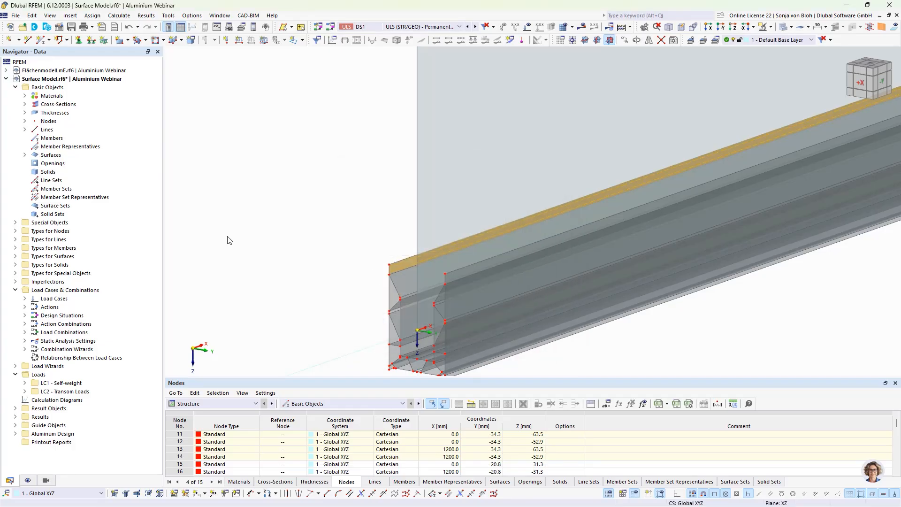
Move the glass surface without copying by X 0, Y 0, Z 19.4 mm, taking Z from the inner wall's horizontal rib node
{"action": "left_click", "coordinate": [518, 162]}
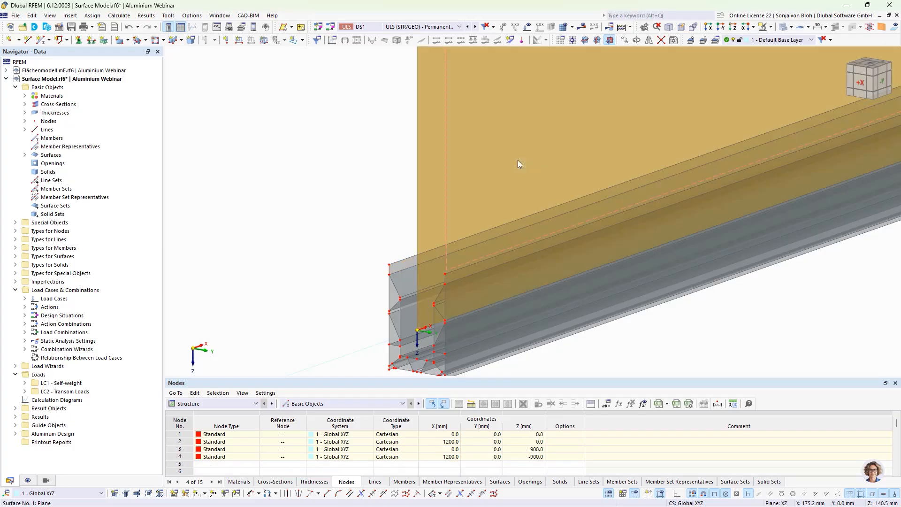
{"action": "left_click", "coordinate": [711, 29]}
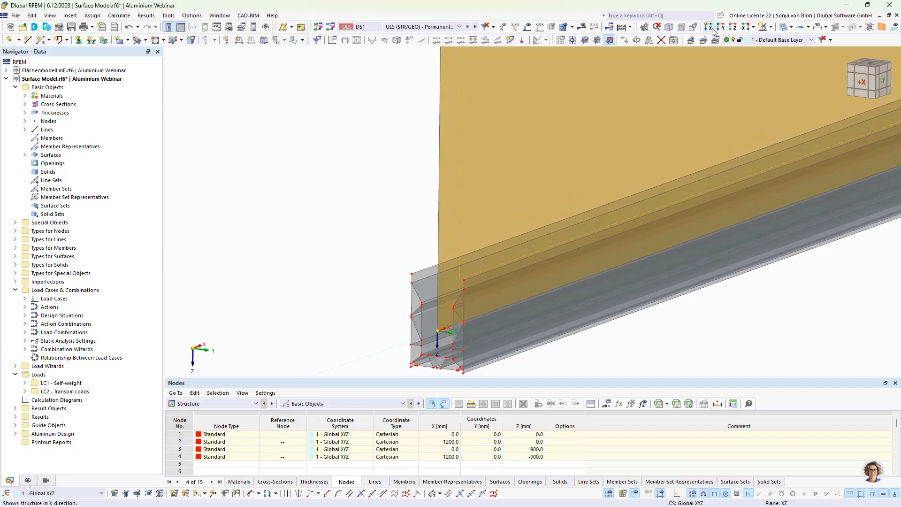
{"action": "left_click", "coordinate": [624, 41]}
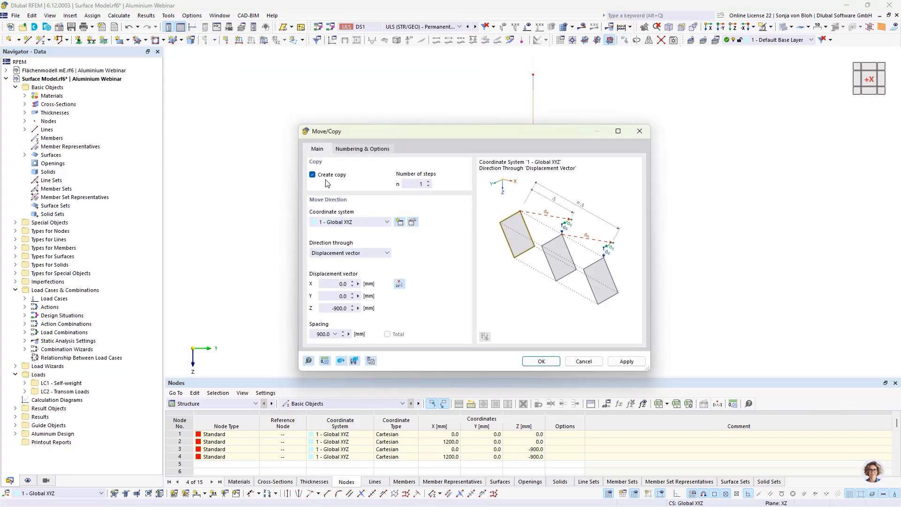
{"action": "left_click", "coordinate": [312, 174]}
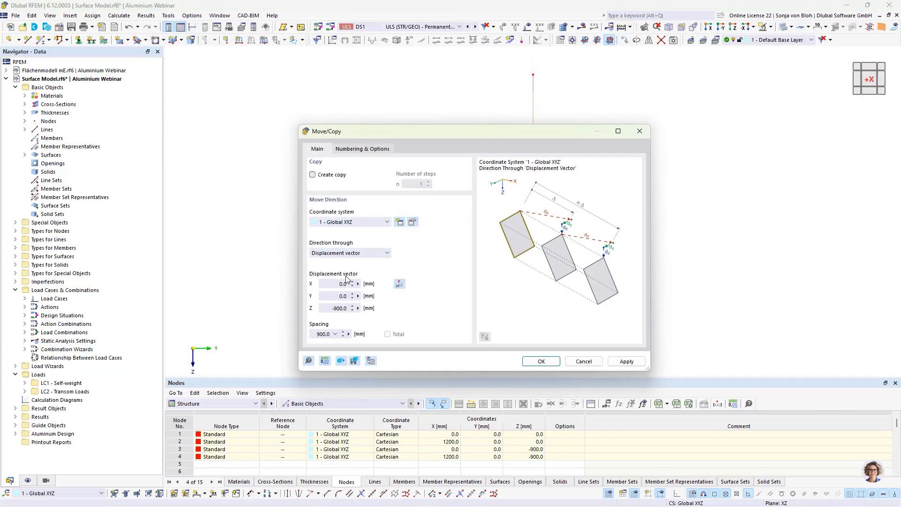
{"action": "left_click", "coordinate": [399, 283]}
{"action": "scroll", "coordinate": [515, 334], "scroll_direction": "up", "scroll_amount": 10}
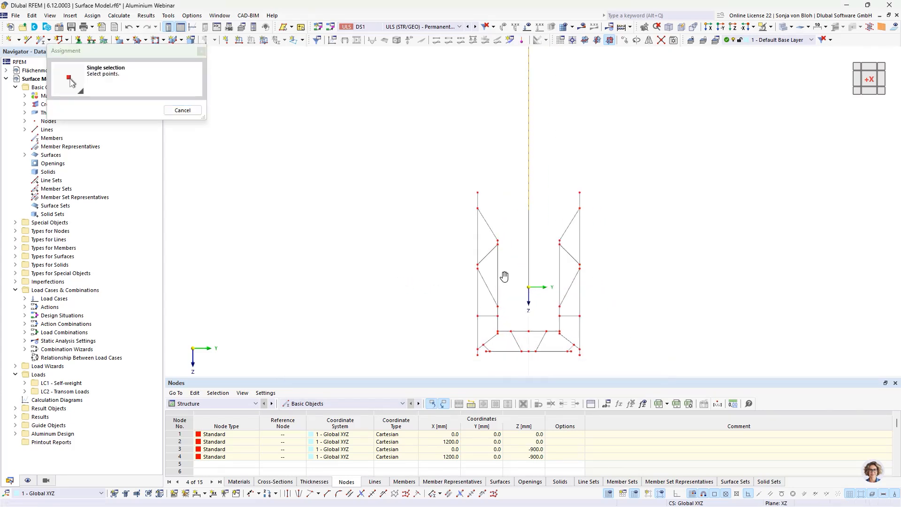
{"action": "scroll", "coordinate": [477, 249], "scroll_direction": "up", "scroll_amount": 2}
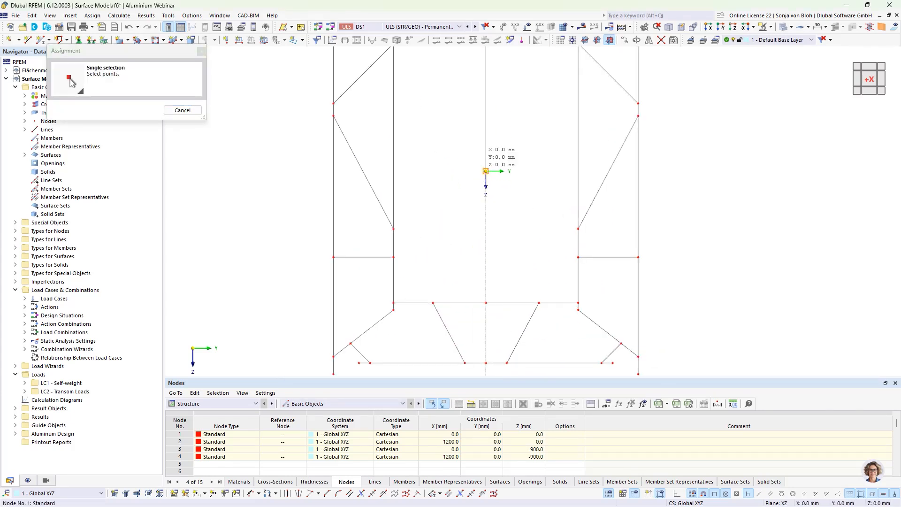
{"action": "left_click", "coordinate": [393, 257]}
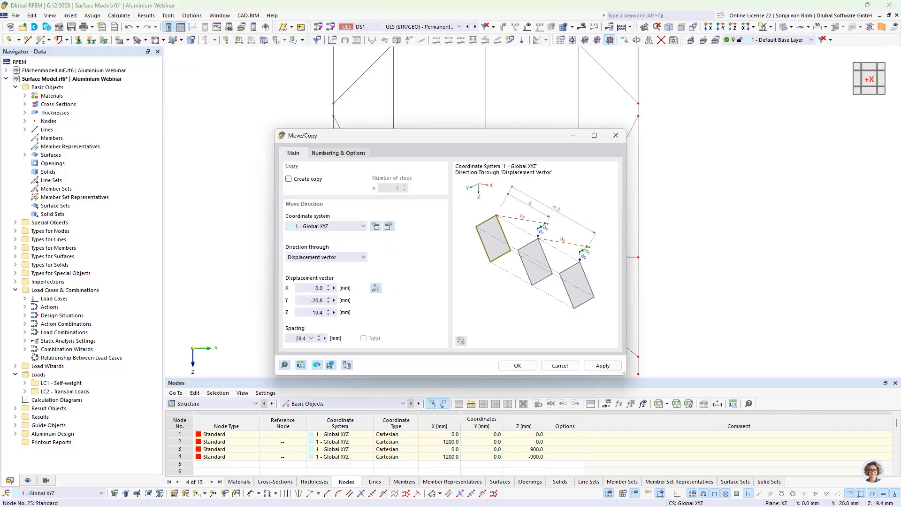
{"action": "double_click", "coordinate": [319, 300]}
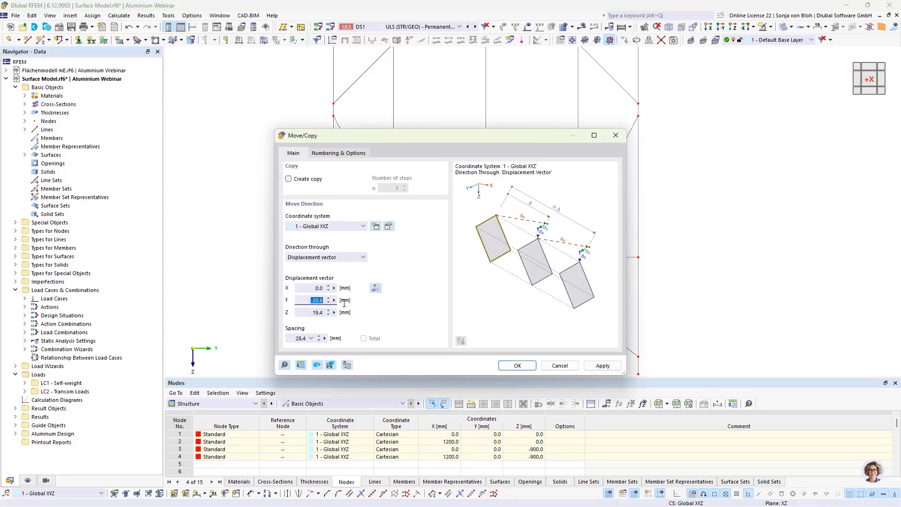
{"action": "type", "text": "0"}
{"action": "left_click", "coordinate": [511, 367]}
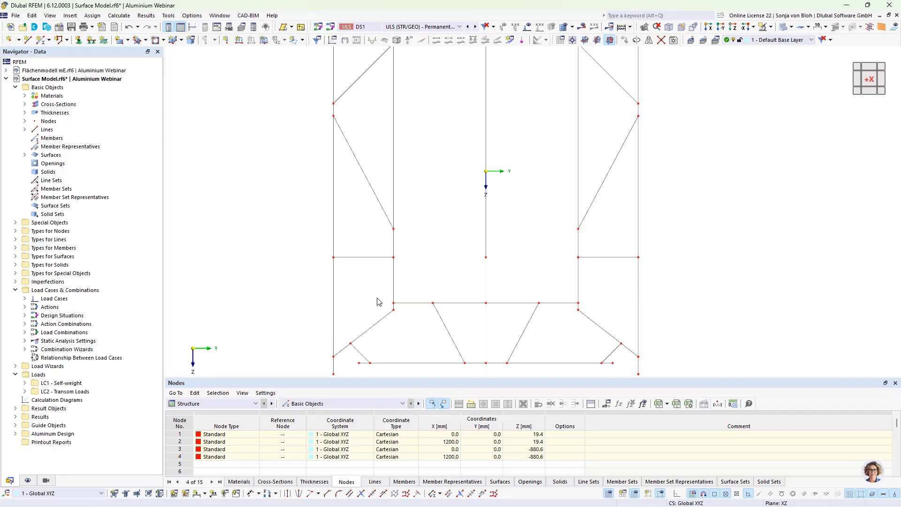
Isolate the two horizontal plates at the base of the profile with Visibility by Selected and Related Objects
{"action": "left_click_drag", "start_coordinate": [377, 297], "coordinate": [592, 305]}
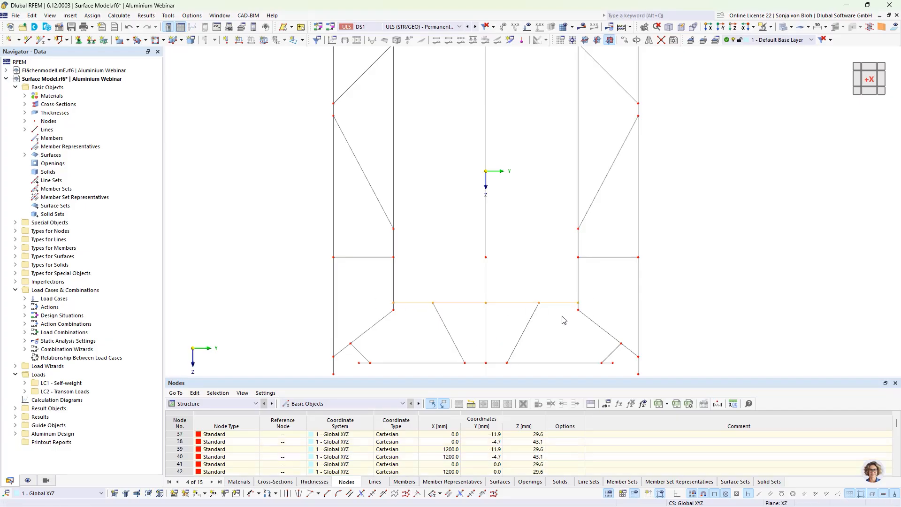
{"action": "left_click_drag", "start_coordinate": [348, 358], "coordinate": [620, 372]}
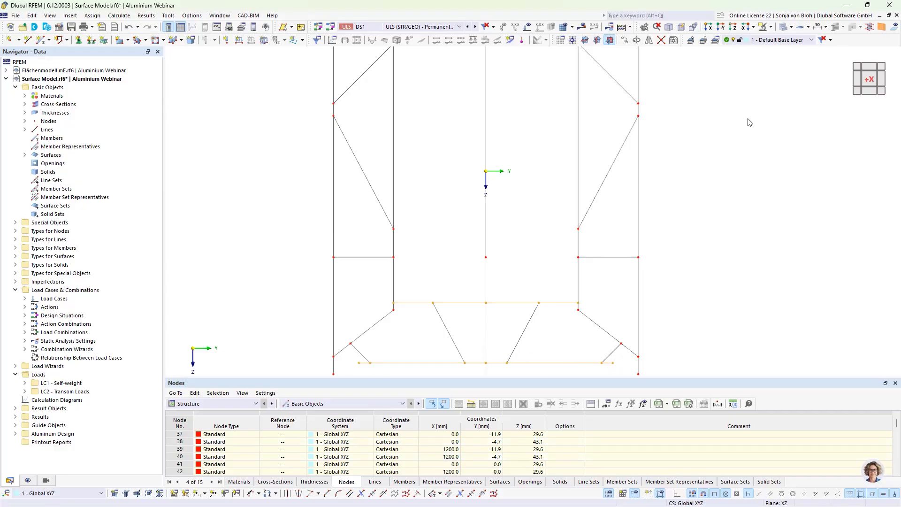
{"action": "left_click", "coordinate": [772, 29]}
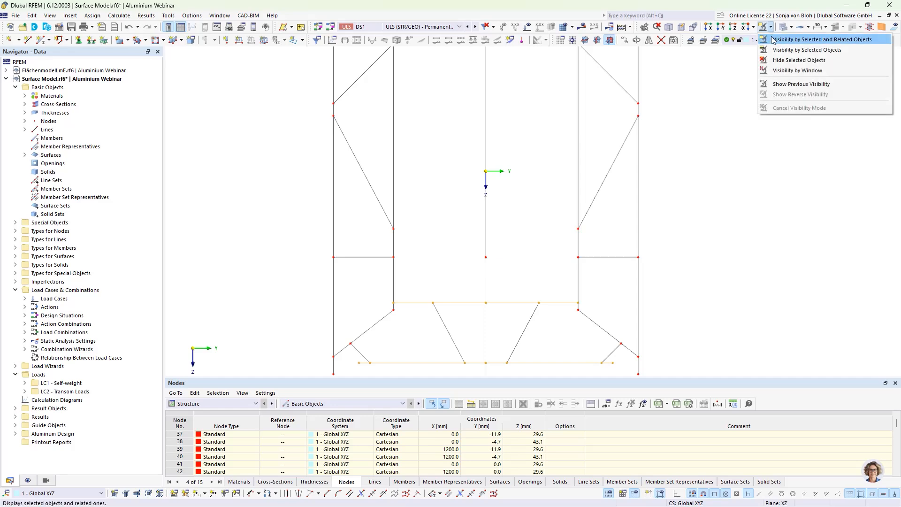
{"action": "left_click", "coordinate": [793, 37]}
{"action": "scroll", "coordinate": [562, 178], "scroll_direction": "down", "scroll_amount": 2}
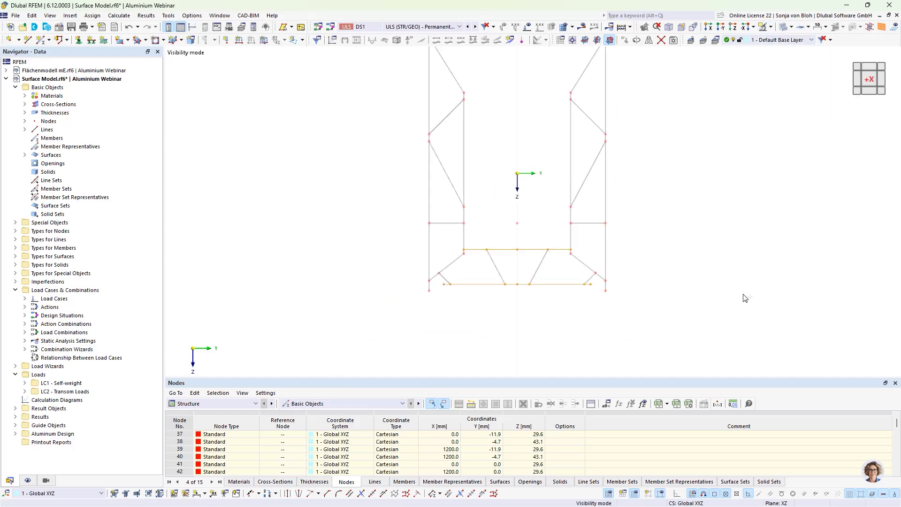
{"action": "scroll", "coordinate": [742, 297], "scroll_direction": "up", "scroll_amount": 4}
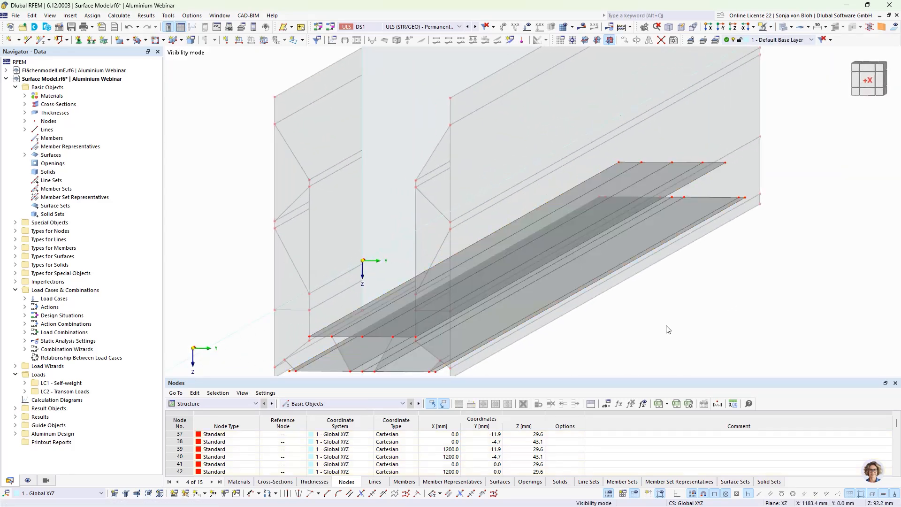
{"action": "middle_click_drag", "start_coordinate": [685, 323], "coordinate": [683, 303]}
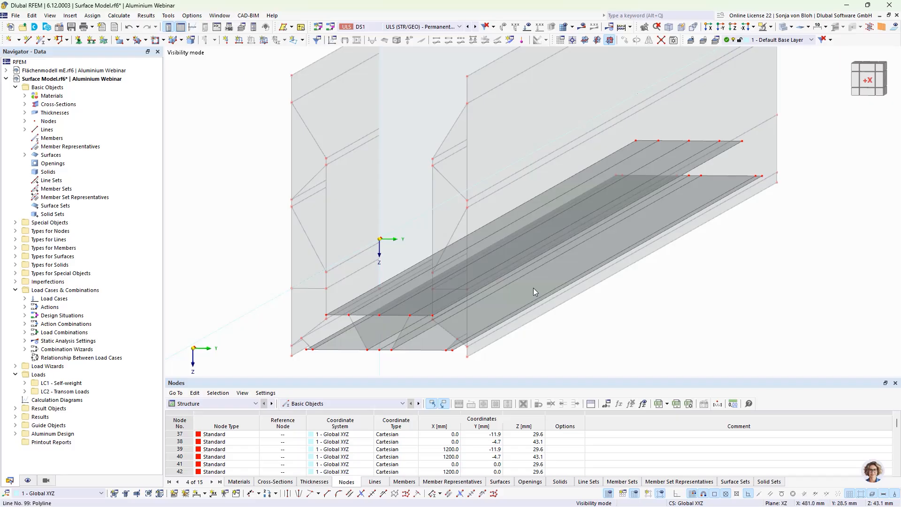
Delete the surface strips of both horizontal base plates except the outermost strip on the negative Y side of each plate
{"action": "scroll", "coordinate": [393, 321], "scroll_direction": "up", "scroll_amount": 2}
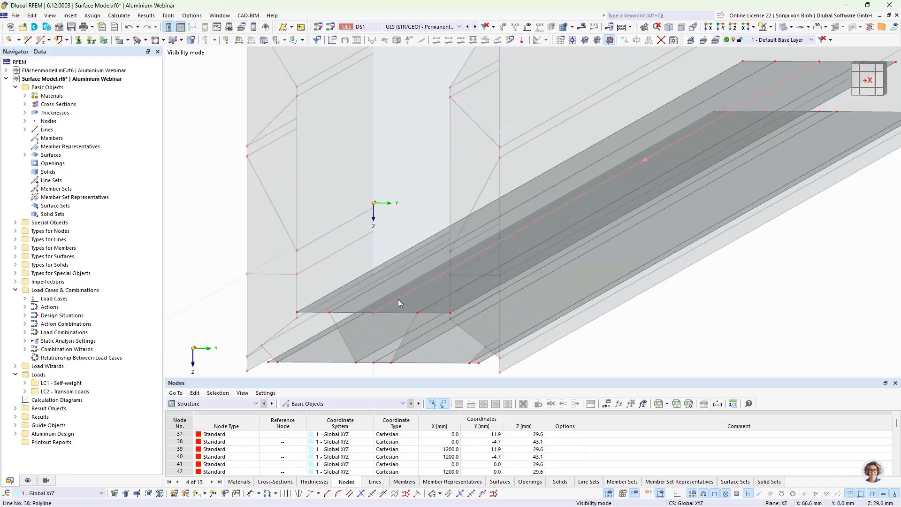
{"action": "left_click", "coordinate": [444, 311]}
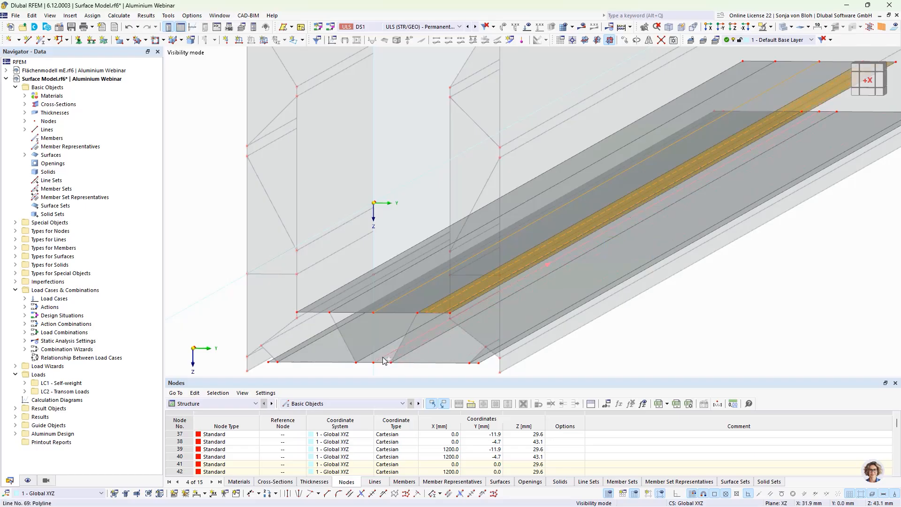
{"action": "left_click", "coordinate": [331, 360], "text": "ctrl"}
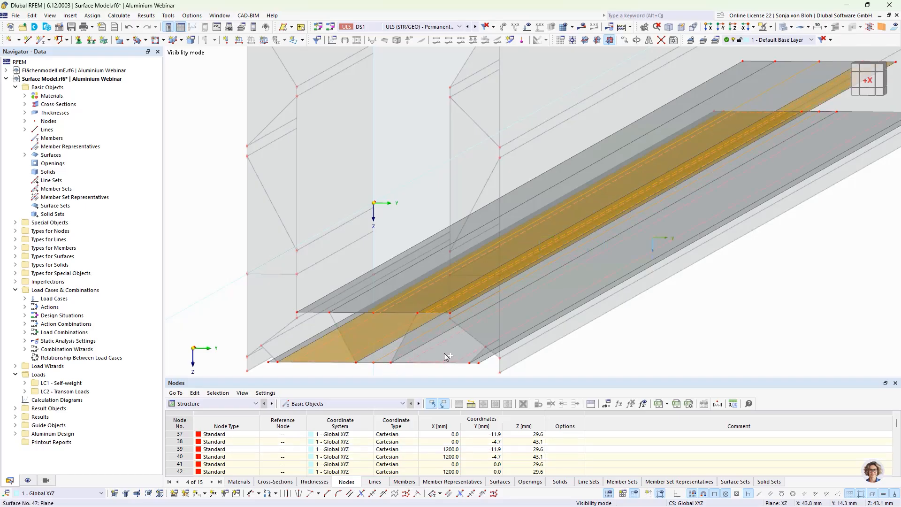
{"action": "left_click", "coordinate": [469, 370], "text": "ctrl"}
{"action": "scroll", "coordinate": [474, 373], "scroll_direction": "up", "scroll_amount": 3}
{"action": "left_click", "coordinate": [489, 353], "text": "ctrl"}
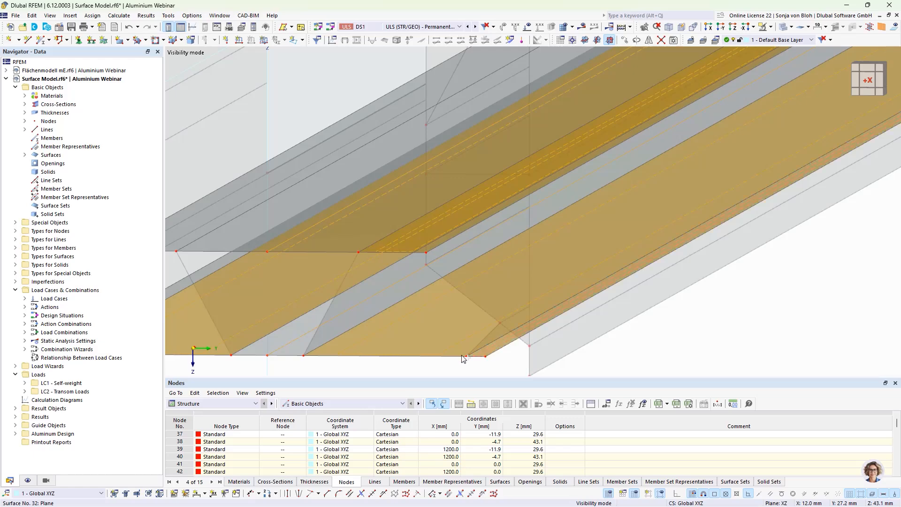
{"action": "key", "text": "Delete"}
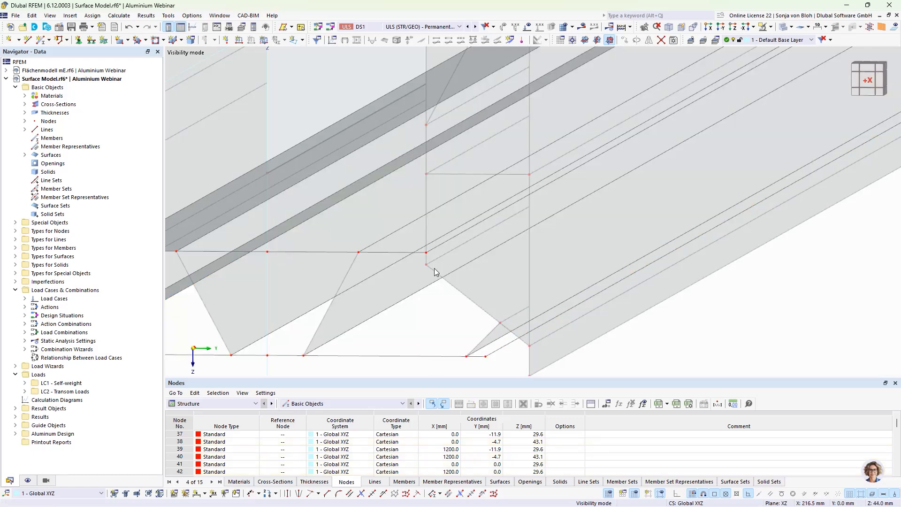
Replace inner boundary line 35 of the upper plate's remaining surface with front-end lines 36, 104 and 137 and far longitudinal line 121
{"action": "scroll", "coordinate": [434, 268], "scroll_direction": "down", "scroll_amount": 3}
{"action": "double_click", "coordinate": [277, 250]}
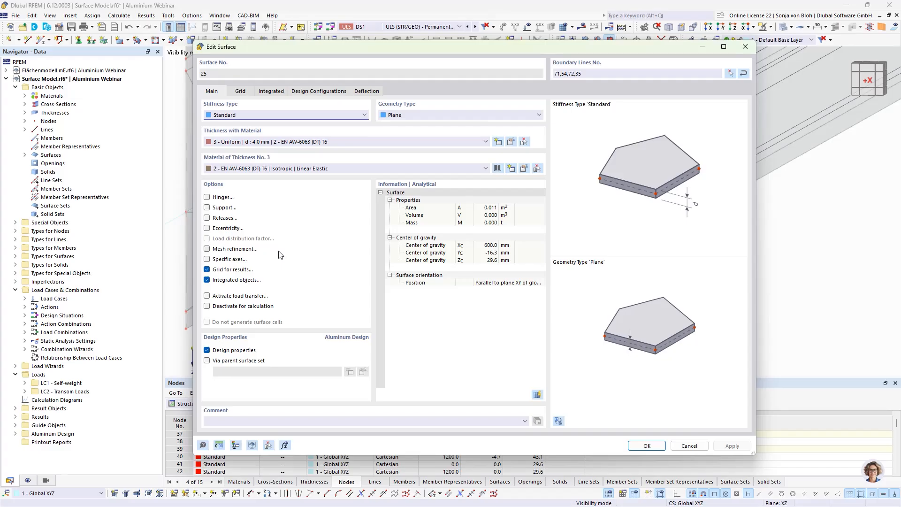
{"action": "left_click", "coordinate": [730, 74]}
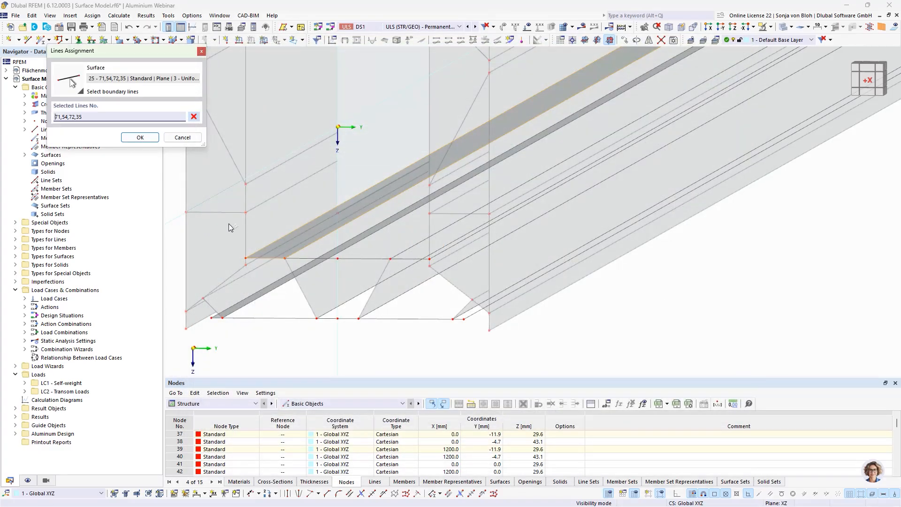
{"action": "left_click", "coordinate": [307, 247]}
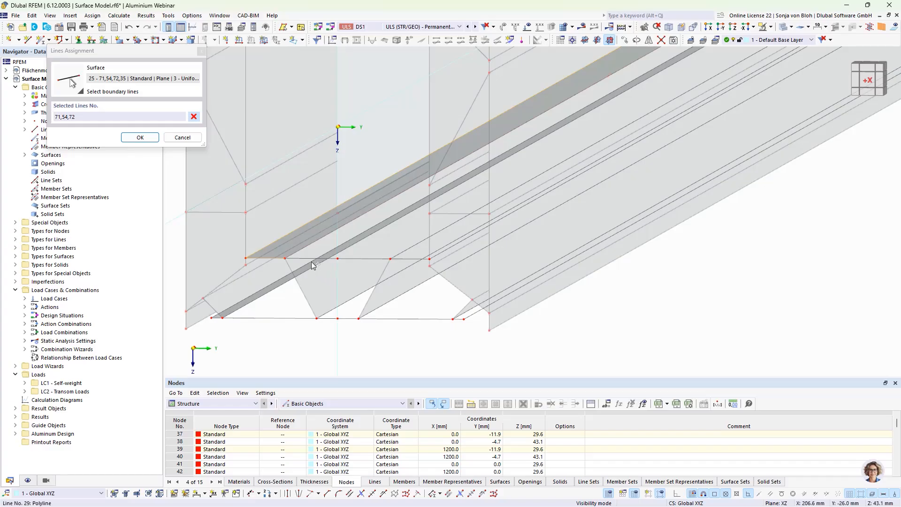
{"action": "left_click", "coordinate": [353, 259]}
{"action": "left_click", "coordinate": [354, 258]}
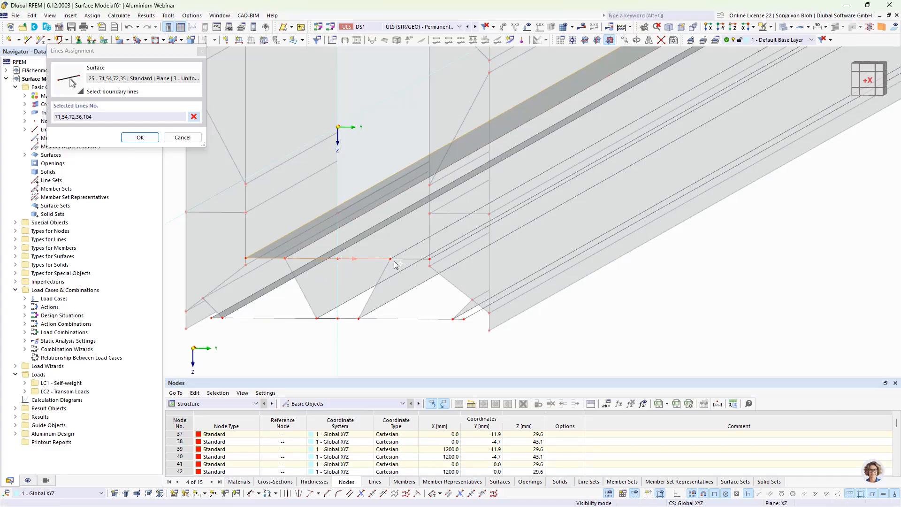
{"action": "left_click", "coordinate": [403, 258]}
{"action": "left_click", "coordinate": [443, 254]}
Add rear-end lines 138, 105 and 37 to the boundary and apply it so the surface spans the whole upper plate
{"action": "scroll", "coordinate": [443, 254], "scroll_direction": "down", "scroll_amount": 3}
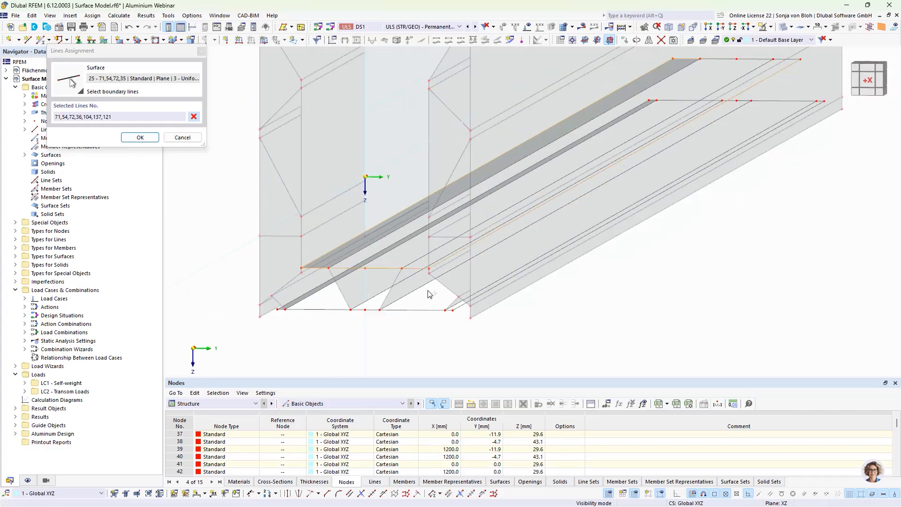
{"action": "scroll", "coordinate": [703, 112], "scroll_direction": "up", "scroll_amount": 3}
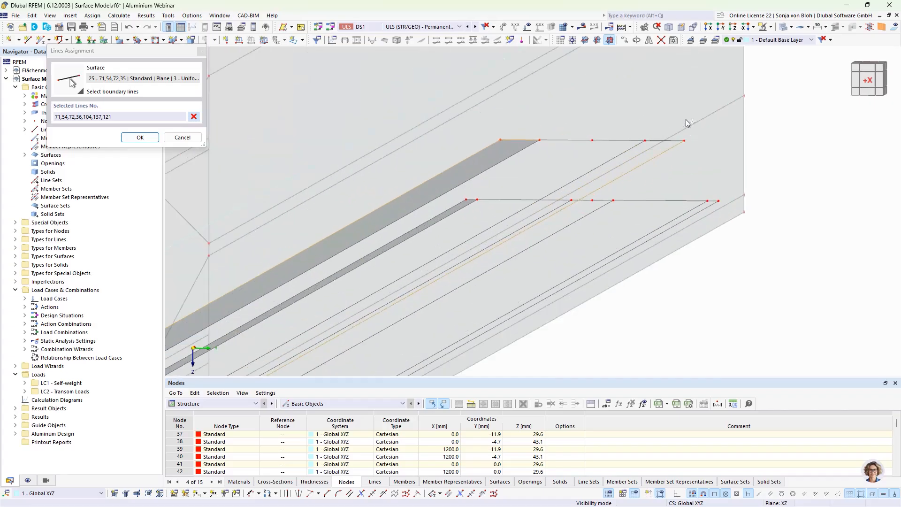
{"action": "left_click", "coordinate": [643, 141]}
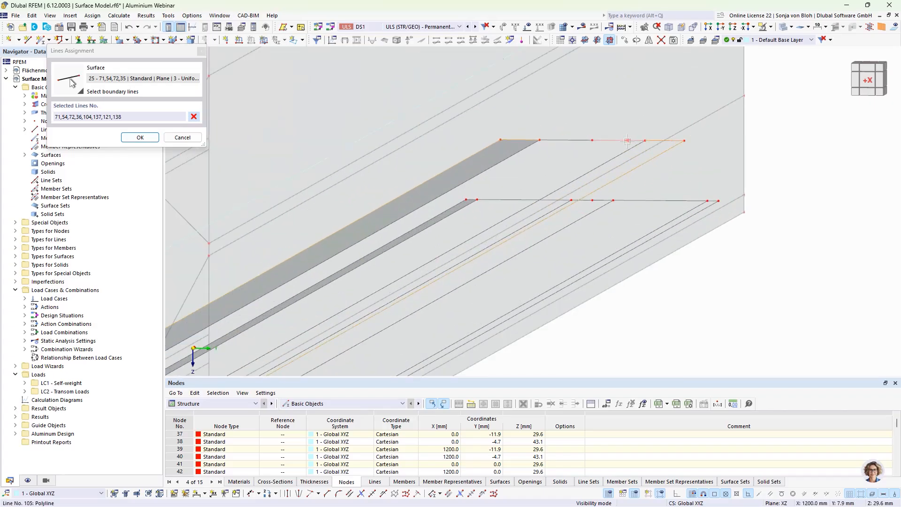
{"action": "left_click", "coordinate": [610, 140]}
{"action": "left_click", "coordinate": [553, 140]}
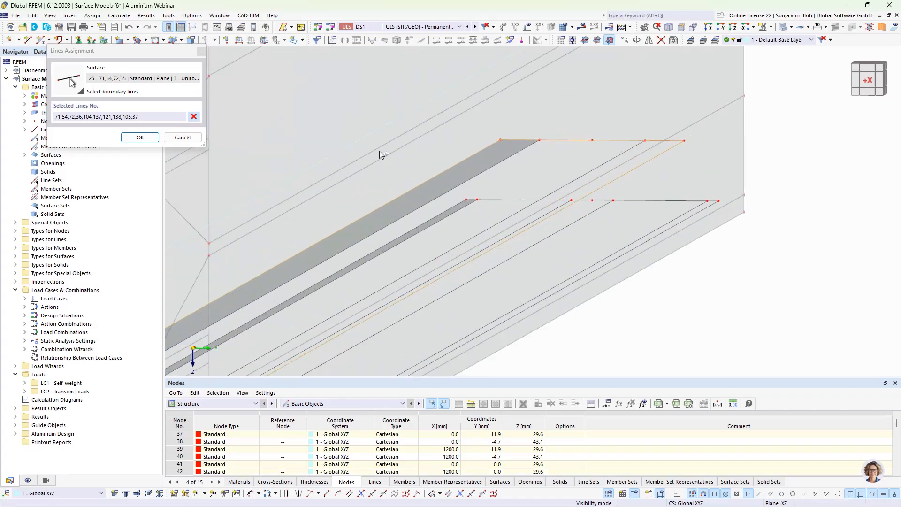
{"action": "left_click", "coordinate": [140, 137]}
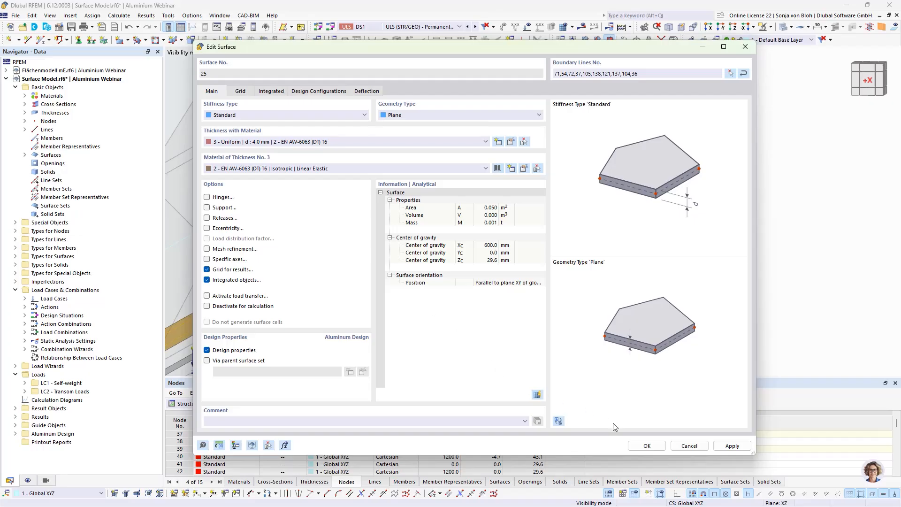
{"action": "left_click", "coordinate": [642, 446]}
{"action": "scroll", "coordinate": [504, 115], "scroll_direction": "down", "scroll_amount": 4}
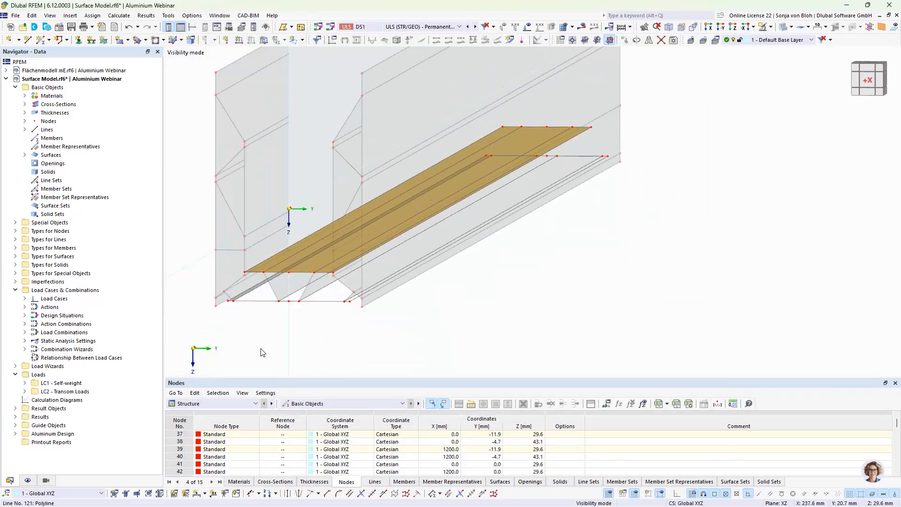
Replace inner boundary line 29 of the lower plate's remaining surface with front-end lines 66, 68, 135, 133 and 96 and far longitudinal line 99
{"action": "scroll", "coordinate": [226, 317], "scroll_direction": "up", "scroll_amount": 1}
{"action": "middle_click_drag", "start_coordinate": [230, 314], "coordinate": [257, 325]}
{"action": "scroll", "coordinate": [257, 315], "scroll_direction": "up", "scroll_amount": 4}
{"action": "scroll", "coordinate": [257, 319], "scroll_direction": "up", "scroll_amount": 2}
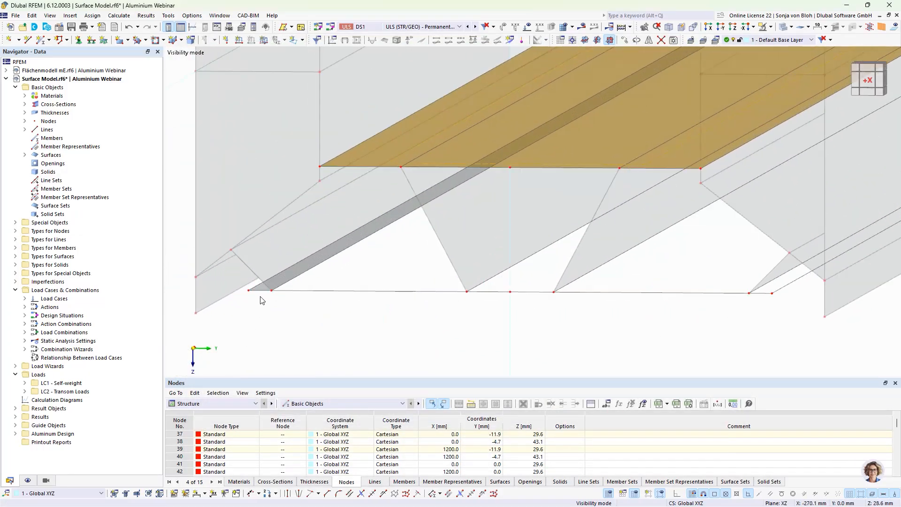
{"action": "double_click", "coordinate": [262, 291]}
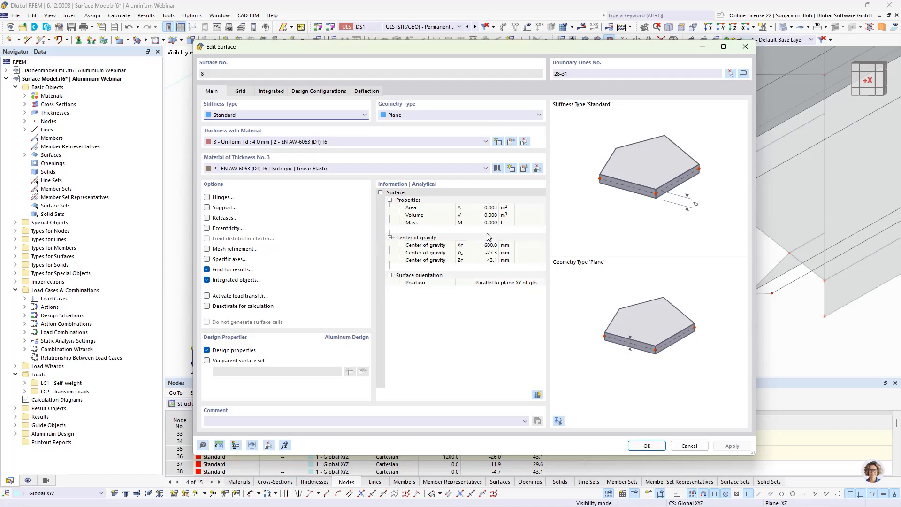
{"action": "left_click", "coordinate": [730, 74]}
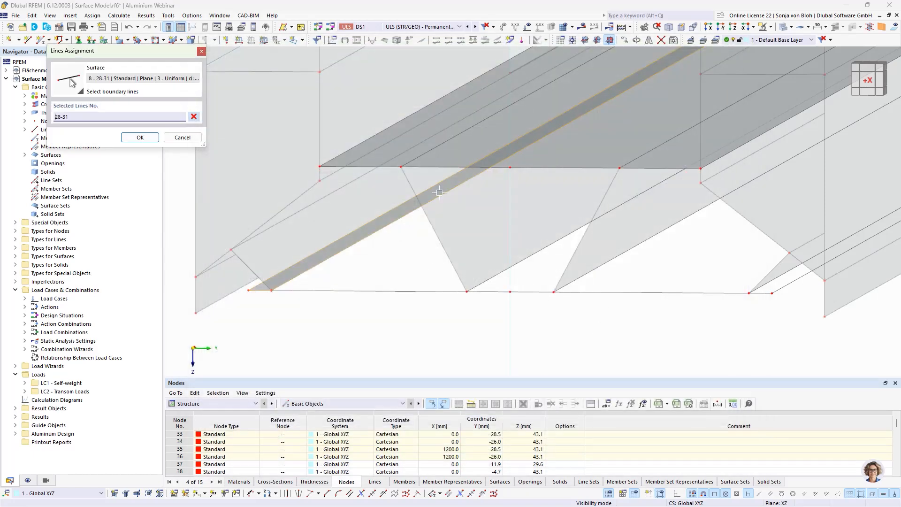
{"action": "left_click", "coordinate": [331, 266]}
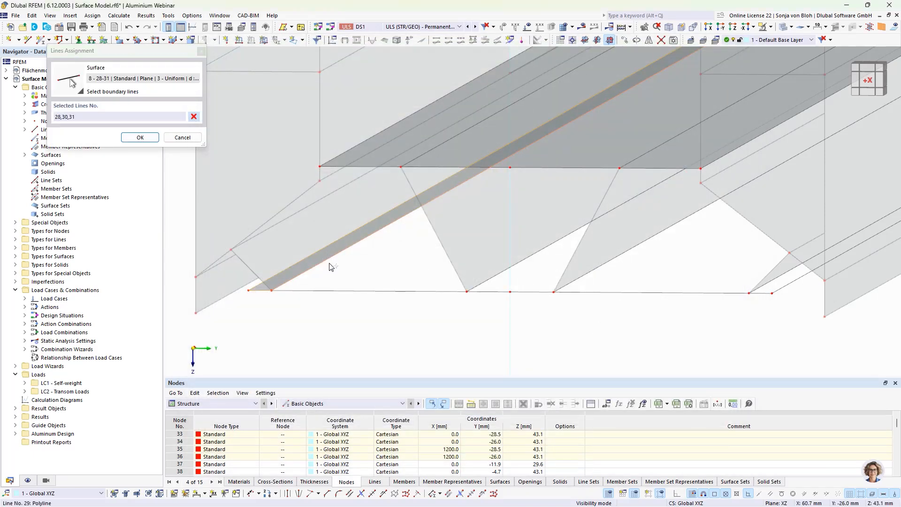
{"action": "left_click", "coordinate": [310, 291]}
{"action": "left_click", "coordinate": [488, 292]}
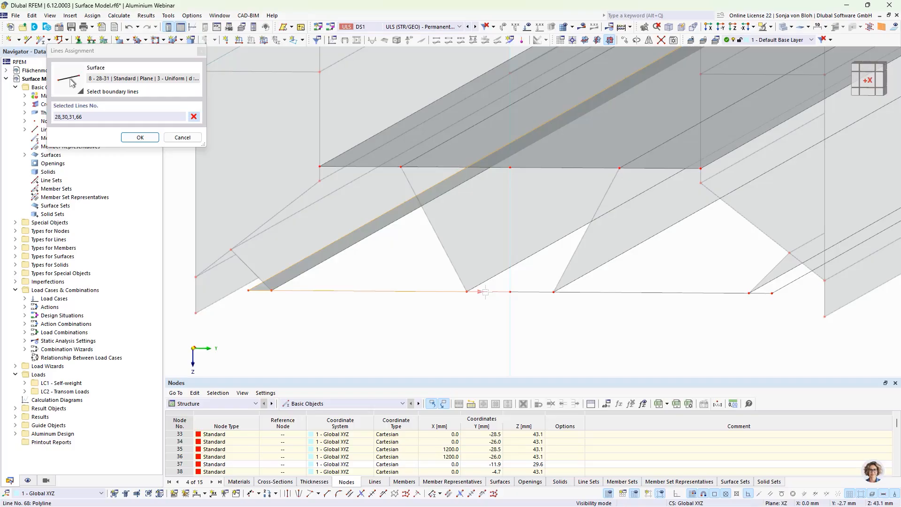
{"action": "left_click", "coordinate": [531, 293]}
{"action": "left_click", "coordinate": [578, 295]}
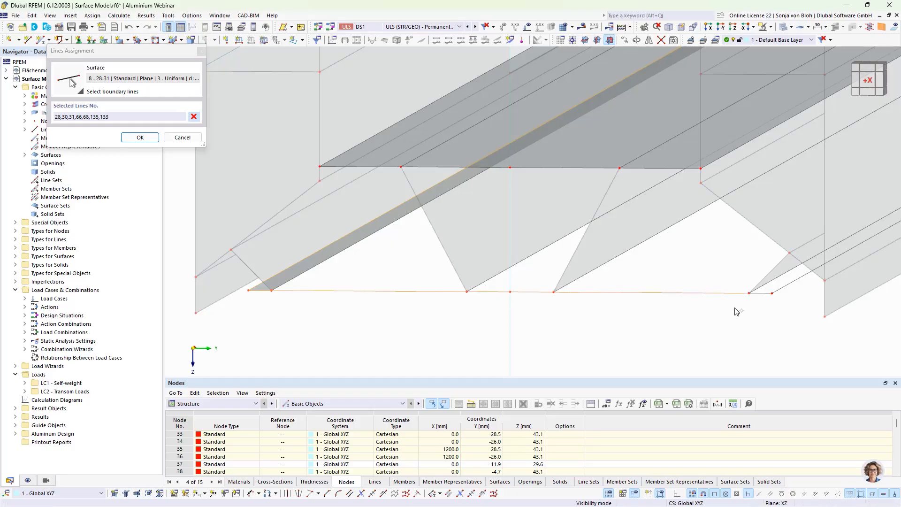
{"action": "left_click", "coordinate": [761, 295]}
{"action": "left_click", "coordinate": [785, 287]}
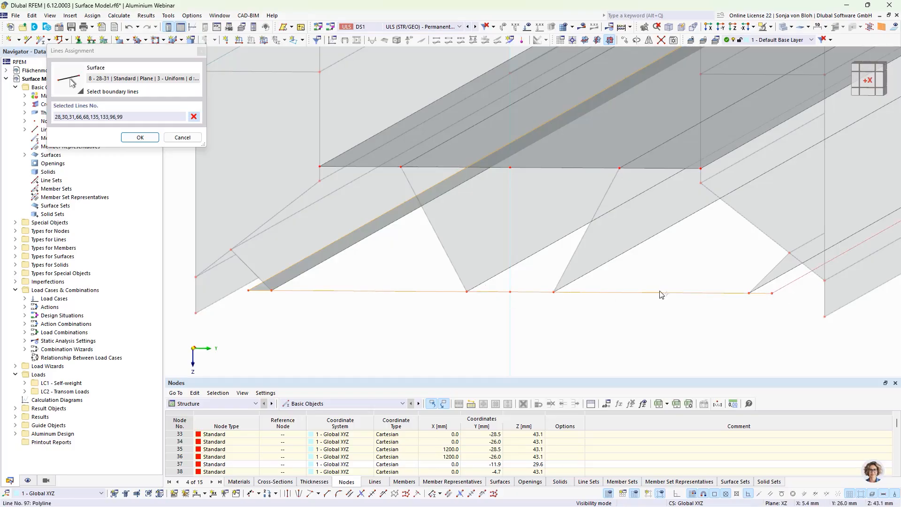
Add rear-end lines 98, 134, 136, 70 and 67 to the boundary and apply it so the surface spans the whole lower plate
{"action": "scroll", "coordinate": [485, 294], "scroll_direction": "down", "scroll_amount": 3}
{"action": "middle_click_drag", "start_coordinate": [760, 182], "coordinate": [519, 356]}
{"action": "middle_click_drag", "start_coordinate": [665, 265], "coordinate": [490, 325]}
{"action": "scroll", "coordinate": [766, 184], "scroll_direction": "up", "scroll_amount": 4}
{"action": "left_click", "coordinate": [678, 261]}
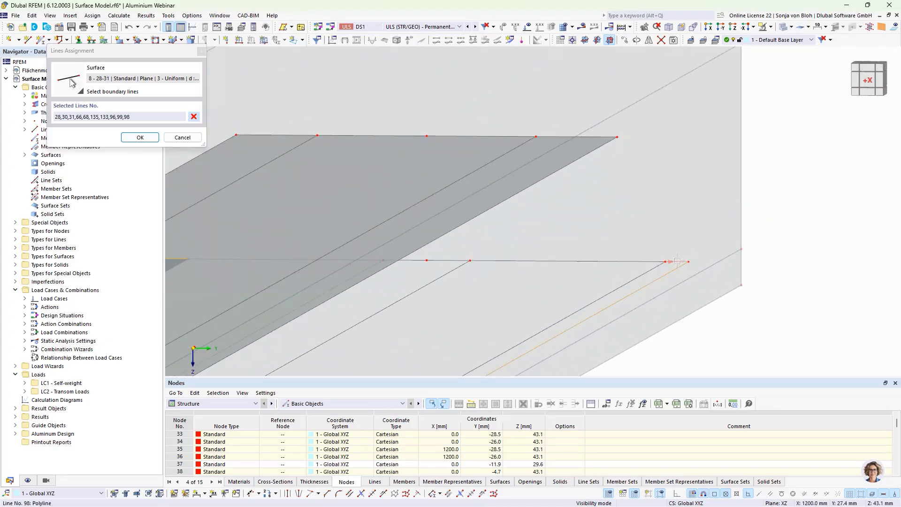
{"action": "left_click", "coordinate": [639, 261]}
{"action": "left_click", "coordinate": [446, 260]}
{"action": "left_click", "coordinate": [415, 260]}
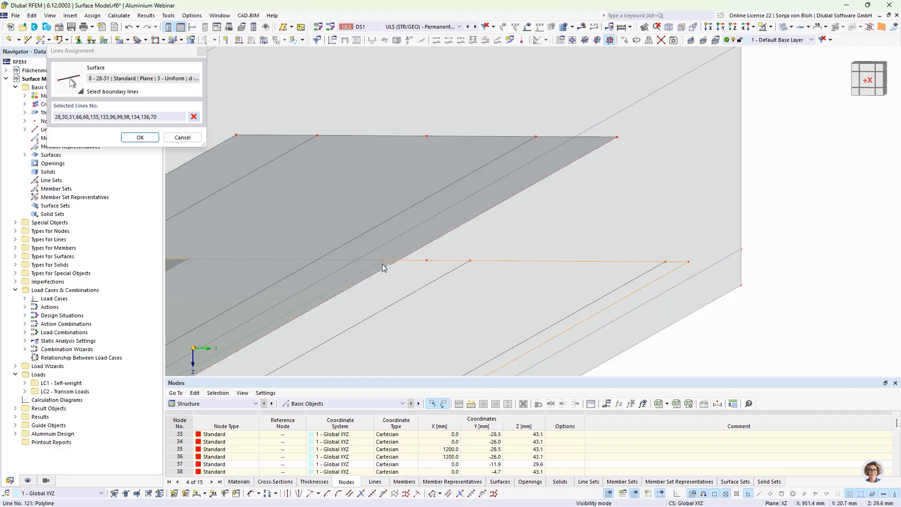
{"action": "left_click", "coordinate": [374, 259]}
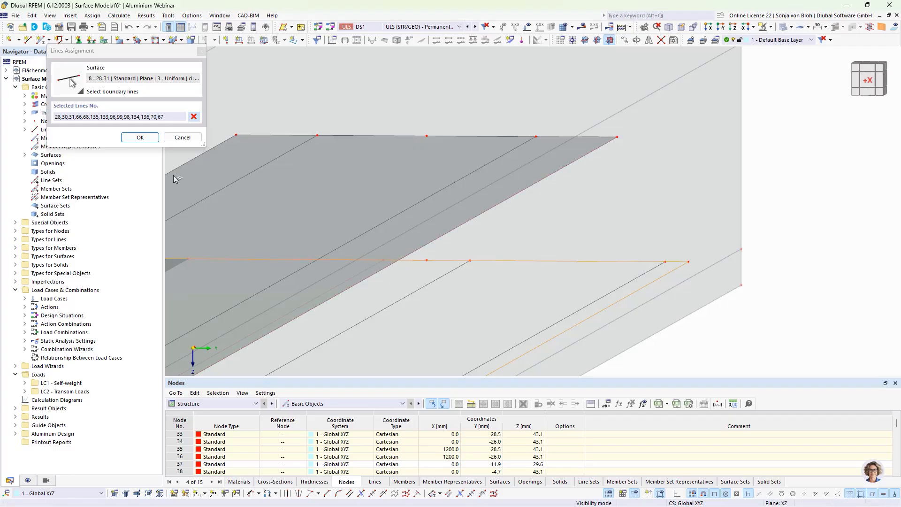
{"action": "left_click", "coordinate": [136, 138]}
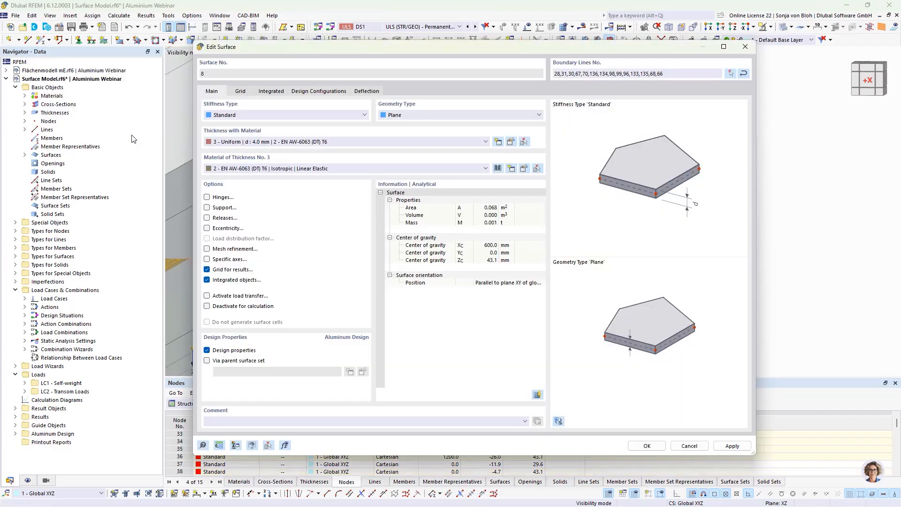
{"action": "left_click", "coordinate": [647, 446]}
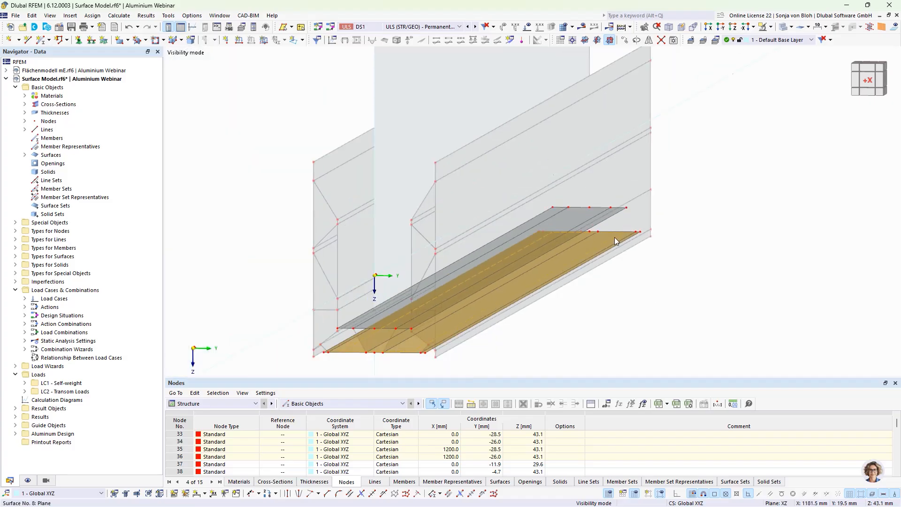
{"action": "middle_click_drag", "start_coordinate": [570, 301], "coordinate": [605, 260]}
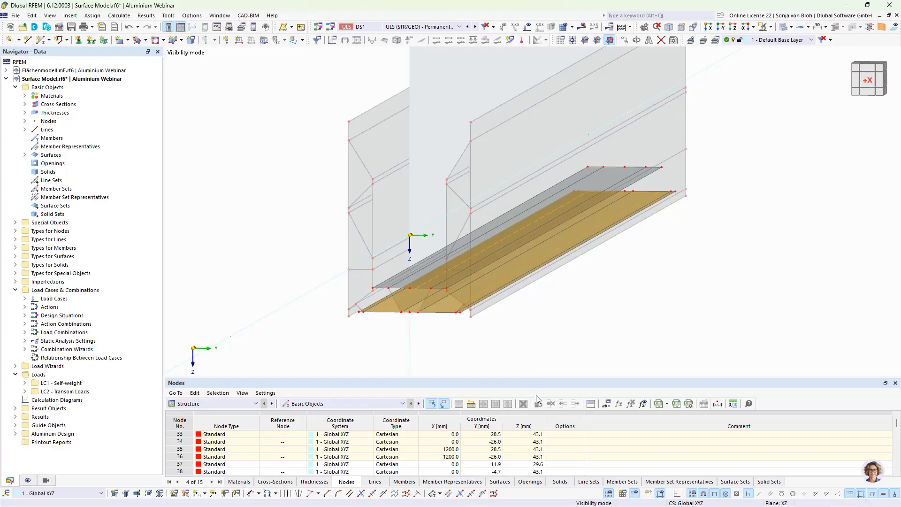
Copy the middle front-end nodes of the upper and lower plates by 100 mm in X, with zero displacement in Y and Z
{"action": "left_click", "coordinate": [383, 333]}
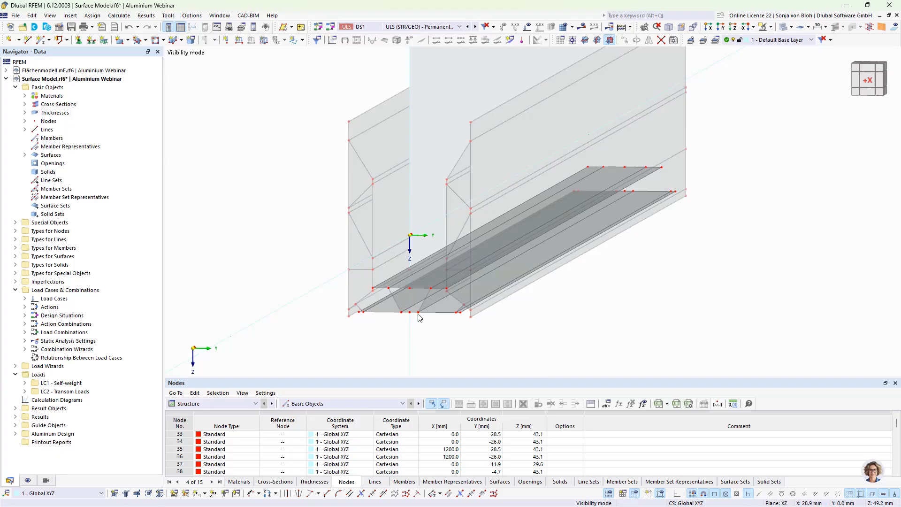
{"action": "left_click", "coordinate": [409, 288]}
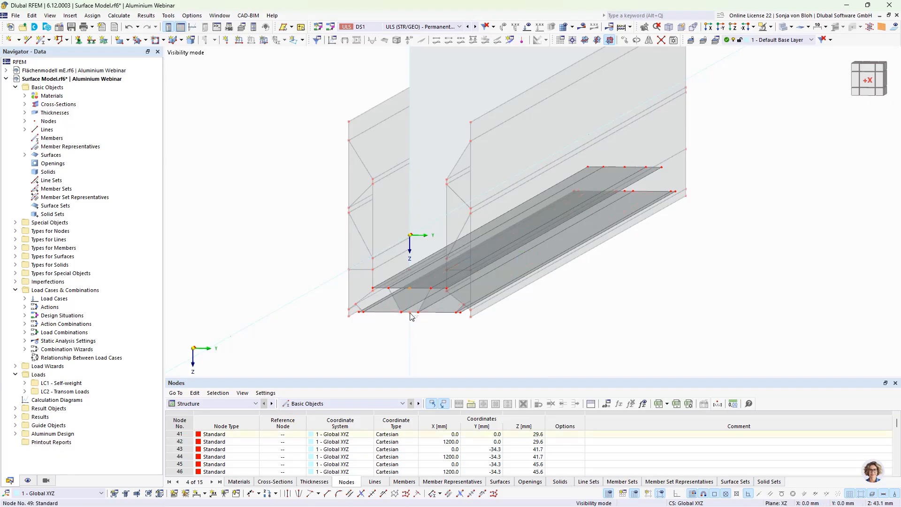
{"action": "left_click", "coordinate": [624, 40]}
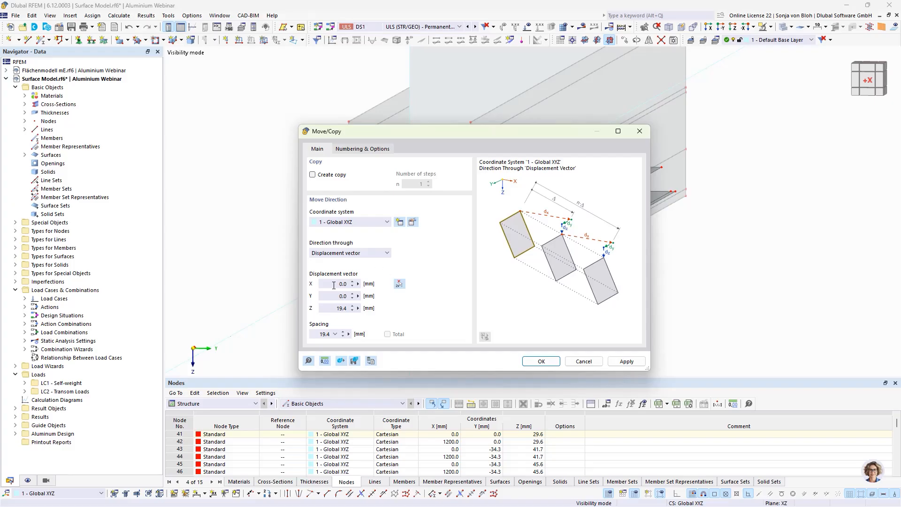
{"action": "left_click", "coordinate": [337, 309]}
{"action": "type", "text": "0"}
{"action": "left_click", "coordinate": [331, 283]}
{"action": "type", "text": "100"}
{"action": "left_click", "coordinate": [312, 175]}
{"action": "left_click", "coordinate": [540, 361]}
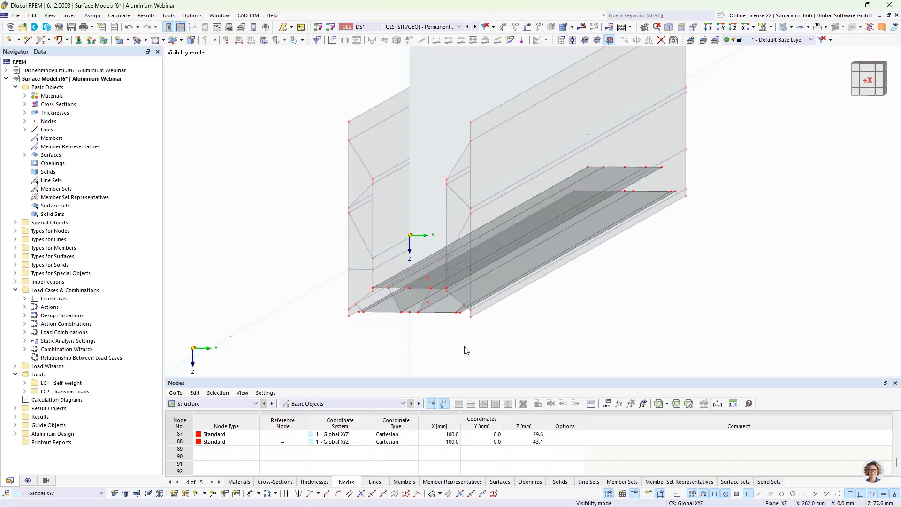
Set the XY work plane and create a circular opening of 7.5 mm radius centred on the copied node in the lower plate
{"action": "left_click", "coordinate": [586, 41]}
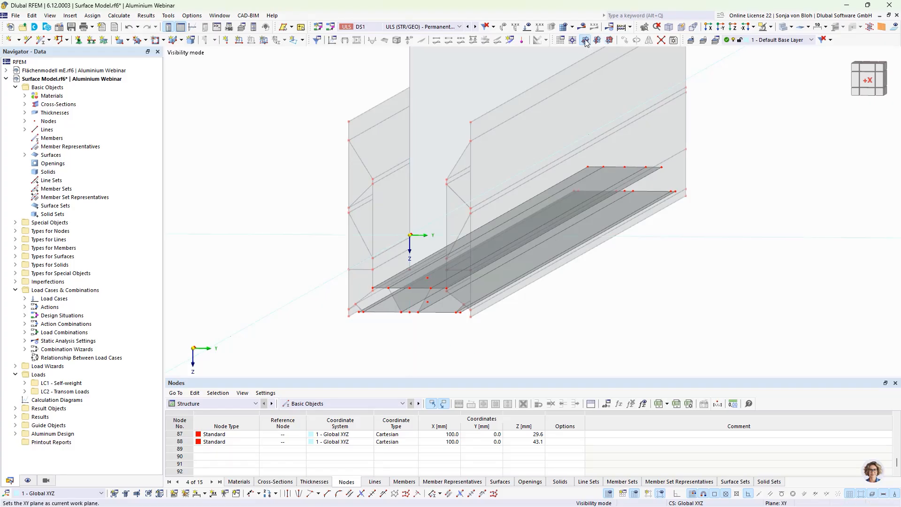
{"action": "left_click", "coordinate": [164, 41]}
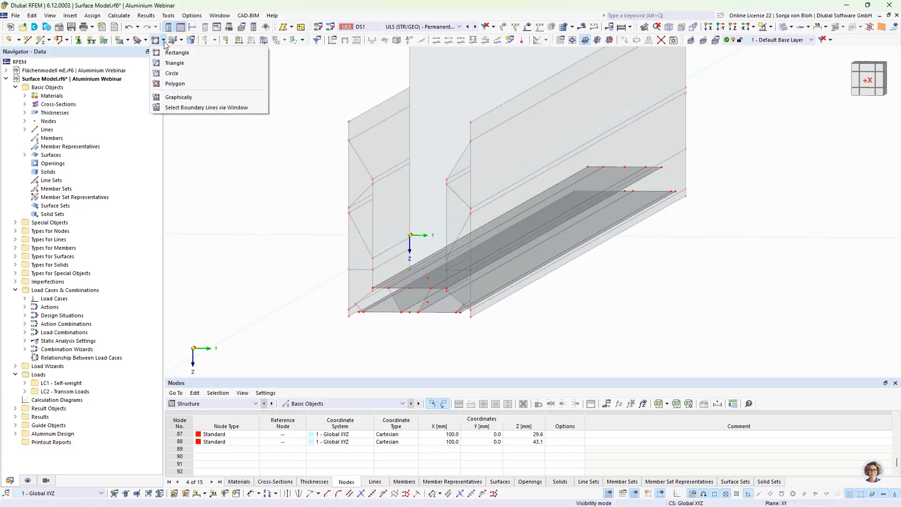
{"action": "left_click", "coordinate": [167, 73]}
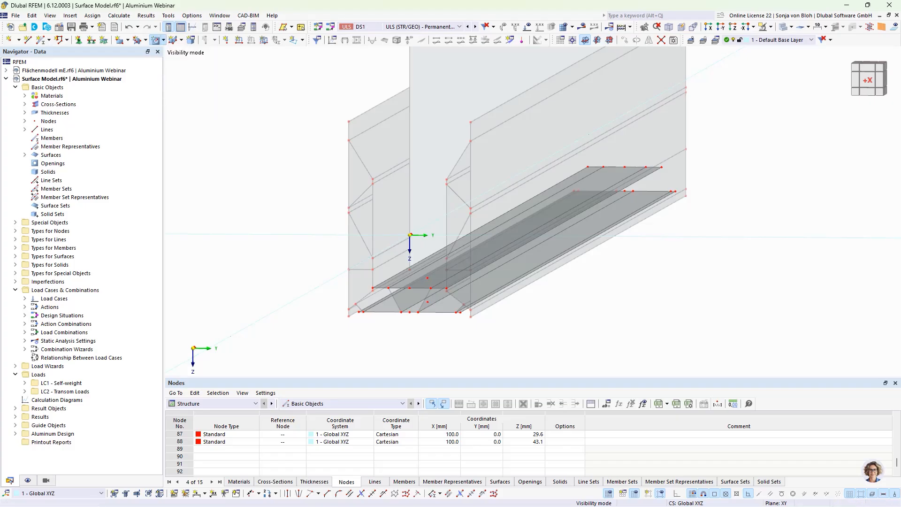
{"action": "scroll", "coordinate": [432, 345], "scroll_direction": "up", "scroll_amount": 3}
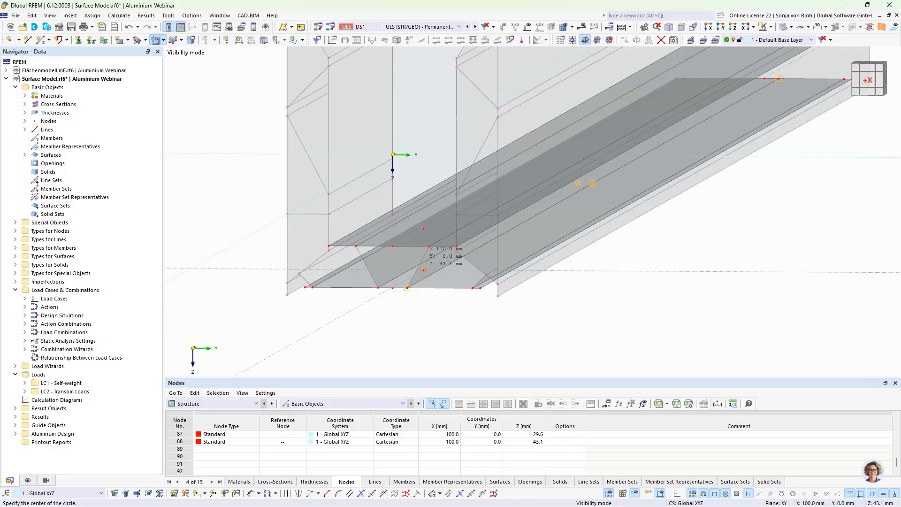
{"action": "left_click", "coordinate": [423, 271]}
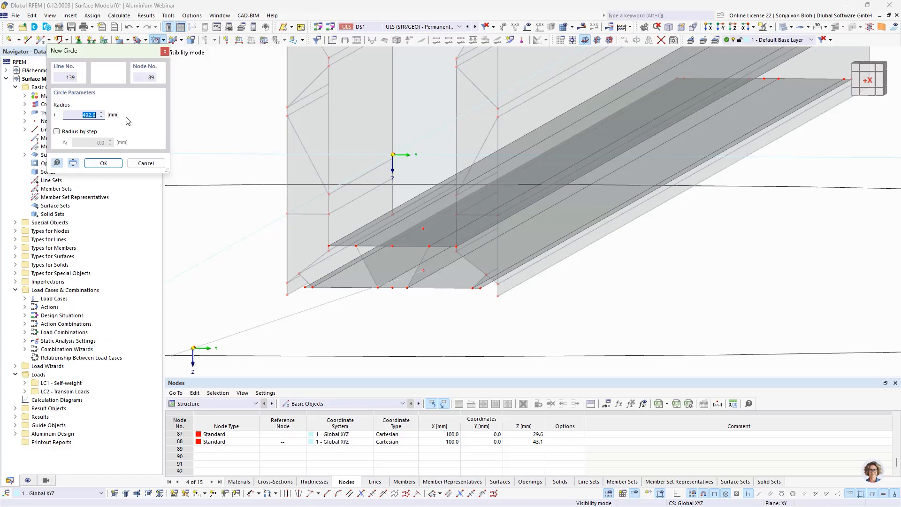
{"action": "left_click_drag", "start_coordinate": [137, 57], "coordinate": [255, 54]}
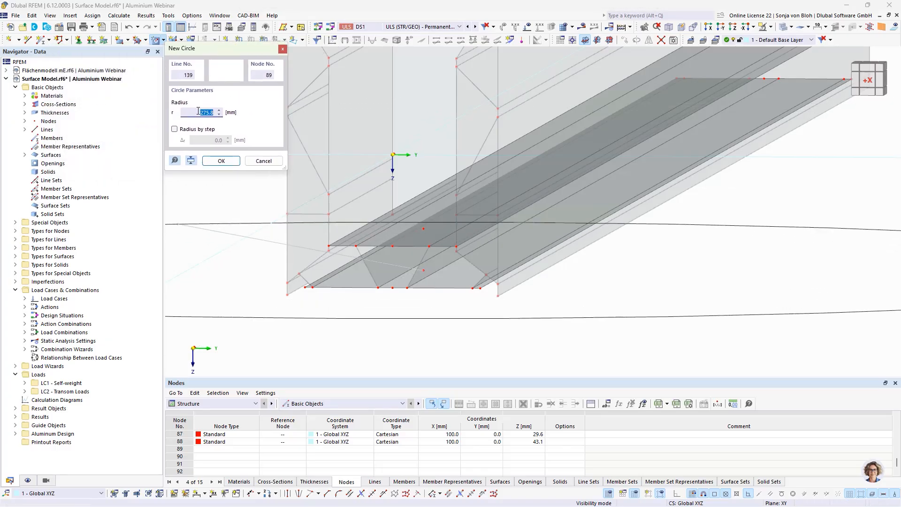
{"action": "type", "text": "7,5"}
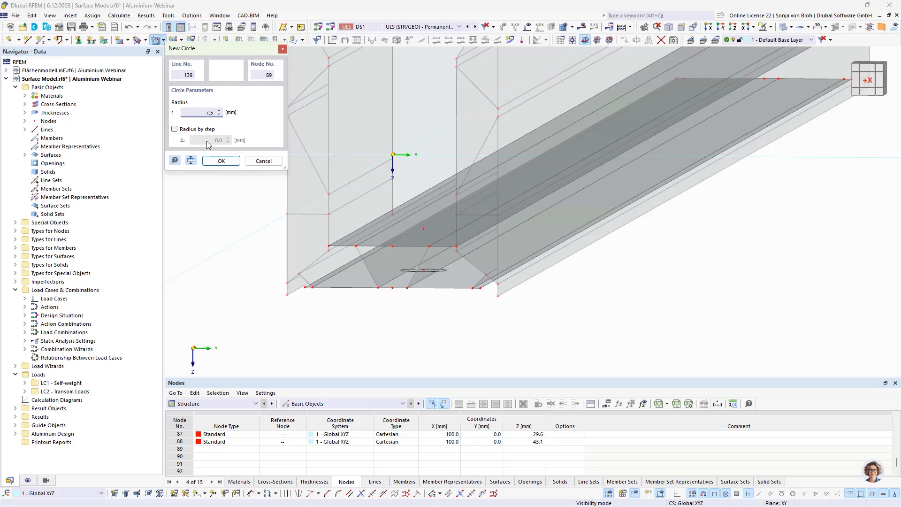
{"action": "left_click", "coordinate": [212, 160]}
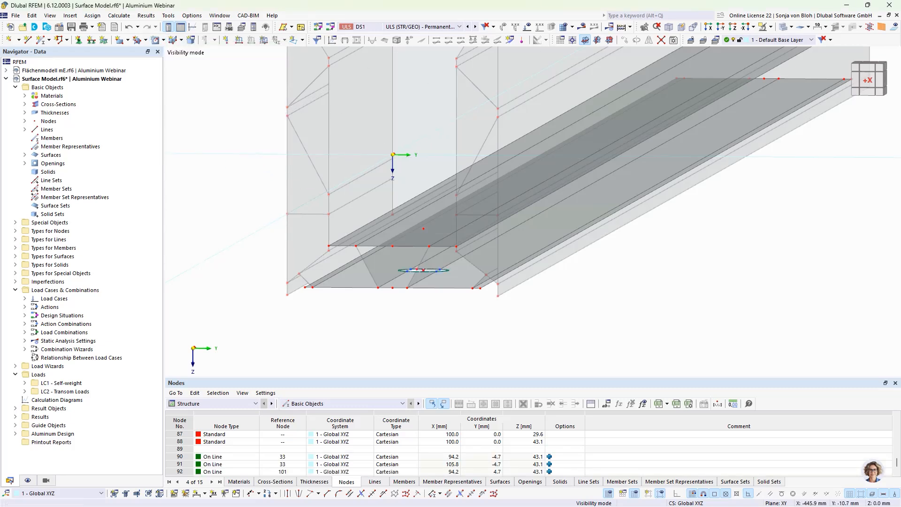
Create a circular opening of 14 mm radius centred on the copied node in the upper plate
{"action": "left_click", "coordinate": [423, 228]}
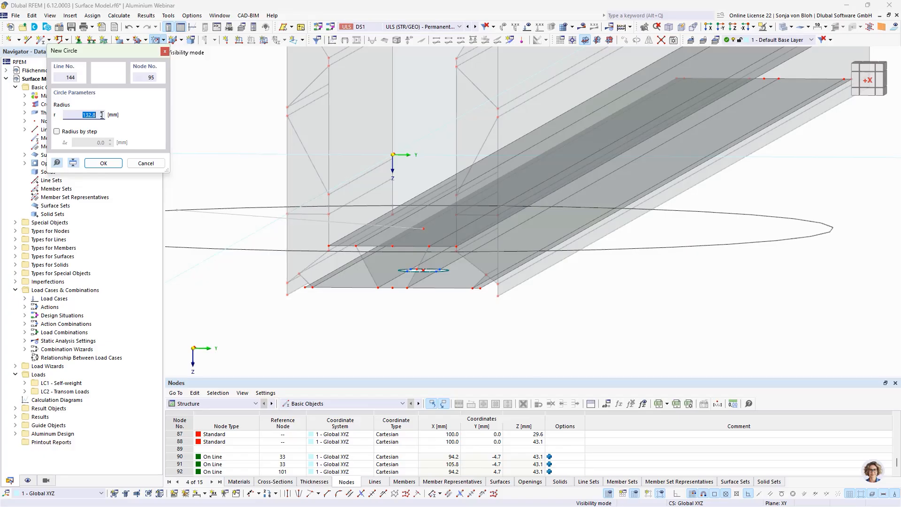
{"action": "type", "text": "14"}
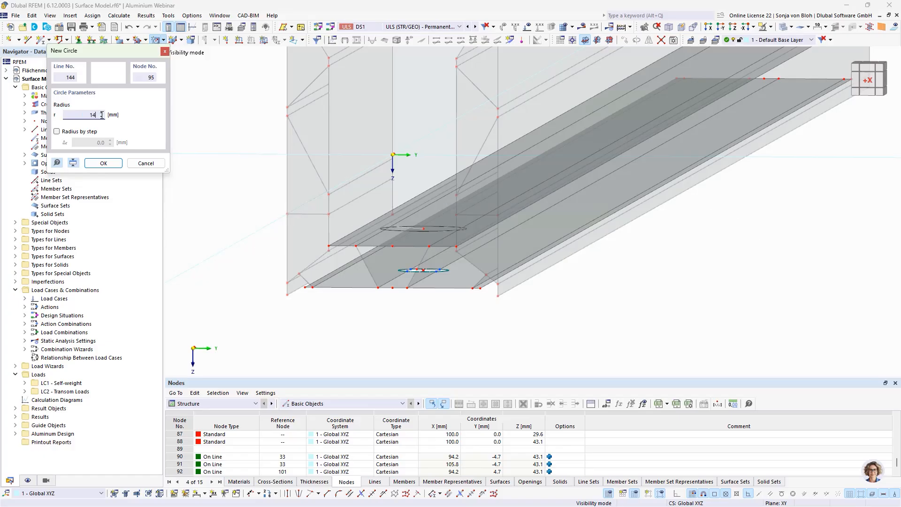
{"action": "left_click", "coordinate": [103, 163]}
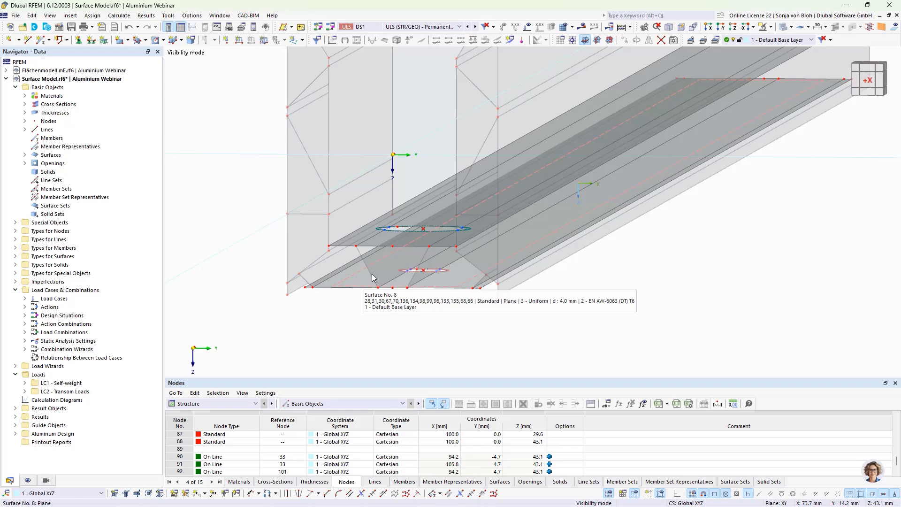
Draw a single line on the negative Y web joining the upper and lower openings at their intersection nodes nearest the front end
{"action": "scroll", "coordinate": [387, 245], "scroll_direction": "up", "scroll_amount": 3}
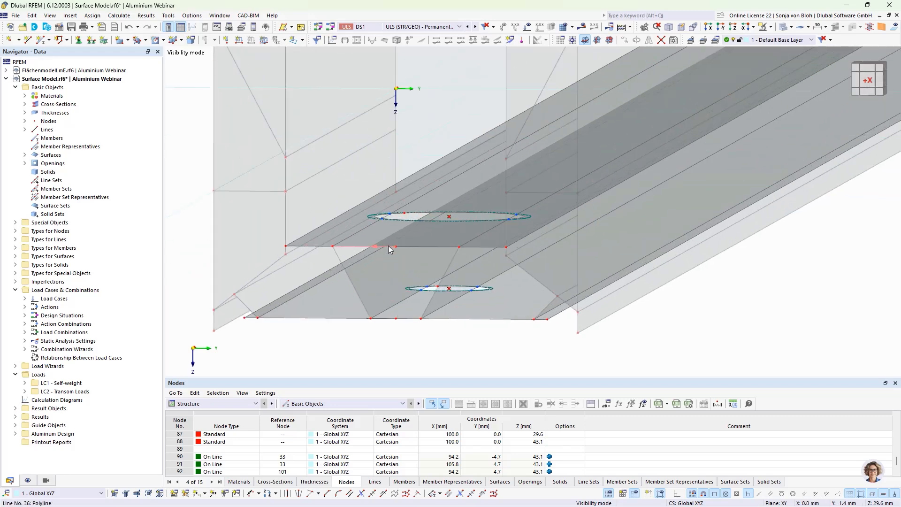
{"action": "left_click", "coordinate": [28, 39]}
{"action": "scroll", "coordinate": [347, 187], "scroll_direction": "up", "scroll_amount": 5}
{"action": "scroll", "coordinate": [350, 187], "scroll_direction": "up", "scroll_amount": 1}
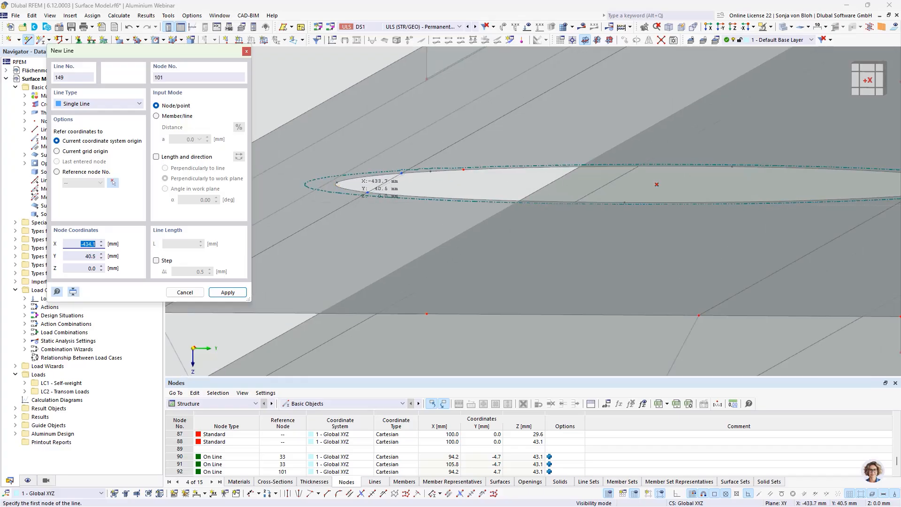
{"action": "left_click", "coordinate": [368, 195]}
{"action": "scroll", "coordinate": [367, 241], "scroll_direction": "down", "scroll_amount": 3}
{"action": "scroll", "coordinate": [367, 217], "scroll_direction": "down", "scroll_amount": 2}
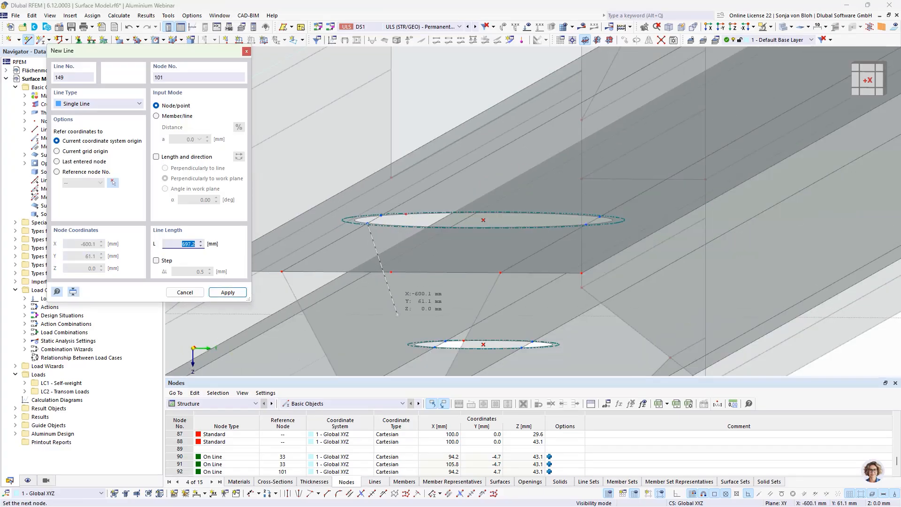
{"action": "scroll", "coordinate": [413, 323], "scroll_direction": "up", "scroll_amount": 5}
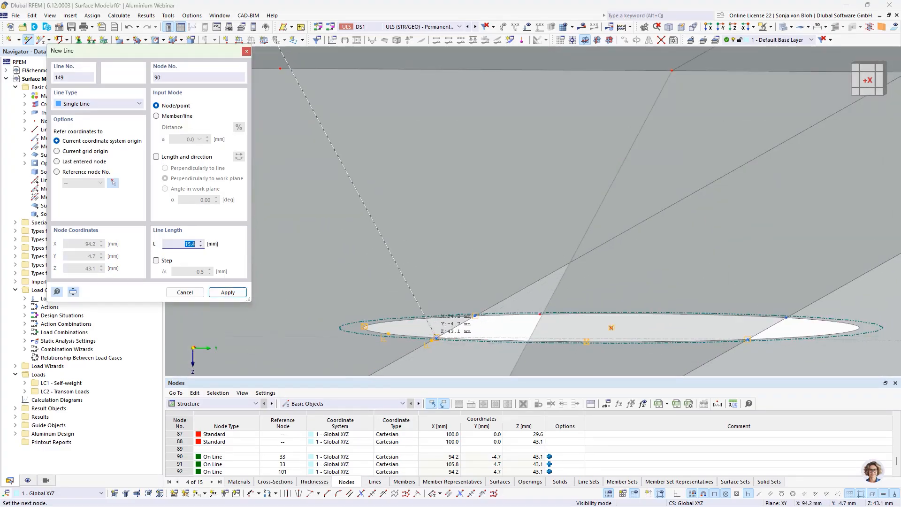
{"action": "left_click", "coordinate": [436, 336]}
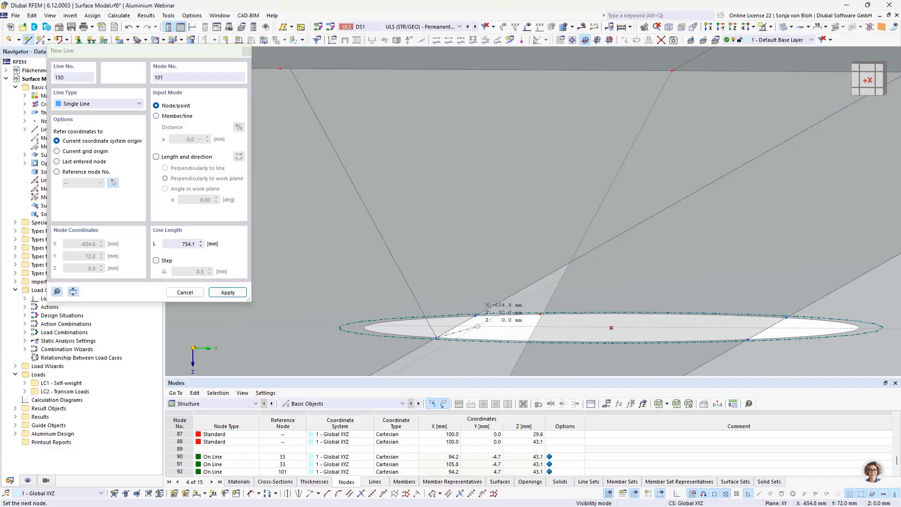
Draw a second line on the same web from the lower opening's rear intersection node up to the upper opening's rear intersection node
{"action": "scroll", "coordinate": [474, 328], "scroll_direction": "down", "scroll_amount": 3}
{"action": "left_click", "coordinate": [474, 328]}
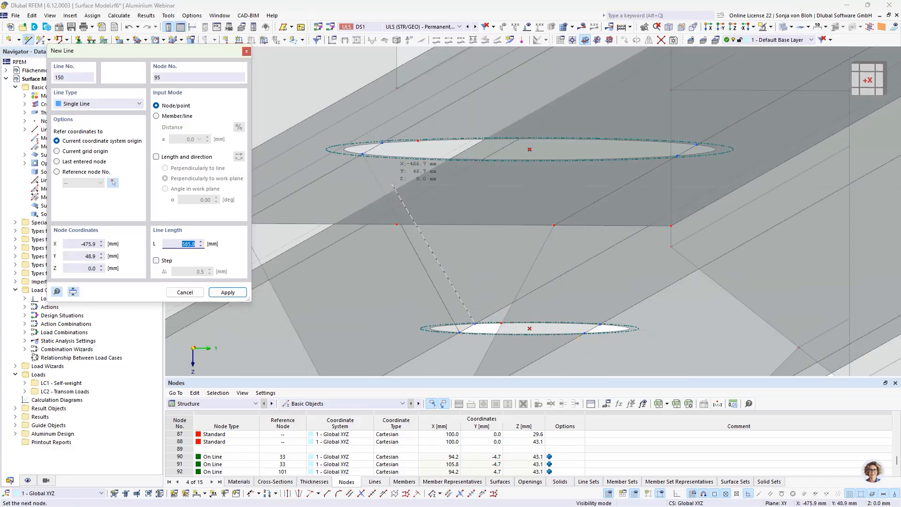
{"action": "scroll", "coordinate": [389, 138], "scroll_direction": "up", "scroll_amount": 3}
{"action": "left_click", "coordinate": [380, 135]}
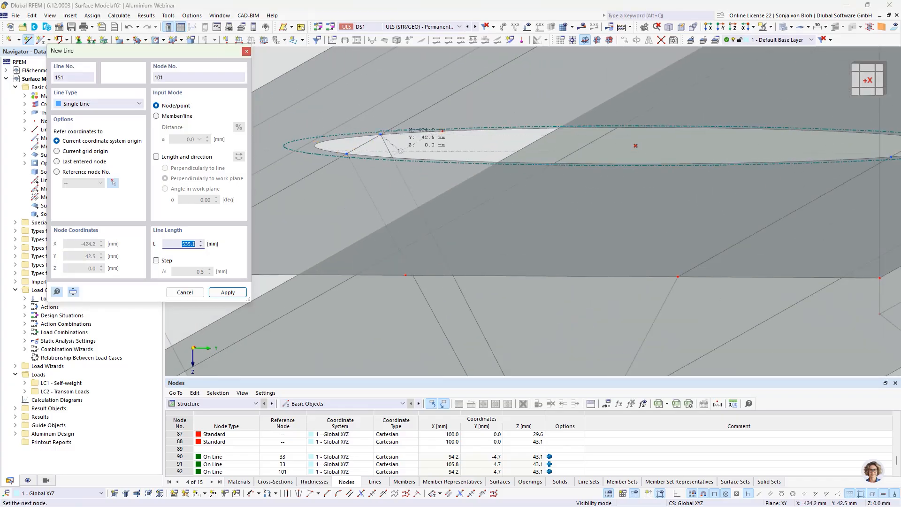
Draw a single line on the positive Y web joining the upper and lower openings at their intersection nodes nearest the front end
{"action": "scroll", "coordinate": [380, 136], "scroll_direction": "down", "scroll_amount": 3}
{"action": "scroll", "coordinate": [666, 155], "scroll_direction": "up", "scroll_amount": 4}
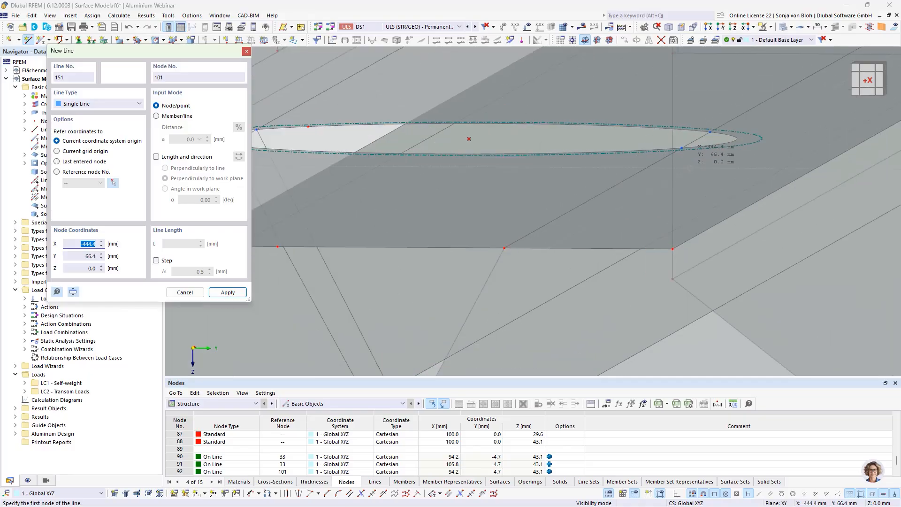
{"action": "scroll", "coordinate": [669, 133], "scroll_direction": "down", "scroll_amount": 4}
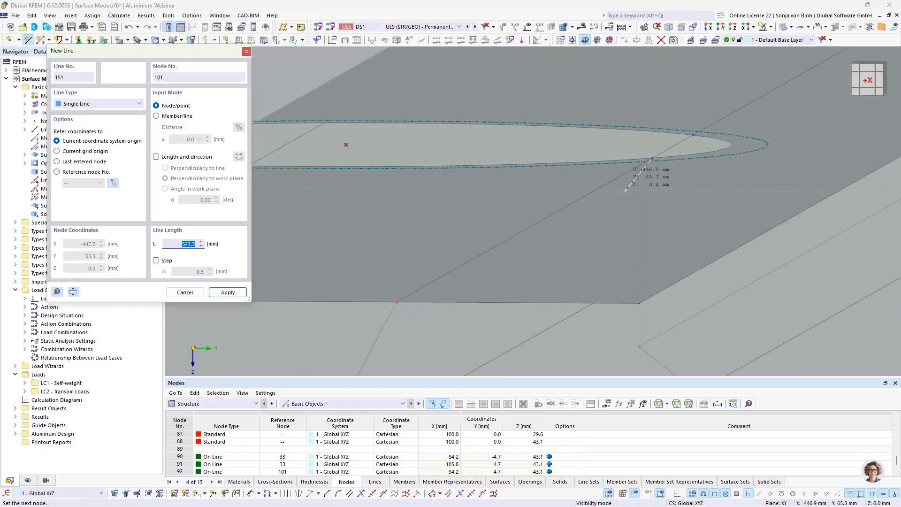
{"action": "scroll", "coordinate": [565, 334], "scroll_direction": "up", "scroll_amount": 3}
{"action": "scroll", "coordinate": [564, 334], "scroll_direction": "up", "scroll_amount": 3}
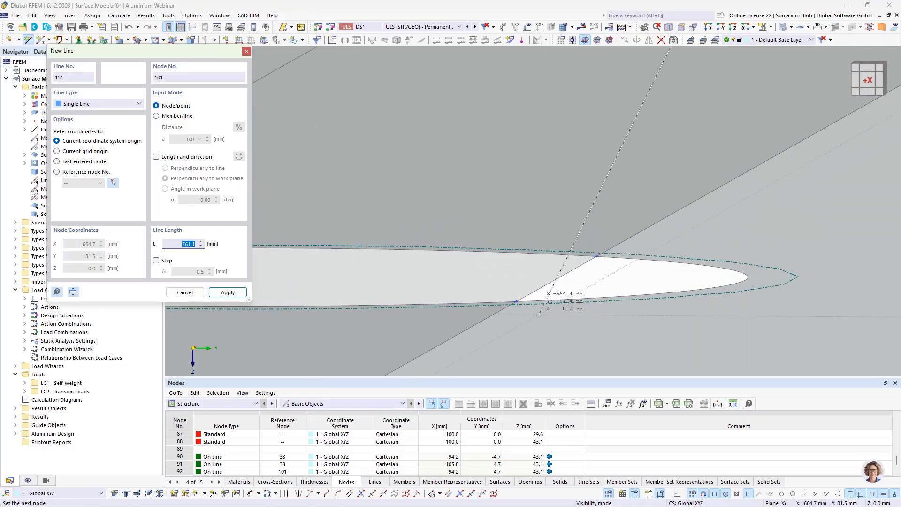
{"action": "left_click", "coordinate": [516, 302]}
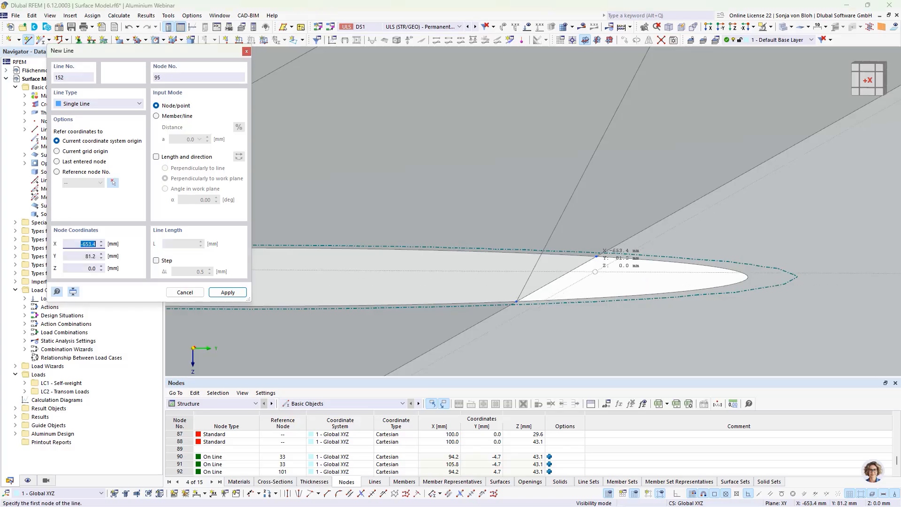
Draw a second line on the positive Y web from the lower opening's rear intersection node up to the upper opening's rear intersection node
{"action": "scroll", "coordinate": [584, 289], "scroll_direction": "down", "scroll_amount": 2}
{"action": "scroll", "coordinate": [592, 270], "scroll_direction": "down", "scroll_amount": 2}
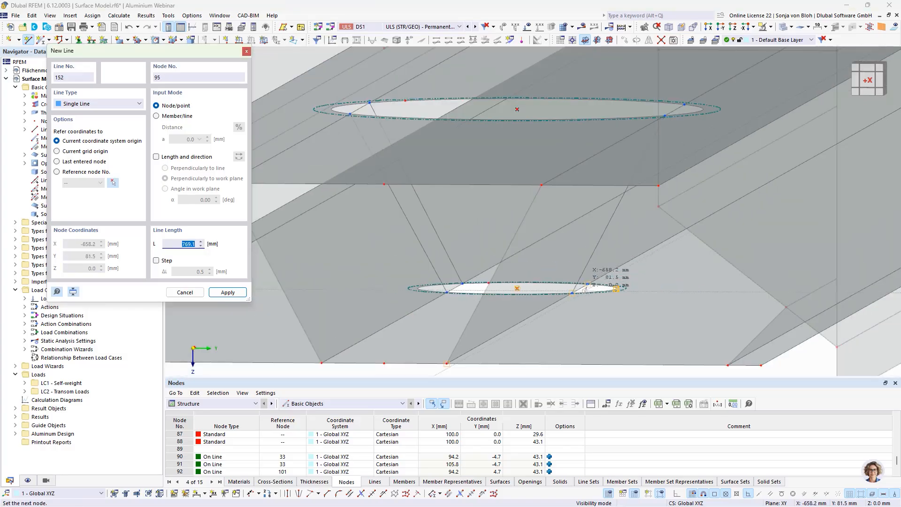
{"action": "scroll", "coordinate": [682, 105], "scroll_direction": "up", "scroll_amount": 3}
{"action": "scroll", "coordinate": [683, 103], "scroll_direction": "up", "scroll_amount": 2}
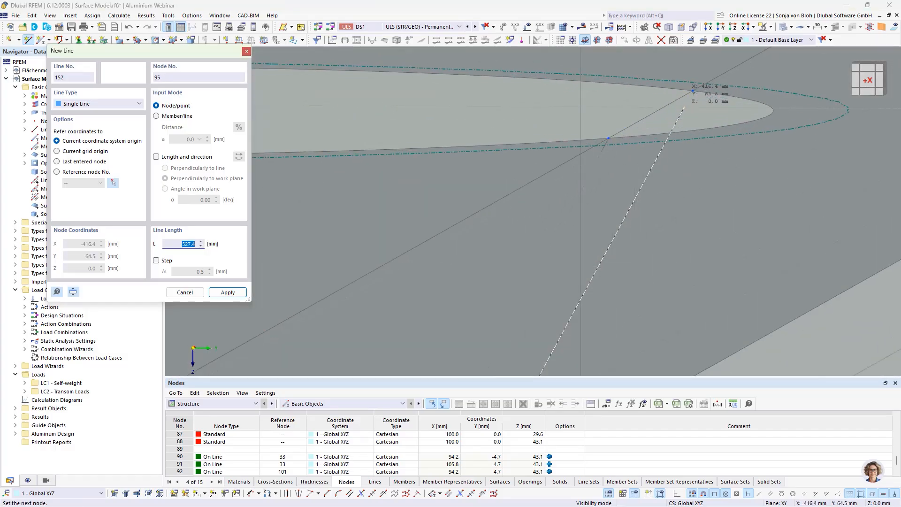
{"action": "left_click", "coordinate": [692, 91]}
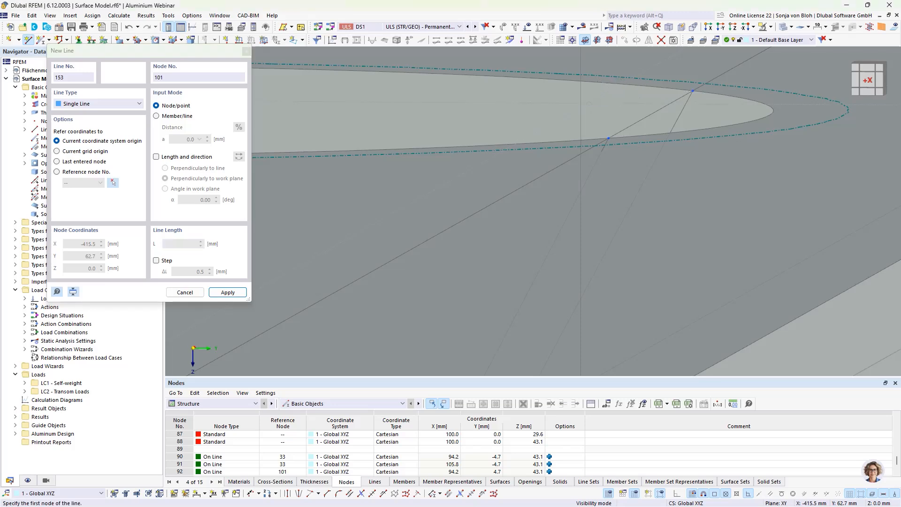
{"action": "key", "text": "Escape"}
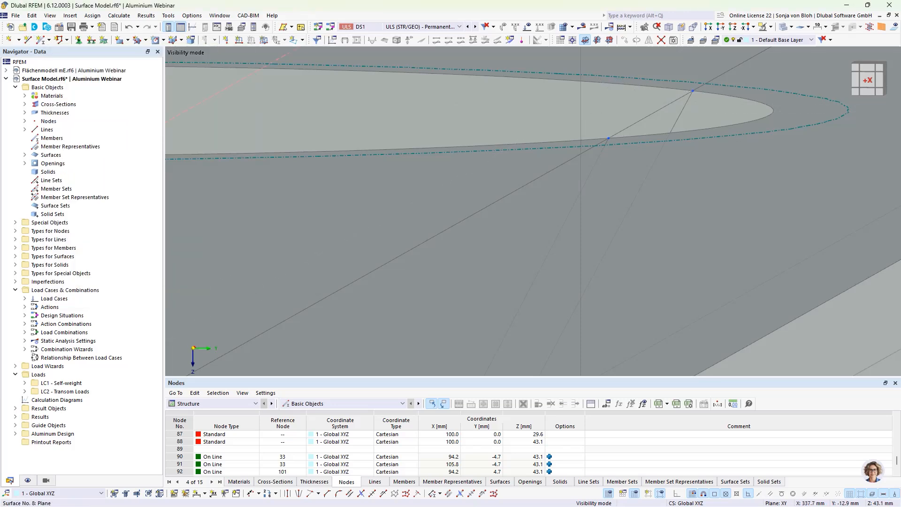
Copy the four web lines and both circular openings 5 times along X with a displacement of 200 mm
{"action": "scroll", "coordinate": [599, 112], "scroll_direction": "down", "scroll_amount": 4}
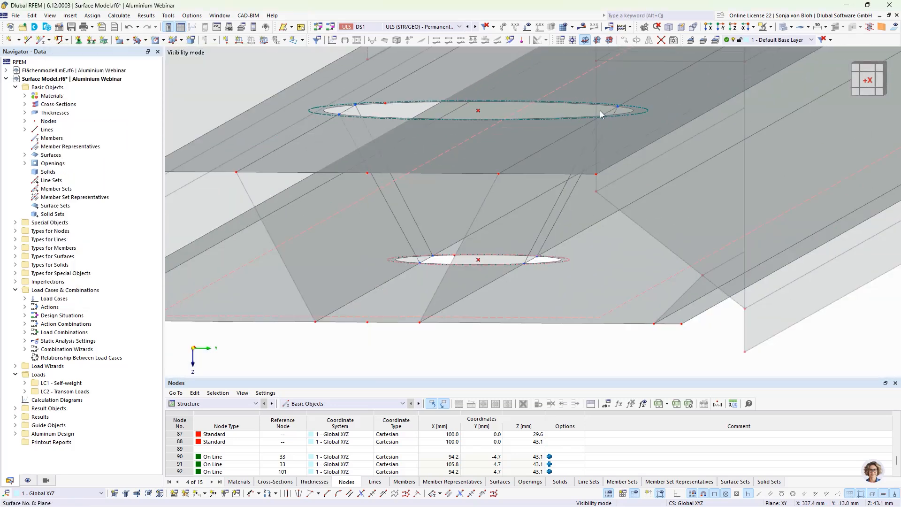
{"action": "scroll", "coordinate": [600, 111], "scroll_direction": "down", "scroll_amount": 2}
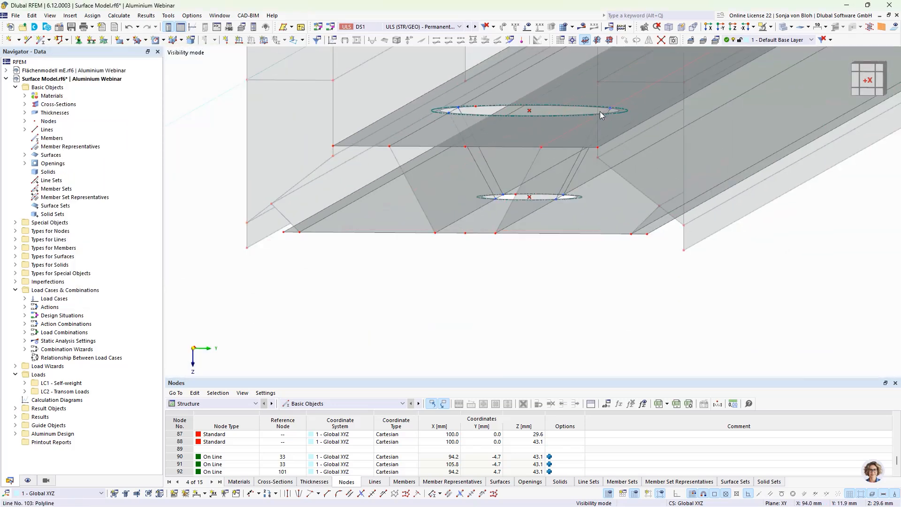
{"action": "left_click", "coordinate": [483, 176]}
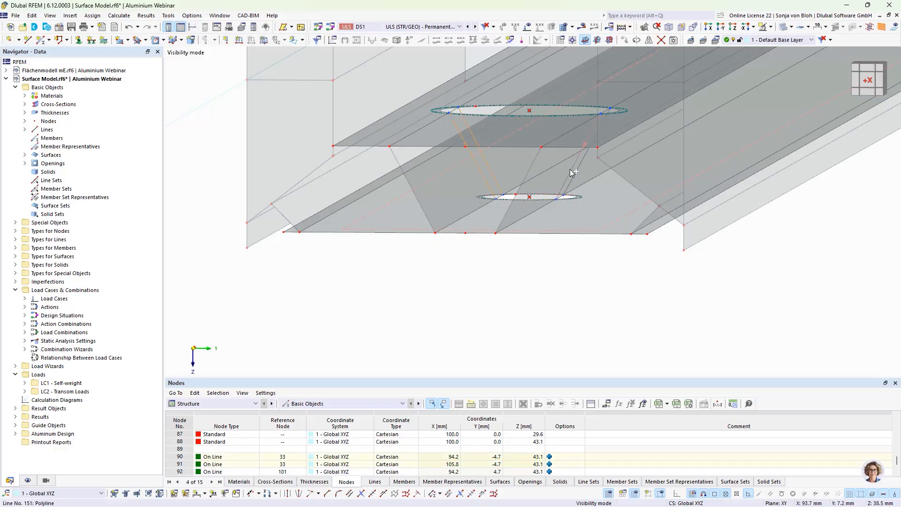
{"action": "scroll", "coordinate": [584, 197], "scroll_direction": "up", "scroll_amount": 4}
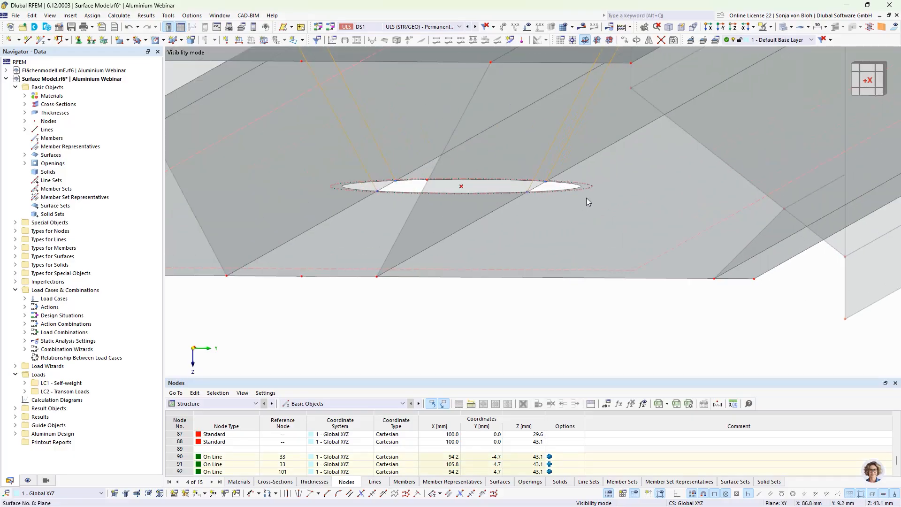
{"action": "scroll", "coordinate": [544, 223], "scroll_direction": "down", "scroll_amount": 4}
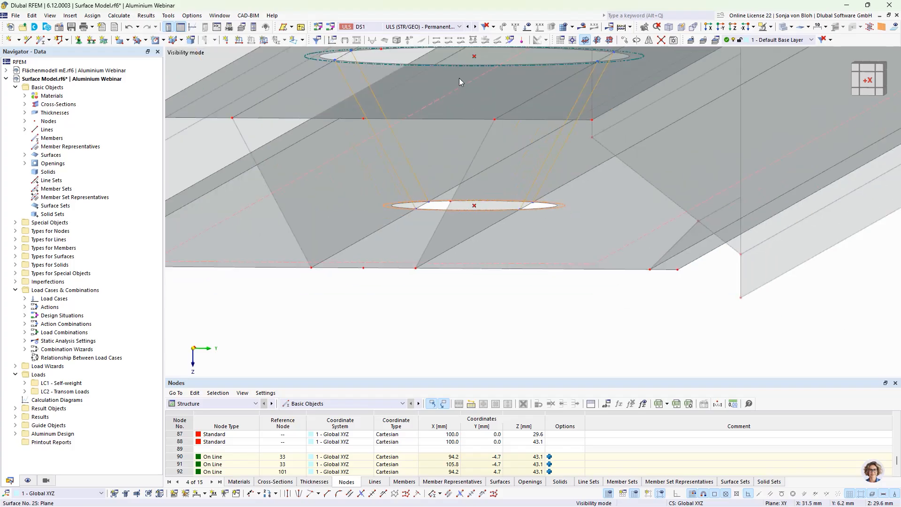
{"action": "middle_click_drag", "start_coordinate": [354, 73], "coordinate": [348, 179]}
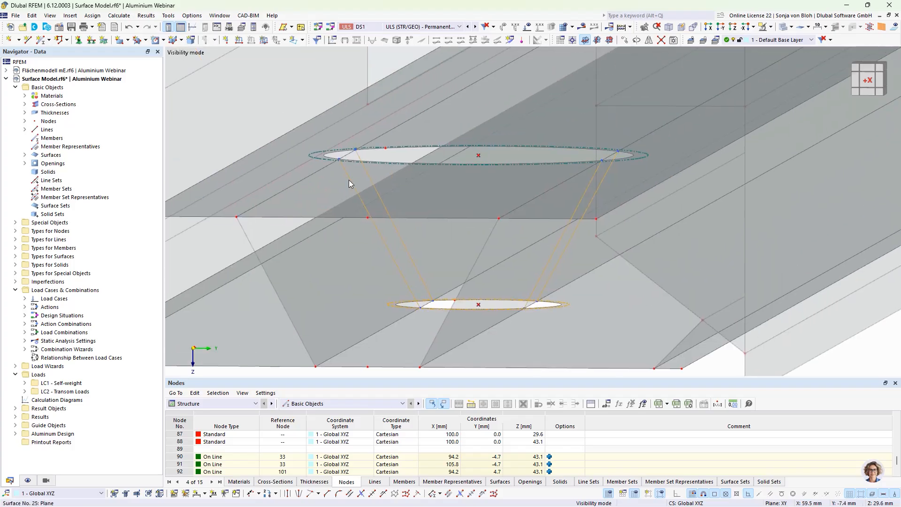
{"action": "left_click", "coordinate": [331, 163]}
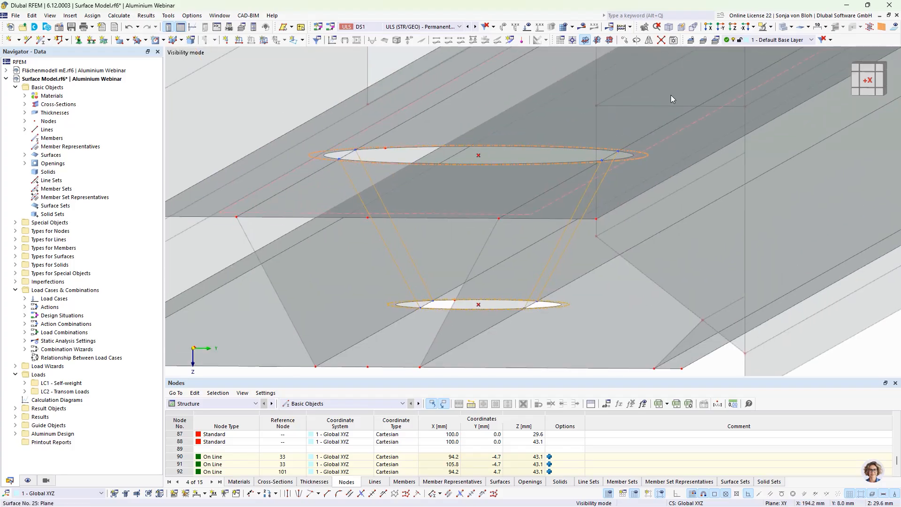
{"action": "left_click", "coordinate": [624, 40]}
{"action": "double_click", "coordinate": [419, 184]}
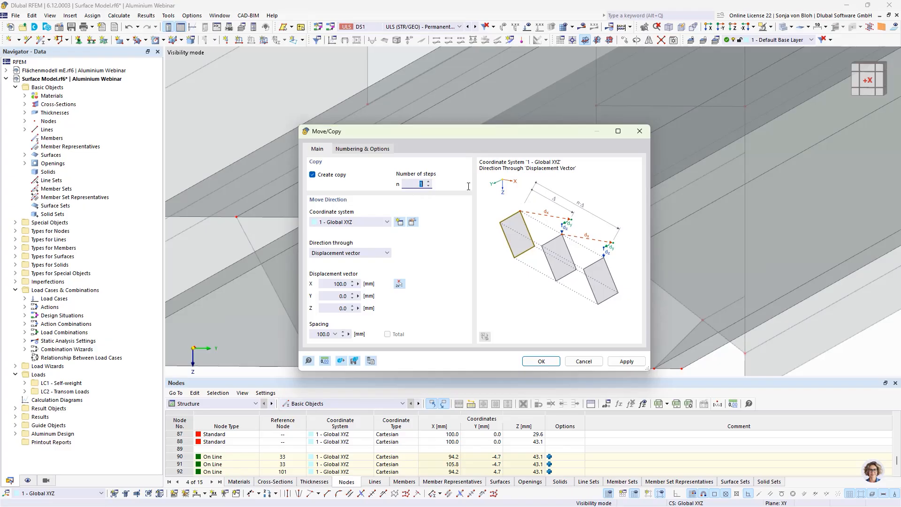
{"action": "type", "text": "5"}
{"action": "left_click_drag", "start_coordinate": [333, 284], "coordinate": [374, 284]}
{"action": "type", "text": "2"}
{"action": "left_click", "coordinate": [539, 361]}
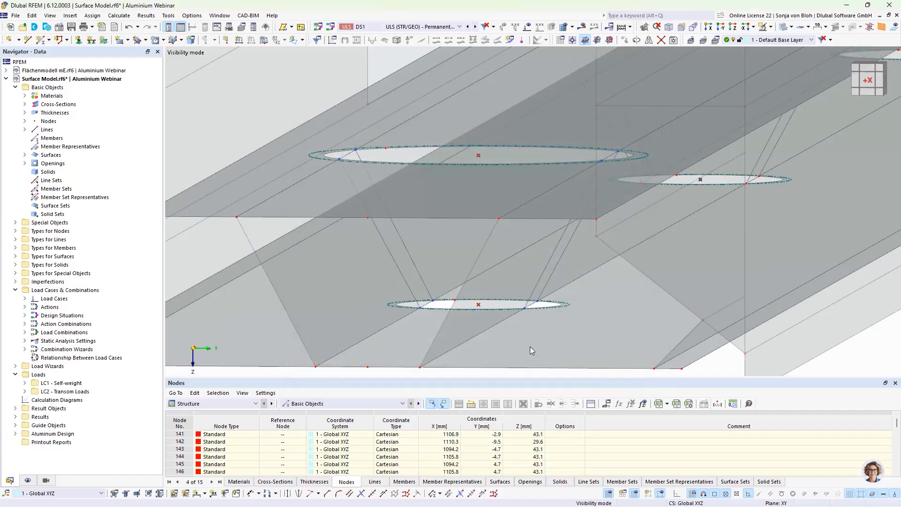
Isolate the two inclined web surfaces that run through the drill holes, using visibility by selected objects
{"action": "scroll", "coordinate": [481, 251], "scroll_direction": "down", "scroll_amount": 4}
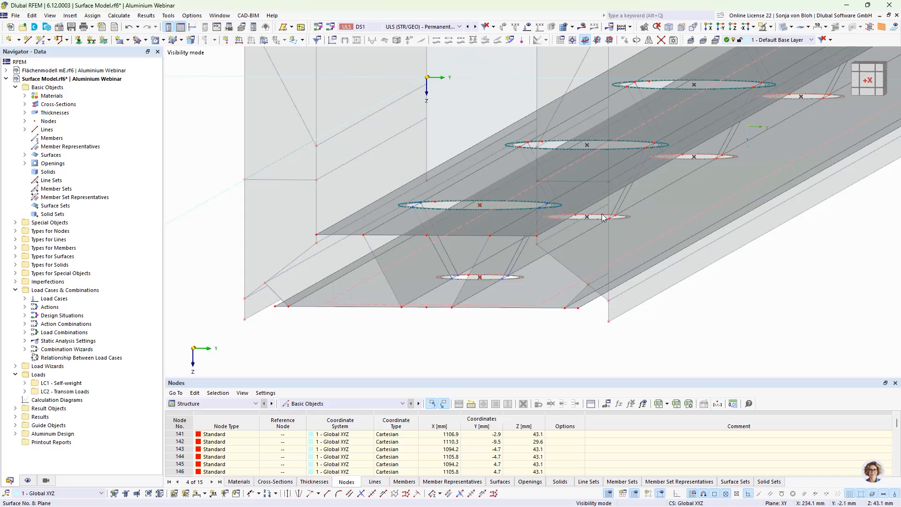
{"action": "left_click", "coordinate": [763, 27]}
{"action": "left_click", "coordinate": [771, 27]}
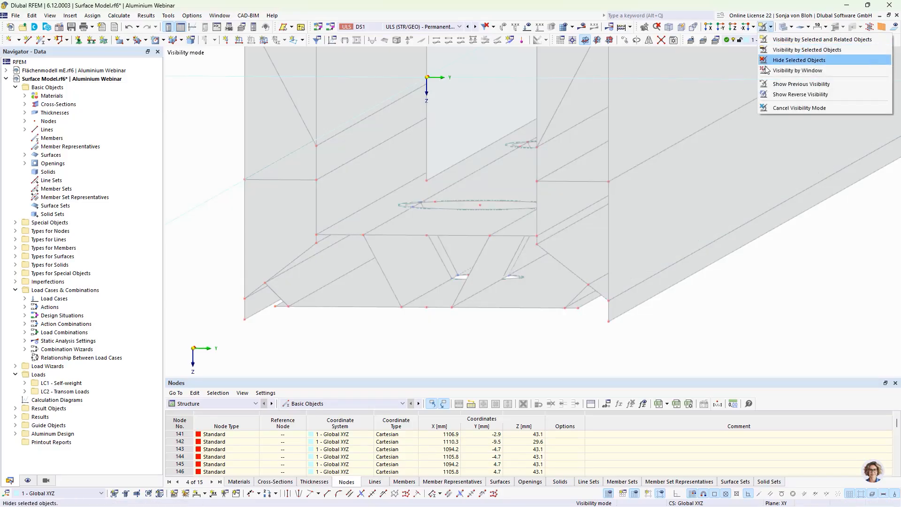
{"action": "left_click", "coordinate": [761, 103]}
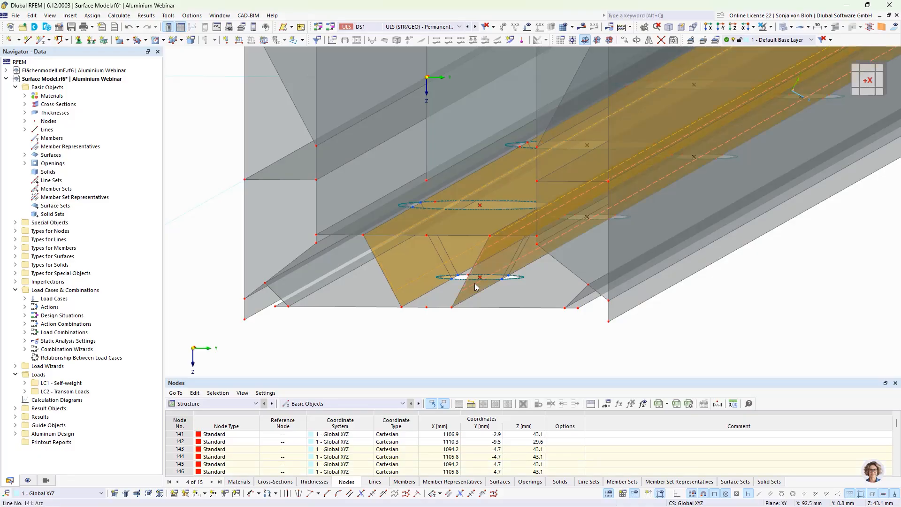
{"action": "left_click", "coordinate": [771, 27]}
{"action": "left_click", "coordinate": [773, 38]}
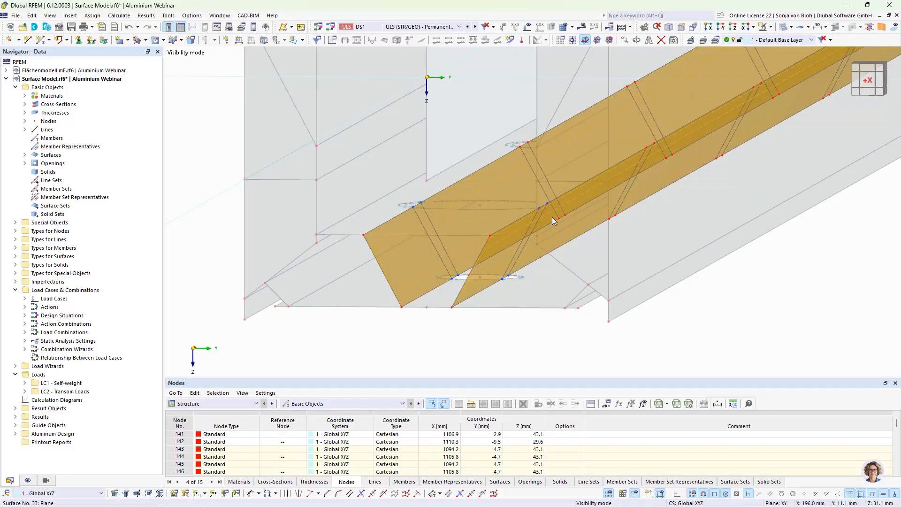
Divide the two inclined web surfaces with all intersecting lines
{"action": "right_click", "coordinate": [397, 259]}
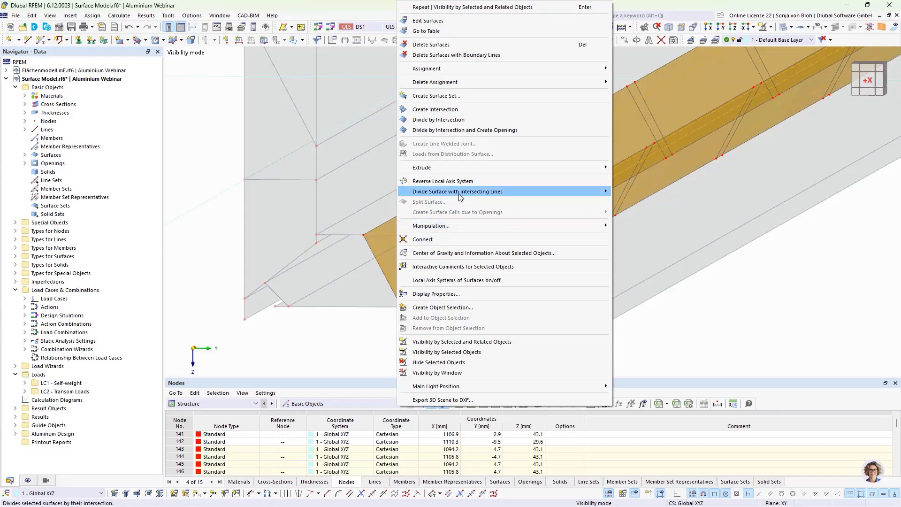
{"action": "mouse_move", "coordinate": [460, 195]}
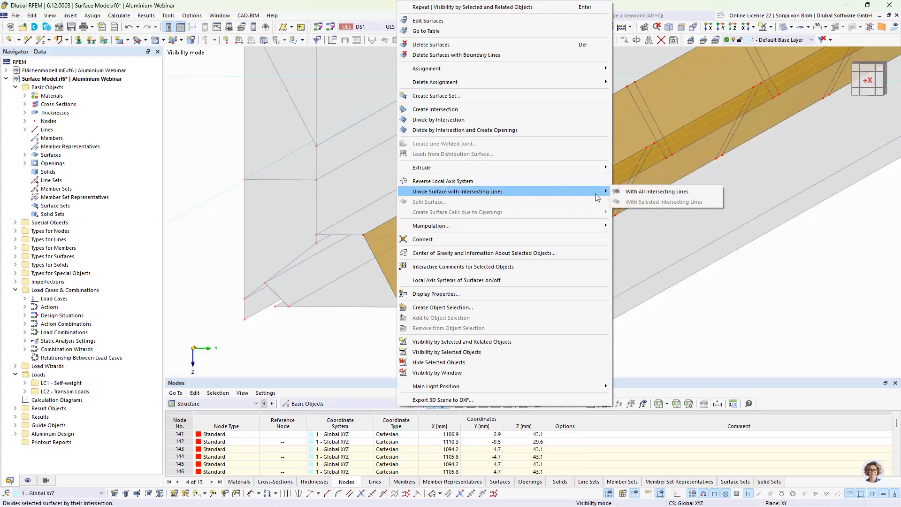
{"action": "left_click", "coordinate": [626, 191]}
{"action": "left_click", "coordinate": [464, 338]}
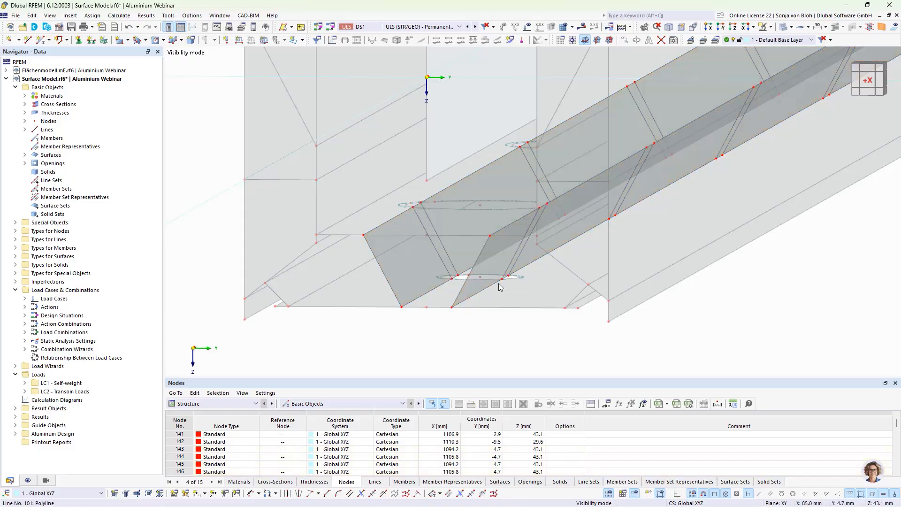
In the reverse Y view, delete the trapezoidal web pieces inside the first two drill holes, around X = 100 and 300 mm
{"action": "left_click", "coordinate": [723, 27]}
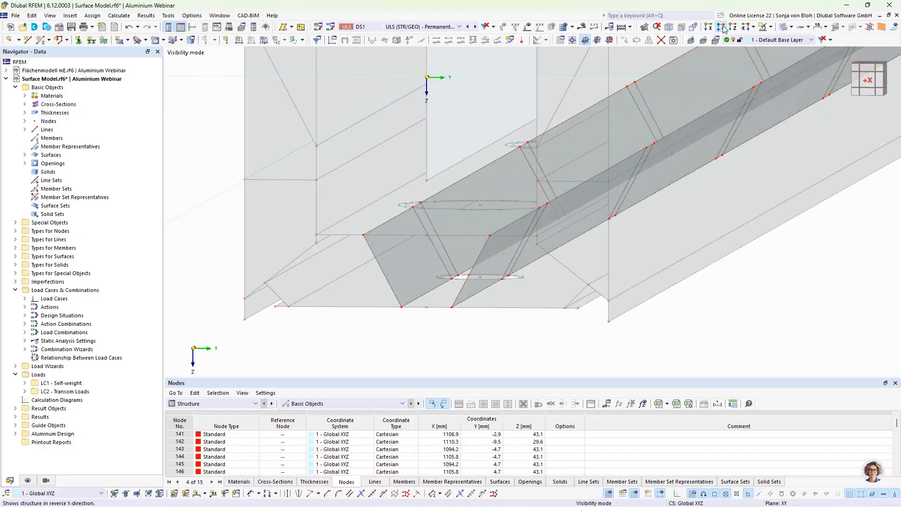
{"action": "middle_click_drag", "start_coordinate": [253, 246], "coordinate": [297, 266]}
{"action": "scroll", "coordinate": [276, 226], "scroll_direction": "up", "scroll_amount": 6}
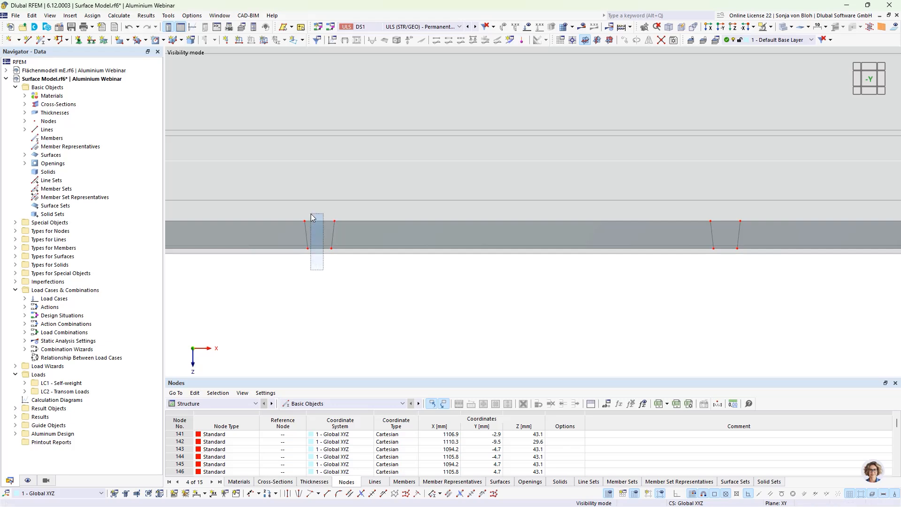
{"action": "left_click", "coordinate": [319, 232]}
{"action": "left_click", "coordinate": [310, 213]}
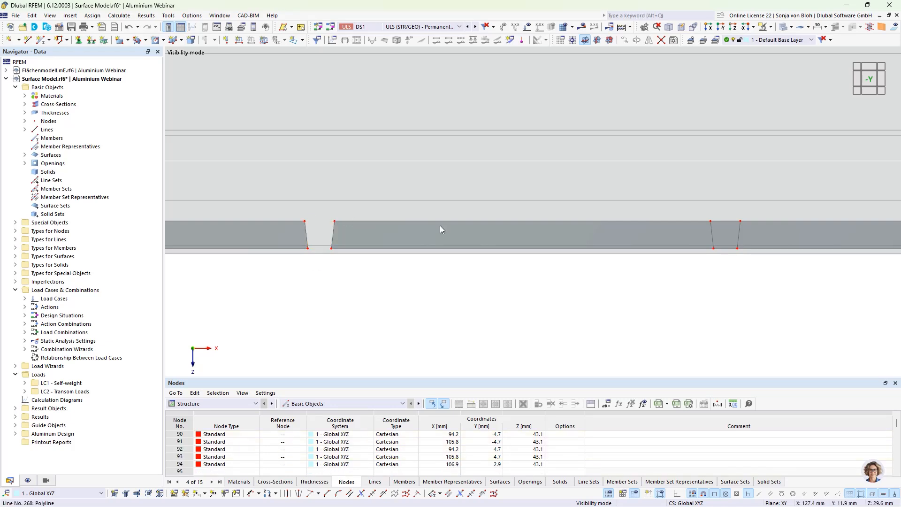
{"action": "middle_click_drag", "start_coordinate": [305, 284], "coordinate": [379, 334]}
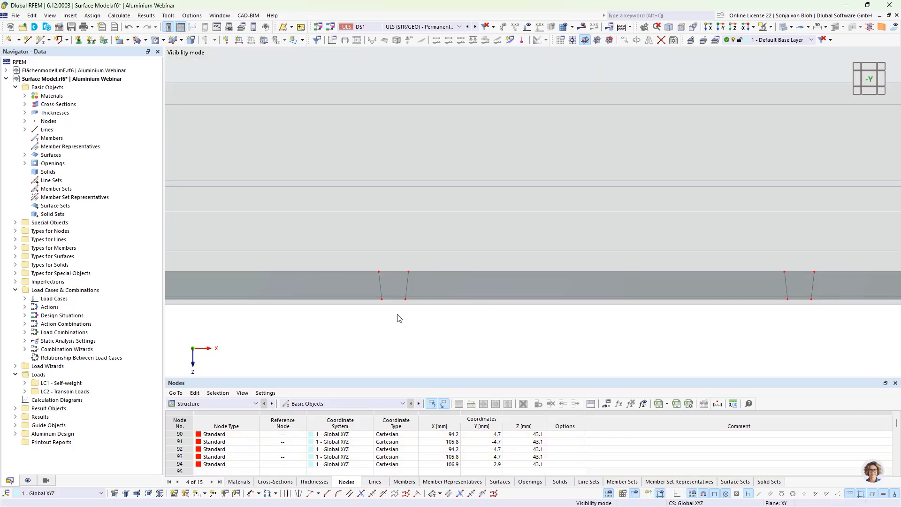
{"action": "left_click", "coordinate": [391, 280]}
{"action": "left_click", "coordinate": [390, 265]}
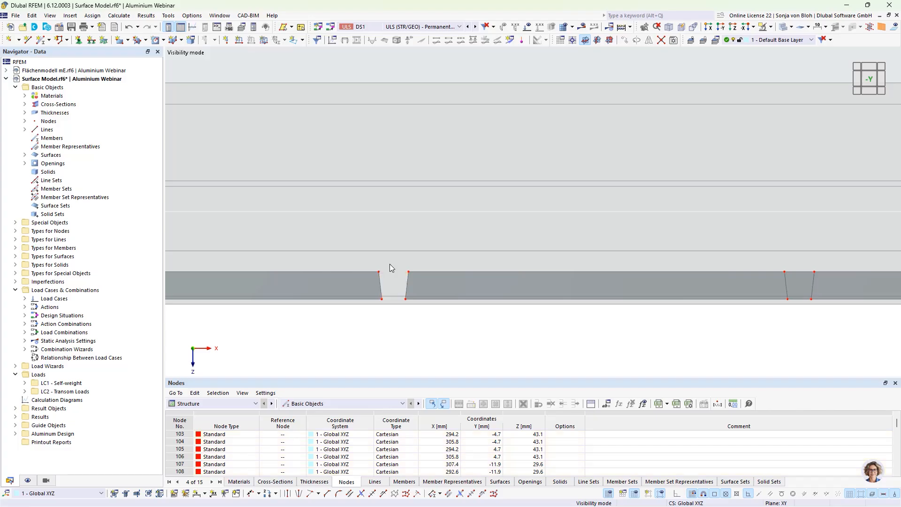
Delete the trapezoidal web pieces inside the third and fourth drill holes, around X = 500 and 700 mm
{"action": "scroll", "coordinate": [521, 334], "scroll_direction": "down", "scroll_amount": 2}
{"action": "middle_click_drag", "start_coordinate": [620, 344], "coordinate": [323, 351]}
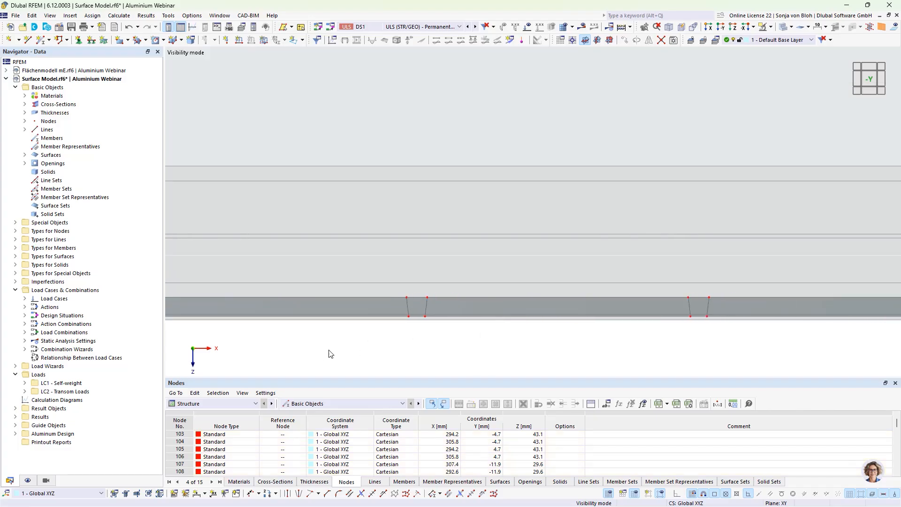
{"action": "left_click", "coordinate": [415, 292]}
{"action": "left_click", "coordinate": [415, 294]}
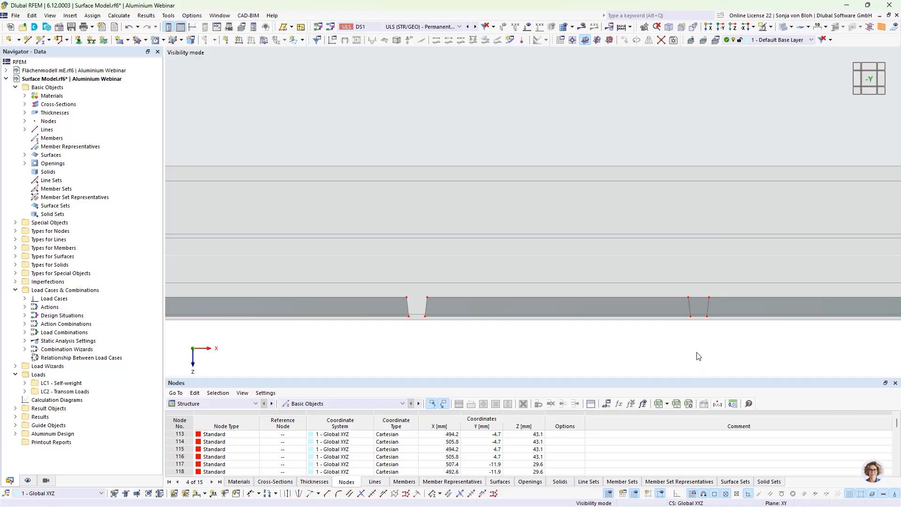
{"action": "middle_click_drag", "start_coordinate": [632, 353], "coordinate": [418, 370]}
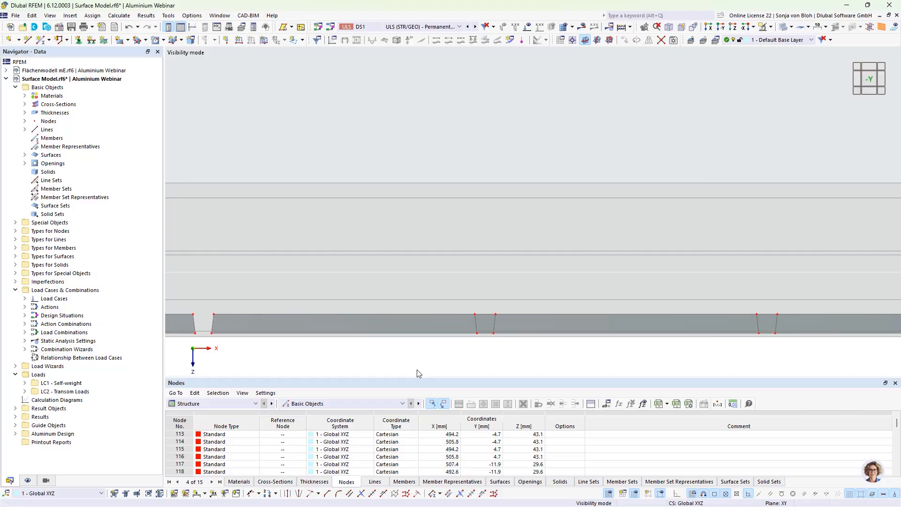
{"action": "left_click", "coordinate": [485, 312]}
{"action": "key", "text": "Delete"}
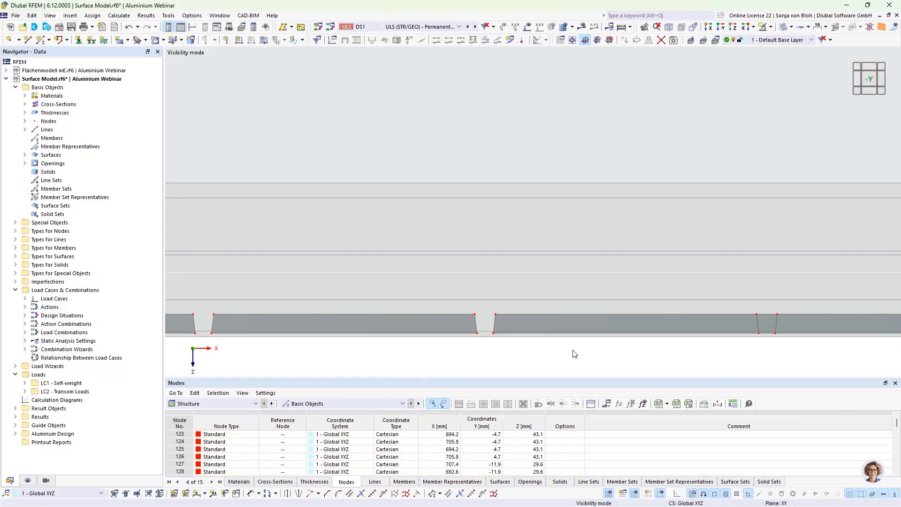
Delete the trapezoidal web pieces inside the last two drill holes, around X = 900 and 1100 mm
{"action": "middle_click_drag", "start_coordinate": [628, 352], "coordinate": [398, 352]}
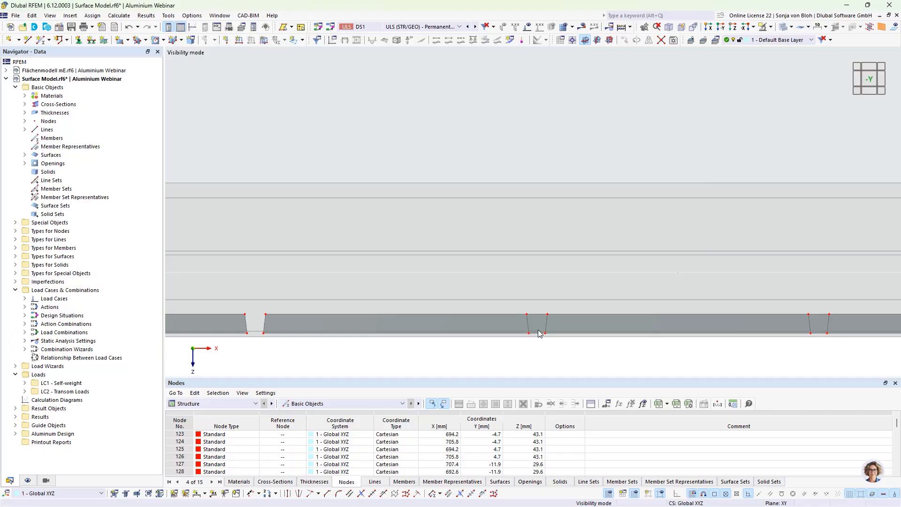
{"action": "left_click", "coordinate": [534, 307]}
{"action": "key", "text": "Delete"}
{"action": "middle_click_drag", "start_coordinate": [648, 358], "coordinate": [355, 351]}
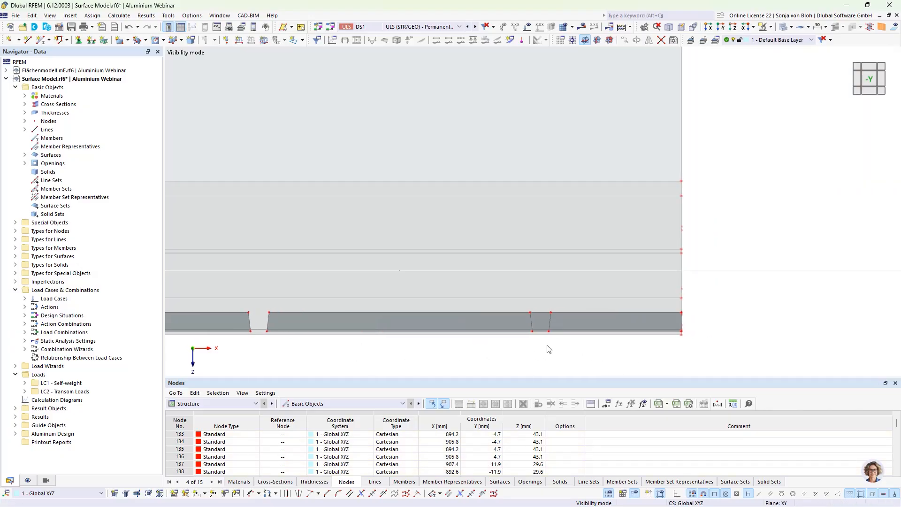
{"action": "left_click_drag", "start_coordinate": [545, 345], "coordinate": [539, 307]}
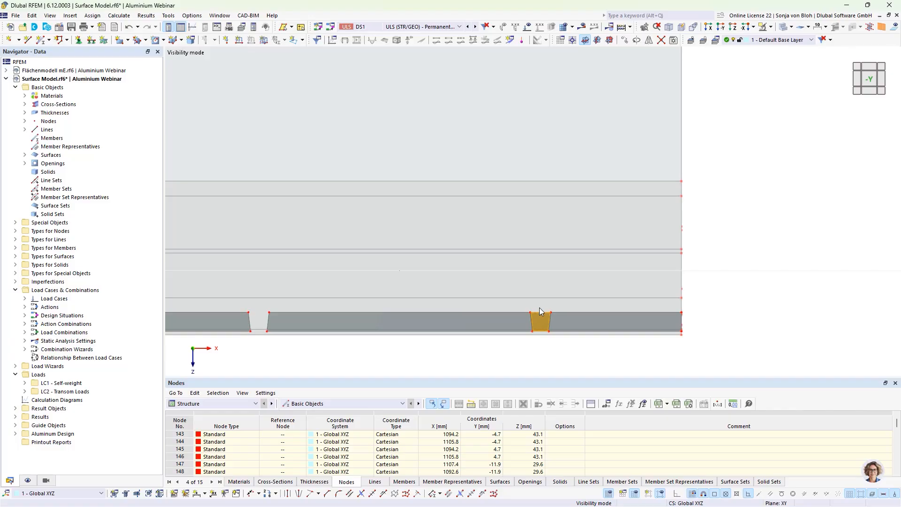
{"action": "key", "text": "Delete"}
Check the cut-out webs in an isometric view and cancel the visibility mode to show the whole profile
{"action": "scroll", "coordinate": [545, 253], "scroll_direction": "down", "scroll_amount": 4}
{"action": "scroll", "coordinate": [545, 253], "scroll_direction": "down", "scroll_amount": 3}
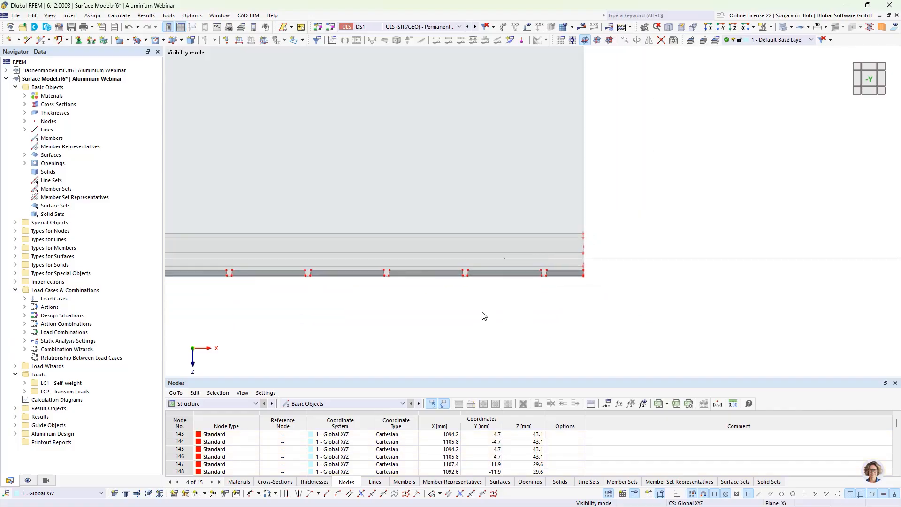
{"action": "middle_click_drag", "start_coordinate": [482, 313], "coordinate": [546, 335], "text": "ctrl"}
{"action": "mouse_move", "coordinate": [466, 308]}
{"action": "middle_mouse_down", "text": "ctrl"}
{"action": "mouse_move", "coordinate": [618, 287]}
{"action": "mouse_move", "coordinate": [460, 309]}
{"action": "mouse_move", "coordinate": [469, 314]}
{"action": "middle_mouse_up", "text": "ctrl"}
{"action": "scroll", "coordinate": [466, 303], "scroll_direction": "up", "scroll_amount": 1}
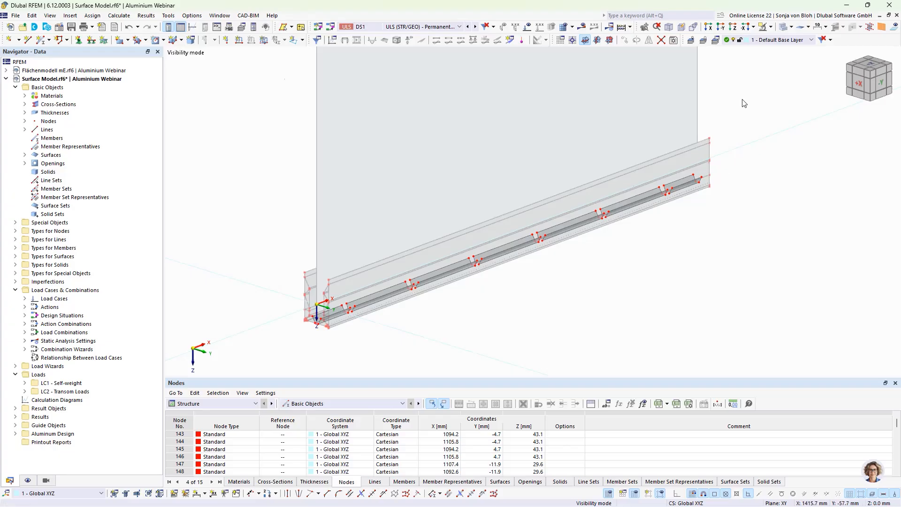
{"action": "left_click", "coordinate": [771, 27]}
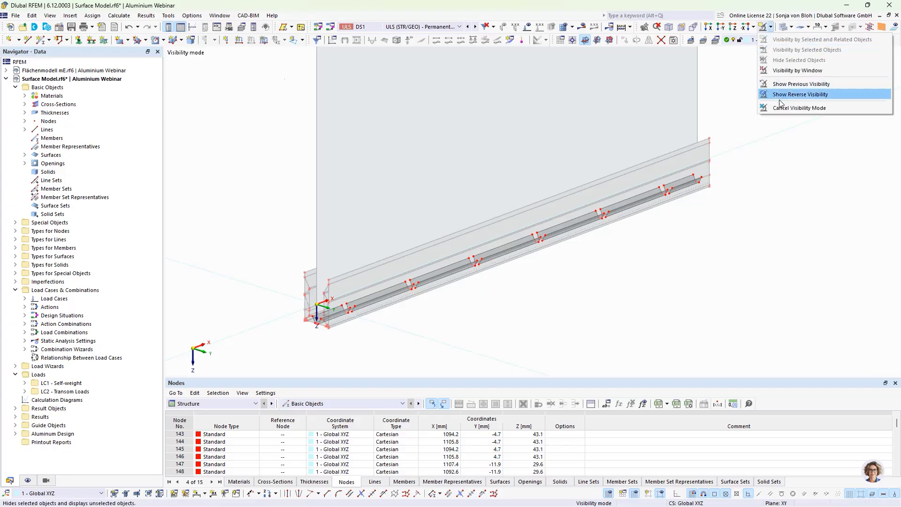
{"action": "left_click", "coordinate": [793, 107]}
{"action": "scroll", "coordinate": [245, 308], "scroll_direction": "up", "scroll_amount": 3}
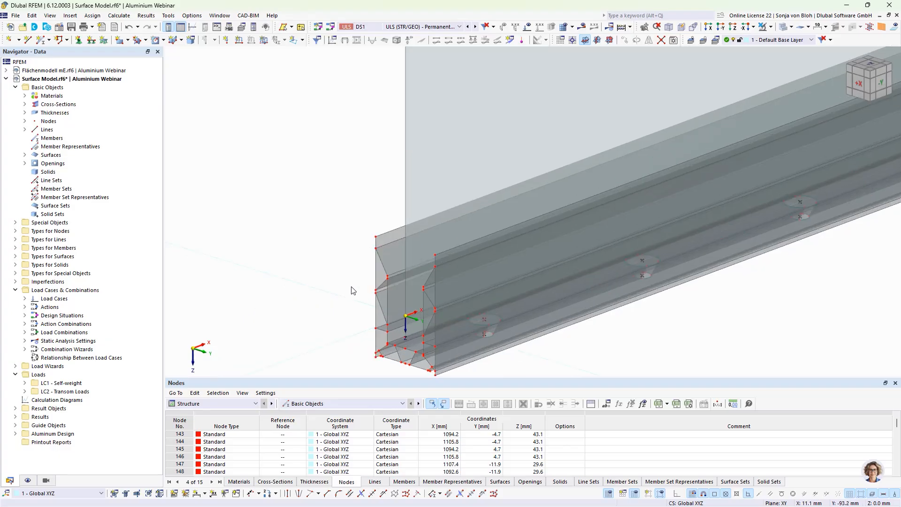
{"action": "scroll", "coordinate": [356, 289], "scroll_direction": "up", "scroll_amount": 1}
{"action": "left_click", "coordinate": [392, 228]}
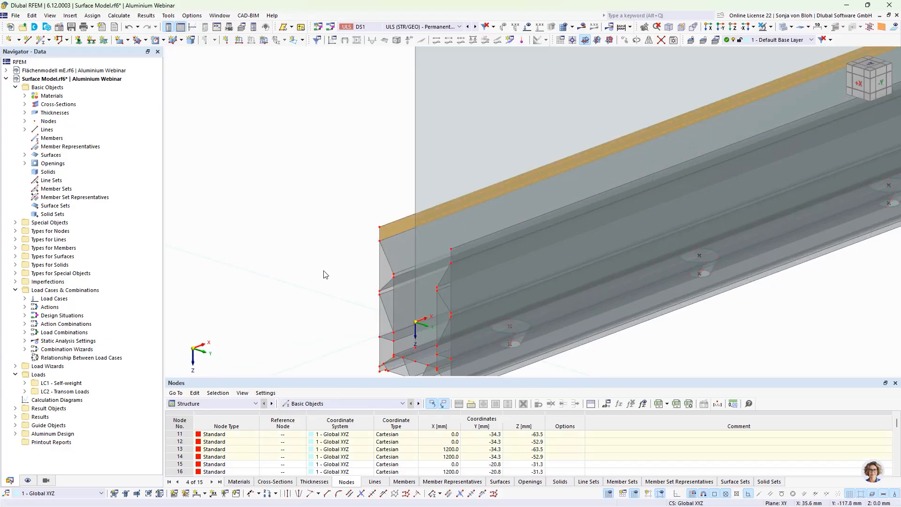
{"action": "scroll", "coordinate": [324, 275], "scroll_direction": "down", "scroll_amount": 2}
{"action": "scroll", "coordinate": [372, 344], "scroll_direction": "up", "scroll_amount": 2}
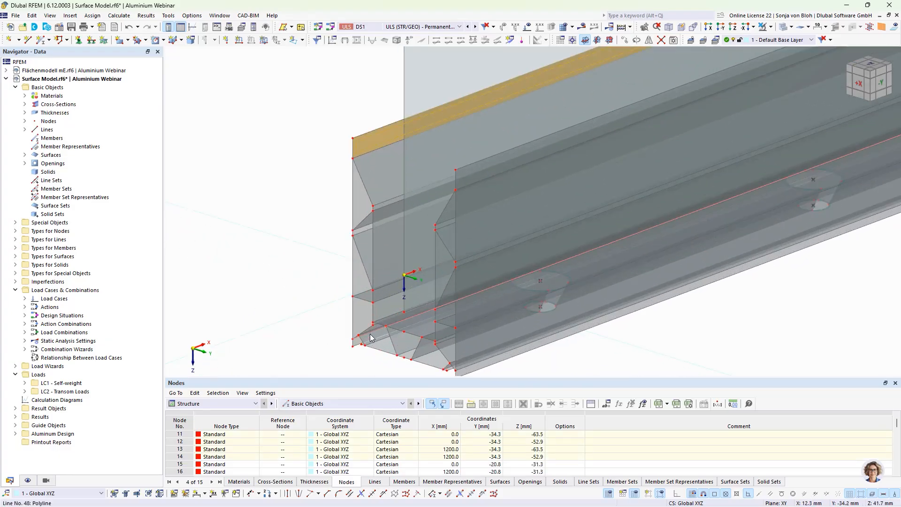
{"action": "left_click", "coordinate": [382, 297]}
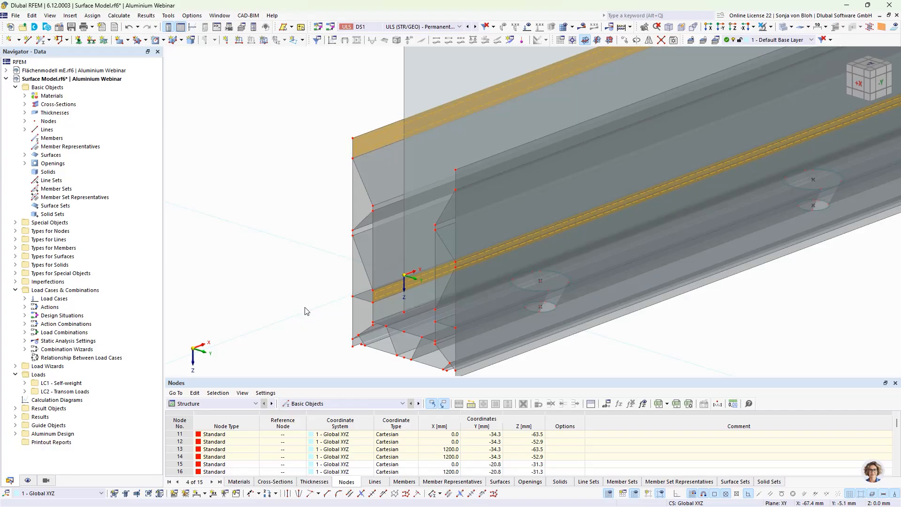
{"action": "left_click", "coordinate": [314, 200]}
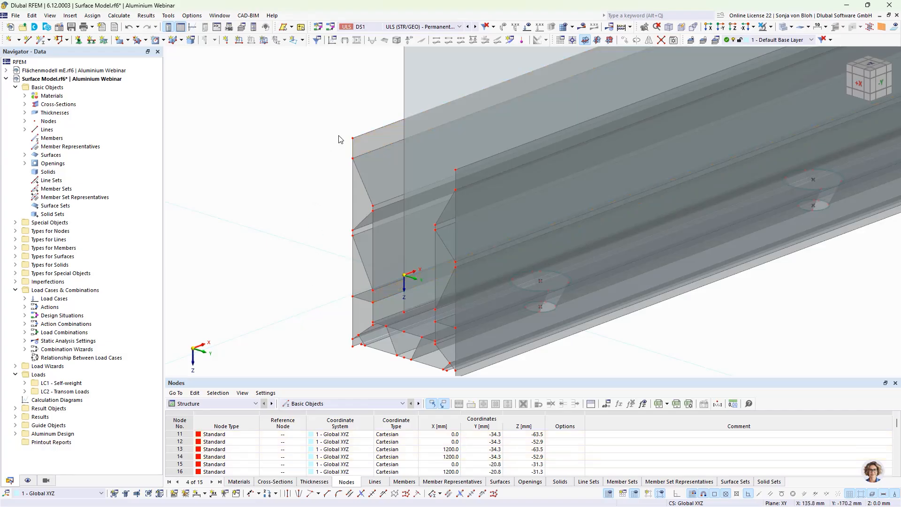
Copy the four short vertical end lines of the upper edge strips and lower inner strips 14 times, displaced 80 mm in X
{"action": "left_click", "coordinate": [354, 151]}
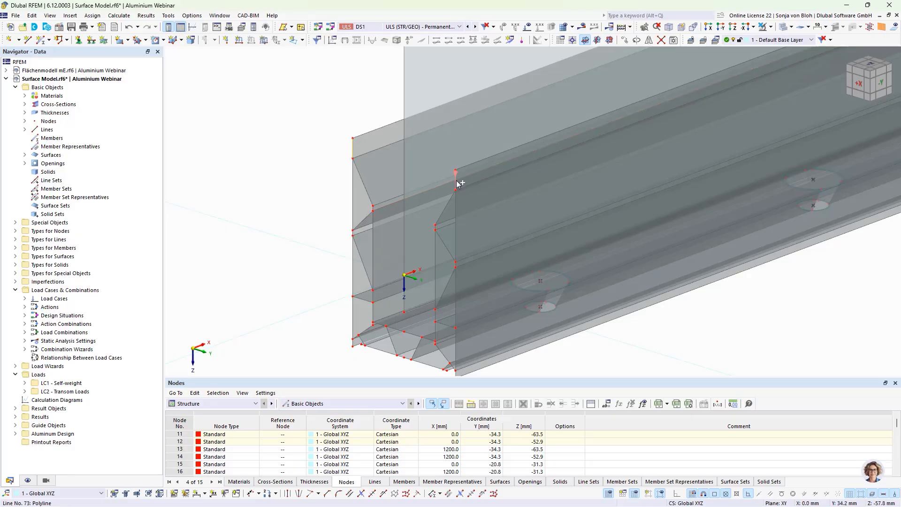
{"action": "left_click", "coordinate": [372, 296], "text": "ctrl"}
{"action": "left_click", "coordinate": [435, 317], "text": "ctrl"}
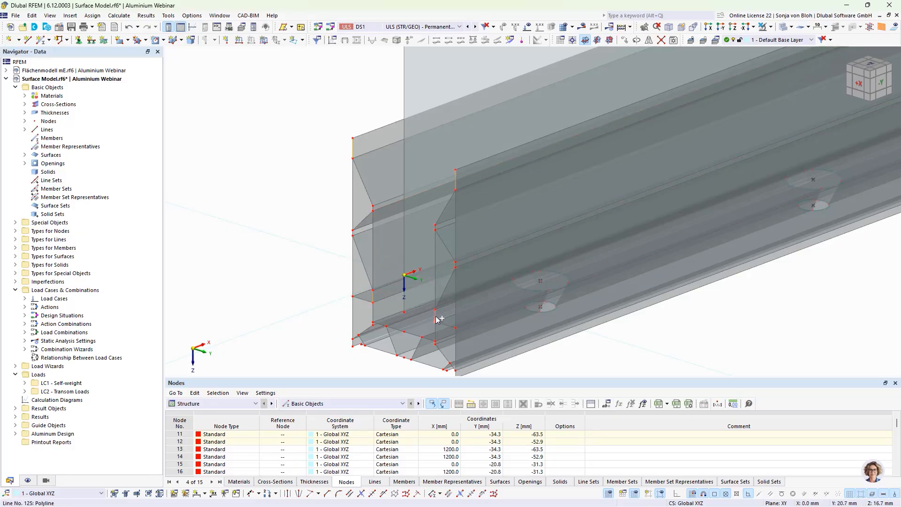
{"action": "left_click", "coordinate": [626, 40]}
{"action": "double_click", "coordinate": [428, 184]}
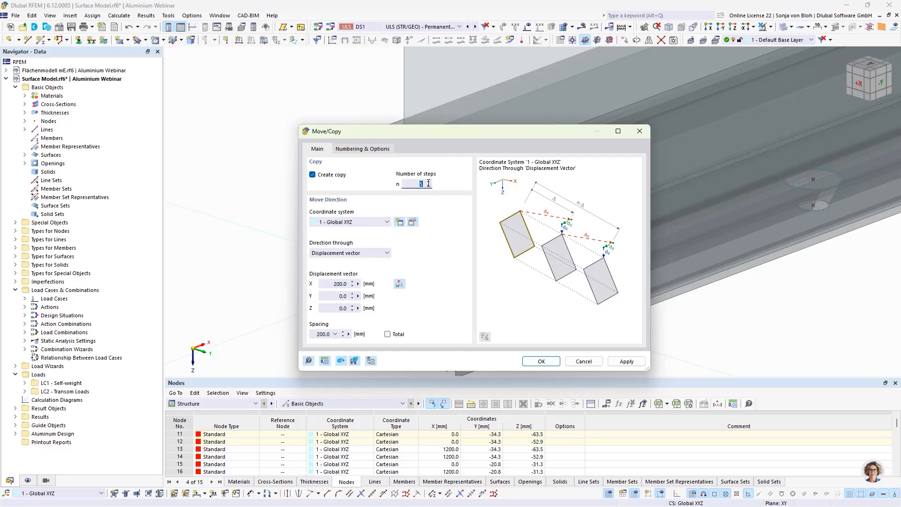
{"action": "type", "text": "14"}
{"action": "left_click_drag", "start_coordinate": [329, 284], "coordinate": [359, 288]}
{"action": "type", "text": "80"}
{"action": "left_click", "coordinate": [540, 361]}
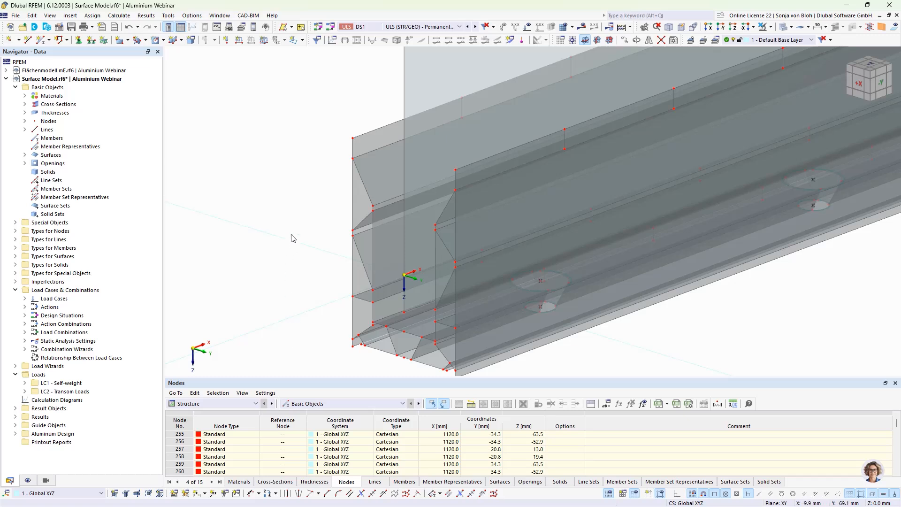
Divide the two upper edge strip surfaces and the two lower inner strip surfaces with all intersecting lines
{"action": "left_click", "coordinate": [364, 149]}
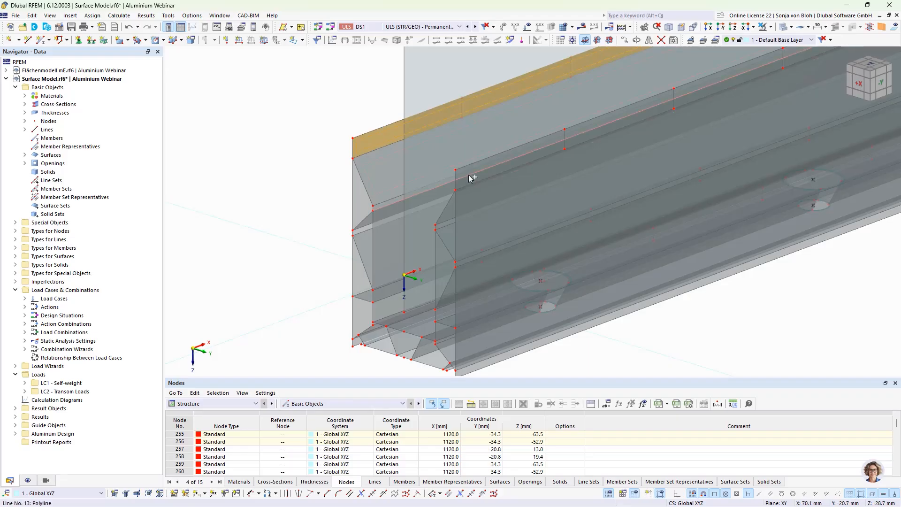
{"action": "scroll", "coordinate": [467, 172], "scroll_direction": "up", "scroll_amount": 3}
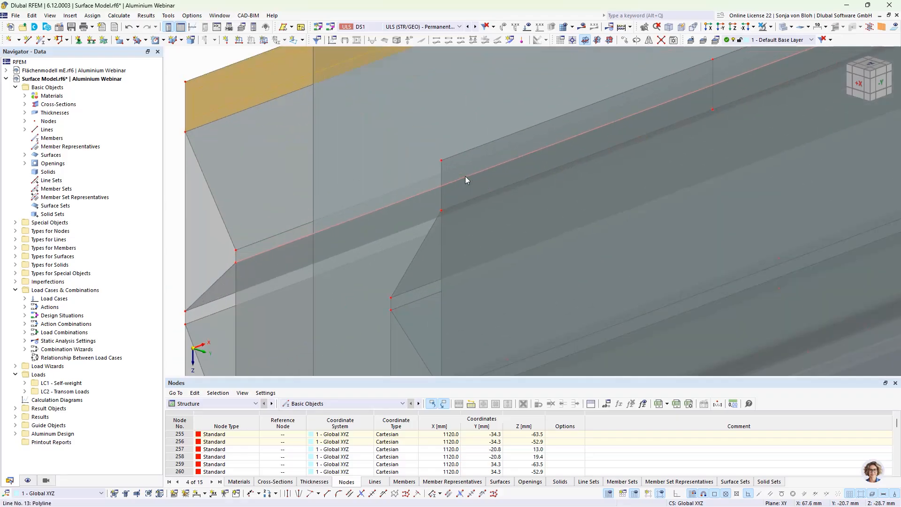
{"action": "scroll", "coordinate": [426, 195], "scroll_direction": "down", "scroll_amount": 5}
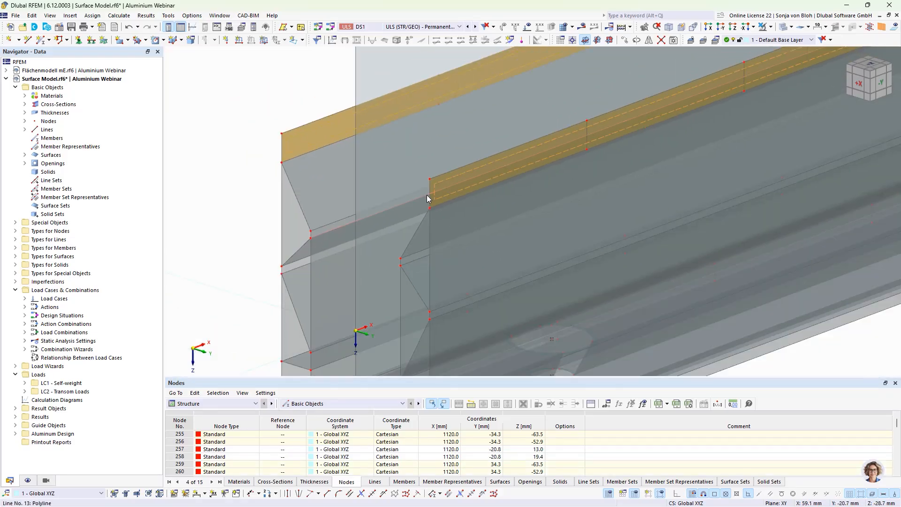
{"action": "scroll", "coordinate": [381, 297], "scroll_direction": "up", "scroll_amount": 5}
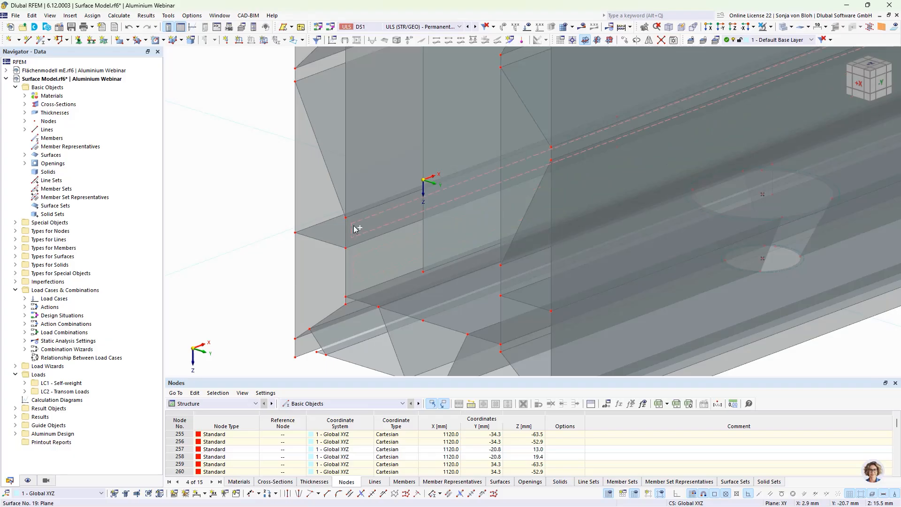
{"action": "left_click", "coordinate": [355, 228]}
{"action": "scroll", "coordinate": [437, 261], "scroll_direction": "down", "scroll_amount": 2}
{"action": "scroll", "coordinate": [440, 264], "scroll_direction": "up", "scroll_amount": 2}
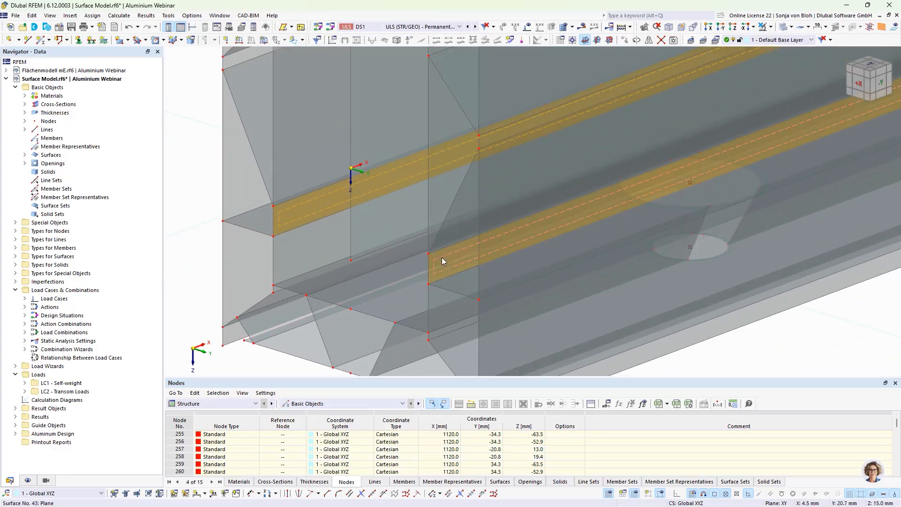
{"action": "right_click", "coordinate": [442, 261]}
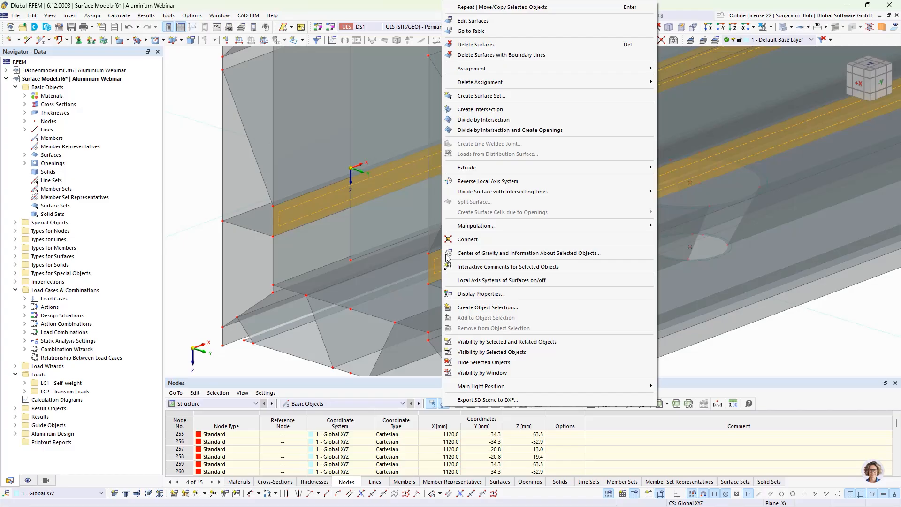
{"action": "mouse_move", "coordinate": [489, 195]}
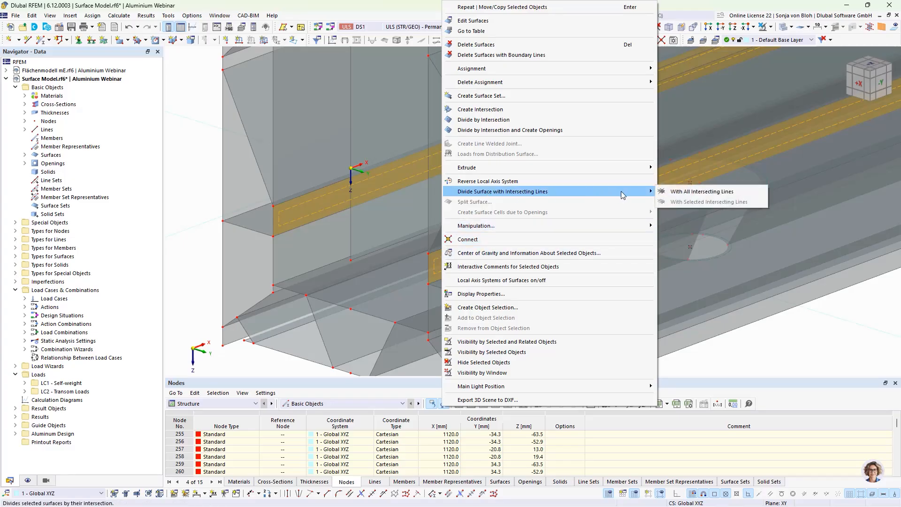
{"action": "left_click", "coordinate": [683, 191]}
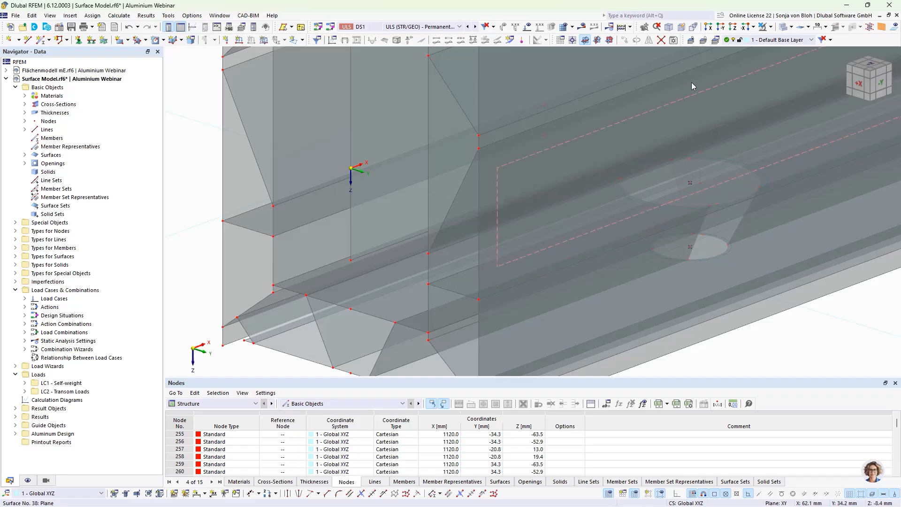
Select the divided upper and lower strips plus the central vertical surface in the X view and isolate them by visibility
{"action": "left_click", "coordinate": [708, 28]}
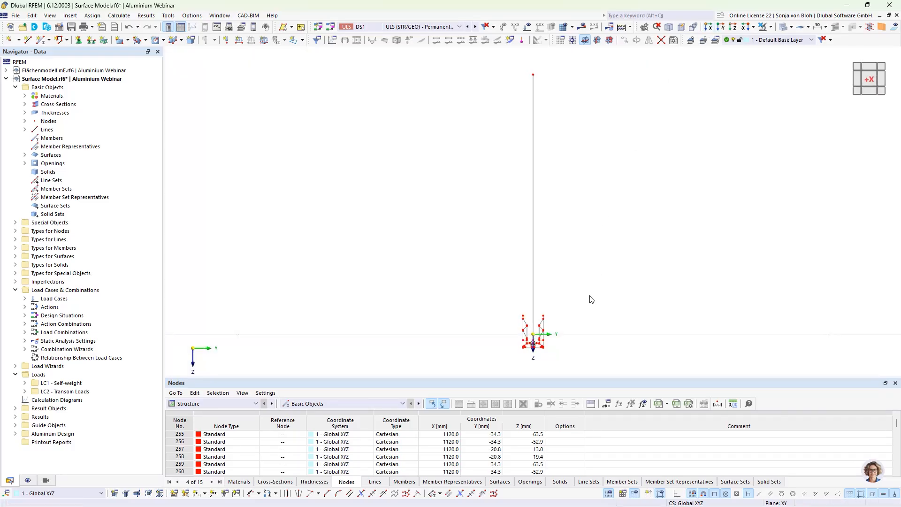
{"action": "scroll", "coordinate": [528, 315], "scroll_direction": "up", "scroll_amount": 5}
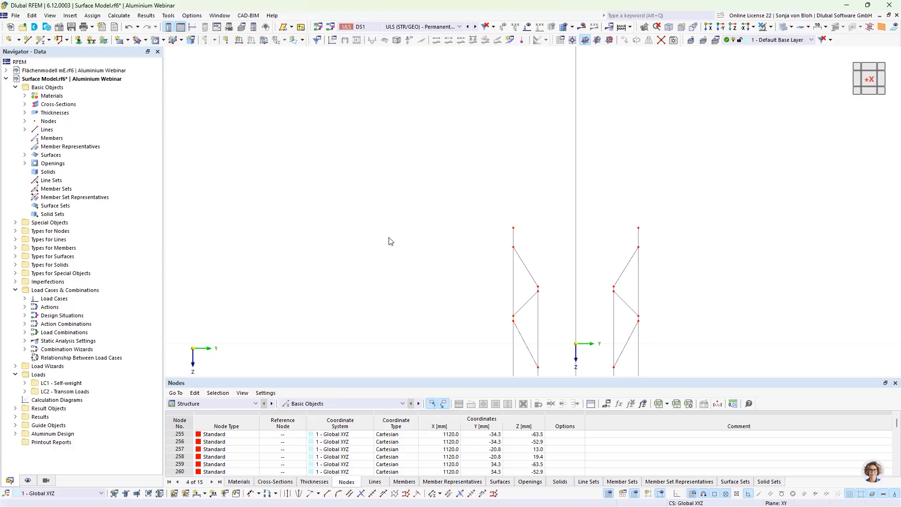
{"action": "middle_click_drag", "start_coordinate": [388, 241], "coordinate": [318, 161]}
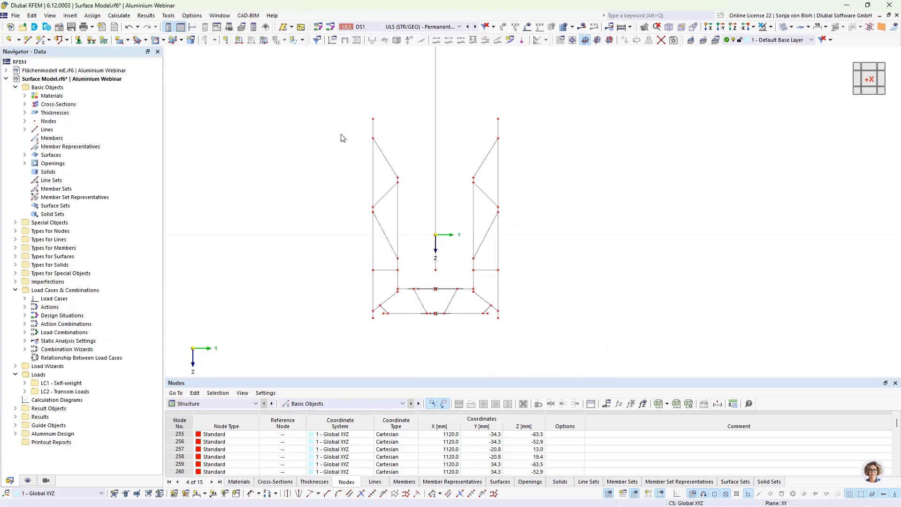
{"action": "left_click_drag", "start_coordinate": [383, 129], "coordinate": [346, 126]}
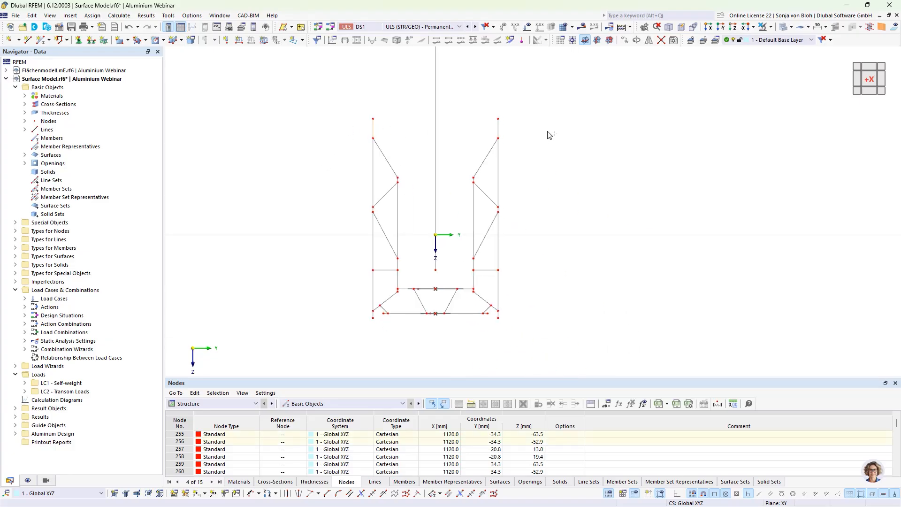
{"action": "left_click_drag", "start_coordinate": [515, 133], "coordinate": [489, 125]}
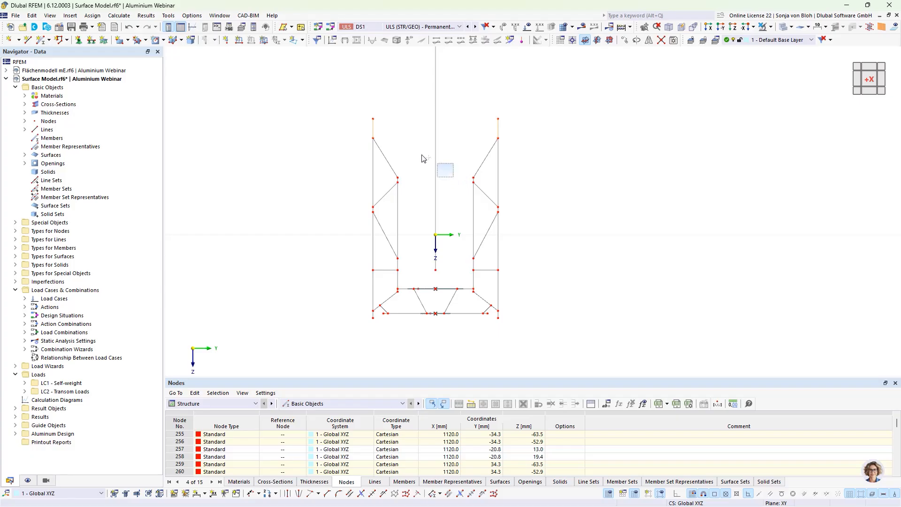
{"action": "scroll", "coordinate": [407, 280], "scroll_direction": "up", "scroll_amount": 2}
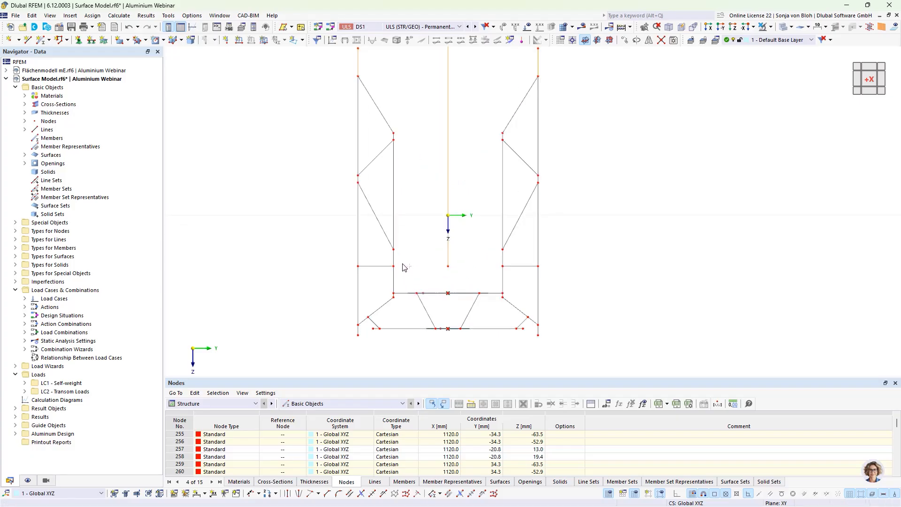
{"action": "left_click_drag", "start_coordinate": [394, 258], "coordinate": [390, 257]}
{"action": "left_click_drag", "start_coordinate": [512, 260], "coordinate": [496, 257]}
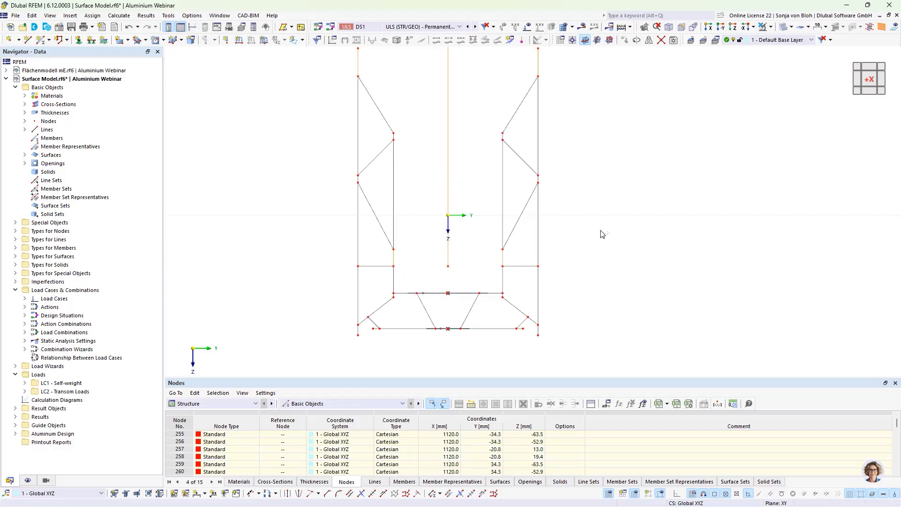
{"action": "left_click", "coordinate": [771, 27]}
{"action": "left_click", "coordinate": [798, 39]}
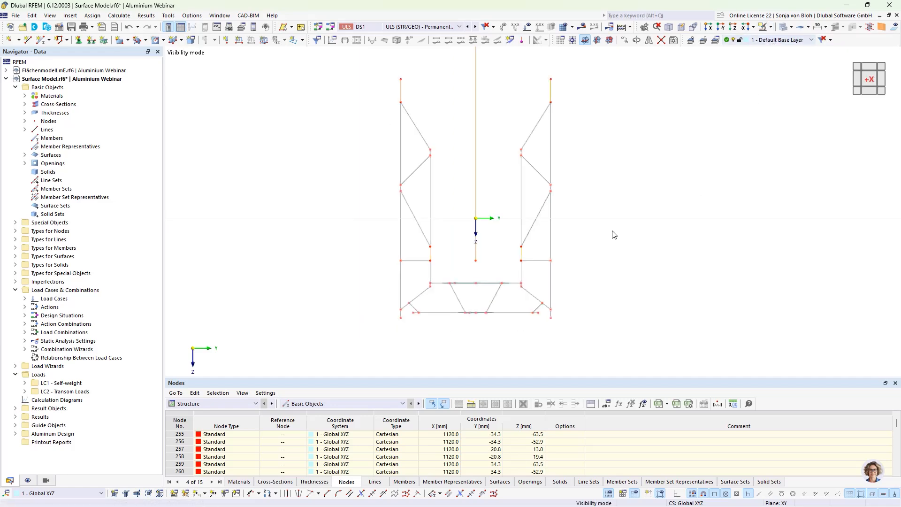
{"action": "middle_click_drag", "start_coordinate": [662, 266], "coordinate": [639, 275], "text": "ctrl"}
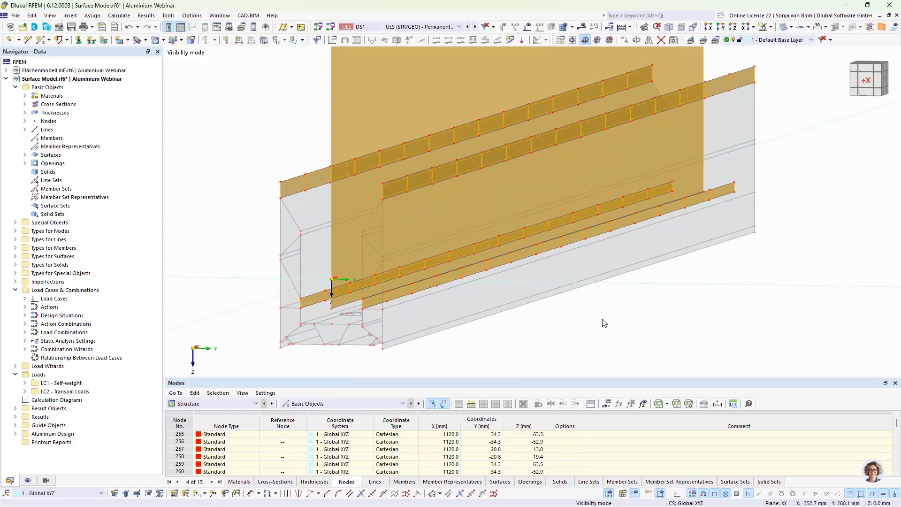
{"action": "left_click", "coordinate": [593, 329]}
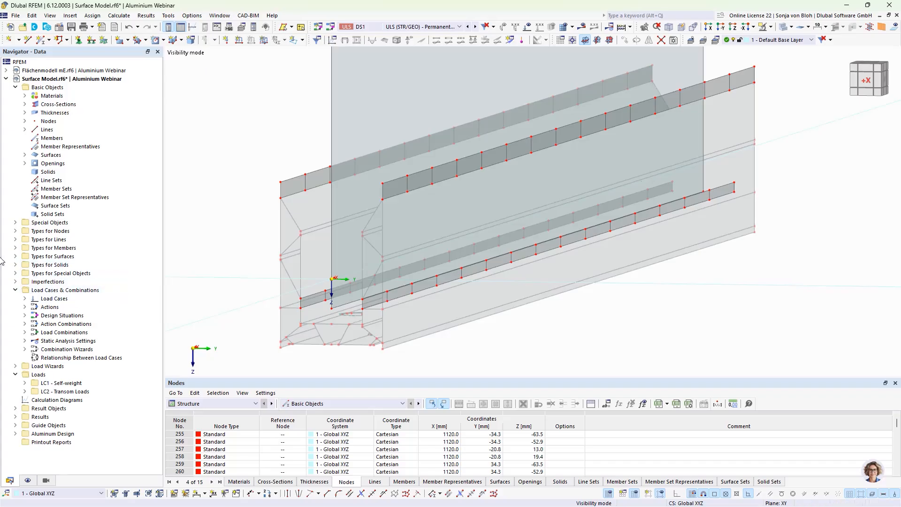
Create a new surface contact and add the second and fourth segments of both +Y-side strips to group 1: surfaces 85, 87, 100 and 102
{"action": "left_click", "coordinate": [16, 223]}
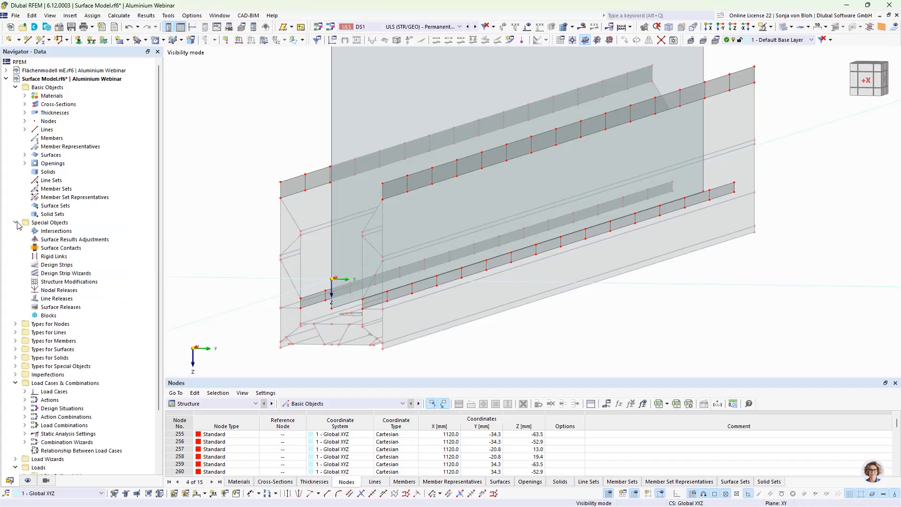
{"action": "right_click", "coordinate": [51, 248]}
{"action": "left_click", "coordinate": [69, 265]}
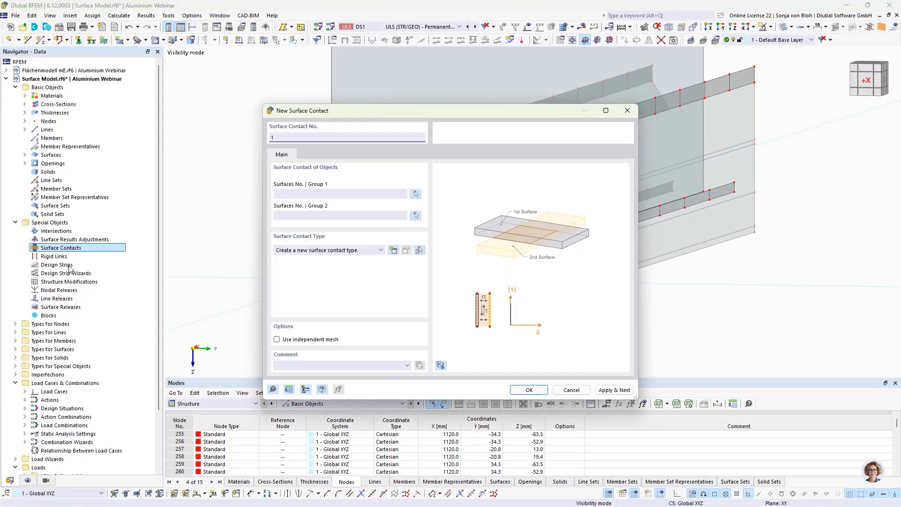
{"action": "left_click", "coordinate": [415, 194]}
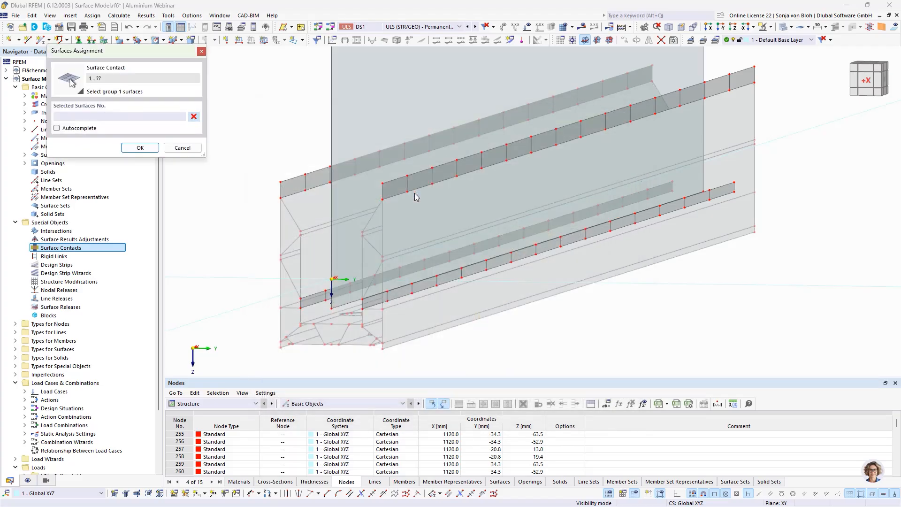
{"action": "scroll", "coordinate": [533, 347], "scroll_direction": "up", "scroll_amount": 5}
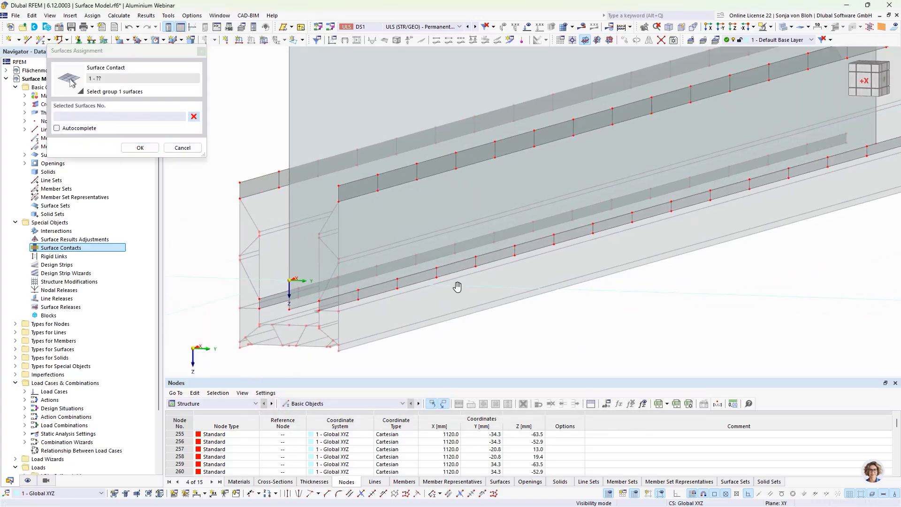
{"action": "scroll", "coordinate": [457, 286], "scroll_direction": "up", "scroll_amount": 2}
{"action": "left_click", "coordinate": [400, 136]}
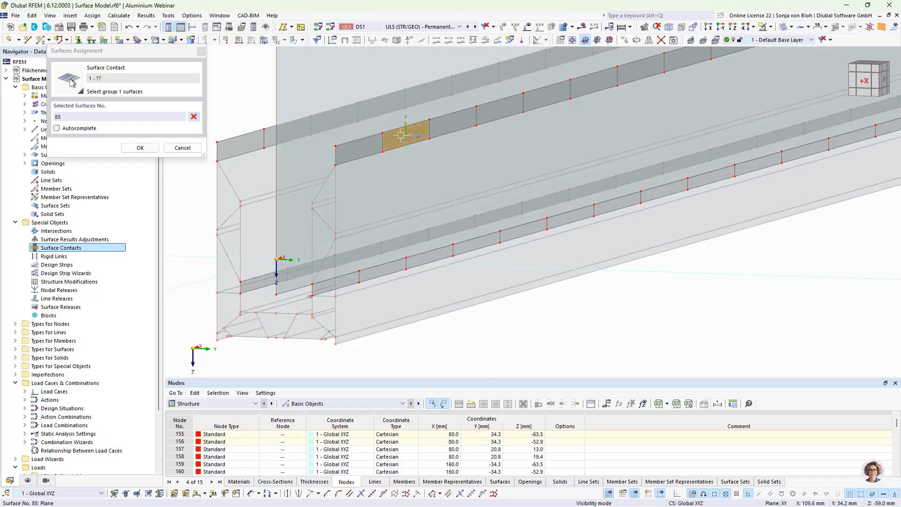
{"action": "left_click", "coordinate": [377, 270]}
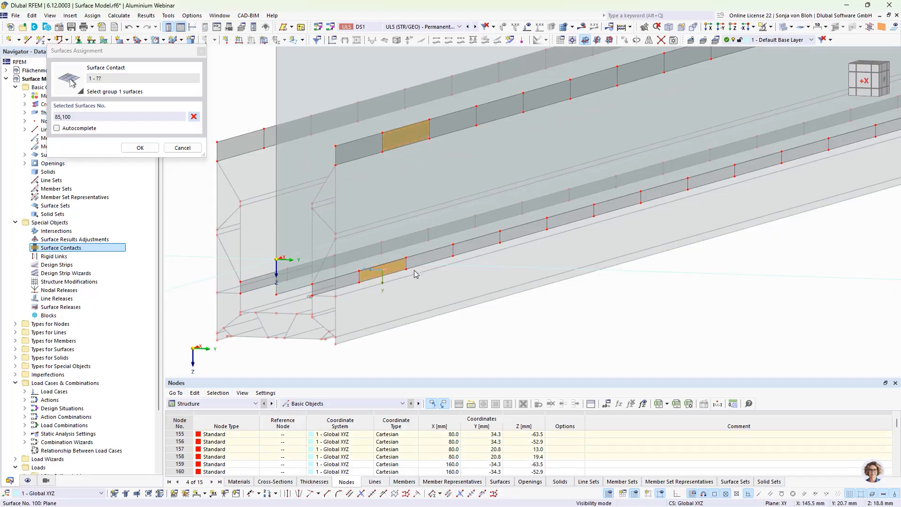
{"action": "left_click", "coordinate": [489, 113]}
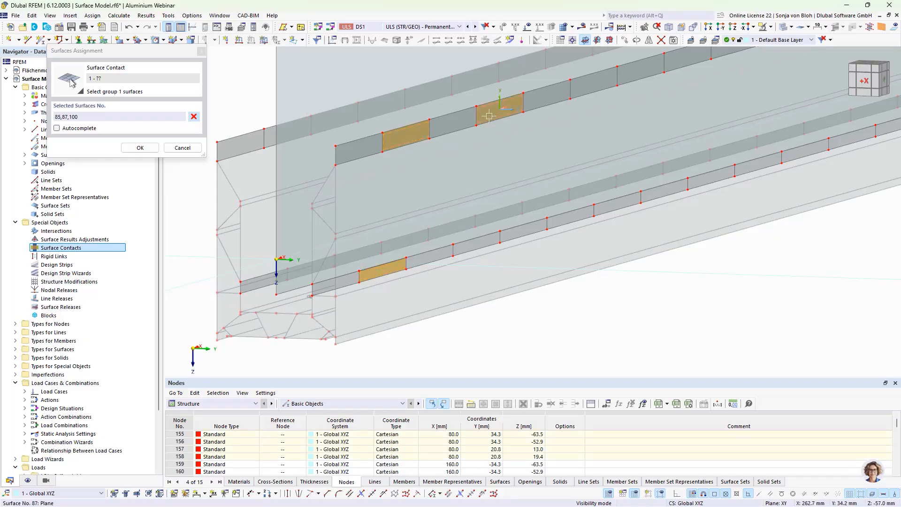
{"action": "left_click", "coordinate": [476, 243]}
Add the next three alternating segments of both +Y-side strips to group 1: surfaces 89, 91, 93, 104, 106 and 108
{"action": "middle_click_drag", "start_coordinate": [621, 213], "coordinate": [547, 250]}
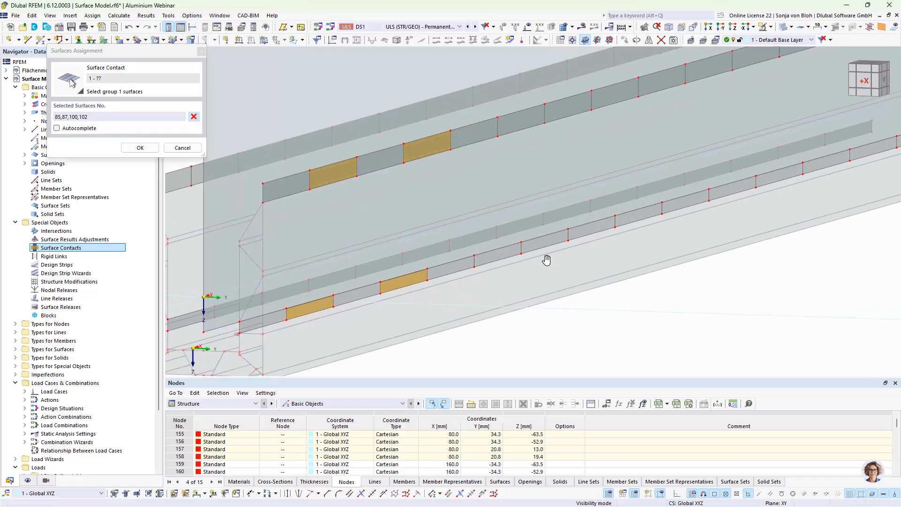
{"action": "left_click", "coordinate": [514, 119]}
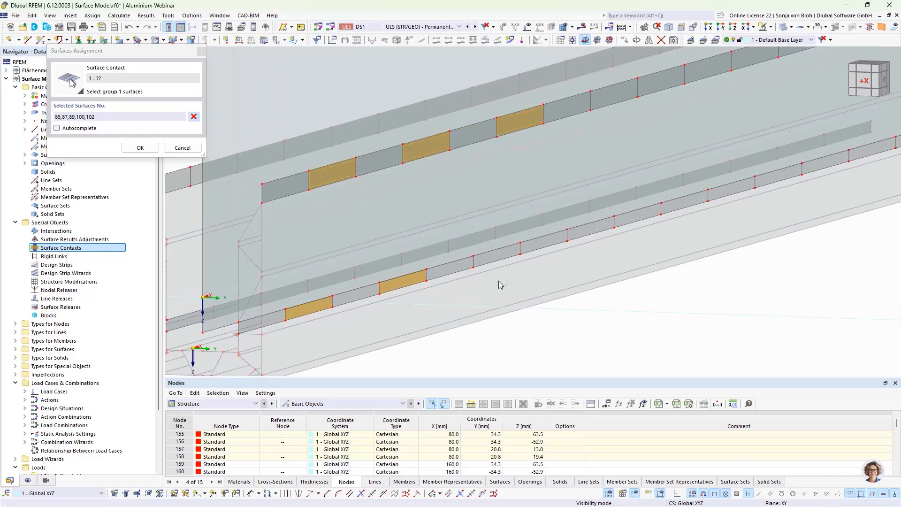
{"action": "left_click", "coordinate": [491, 256]}
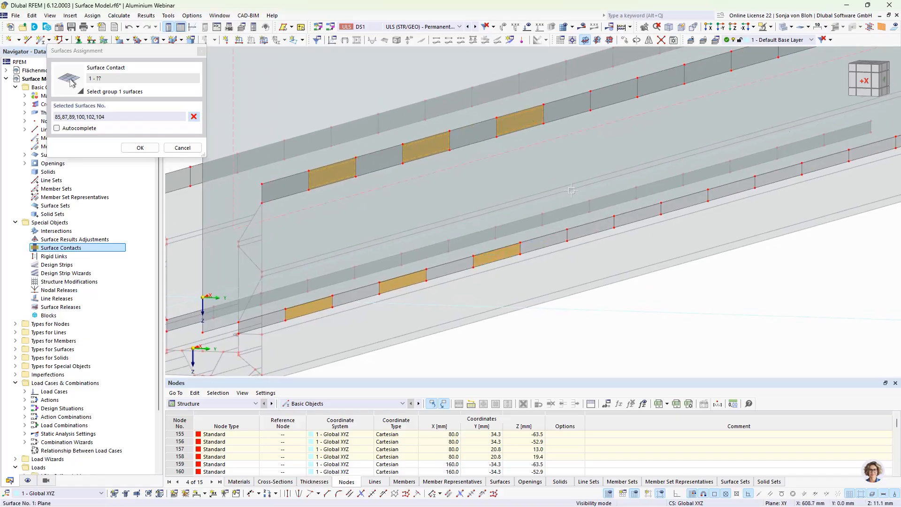
{"action": "left_click", "coordinate": [612, 97]}
{"action": "left_click", "coordinate": [588, 230]}
{"action": "middle_click_drag", "start_coordinate": [740, 294], "coordinate": [647, 306]}
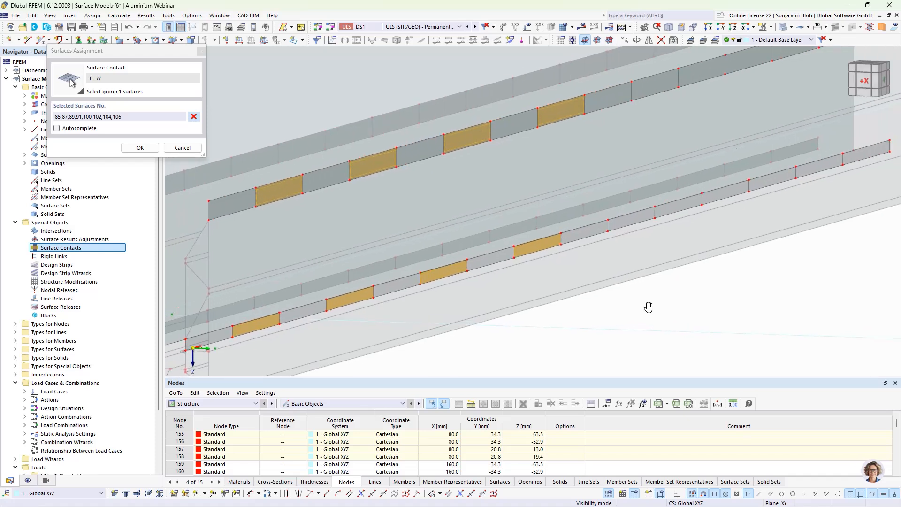
{"action": "left_click", "coordinate": [612, 81]}
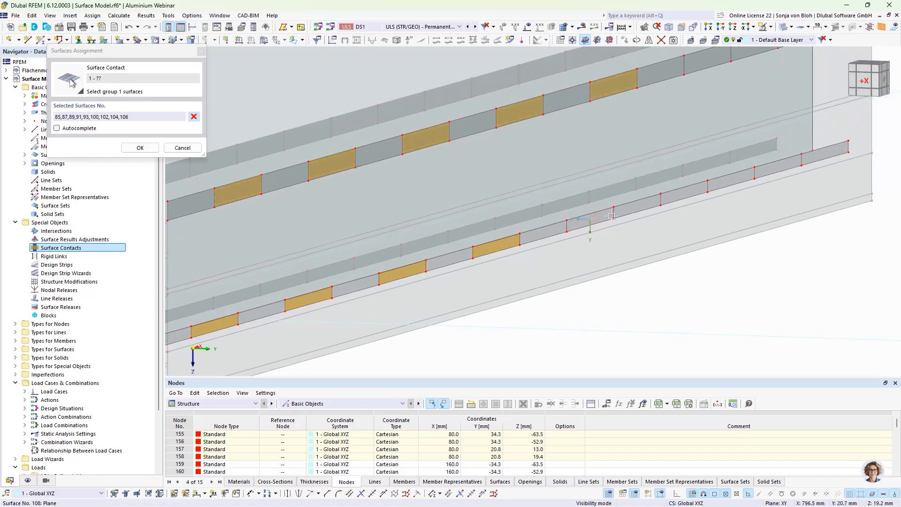
{"action": "left_click", "coordinate": [593, 219]}
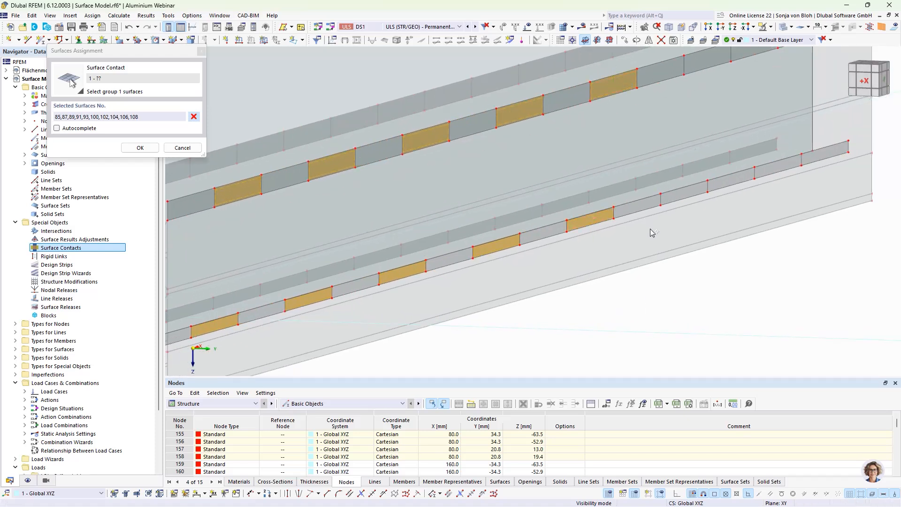
Add the last alternating segments of both +Y-side strips, surfaces 95, 97, 110 and 112, and accept the group 1 assignment
{"action": "scroll", "coordinate": [652, 232], "scroll_direction": "down", "scroll_amount": 1}
{"action": "left_click", "coordinate": [698, 87]}
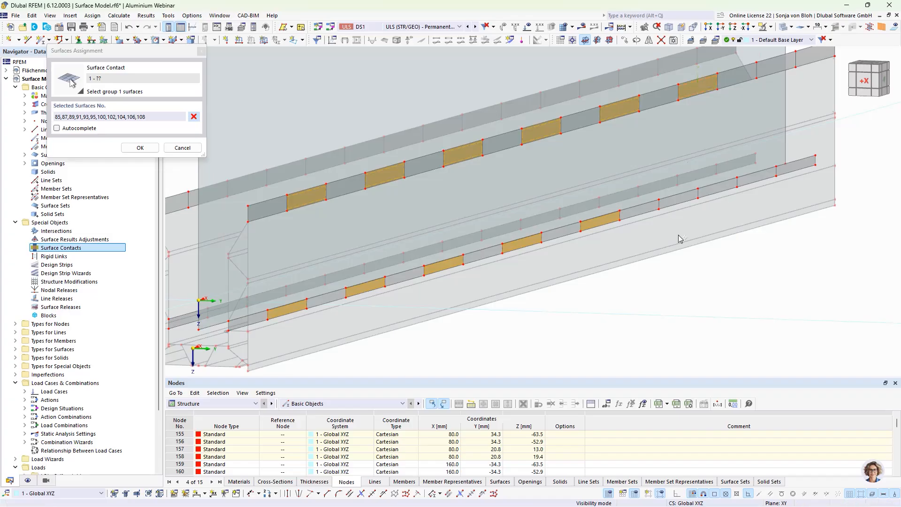
{"action": "left_click", "coordinate": [684, 202]}
{"action": "middle_click_drag", "start_coordinate": [740, 280], "coordinate": [692, 312]}
{"action": "left_click", "coordinate": [727, 94]}
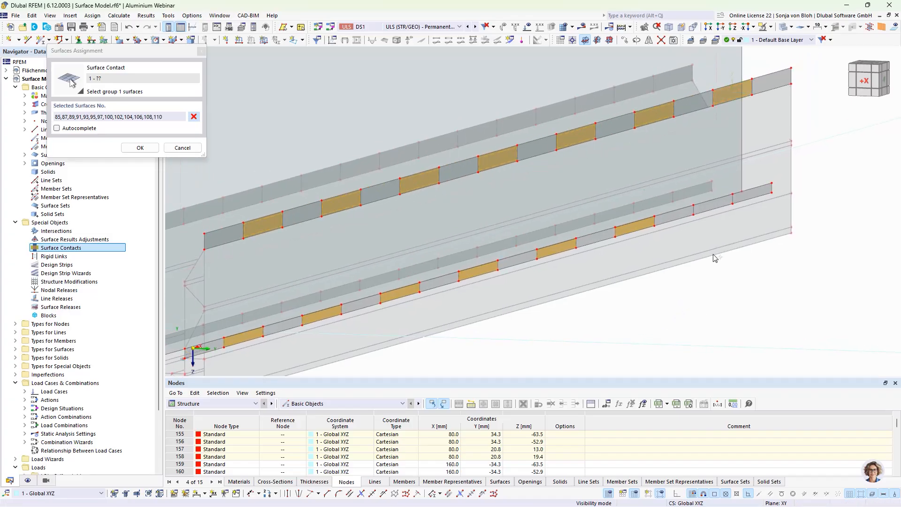
{"action": "left_click", "coordinate": [712, 199]}
{"action": "scroll", "coordinate": [694, 215], "scroll_direction": "down", "scroll_amount": 2}
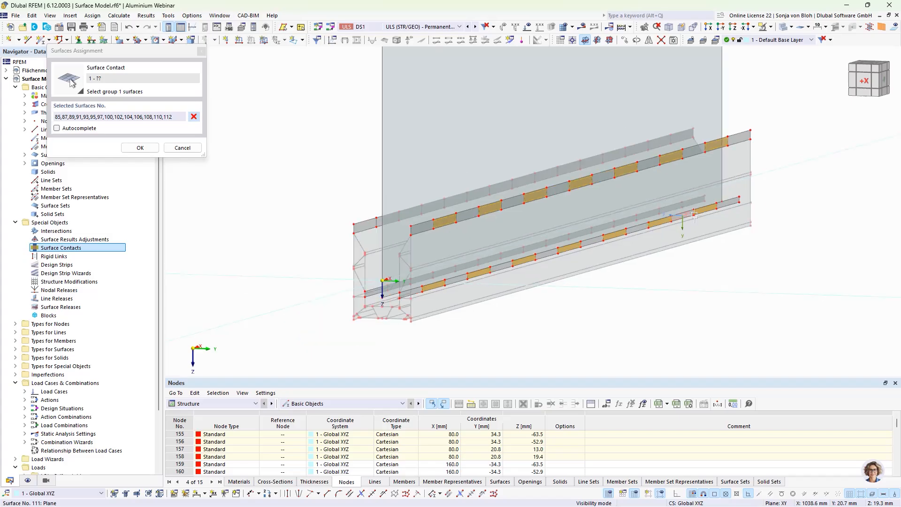
{"action": "left_click", "coordinate": [140, 147]}
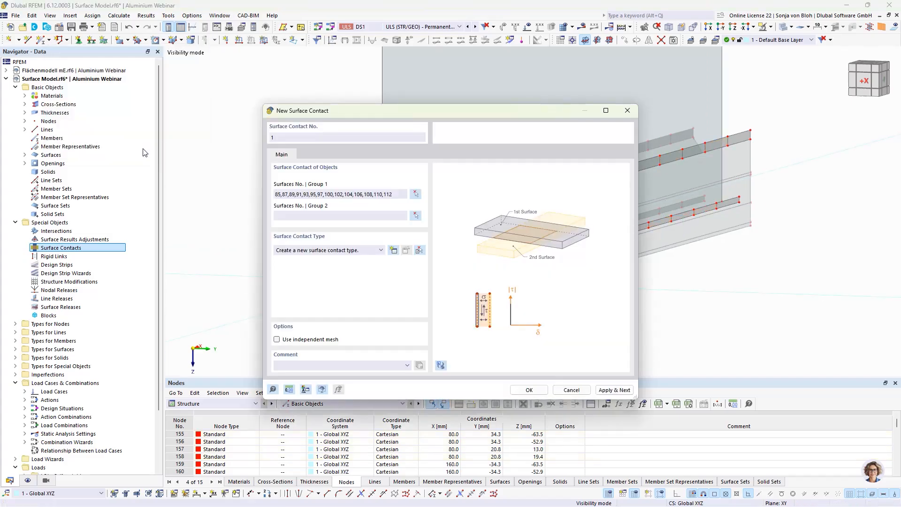
Assign the central vertical surface 1 to group 2 of the surface contact
{"action": "left_click", "coordinate": [415, 215]}
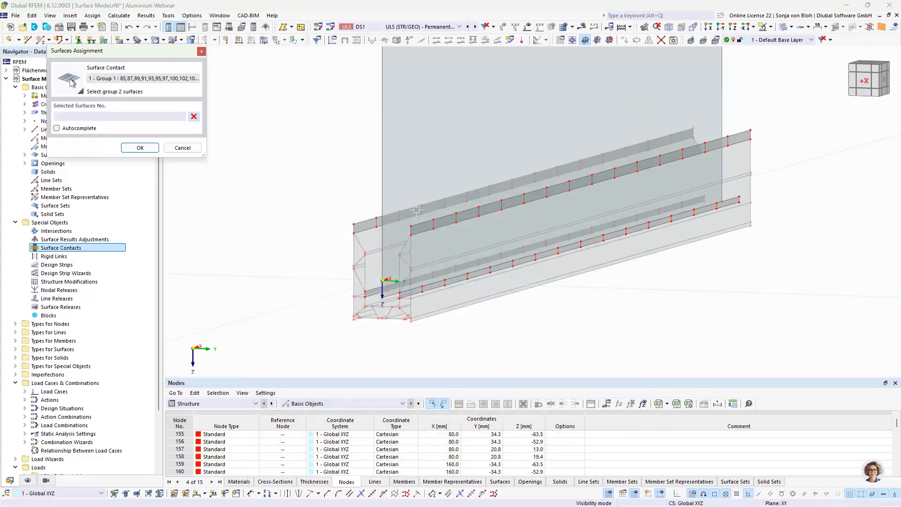
{"action": "left_click", "coordinate": [421, 152]}
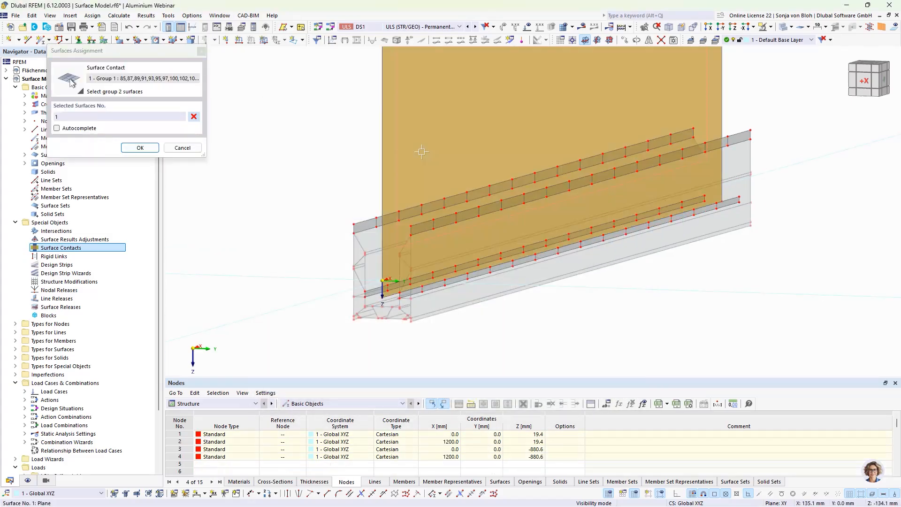
{"action": "left_click", "coordinate": [141, 148]}
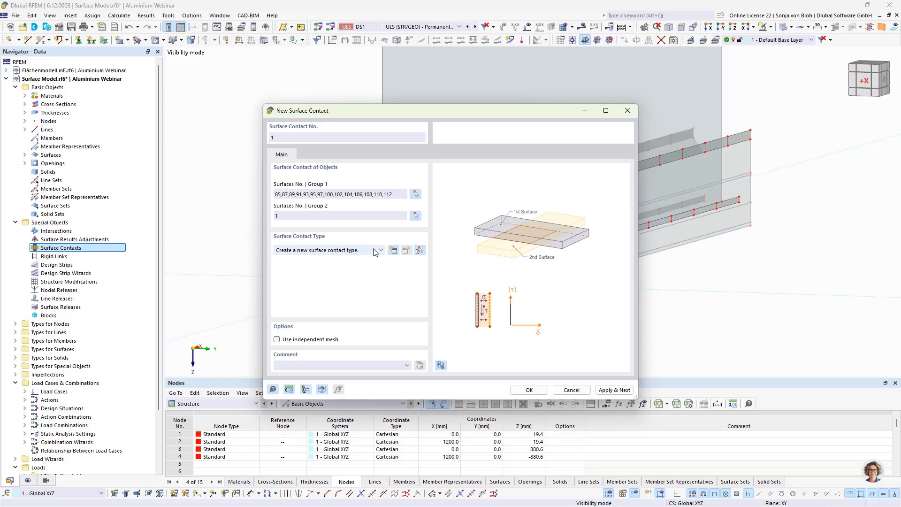
Create a new surface contact type with failure under tension perpendicular to the surfaces and elastic friction parallel to them
{"action": "left_click", "coordinate": [393, 250]}
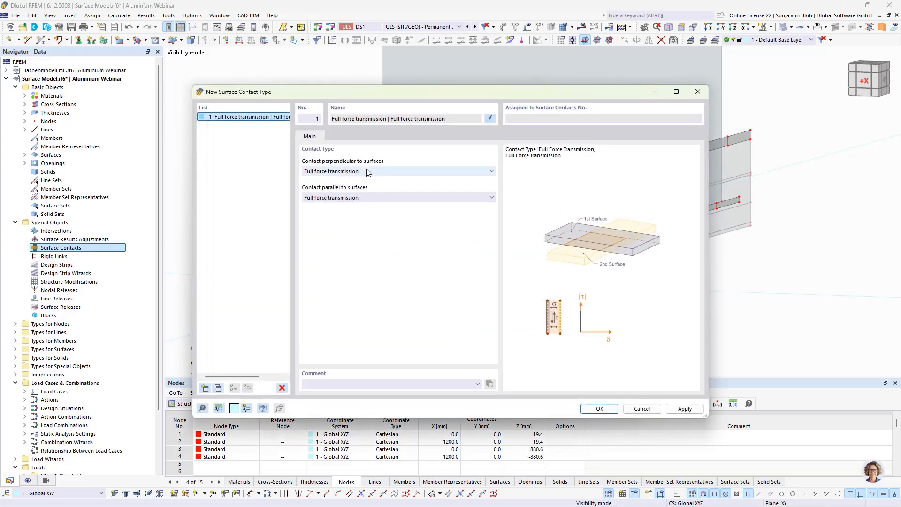
{"action": "left_click", "coordinate": [348, 172]}
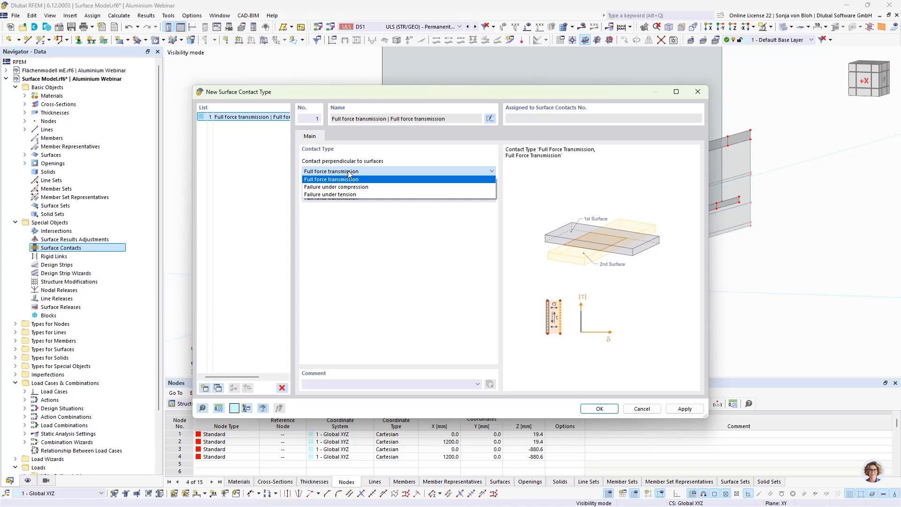
{"action": "left_click", "coordinate": [336, 194]}
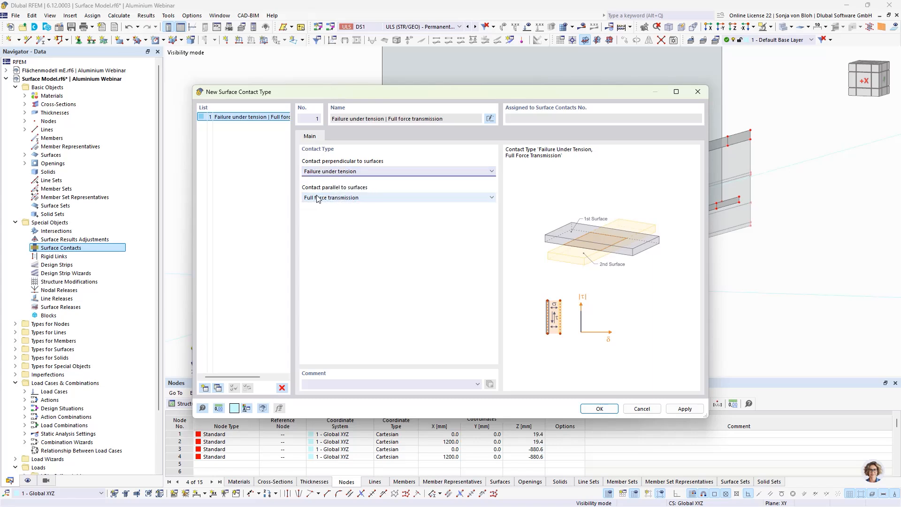
{"action": "left_click", "coordinate": [341, 198]}
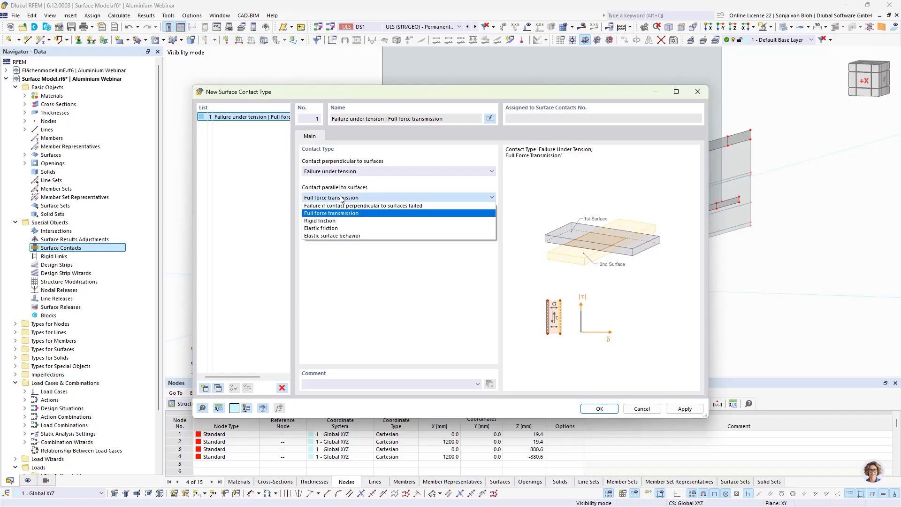
{"action": "left_click", "coordinate": [329, 229]}
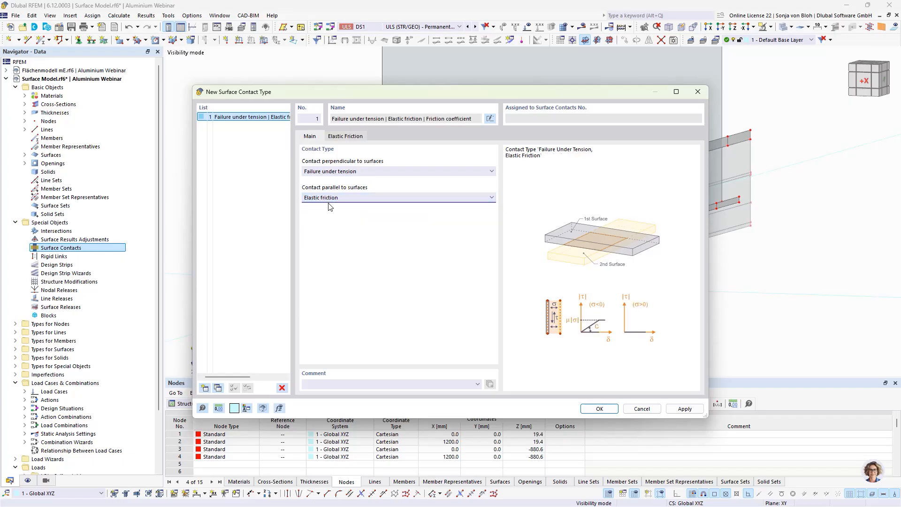
Set the elastic friction to shear stiffness 1 kN/m³ and friction coefficient 0.10, and accept the contact type and the surface contact
{"action": "left_click", "coordinate": [344, 136]}
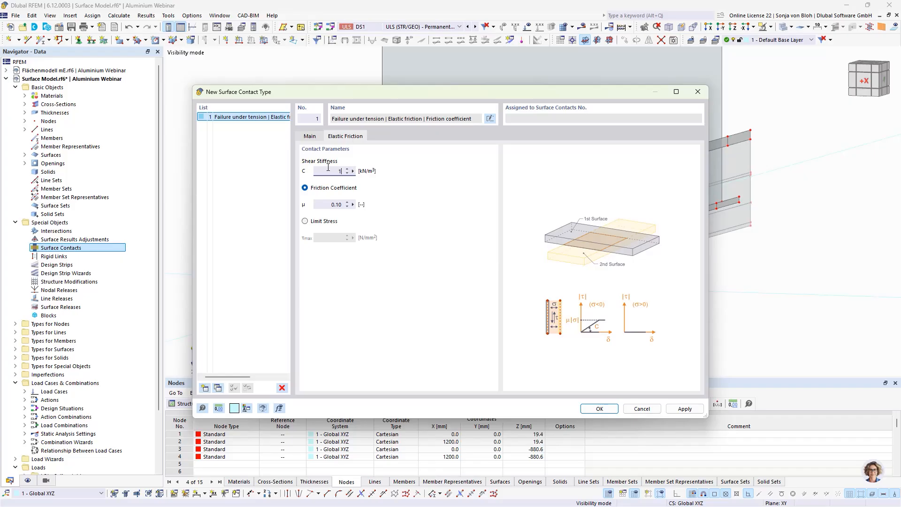
{"action": "left_click", "coordinate": [588, 406]}
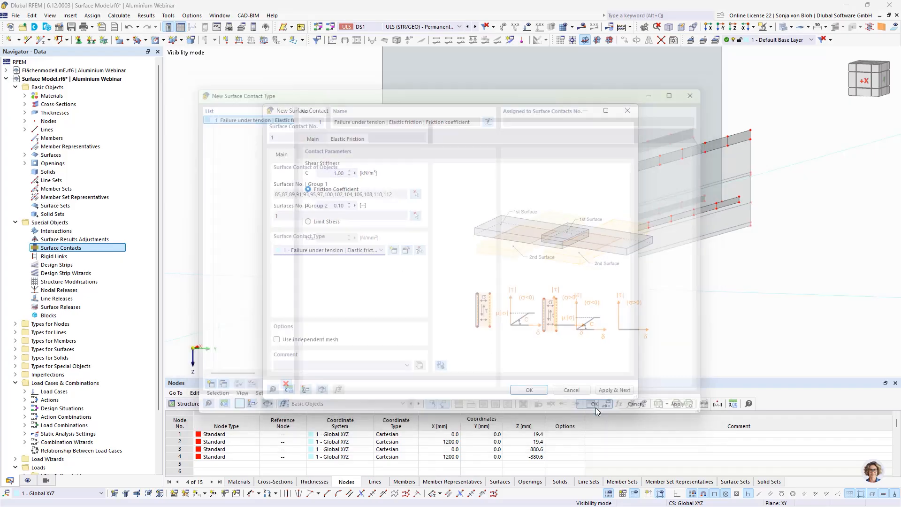
{"action": "left_click", "coordinate": [539, 391]}
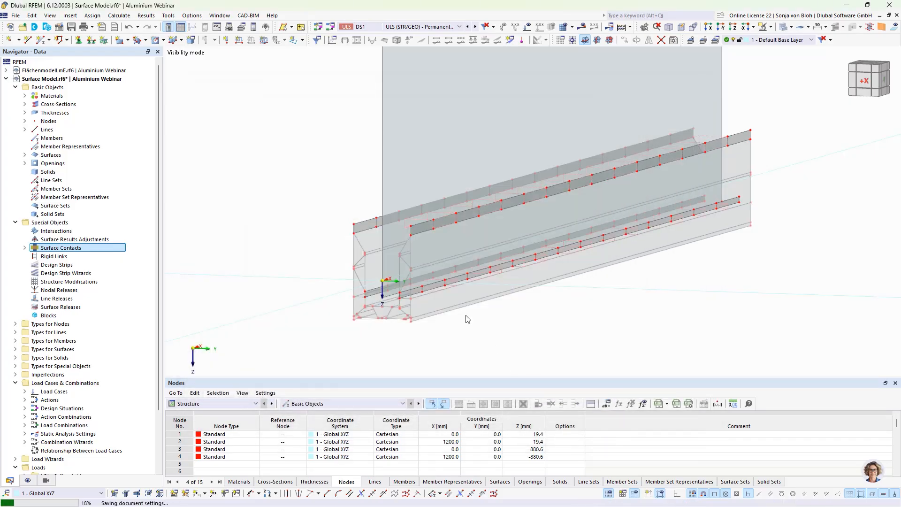
Create a second surface contact and add the second segment of both -Y-side strips to group 1: surfaces 23 and 70
{"action": "scroll", "coordinate": [342, 319], "scroll_direction": "down", "scroll_amount": 3}
{"action": "middle_click_drag", "start_coordinate": [354, 337], "coordinate": [436, 342], "text": "ctrl"}
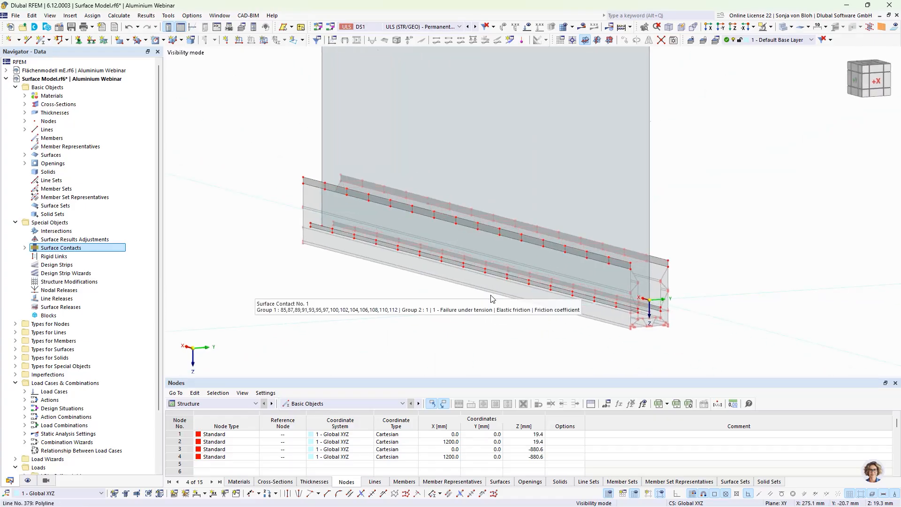
{"action": "right_click", "coordinate": [45, 249]}
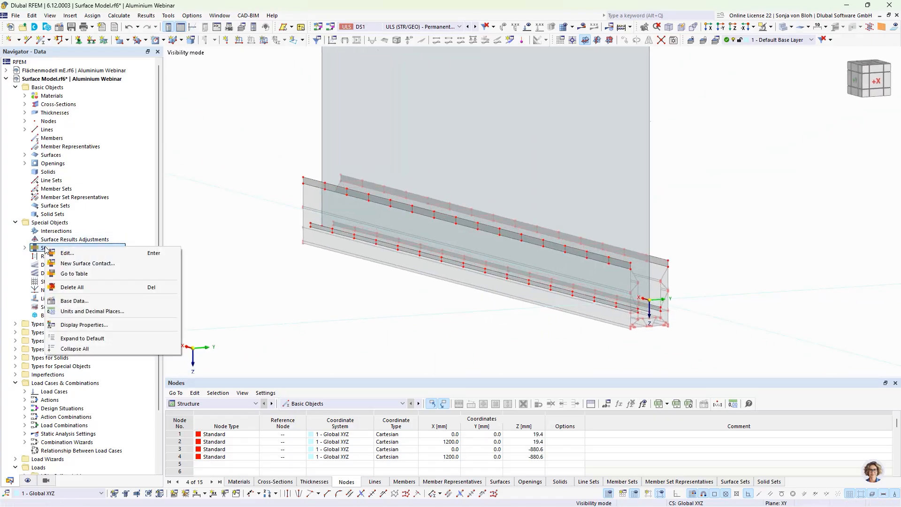
{"action": "left_click", "coordinate": [79, 264]}
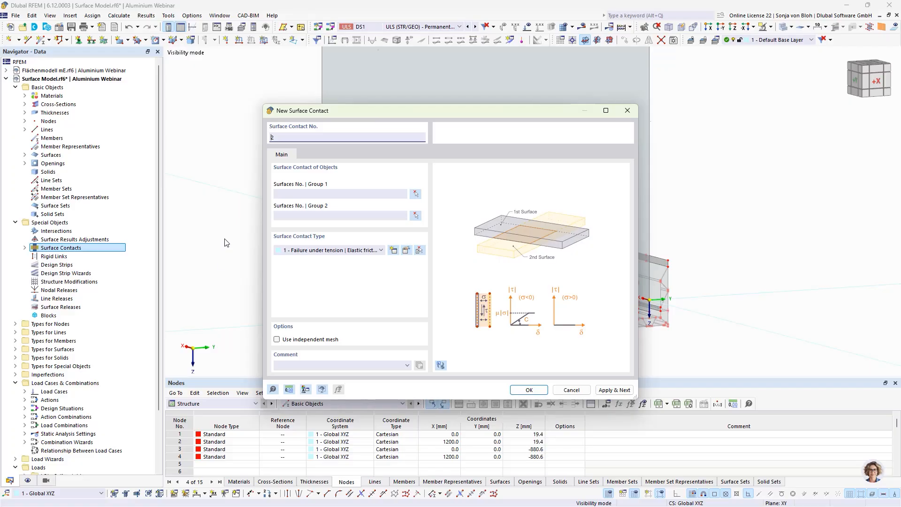
{"action": "left_click", "coordinate": [415, 194]}
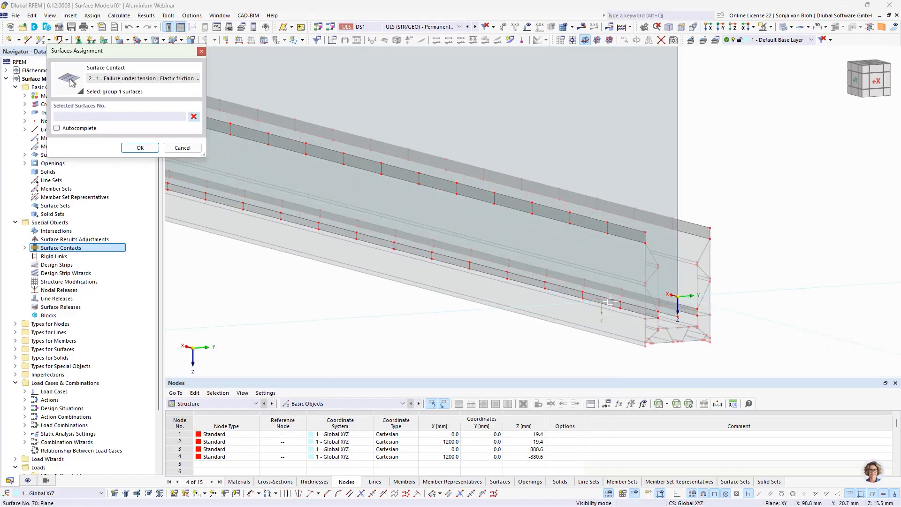
{"action": "scroll", "coordinate": [610, 302], "scroll_direction": "up", "scroll_amount": 2}
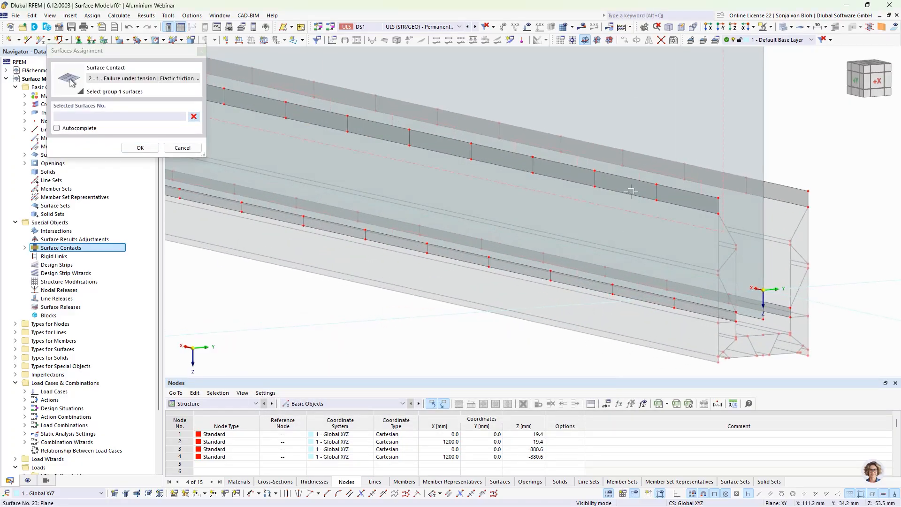
{"action": "left_click", "coordinate": [631, 192]}
{"action": "left_click", "coordinate": [627, 297]}
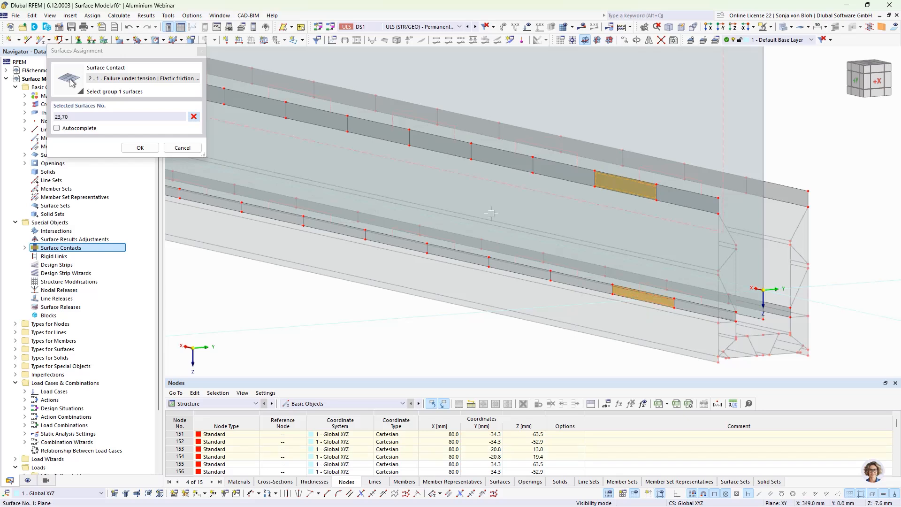
Add the next three alternating segments of both -Y-side strips to group 1: surfaces 33, 49, 53, 72, 74 and 76
{"action": "left_click", "coordinate": [500, 160]}
{"action": "left_click", "coordinate": [499, 260]}
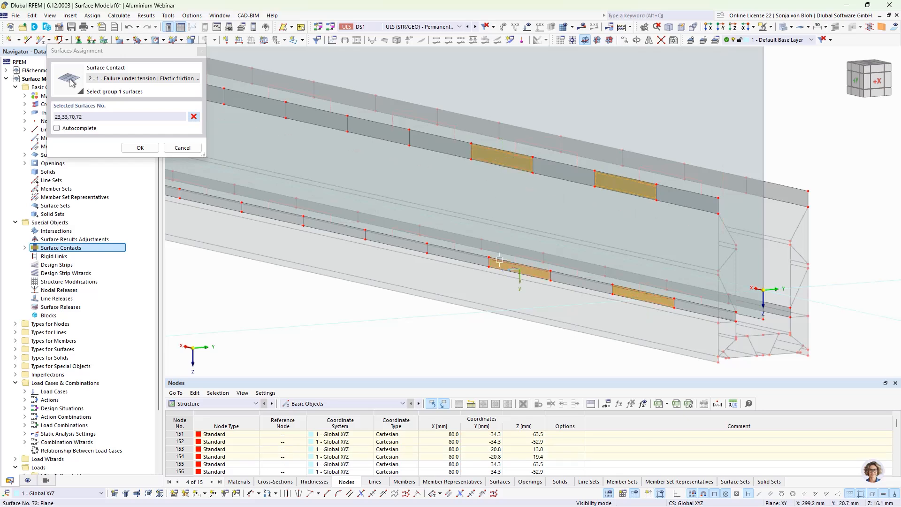
{"action": "left_click", "coordinate": [387, 134]}
{"action": "left_click", "coordinate": [387, 240]}
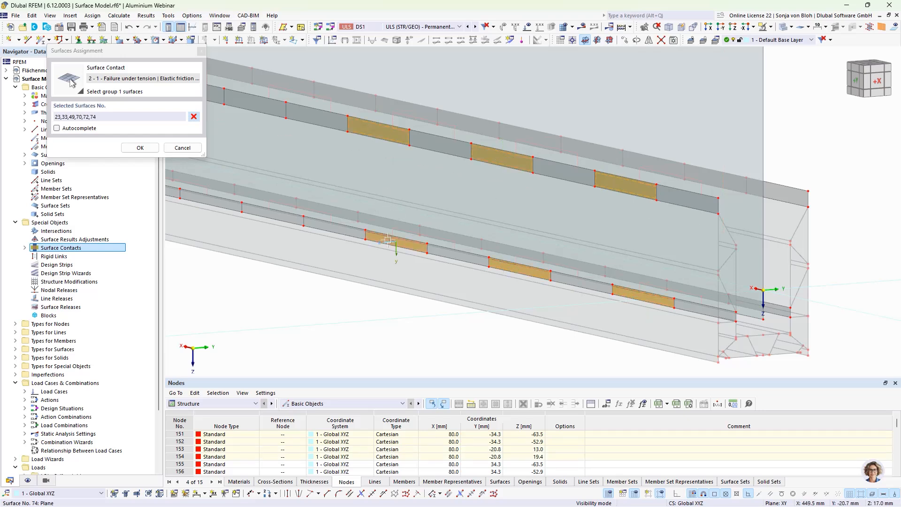
{"action": "middle_click_drag", "start_coordinate": [298, 282], "coordinate": [391, 310]}
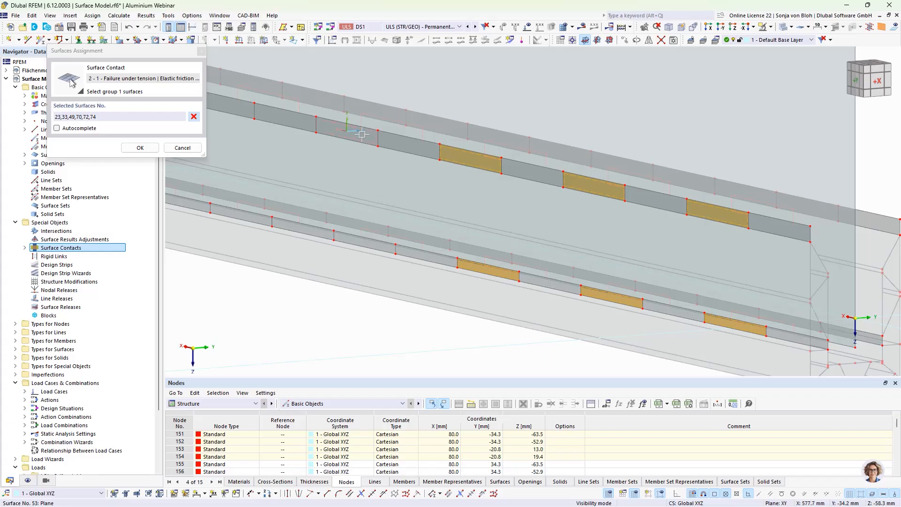
{"action": "left_click", "coordinate": [361, 134]}
{"action": "left_click", "coordinate": [359, 240]}
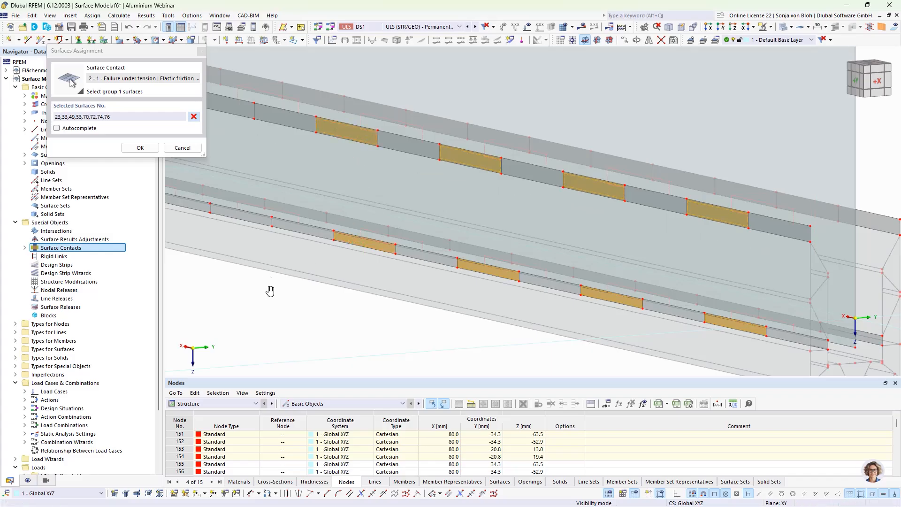
Add the last three alternating segments of both -Y-side strips, surfaces 58, 62, 66, 78, 80 and 82, and accept the group 1 assignment
{"action": "middle_click_drag", "start_coordinate": [270, 291], "coordinate": [406, 314]}
{"action": "left_click", "coordinate": [375, 132]}
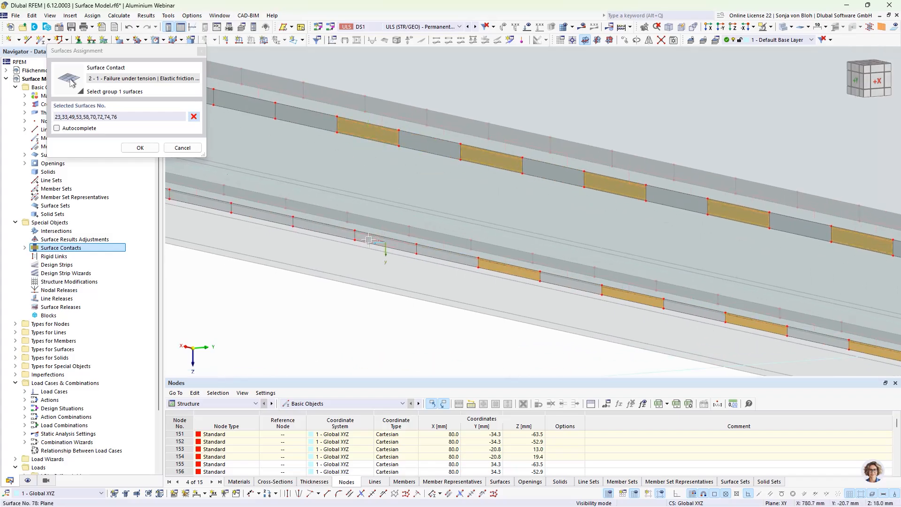
{"action": "left_click", "coordinate": [368, 240]}
{"action": "middle_click_drag", "start_coordinate": [242, 316], "coordinate": [356, 346]}
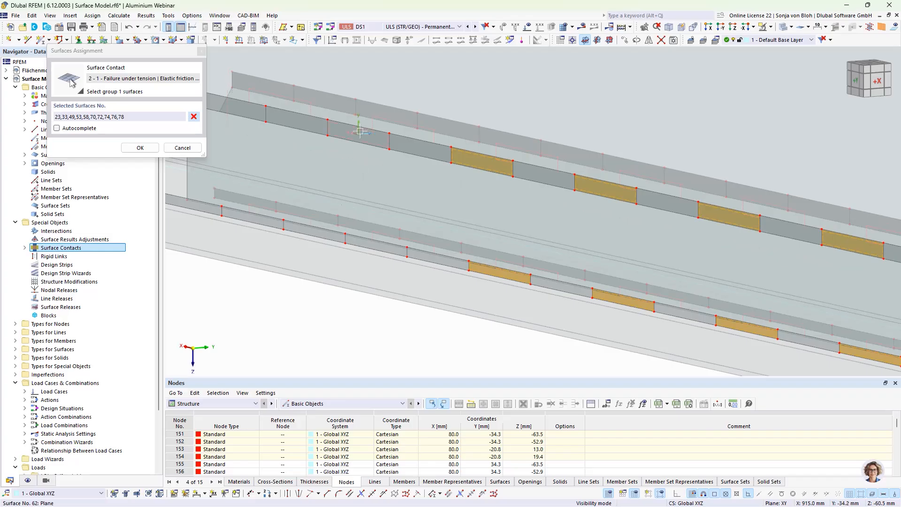
{"action": "left_click", "coordinate": [360, 131]}
{"action": "left_click", "coordinate": [365, 244]}
{"action": "middle_click_drag", "start_coordinate": [338, 290], "coordinate": [396, 309]}
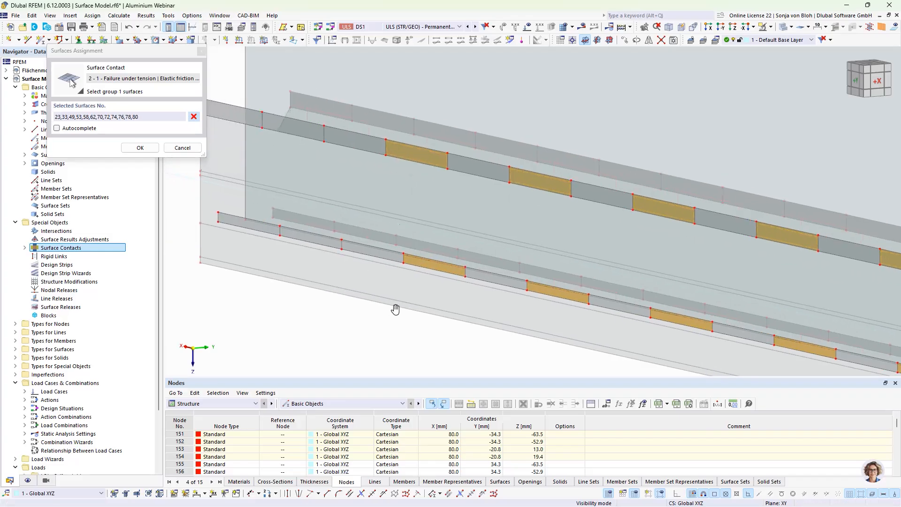
{"action": "left_click", "coordinate": [324, 132]}
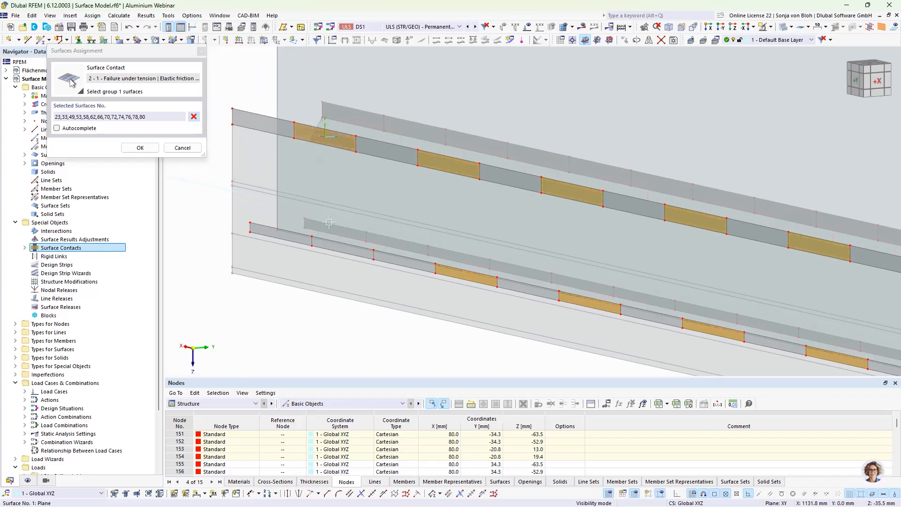
{"action": "left_click", "coordinate": [328, 248]}
{"action": "left_click", "coordinate": [140, 148]}
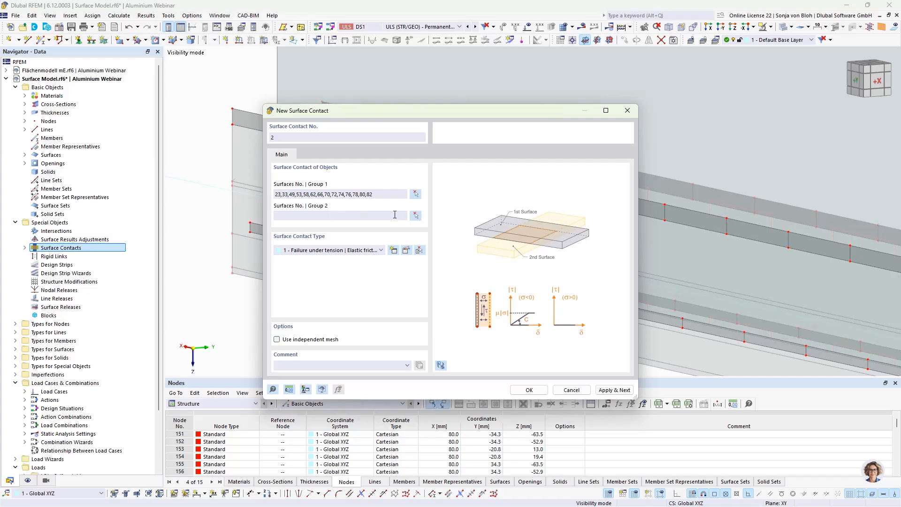
Assign the central vertical surface 1 to group 2 of the second surface contact and accept the contact
{"action": "left_click", "coordinate": [415, 215]}
{"action": "left_click", "coordinate": [282, 99]}
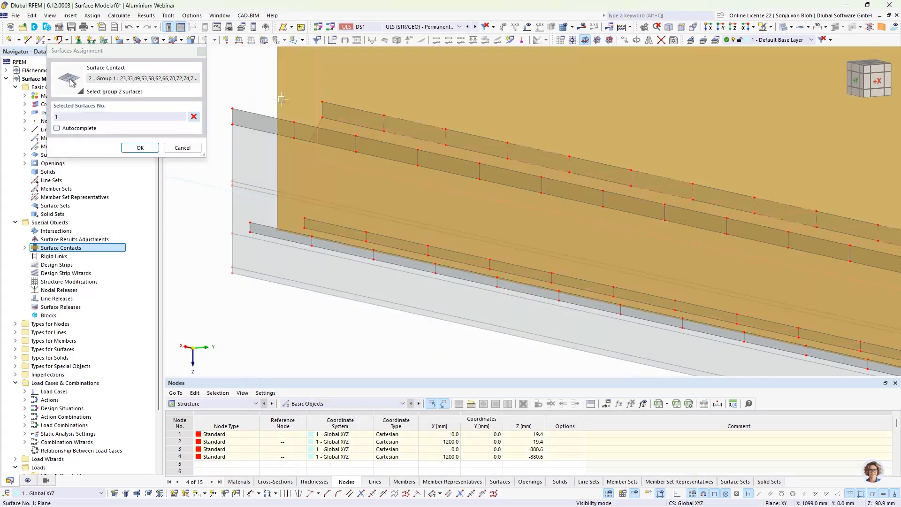
{"action": "left_click", "coordinate": [149, 147]}
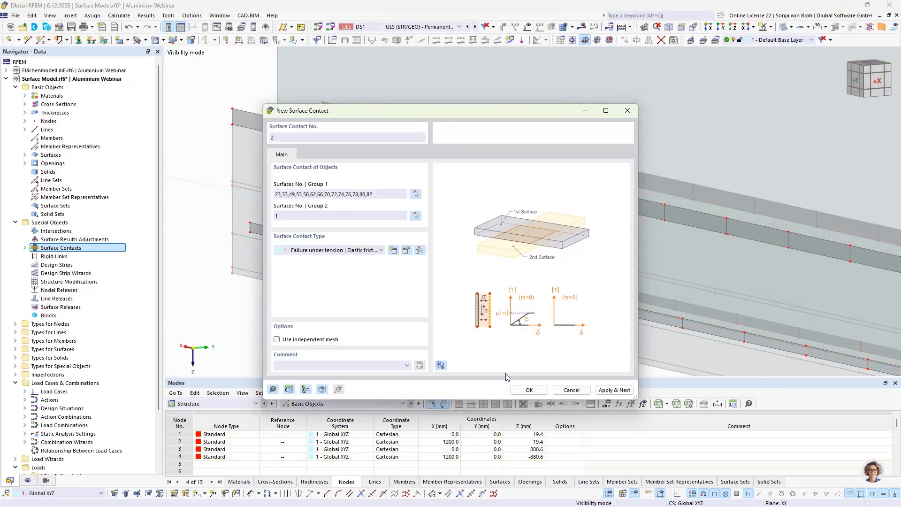
{"action": "left_click", "coordinate": [527, 390]}
Divide line 1, the lower edge of the central vertical surface, using 14 intermediate nodes
{"action": "scroll", "coordinate": [267, 200], "scroll_direction": "down", "scroll_amount": 3}
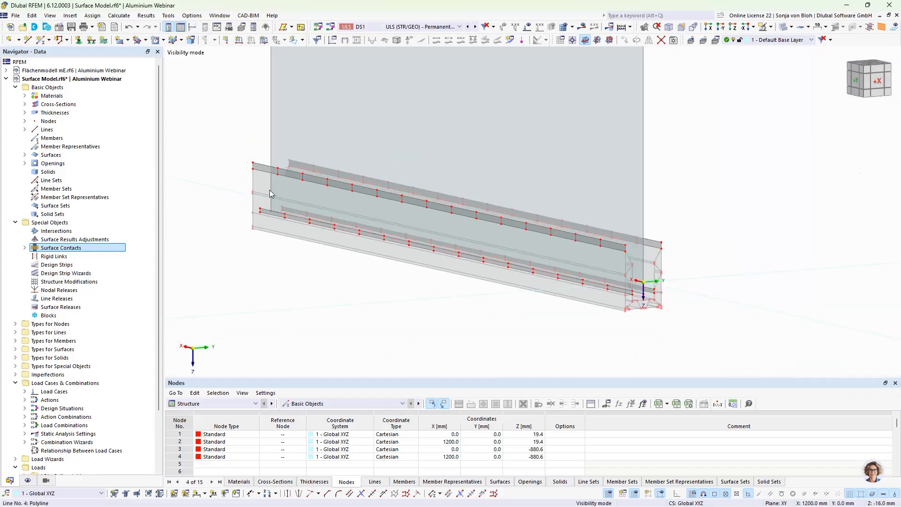
{"action": "middle_click_drag", "start_coordinate": [643, 302], "coordinate": [443, 302], "text": "ctrl"}
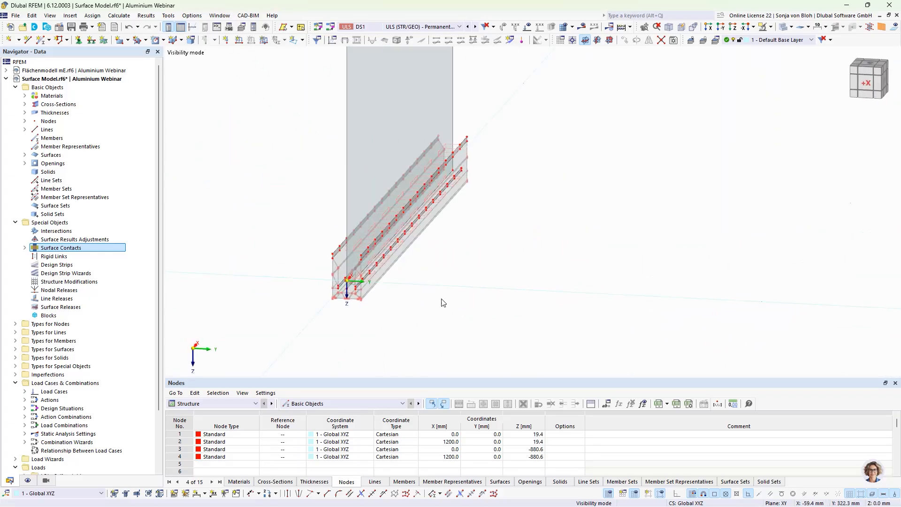
{"action": "scroll", "coordinate": [341, 303], "scroll_direction": "up", "scroll_amount": 6}
{"action": "middle_click_drag", "start_coordinate": [363, 306], "coordinate": [362, 323]}
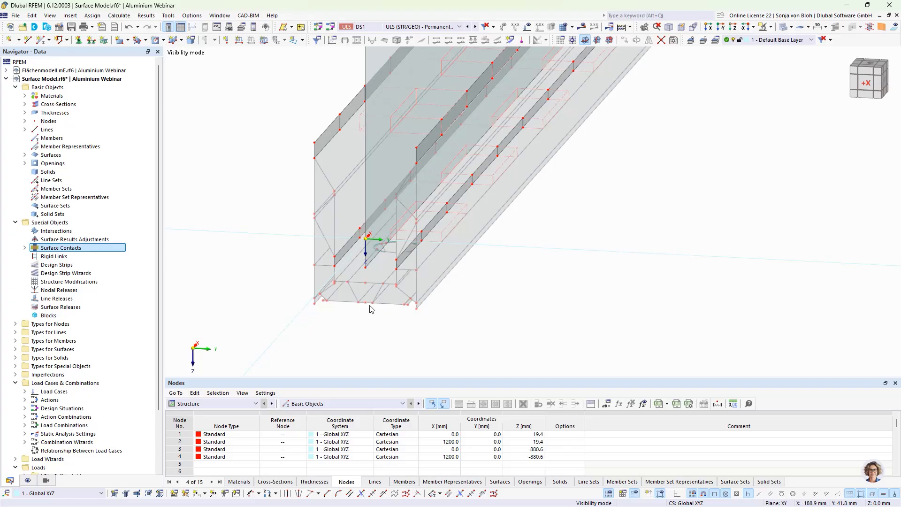
{"action": "right_click", "coordinate": [376, 261]}
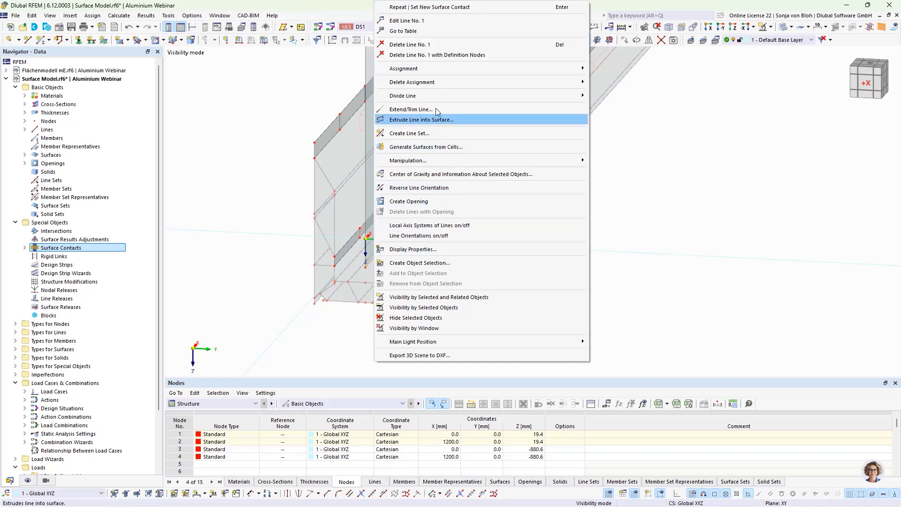
{"action": "mouse_move", "coordinate": [440, 101]}
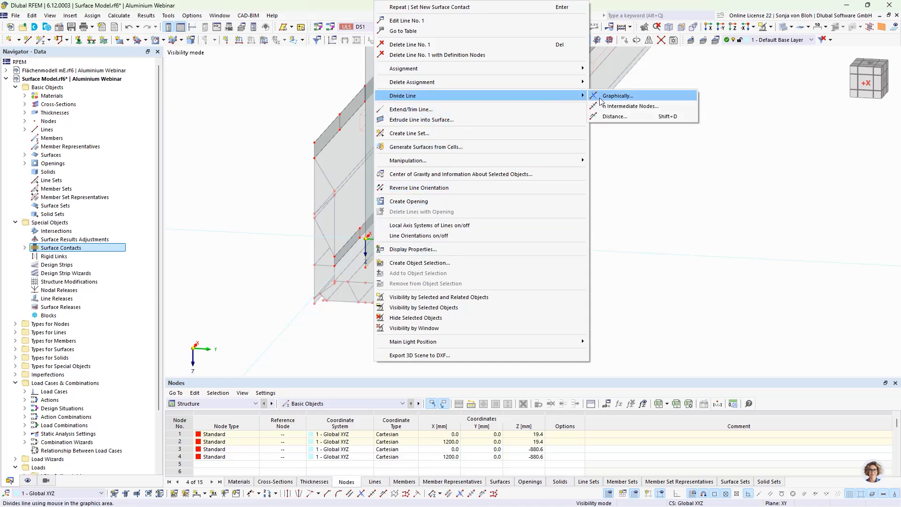
{"action": "left_click", "coordinate": [614, 107]}
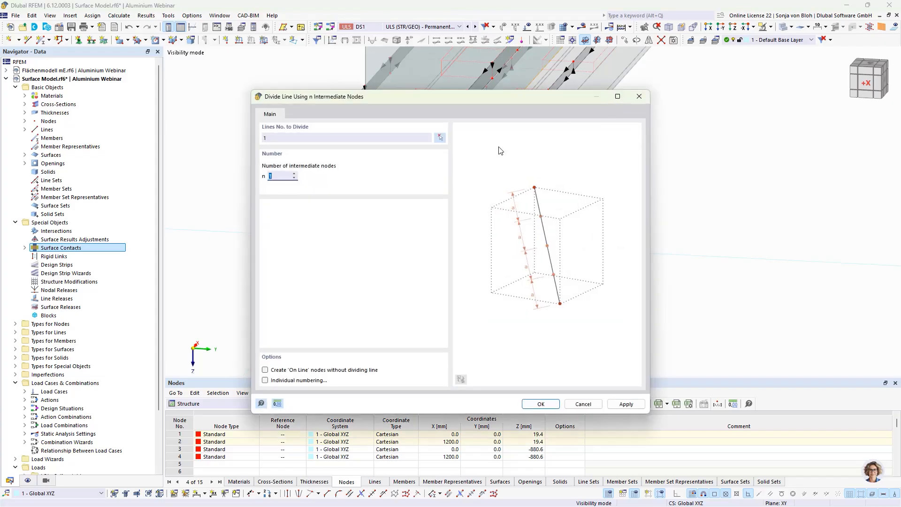
{"action": "type", "text": "14"}
{"action": "left_click", "coordinate": [531, 404]}
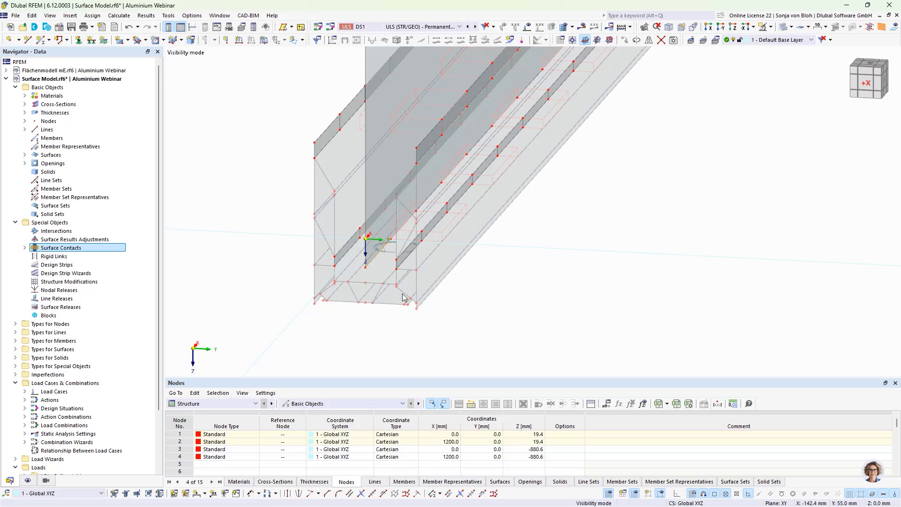
Show only the arc lines in the model and select the arcs of the larger openings along the profile
{"action": "left_click", "coordinate": [43, 481]}
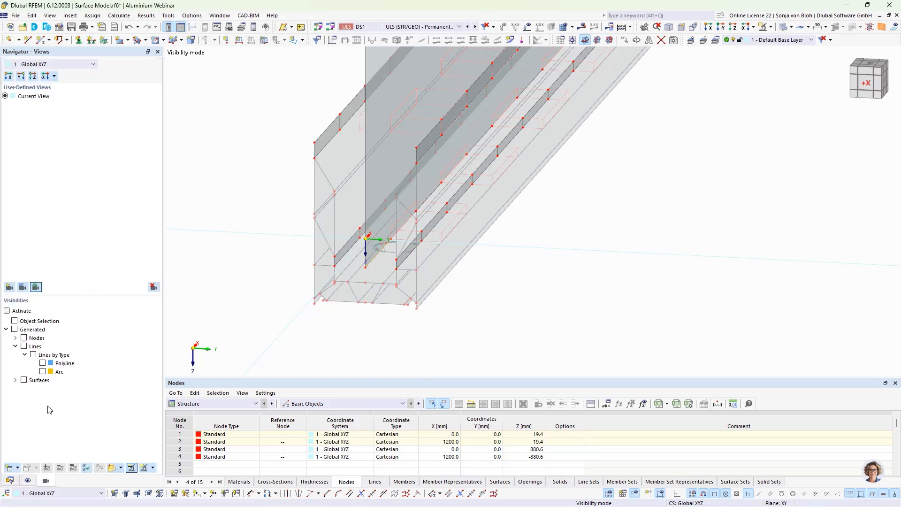
{"action": "left_click", "coordinate": [42, 372]}
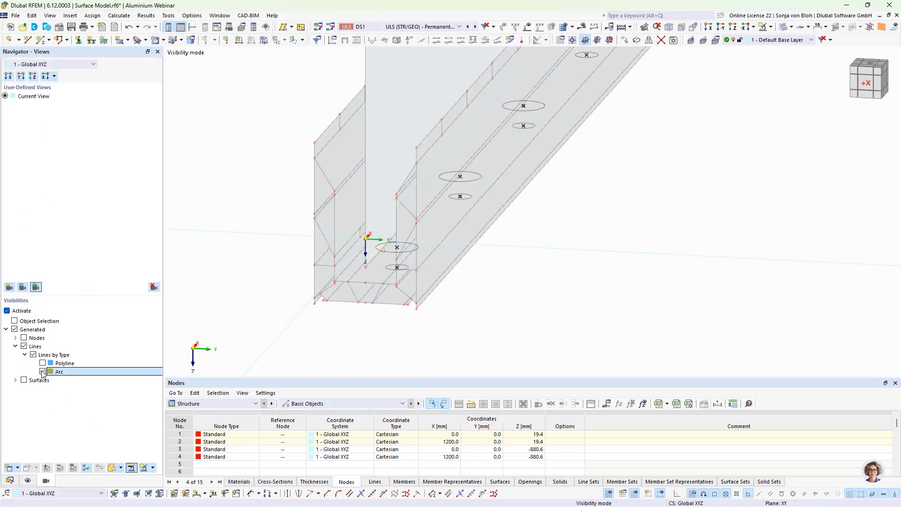
{"action": "scroll", "coordinate": [398, 269], "scroll_direction": "up", "scroll_amount": 4}
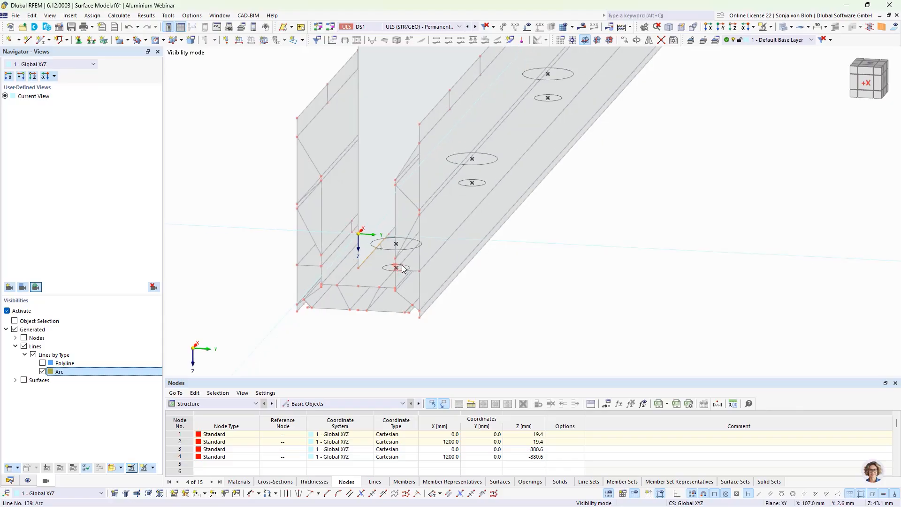
{"action": "middle_click_drag", "start_coordinate": [475, 275], "coordinate": [479, 304]}
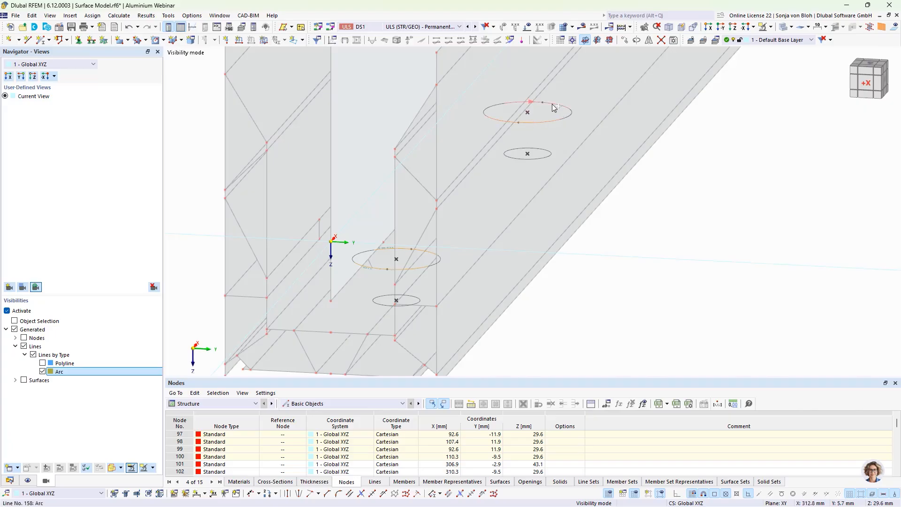
{"action": "scroll", "coordinate": [471, 235], "scroll_direction": "down", "scroll_amount": 3}
{"action": "middle_click_drag", "start_coordinate": [598, 195], "coordinate": [563, 345]}
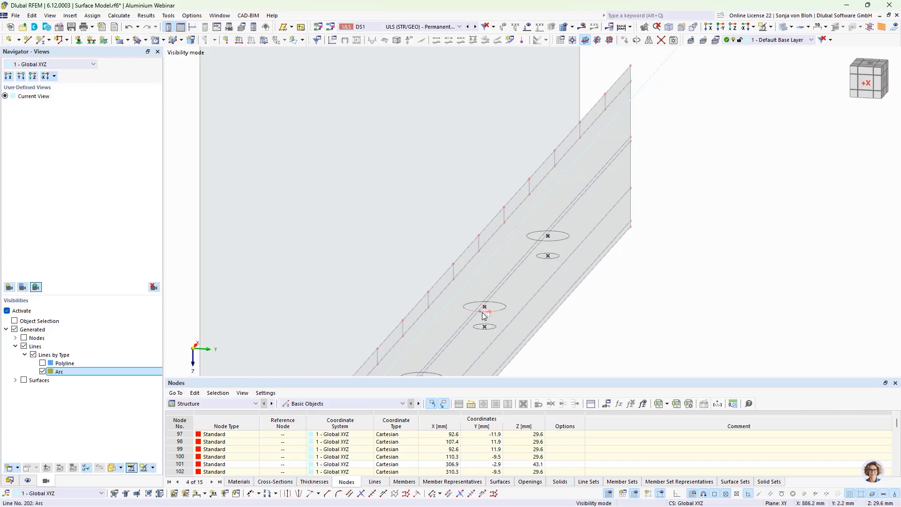
{"action": "left_click", "coordinate": [560, 233]}
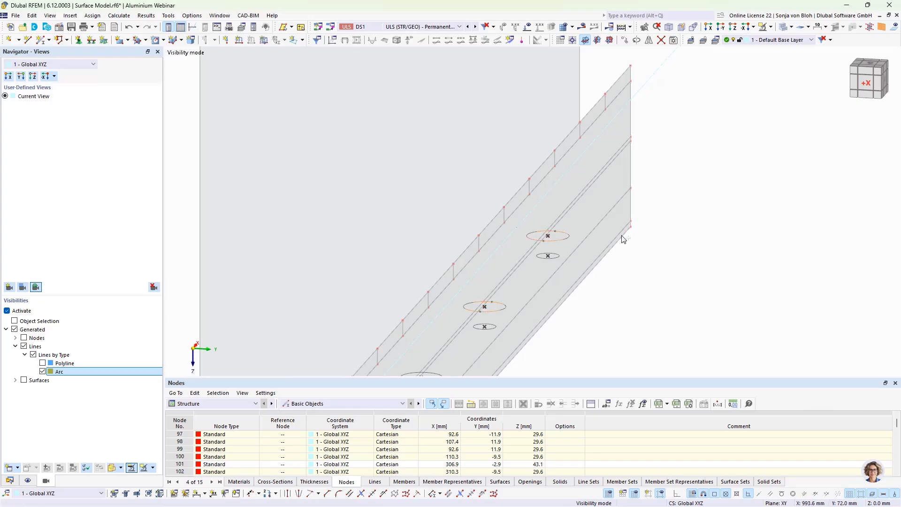
Copy the selected arcs once by Z -10.2 mm, picking the vector from the horizontal surface's end edge to node 1 of the fully visible model
{"action": "left_click", "coordinate": [629, 41]}
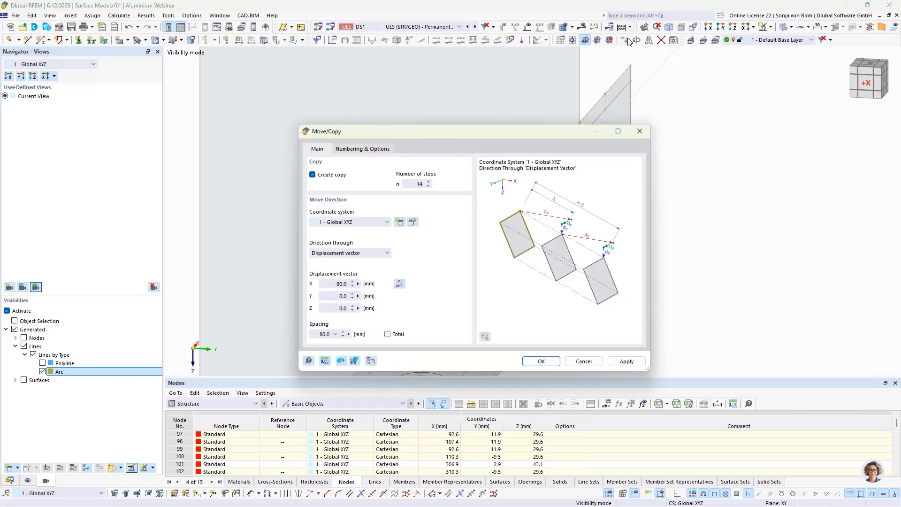
{"action": "double_click", "coordinate": [415, 183]}
{"action": "type", "text": "1"}
{"action": "left_click", "coordinate": [399, 283]}
{"action": "scroll", "coordinate": [411, 272], "scroll_direction": "up", "scroll_amount": 5}
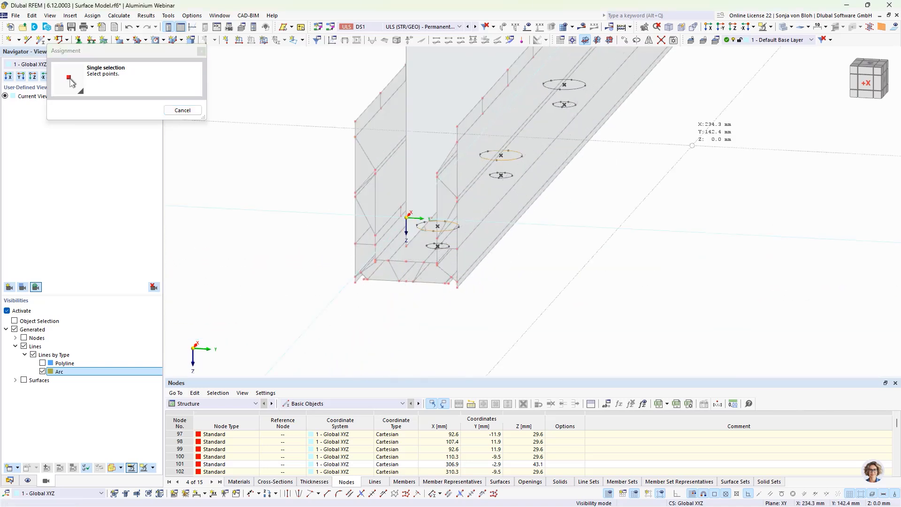
{"action": "left_click", "coordinate": [771, 27]}
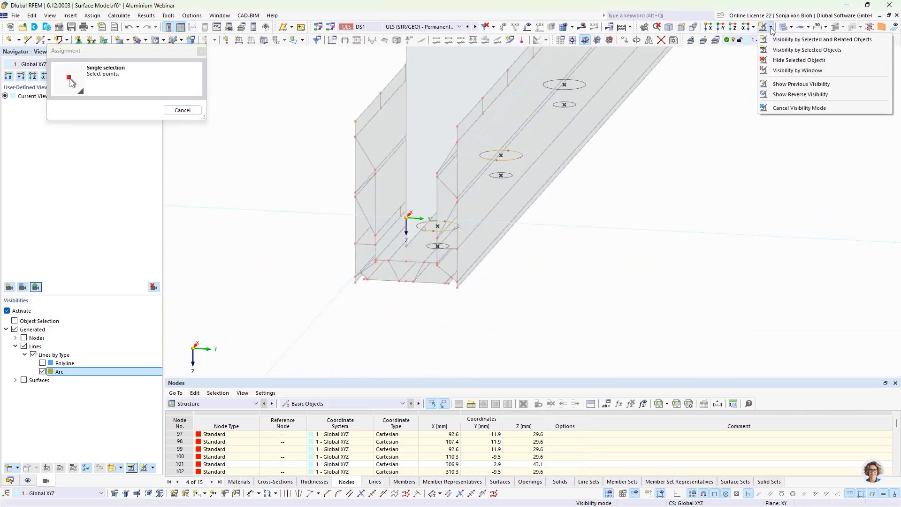
{"action": "left_click", "coordinate": [788, 105]}
{"action": "scroll", "coordinate": [405, 310], "scroll_direction": "up", "scroll_amount": 3}
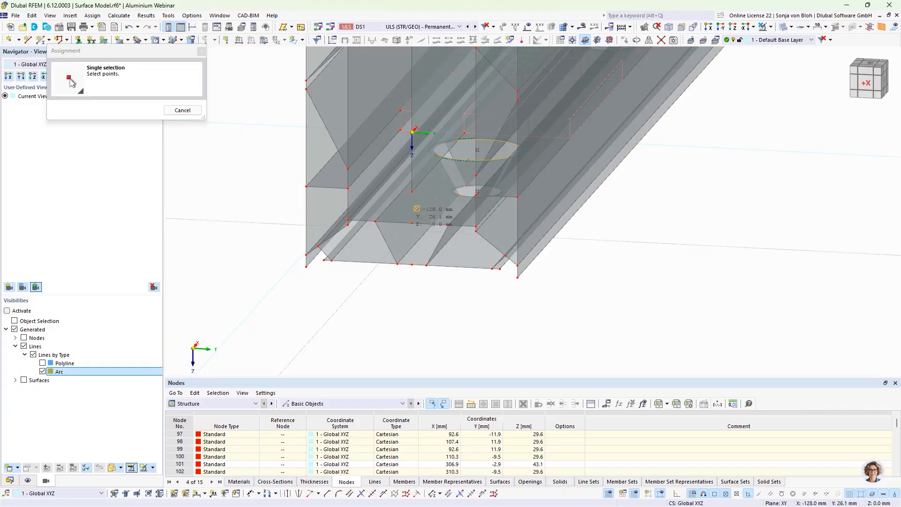
{"action": "left_click", "coordinate": [412, 223]}
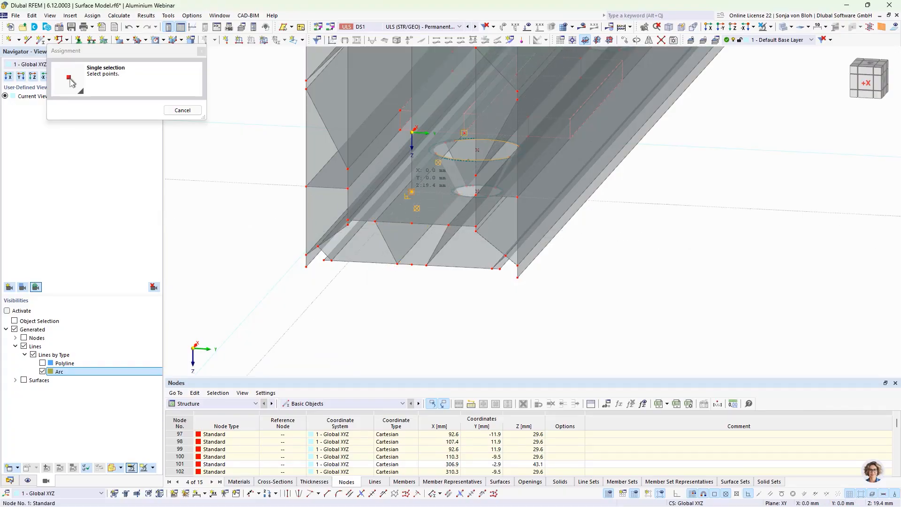
{"action": "left_click", "coordinate": [412, 192]}
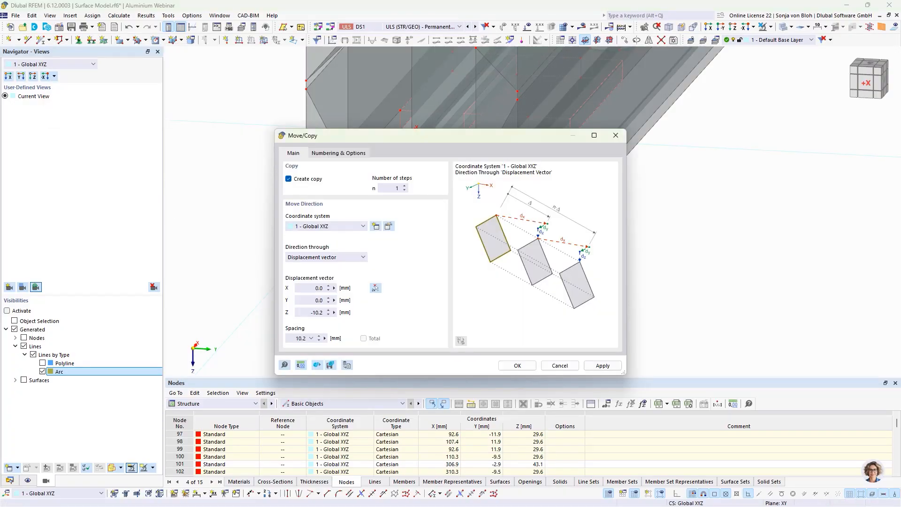
{"action": "left_click", "coordinate": [516, 365]}
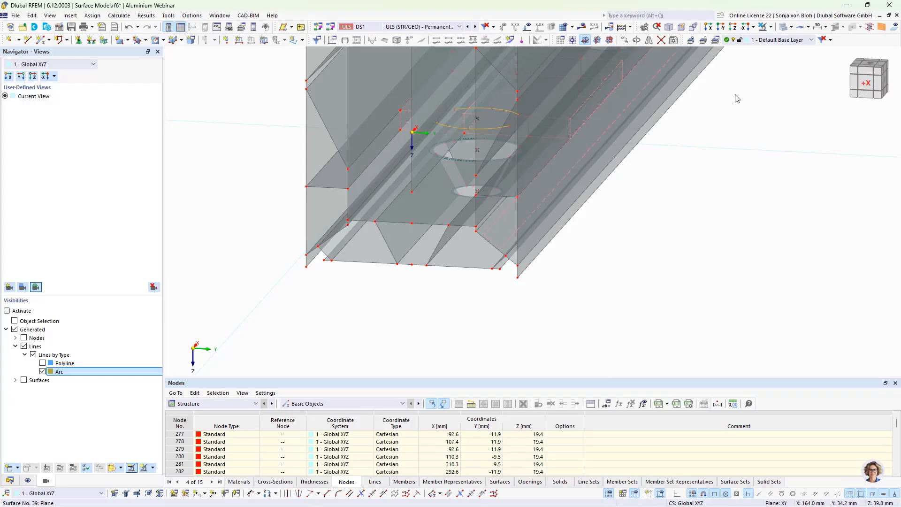
Delete the copied arc nodes on both sides of the central vertical surface's lower edge, using the X-direction view
{"action": "left_click", "coordinate": [709, 28]}
{"action": "scroll", "coordinate": [540, 338], "scroll_direction": "up", "scroll_amount": 10}
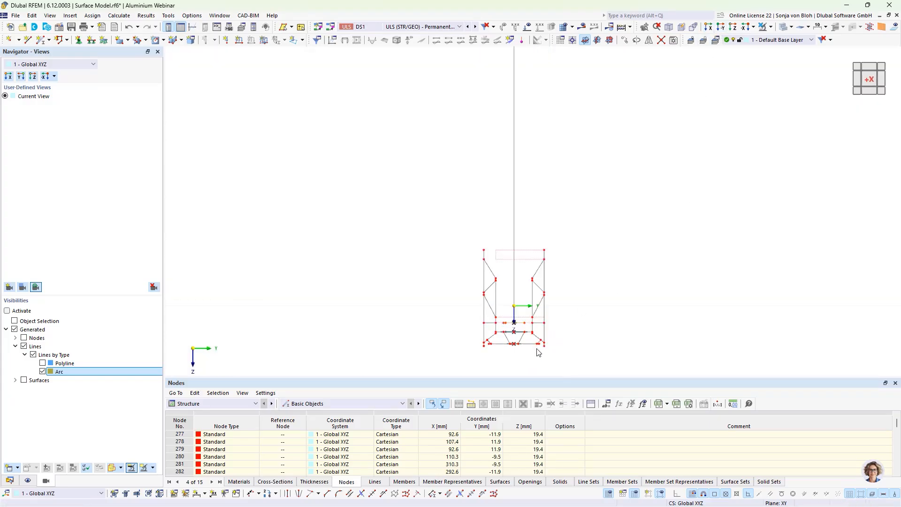
{"action": "scroll", "coordinate": [525, 268], "scroll_direction": "up", "scroll_amount": 3}
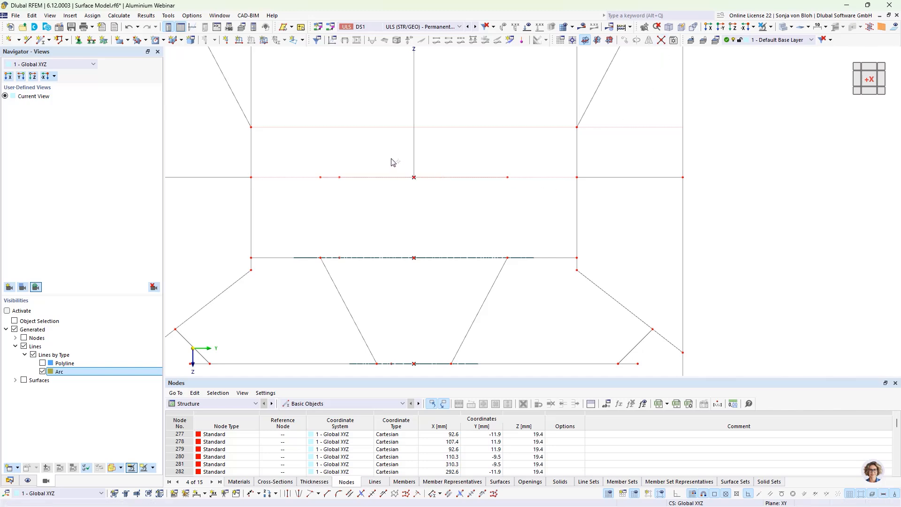
{"action": "left_click_drag", "start_coordinate": [391, 158], "coordinate": [440, 203]}
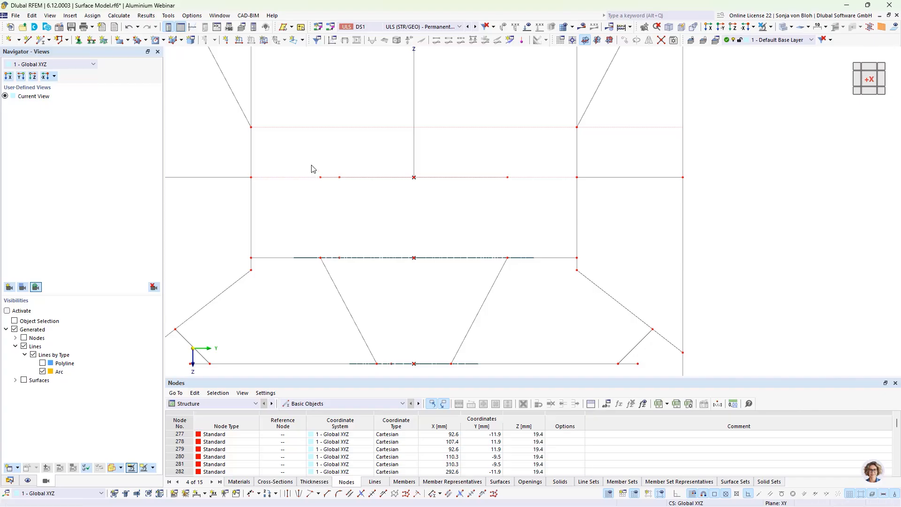
{"action": "left_click_drag", "start_coordinate": [311, 168], "coordinate": [373, 207]}
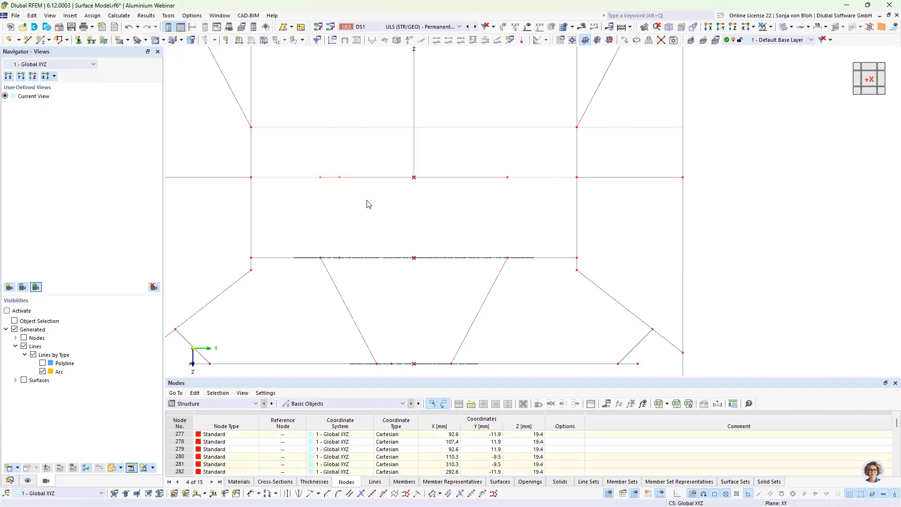
{"action": "key", "text": "Delete"}
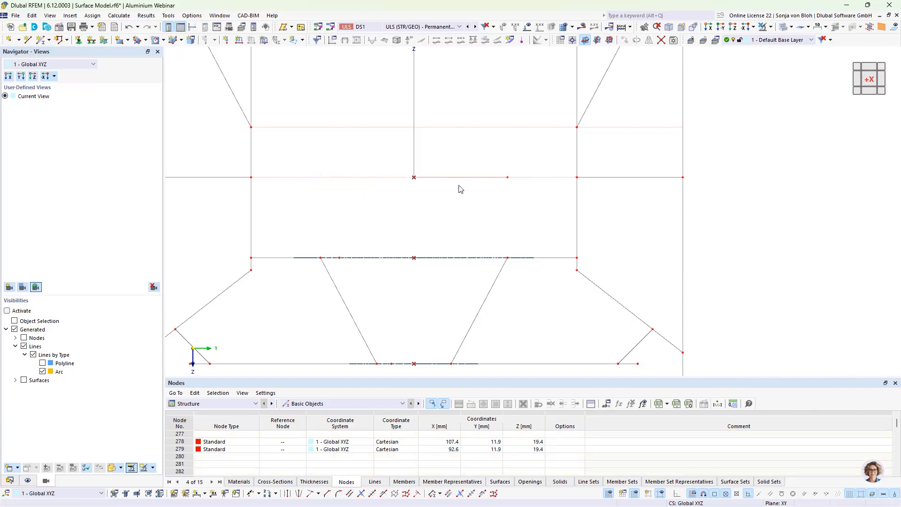
{"action": "left_click_drag", "start_coordinate": [491, 163], "coordinate": [521, 193]}
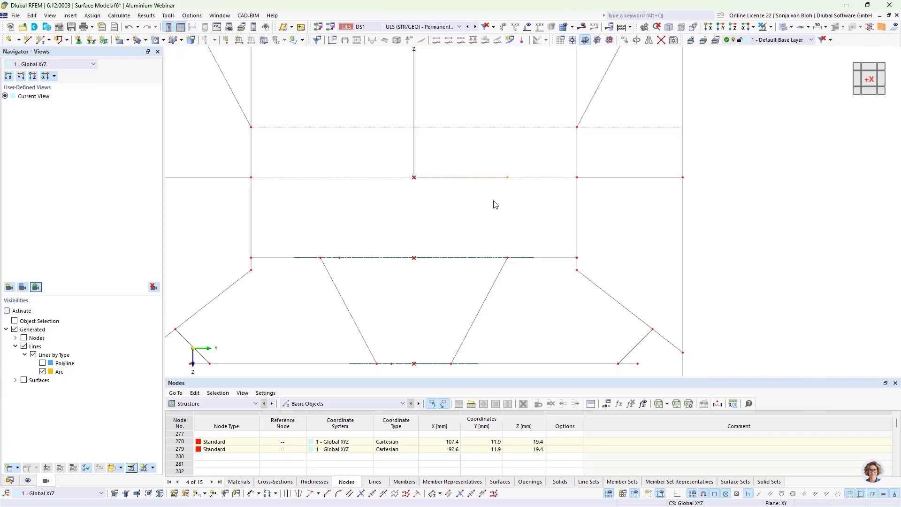
{"action": "key", "text": "Delete"}
Isolate the lower edge of the central vertical surface and the horizontal surface with the larger openings, and inspect them in 3D
{"action": "scroll", "coordinate": [485, 171], "scroll_direction": "down", "scroll_amount": 3}
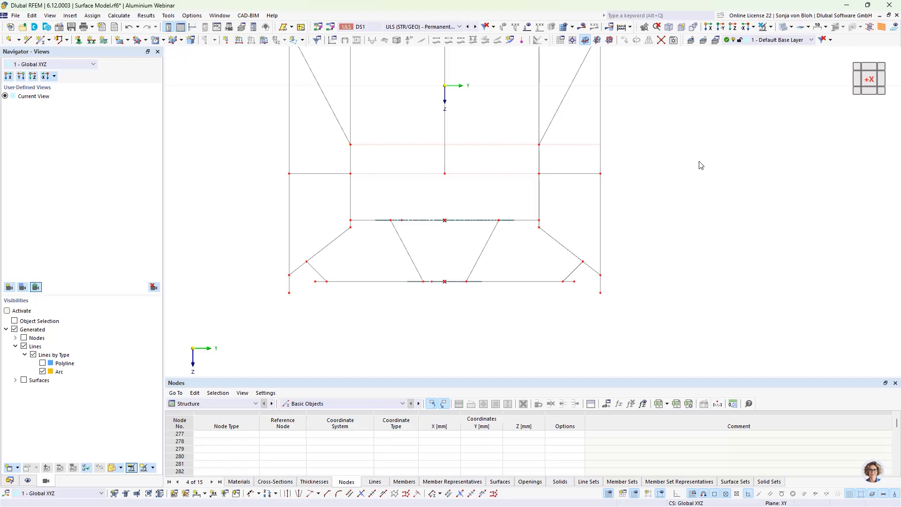
{"action": "left_click", "coordinate": [770, 28]}
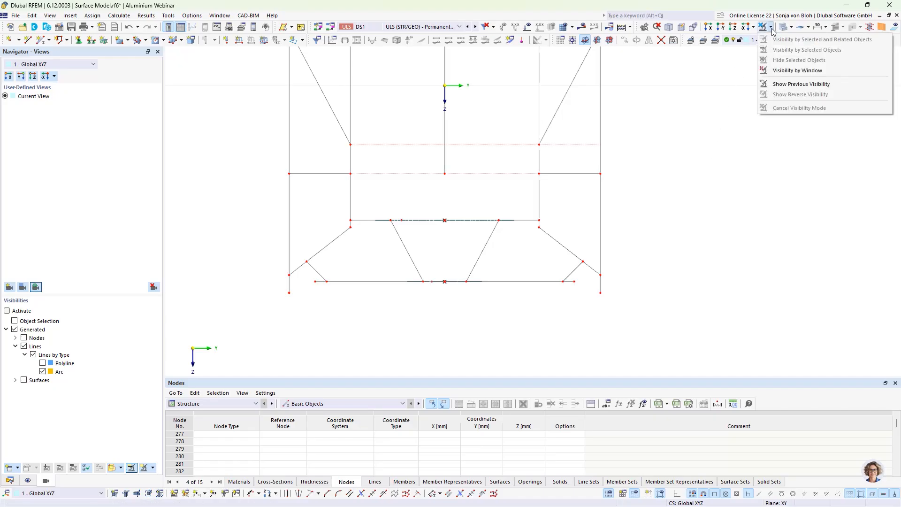
{"action": "left_click", "coordinate": [797, 70]}
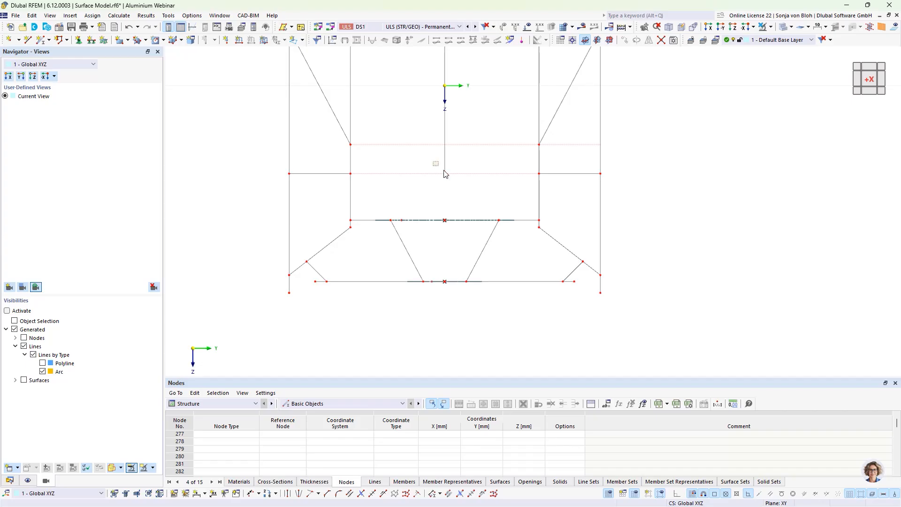
{"action": "left_click_drag", "start_coordinate": [444, 173], "coordinate": [462, 188]}
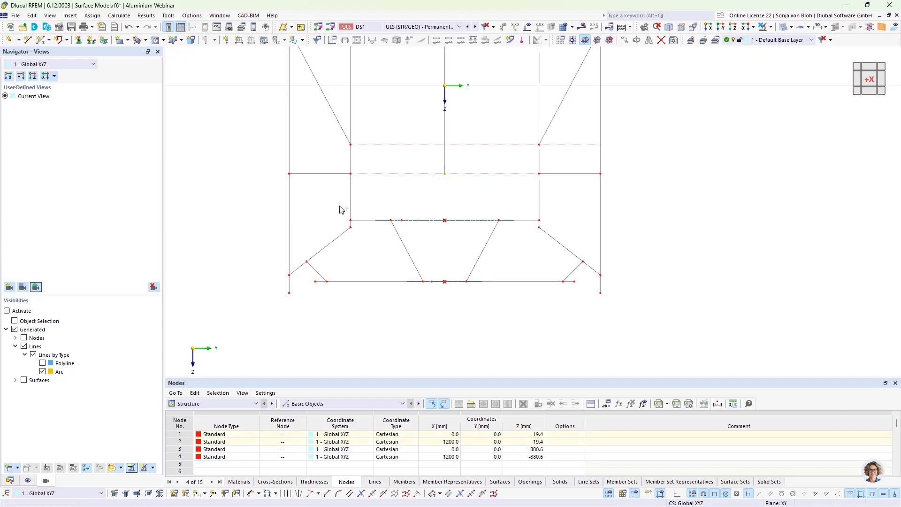
{"action": "left_click_drag", "start_coordinate": [337, 212], "coordinate": [560, 229]}
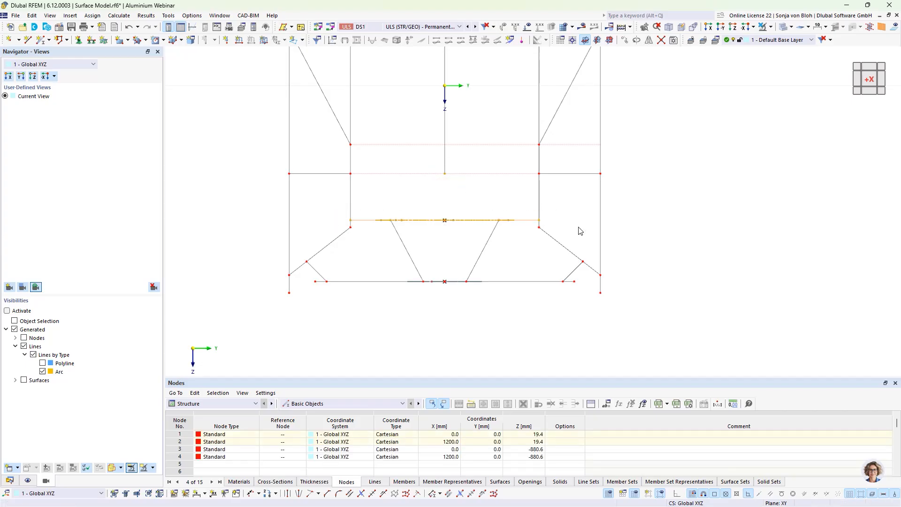
{"action": "left_click", "coordinate": [770, 27]}
{"action": "left_click", "coordinate": [781, 35]}
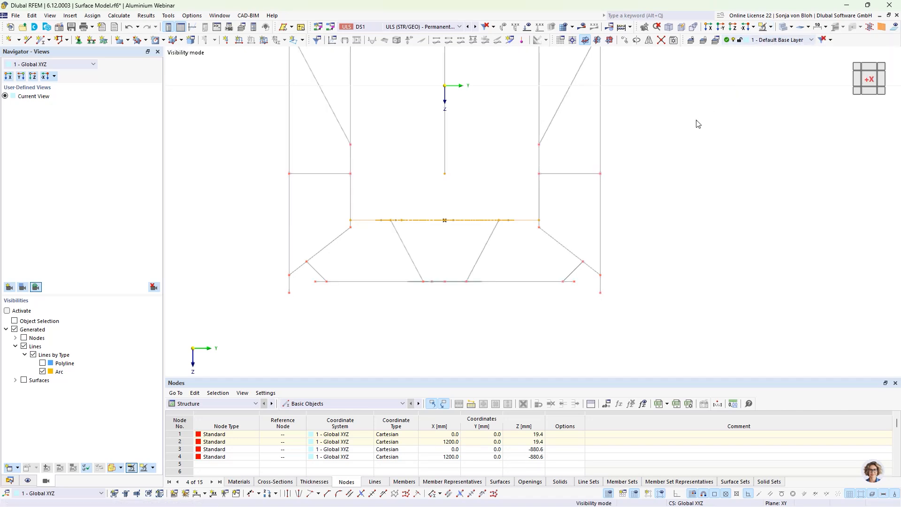
{"action": "scroll", "coordinate": [662, 122], "scroll_direction": "down", "scroll_amount": 4}
{"action": "middle_click_drag", "start_coordinate": [713, 221], "coordinate": [361, 261], "text": "ctrl"}
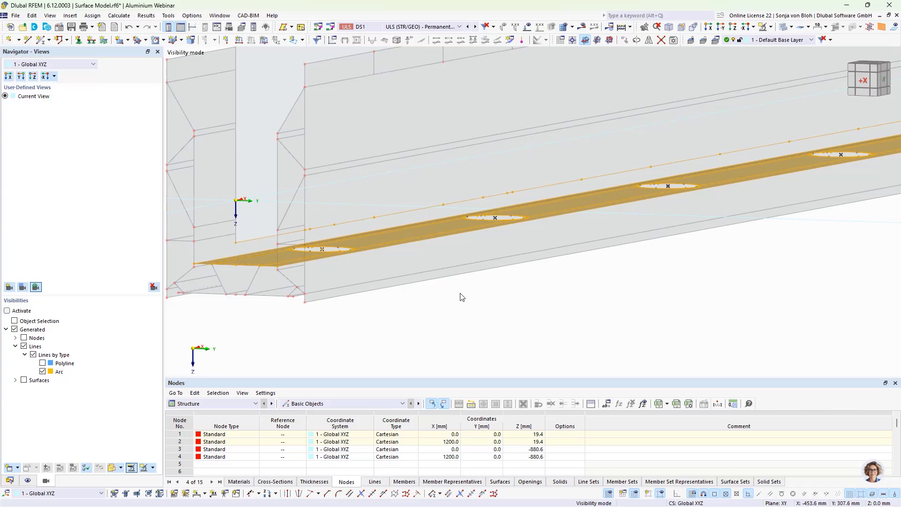
{"action": "middle_click_drag", "start_coordinate": [468, 296], "coordinate": [644, 289], "text": "ctrl"}
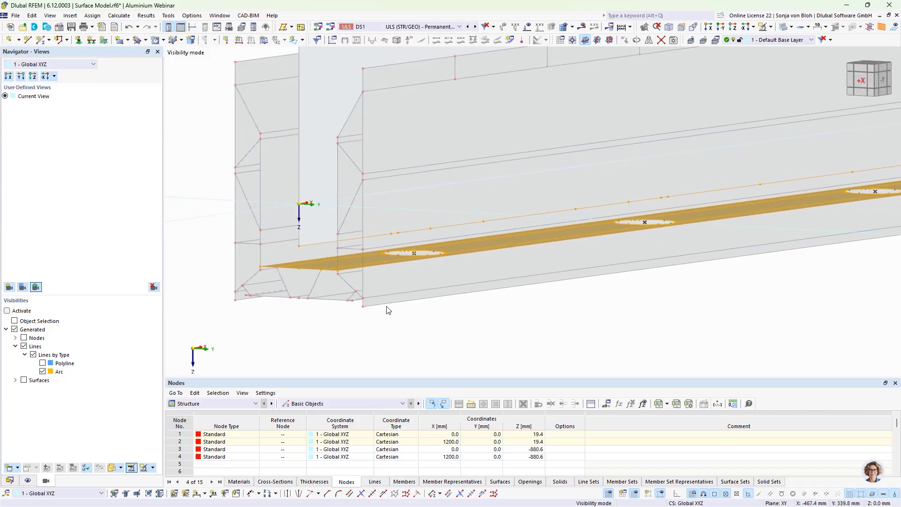
{"action": "scroll", "coordinate": [394, 307], "scroll_direction": "up", "scroll_amount": 2}
{"action": "scroll", "coordinate": [452, 328], "scroll_direction": "up", "scroll_amount": 2}
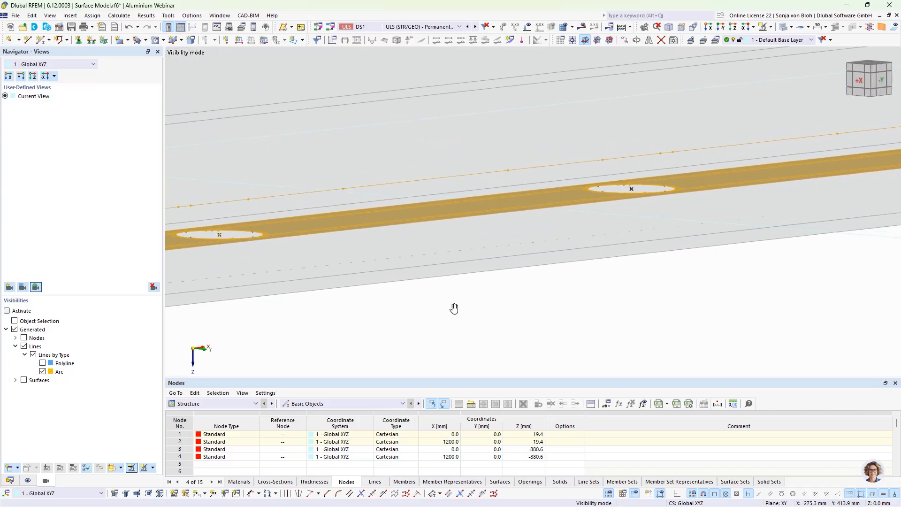
{"action": "middle_click_drag", "start_coordinate": [453, 308], "coordinate": [639, 316]}
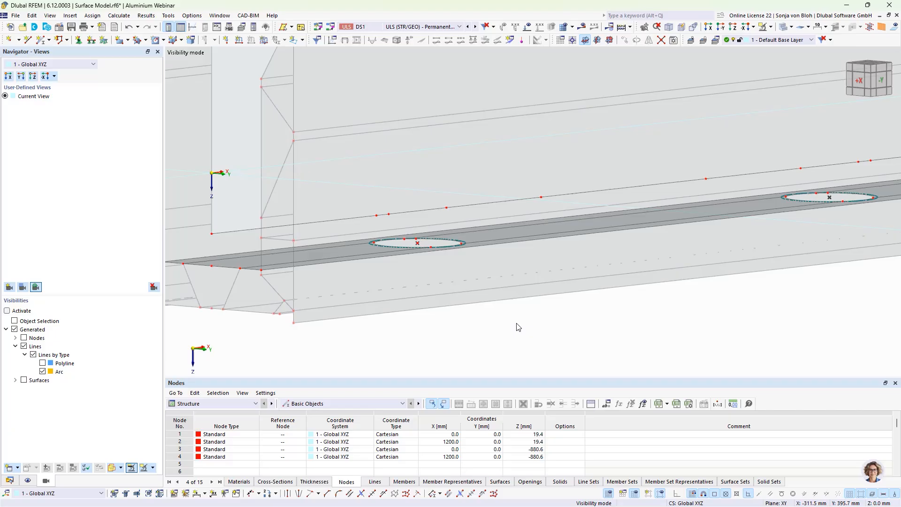
Start a new rigid link from the special objects and set its type to Line to surface
{"action": "left_click", "coordinate": [9, 481]}
{"action": "left_click", "coordinate": [36, 249]}
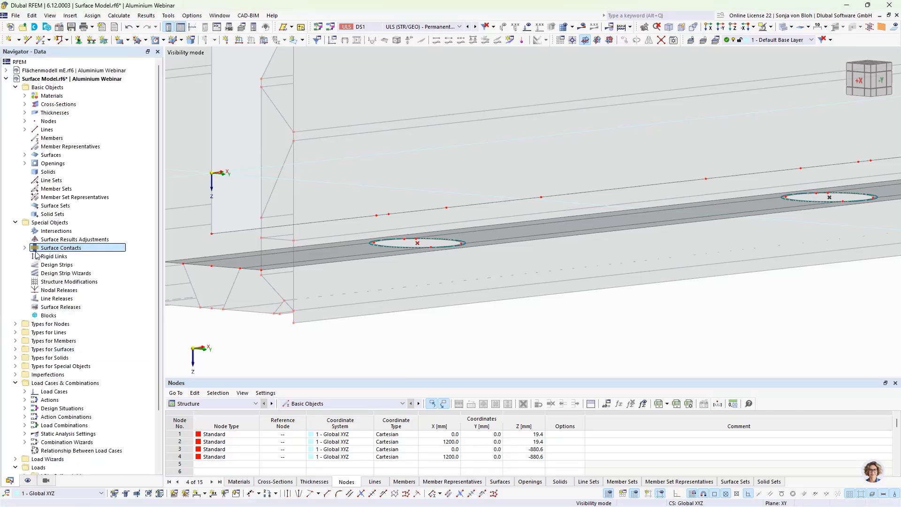
{"action": "right_click", "coordinate": [65, 259]}
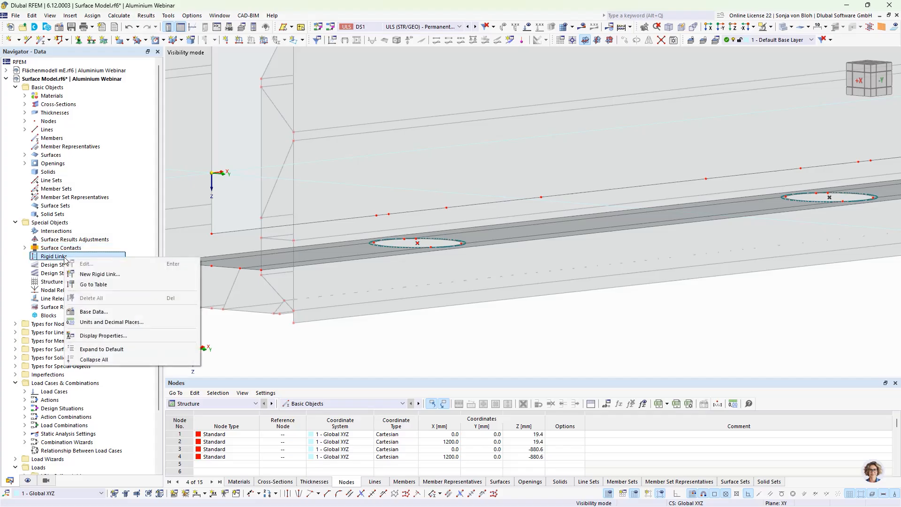
{"action": "left_click", "coordinate": [100, 264]}
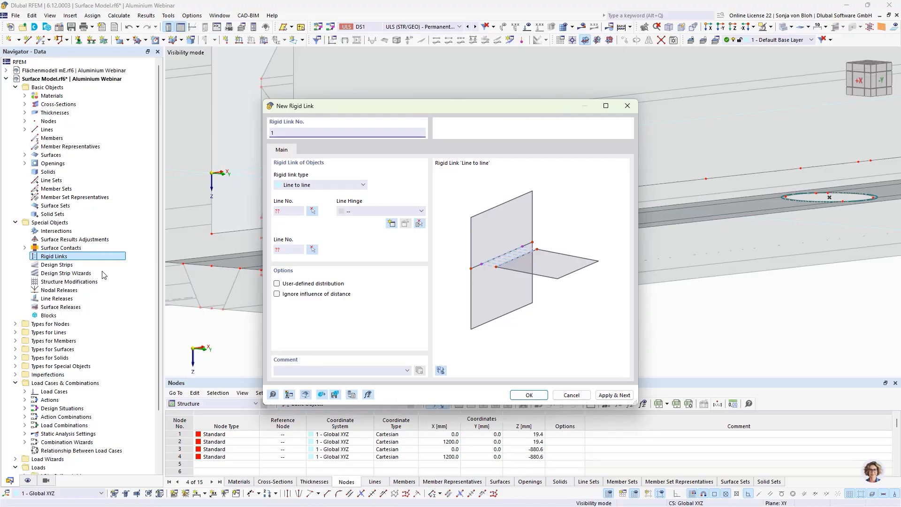
{"action": "left_click", "coordinate": [310, 185]}
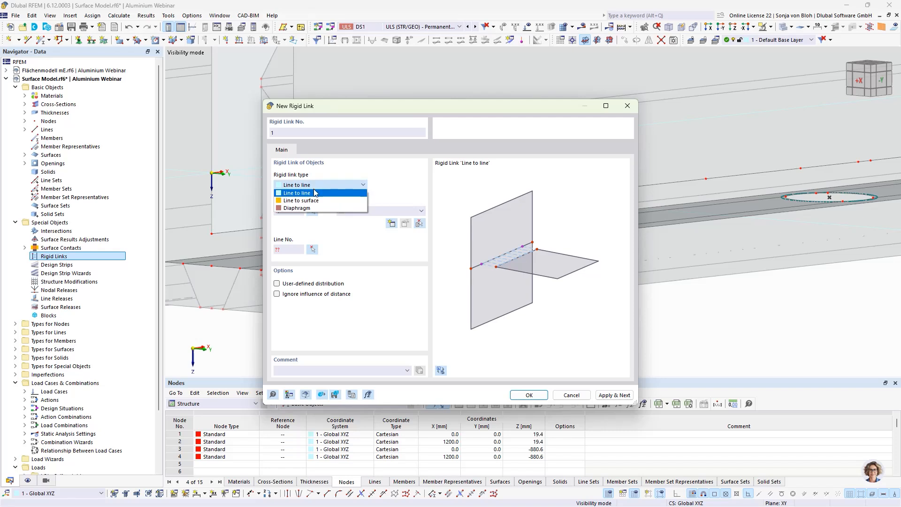
{"action": "left_click", "coordinate": [313, 201]}
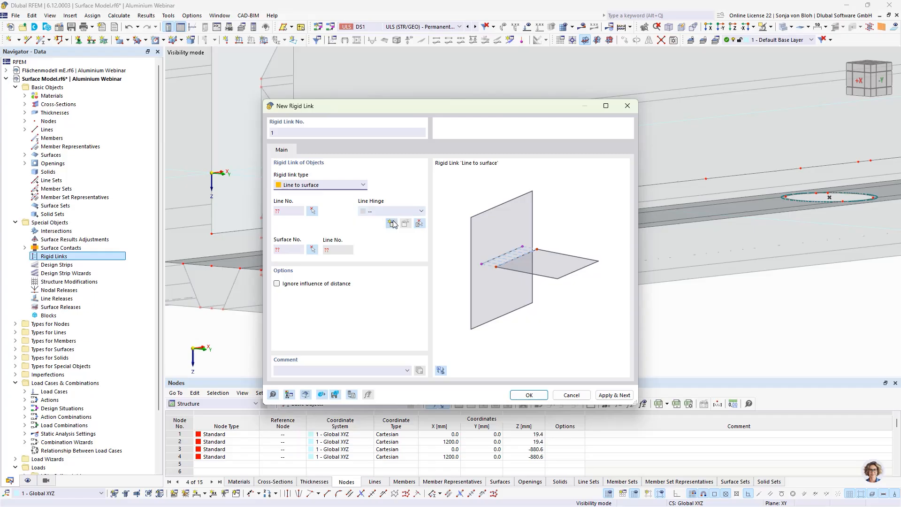
Create a line hinge for the rigid link with uy released and its nonlinearity set to Fixed if negative vy
{"action": "left_click", "coordinate": [392, 224]}
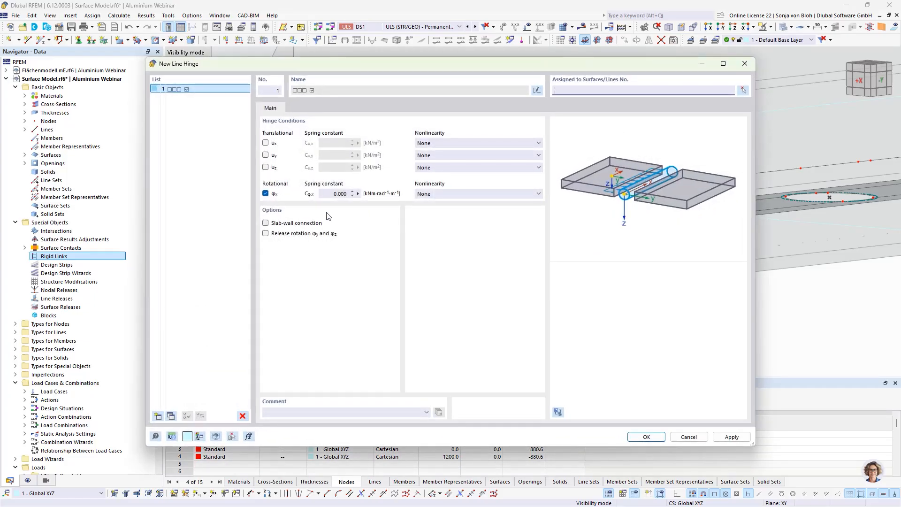
{"action": "left_click", "coordinate": [266, 155]}
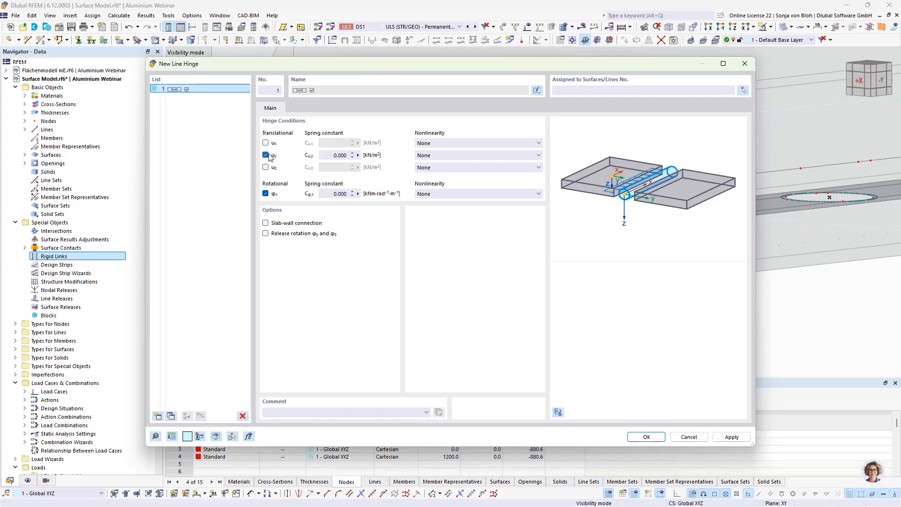
{"action": "left_click", "coordinate": [432, 155]}
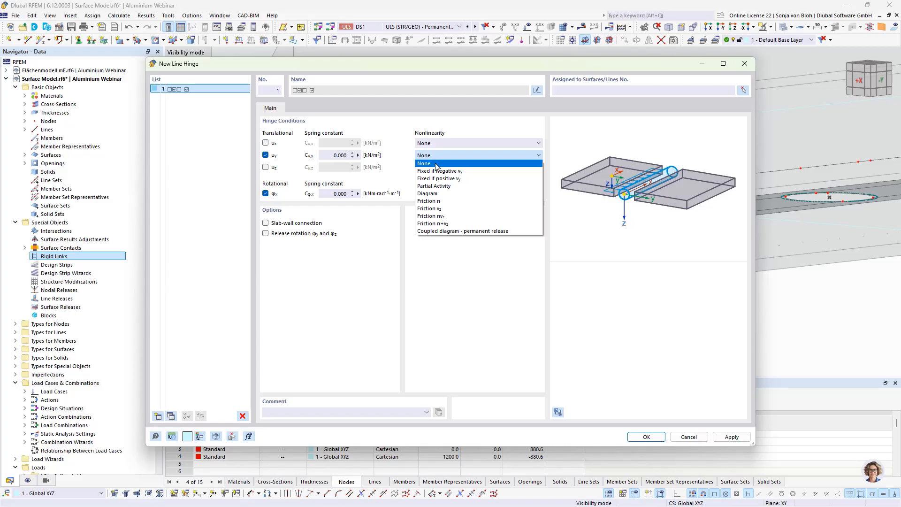
{"action": "left_click", "coordinate": [436, 172]}
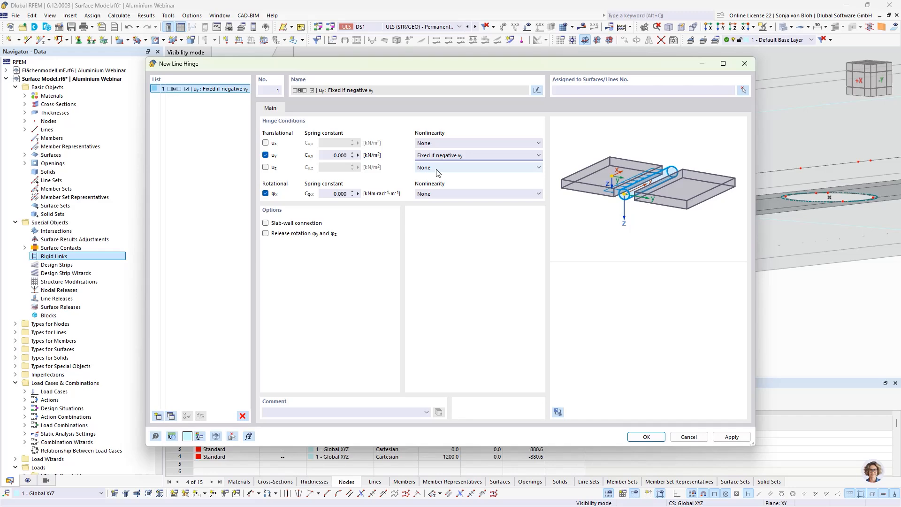
{"action": "left_click", "coordinate": [646, 437]}
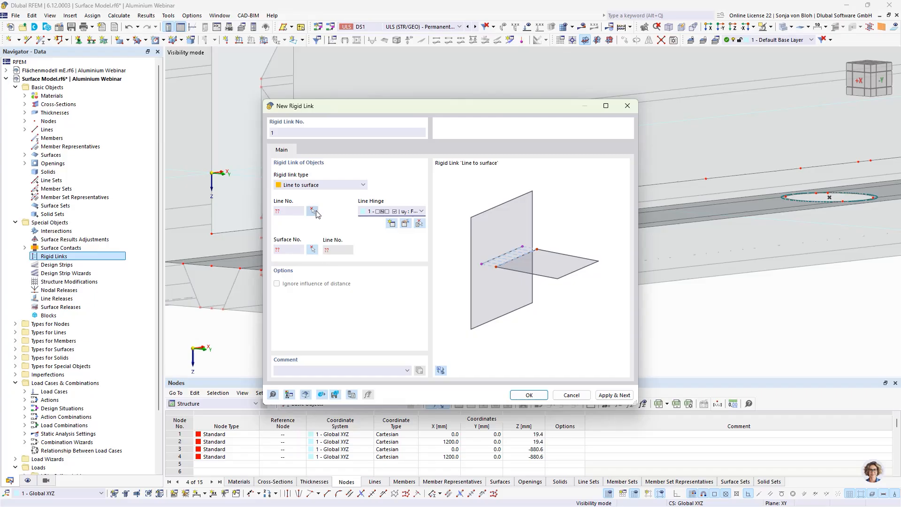
Link the short lower-edge segment above the first opening, line 439, to the perforated horizontal surface 25 and apply rigid link 1
{"action": "left_click", "coordinate": [313, 211]}
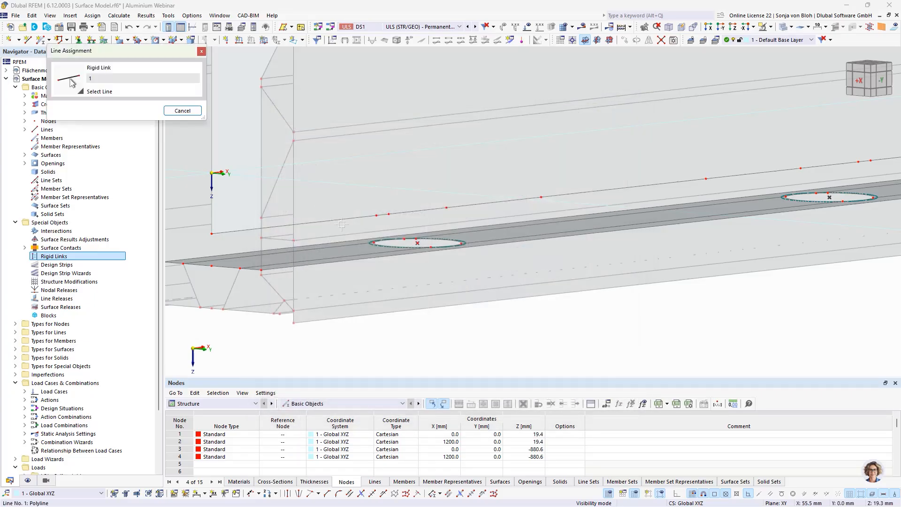
{"action": "scroll", "coordinate": [384, 227], "scroll_direction": "up", "scroll_amount": 3}
{"action": "left_click", "coordinate": [384, 208]}
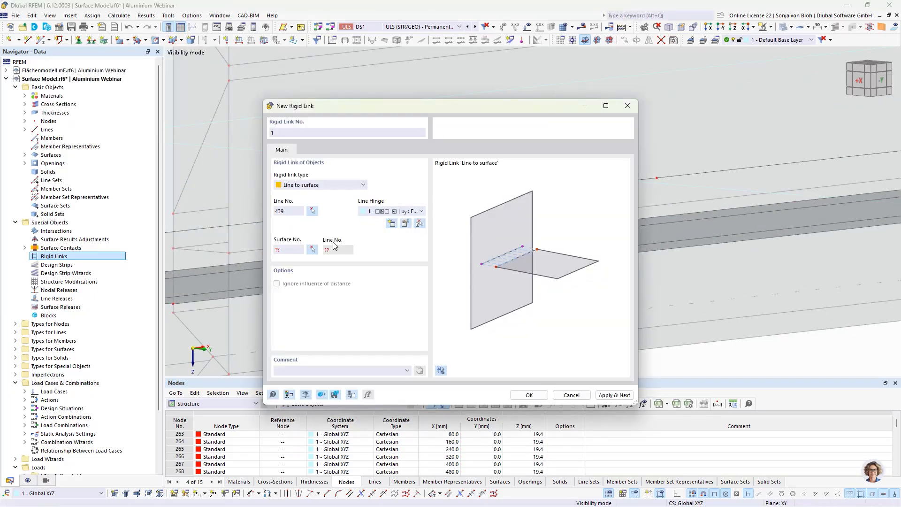
{"action": "left_click", "coordinate": [313, 249]}
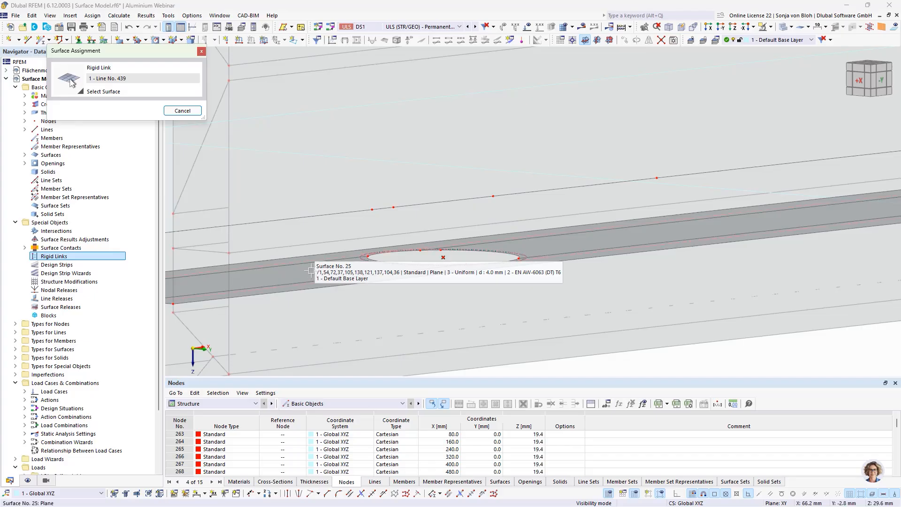
{"action": "left_click", "coordinate": [311, 270]}
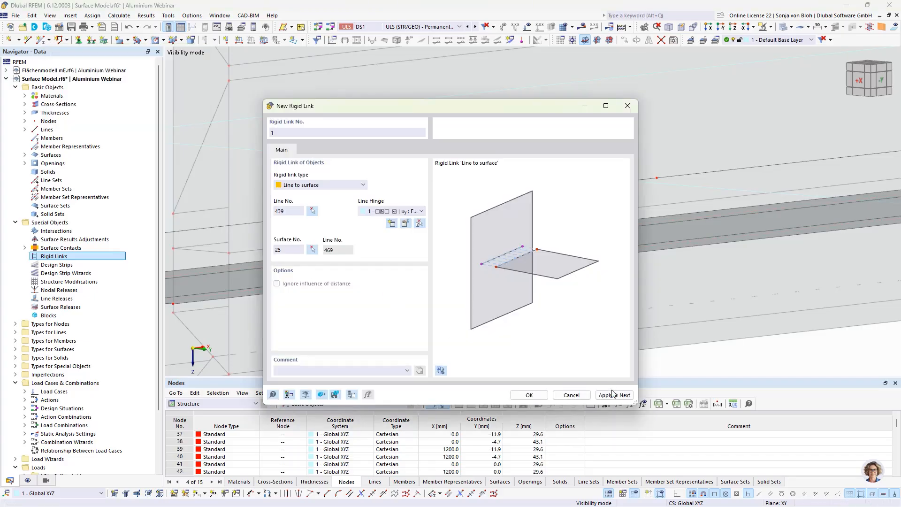
{"action": "left_click", "coordinate": [613, 395]}
Create rigid link 2 between lower-edge line 462, past the first opening, and horizontal surface 25
{"action": "left_click", "coordinate": [312, 210]}
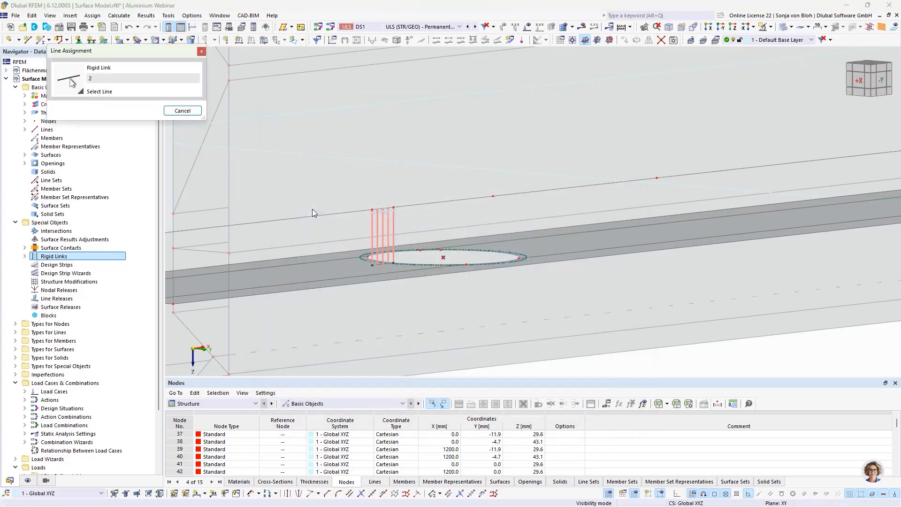
{"action": "left_click", "coordinate": [530, 193]}
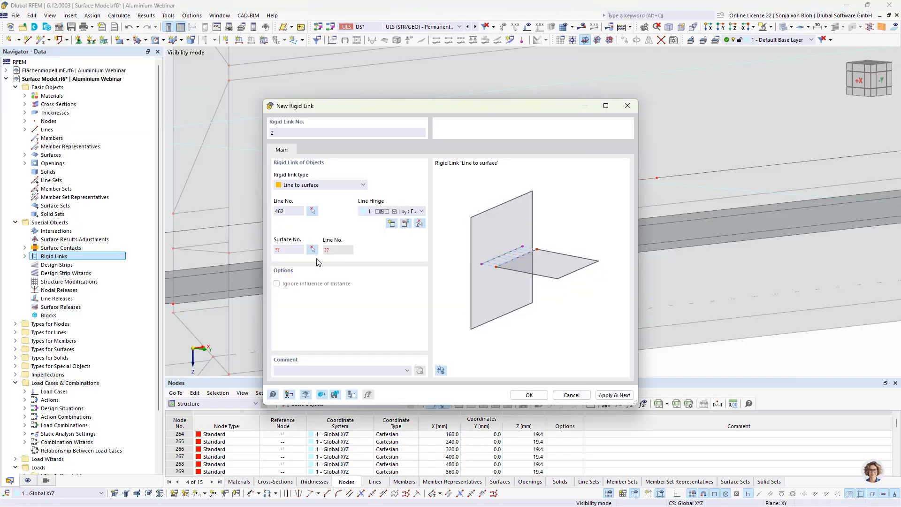
{"action": "left_click", "coordinate": [312, 245]}
{"action": "left_click", "coordinate": [532, 242]}
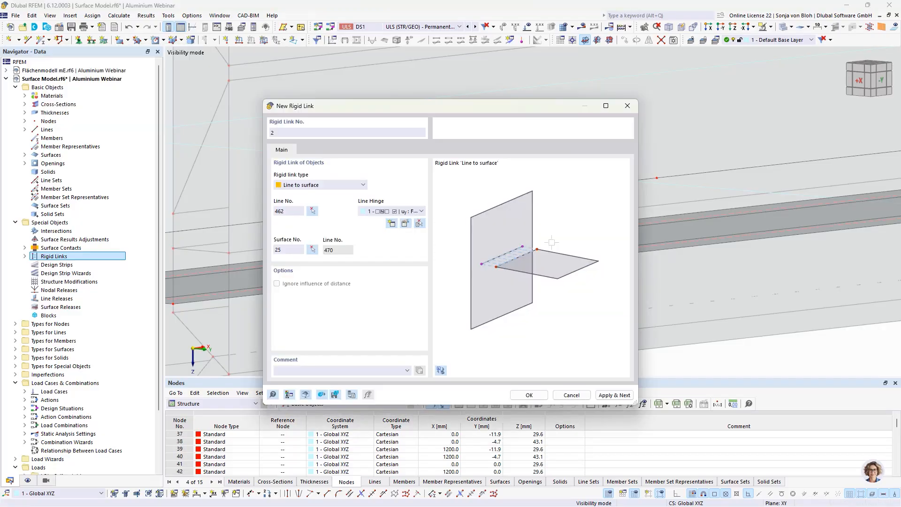
{"action": "left_click", "coordinate": [602, 393]}
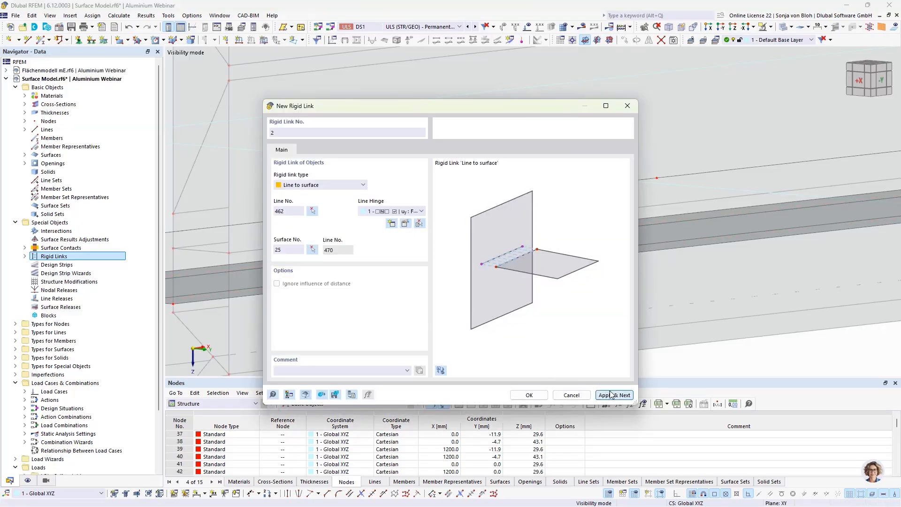
Create rigid link 3 between lower-edge line 441, just before the second opening, and horizontal surface 25
{"action": "left_click", "coordinate": [312, 211]}
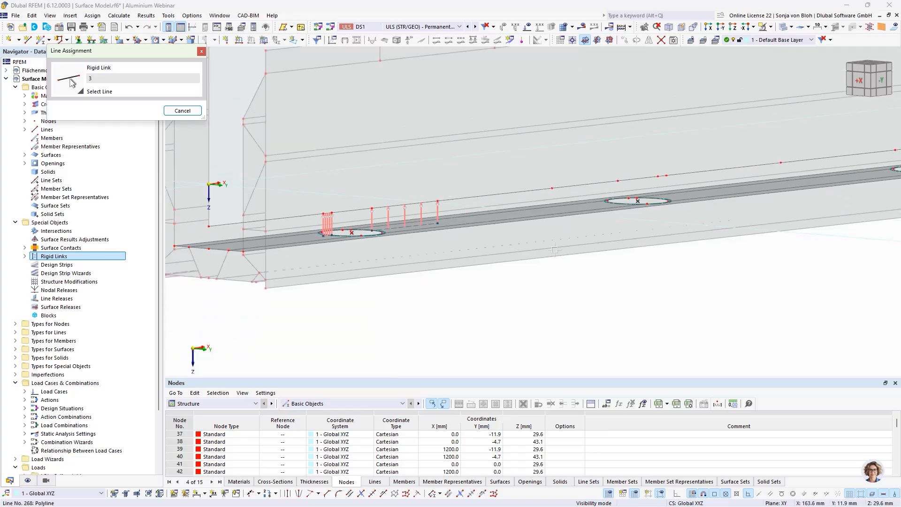
{"action": "left_click", "coordinate": [594, 199]}
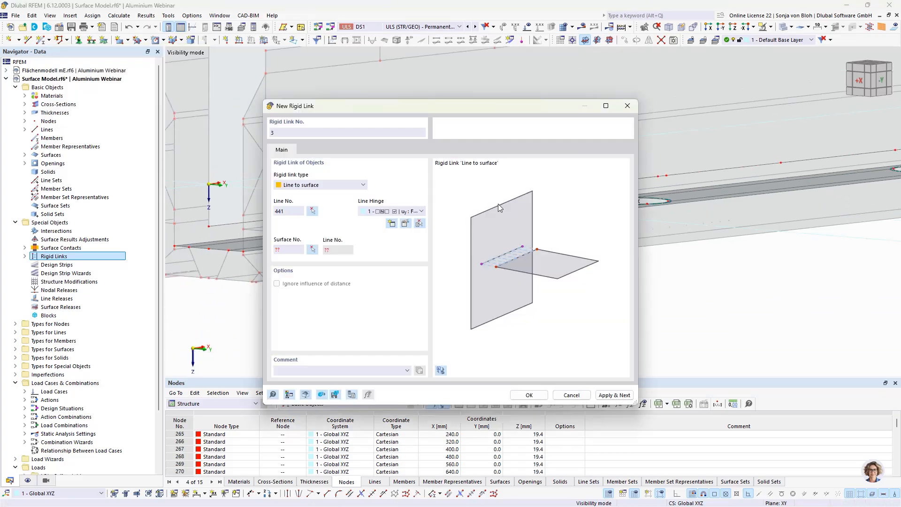
{"action": "left_click", "coordinate": [312, 249]}
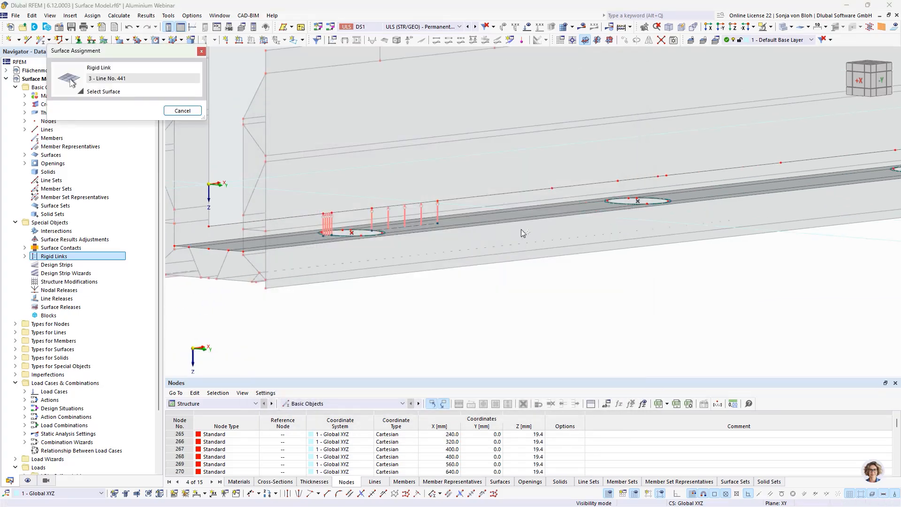
{"action": "left_click", "coordinate": [546, 212]}
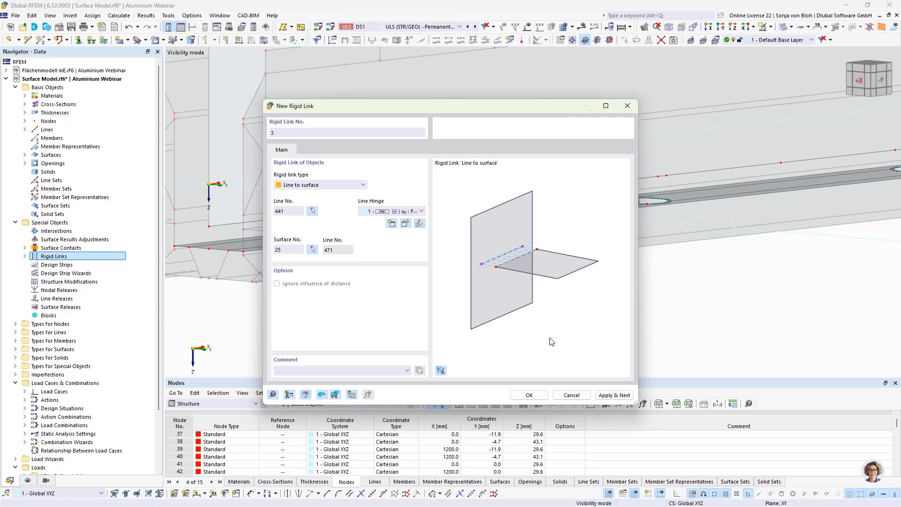
{"action": "left_click", "coordinate": [613, 395]}
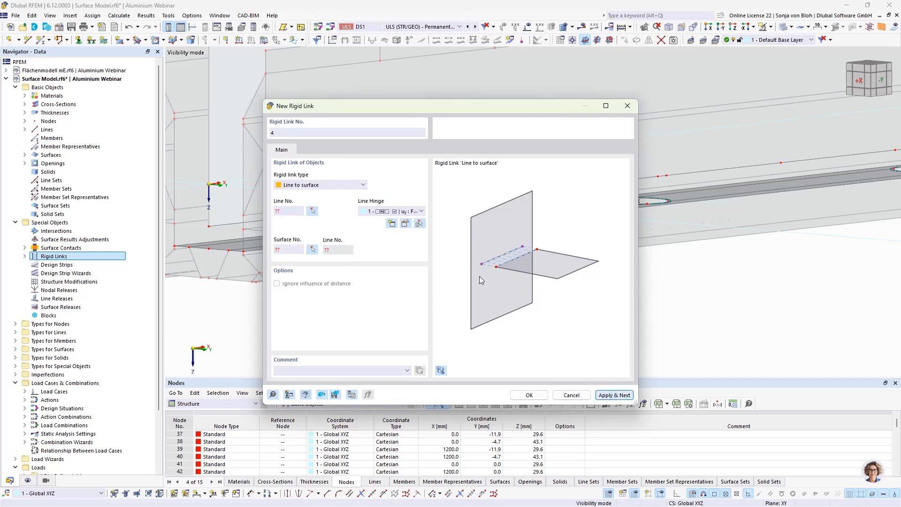
Create rigid link 4 between the short lower-edge line 464 at the second opening's far end and horizontal surface 25
{"action": "left_click", "coordinate": [312, 211]}
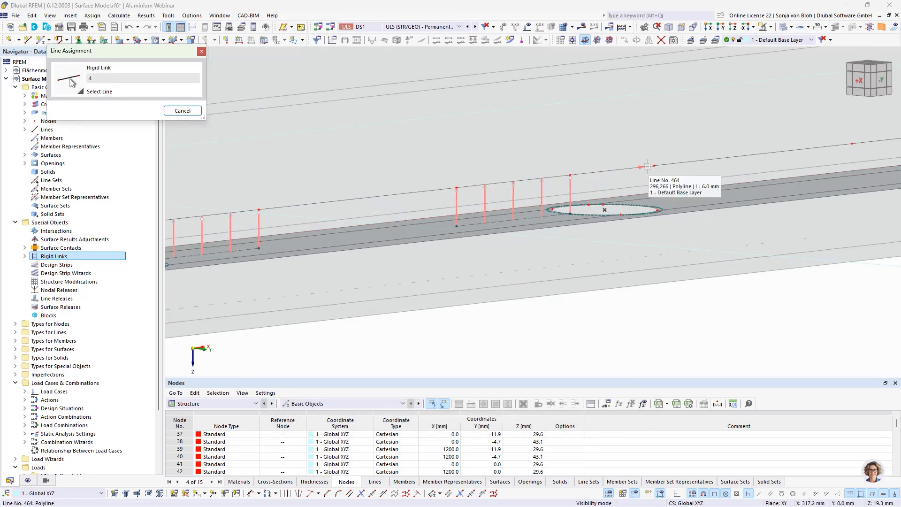
{"action": "left_click", "coordinate": [650, 173]}
{"action": "left_click", "coordinate": [312, 249]}
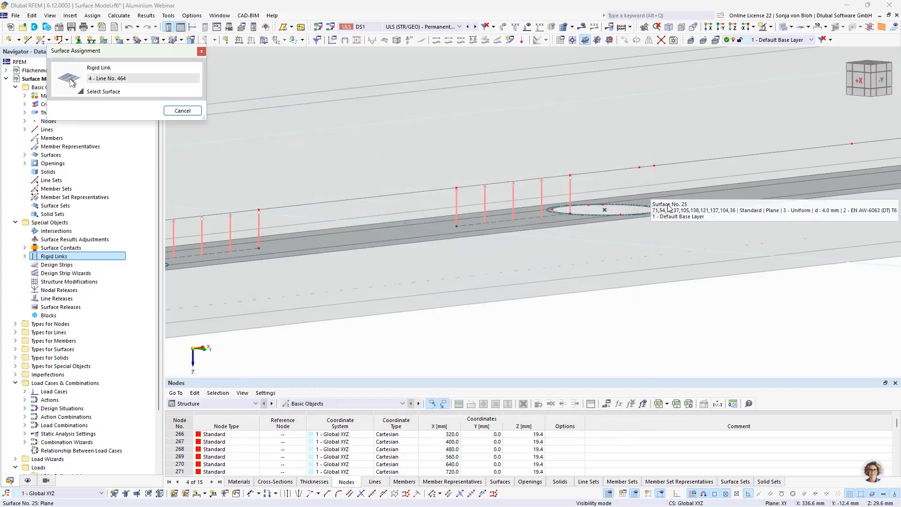
{"action": "left_click", "coordinate": [702, 197]}
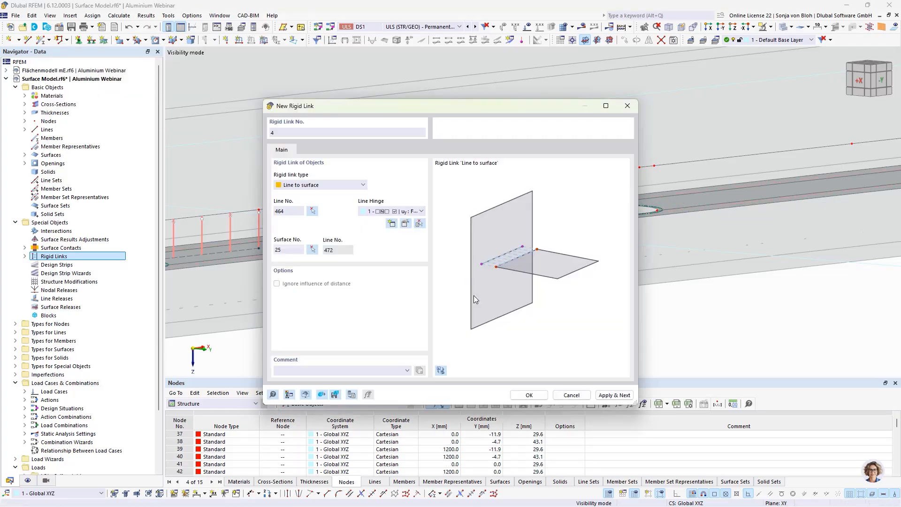
{"action": "left_click", "coordinate": [597, 396]}
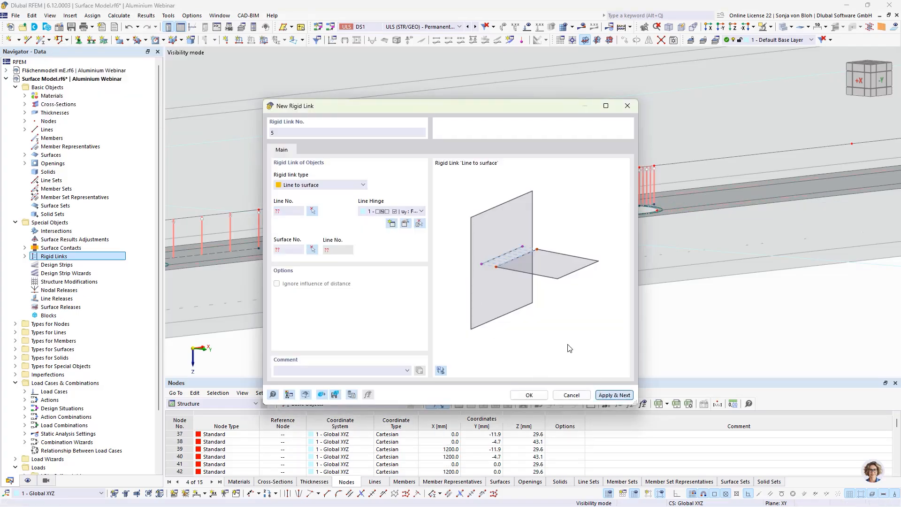
Create rigid link 5 between lower-edge line 443, just before the third opening, and horizontal surface 25
{"action": "left_click", "coordinate": [312, 211]}
{"action": "scroll", "coordinate": [355, 241], "scroll_direction": "down", "scroll_amount": 4}
{"action": "middle_click_drag", "start_coordinate": [732, 245], "coordinate": [634, 269]}
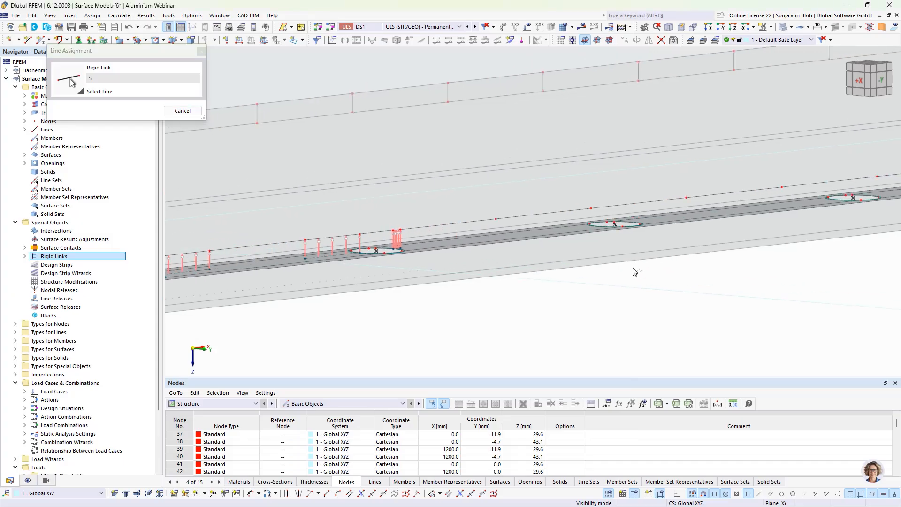
{"action": "left_click", "coordinate": [536, 214]}
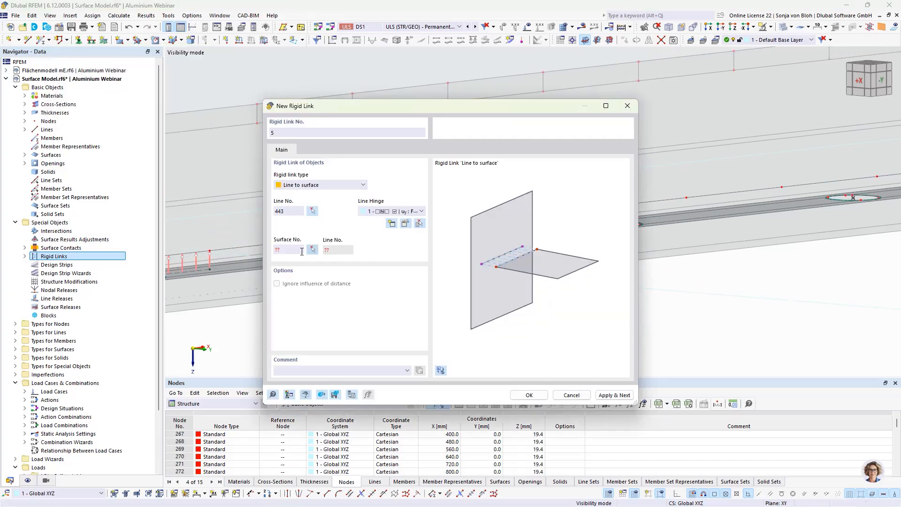
{"action": "left_click", "coordinate": [312, 249]}
{"action": "left_click", "coordinate": [501, 243]}
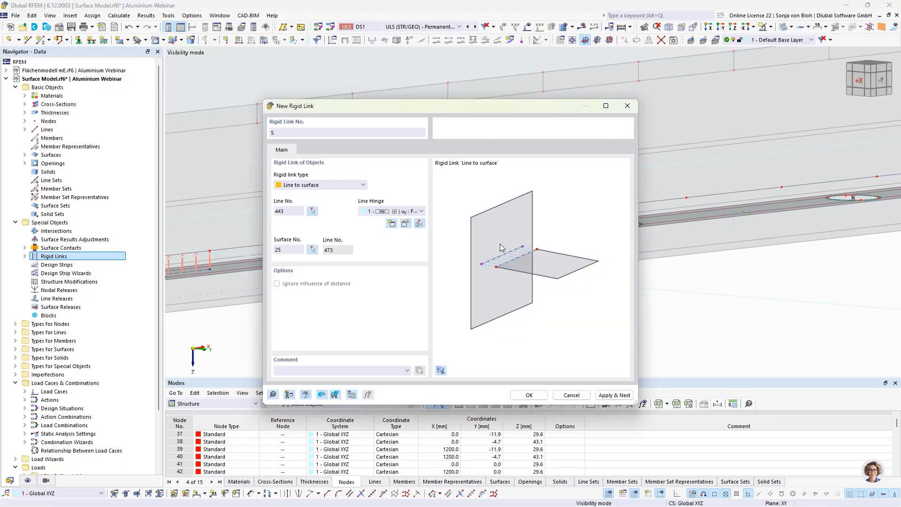
{"action": "left_click", "coordinate": [605, 395]}
Create rigid link 6 between lower-edge line 445, between the third and fourth openings, and horizontal surface 25
{"action": "left_click", "coordinate": [726, 193]}
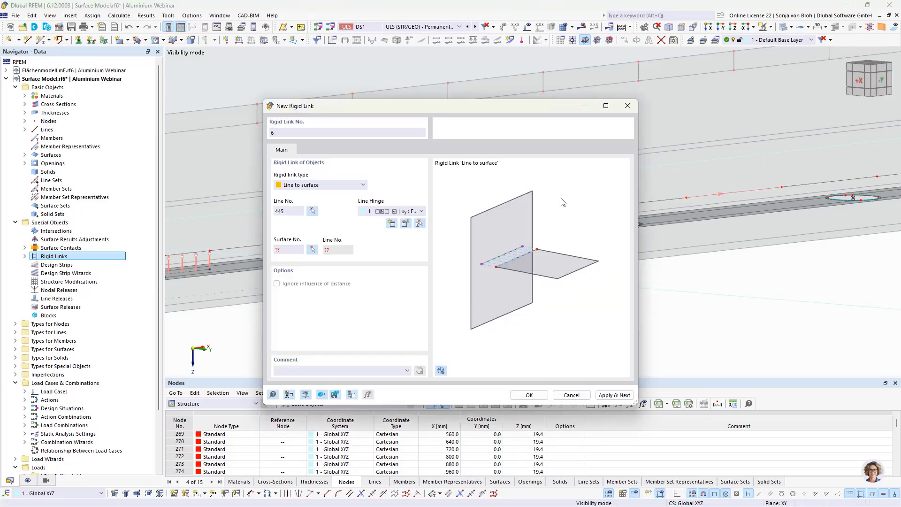
{"action": "left_click", "coordinate": [312, 250]}
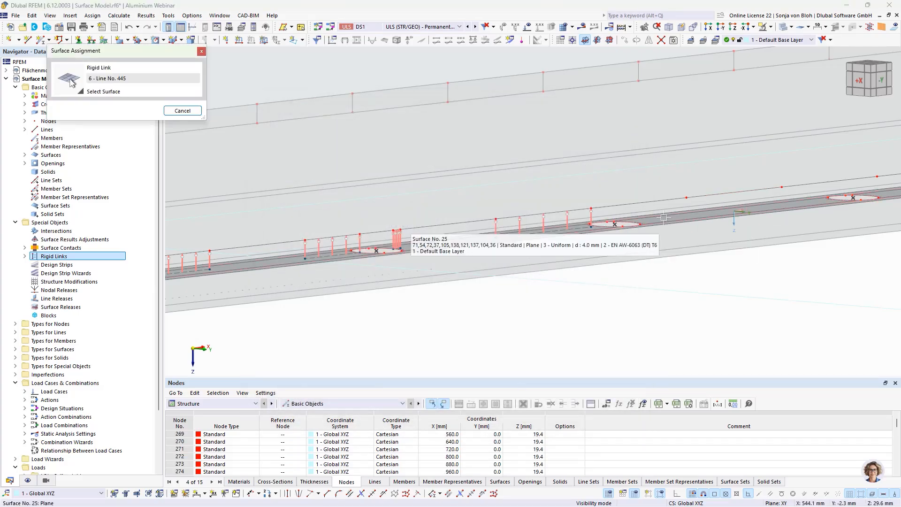
{"action": "left_click", "coordinate": [664, 222]}
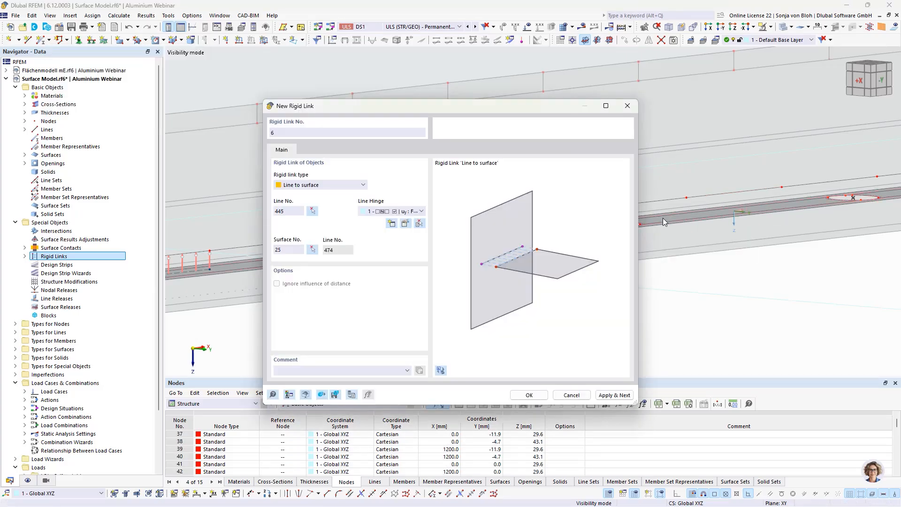
{"action": "left_click", "coordinate": [614, 395]}
Create rigid link 7 between lower-edge line 447, just after the fourth opening, and horizontal surface 25
{"action": "left_click", "coordinate": [312, 211]}
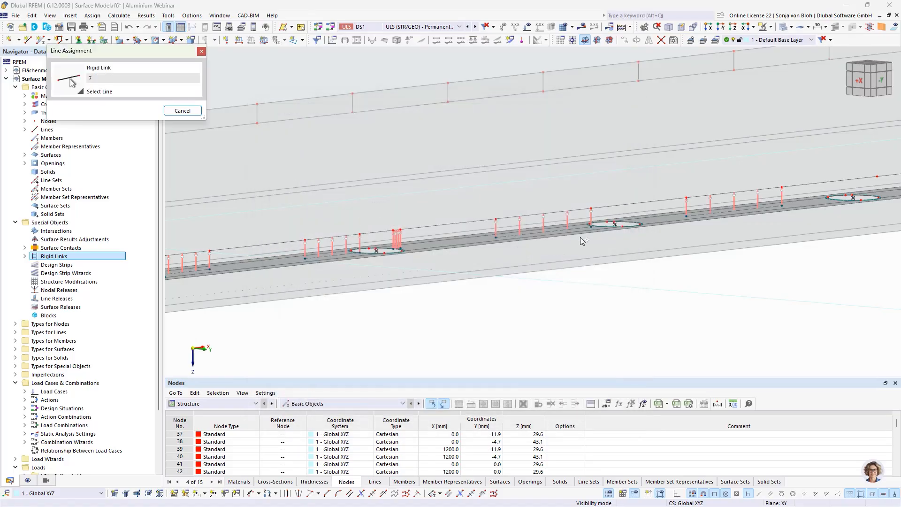
{"action": "scroll", "coordinate": [593, 243], "scroll_direction": "down", "scroll_amount": 3}
{"action": "middle_click_drag", "start_coordinate": [713, 254], "coordinate": [594, 266]}
{"action": "middle_click_drag", "start_coordinate": [683, 251], "coordinate": [539, 272]}
{"action": "scroll", "coordinate": [537, 258], "scroll_direction": "up", "scroll_amount": 2}
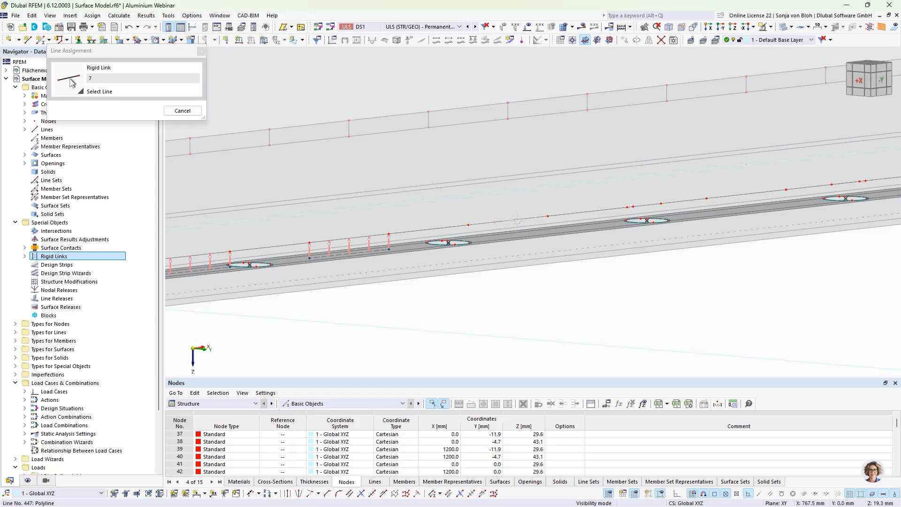
{"action": "left_click", "coordinate": [518, 225]}
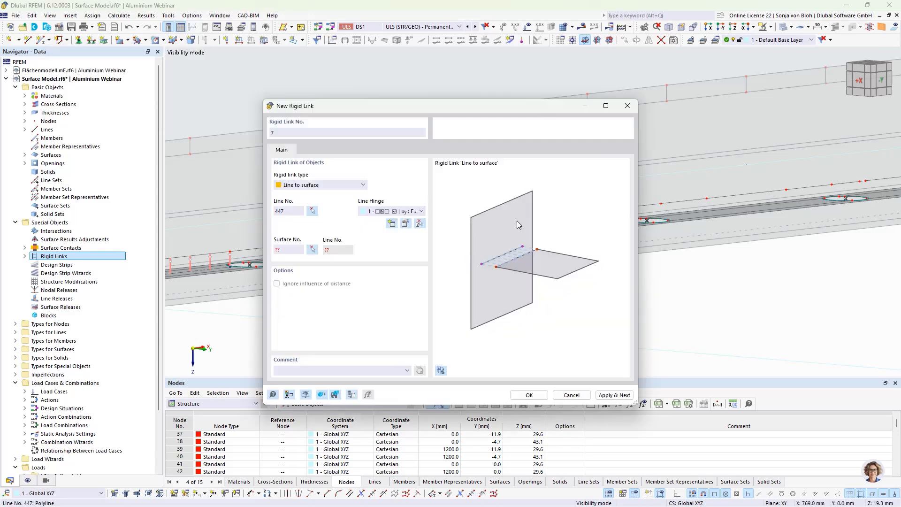
{"action": "left_click", "coordinate": [312, 249]}
{"action": "left_click", "coordinate": [525, 244]}
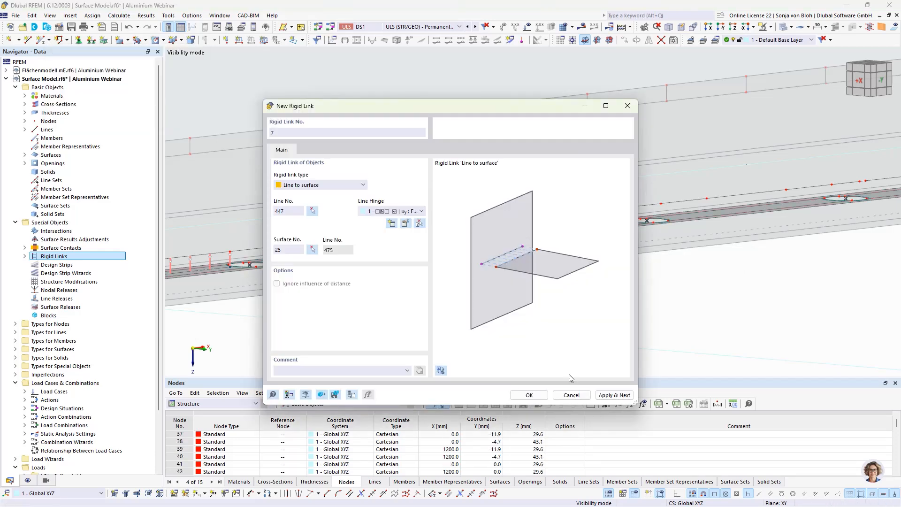
{"action": "left_click", "coordinate": [609, 395]}
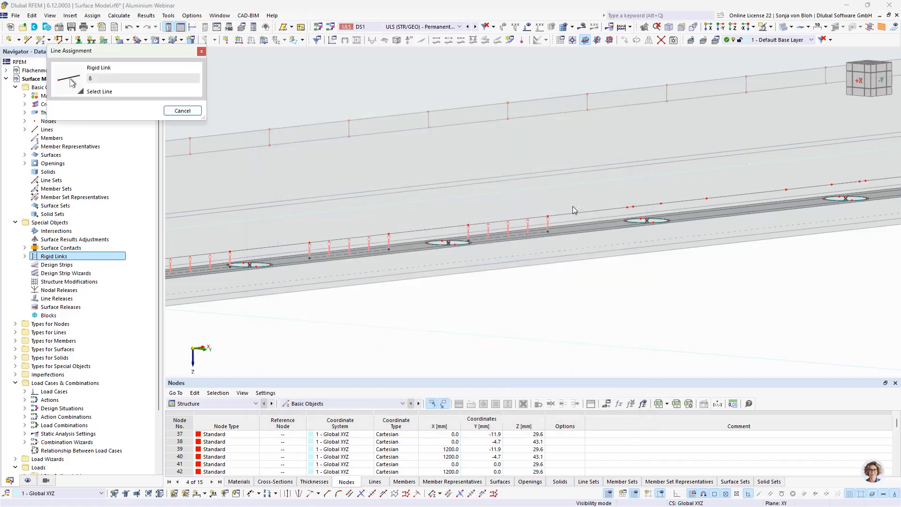
Create rigid link 8 between the short lower-edge line 449 at the fifth opening's near end and horizontal surface 25
{"action": "scroll", "coordinate": [639, 212], "scroll_direction": "up", "scroll_amount": 2}
{"action": "left_click", "coordinate": [636, 210]}
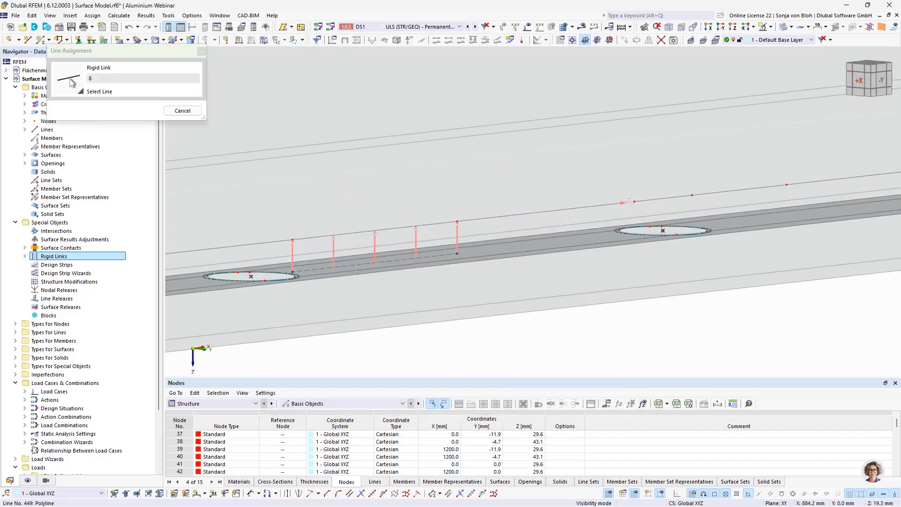
{"action": "left_click", "coordinate": [312, 249]}
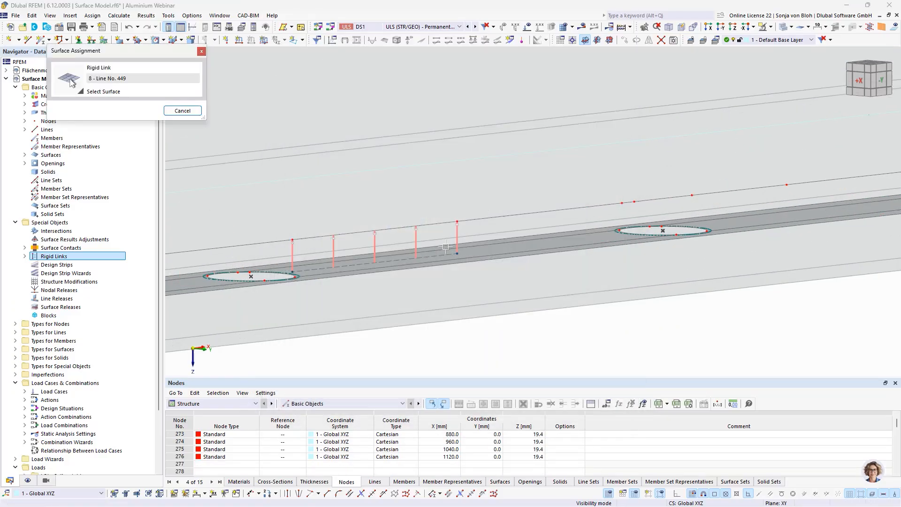
{"action": "left_click", "coordinate": [530, 242]}
{"action": "left_click", "coordinate": [614, 395]}
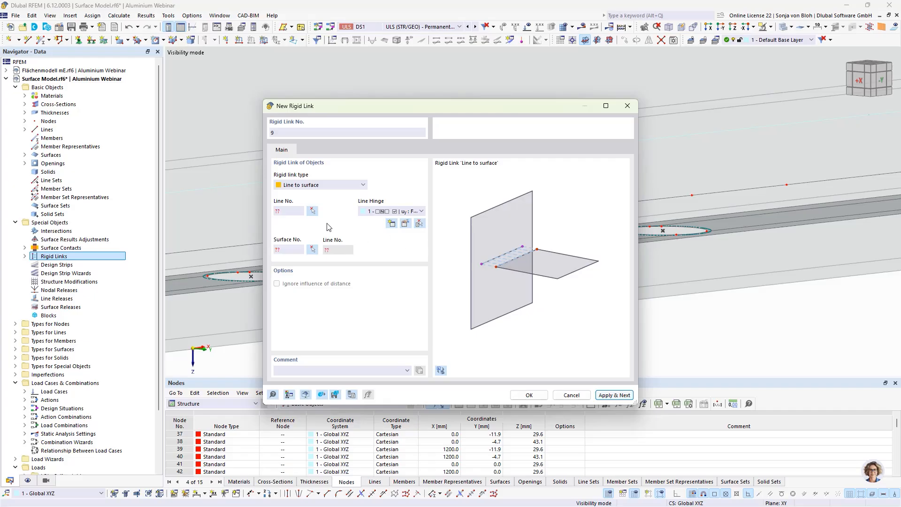
Create rigid link 9 between lower-edge line 466, just after the fifth opening, and horizontal surface 25
{"action": "left_click", "coordinate": [312, 211]}
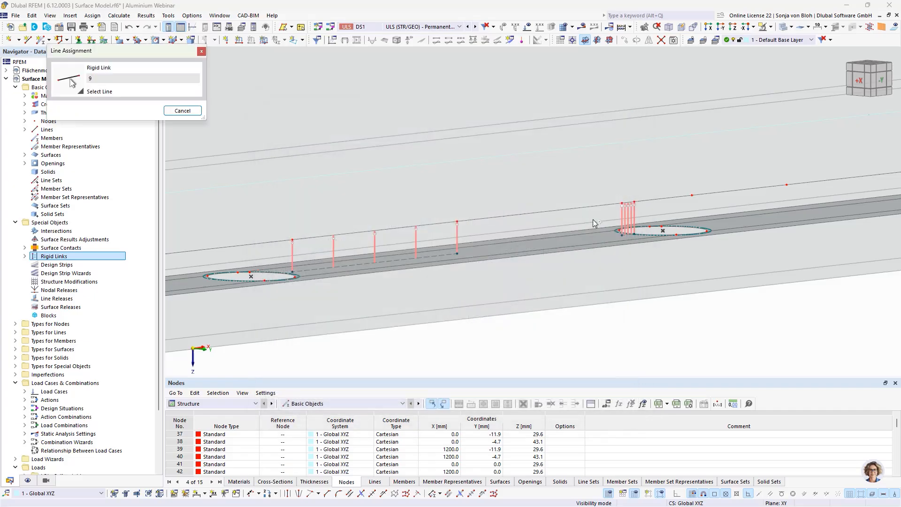
{"action": "left_click", "coordinate": [724, 191]}
{"action": "left_click", "coordinate": [312, 249]}
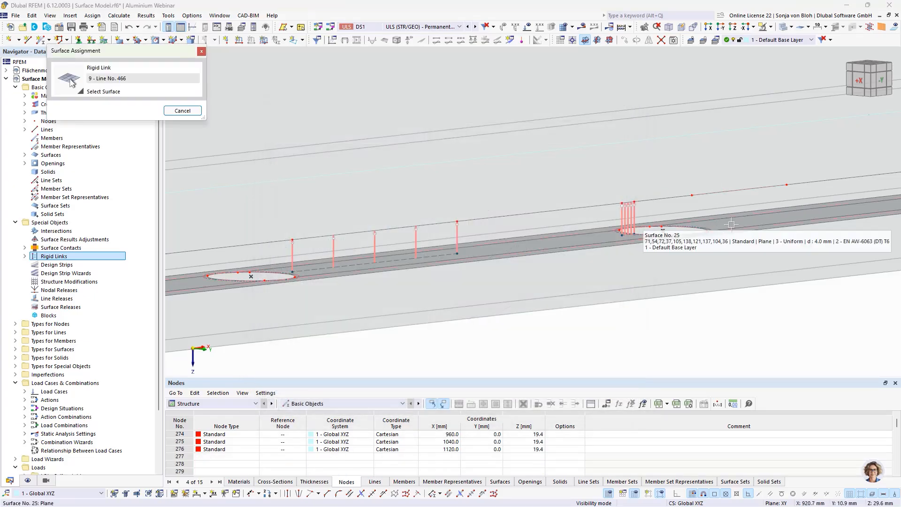
{"action": "left_click", "coordinate": [730, 224]}
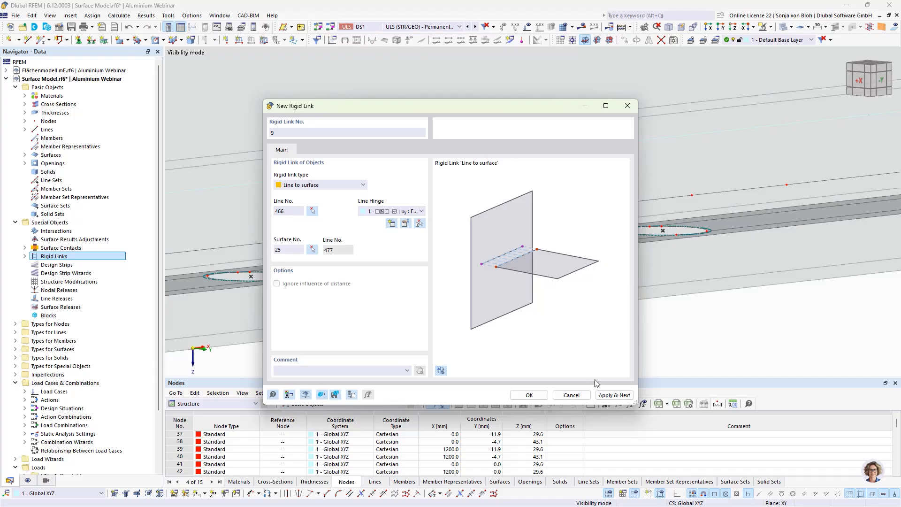
{"action": "left_click", "coordinate": [613, 395]}
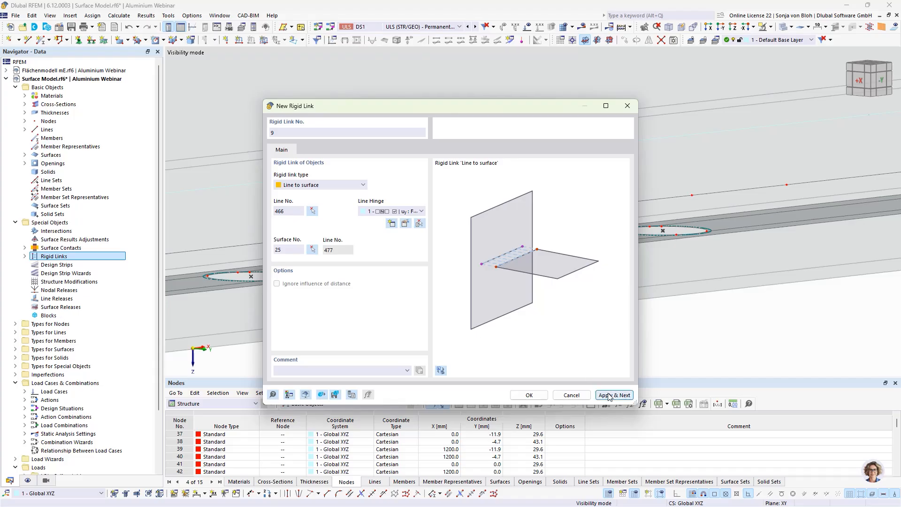
Create rigid link 10 between lower-edge line 451, just before the sixth opening, and horizontal surface 25
{"action": "left_click", "coordinate": [312, 211]}
{"action": "scroll", "coordinate": [418, 257], "scroll_direction": "up", "scroll_amount": 3}
{"action": "middle_click_drag", "start_coordinate": [602, 247], "coordinate": [569, 265]}
{"action": "left_click", "coordinate": [536, 190]}
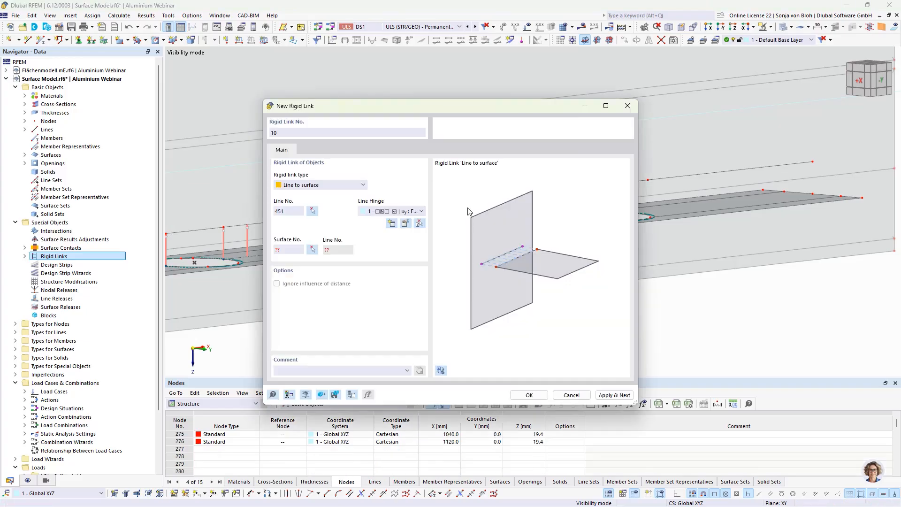
{"action": "left_click", "coordinate": [312, 249]}
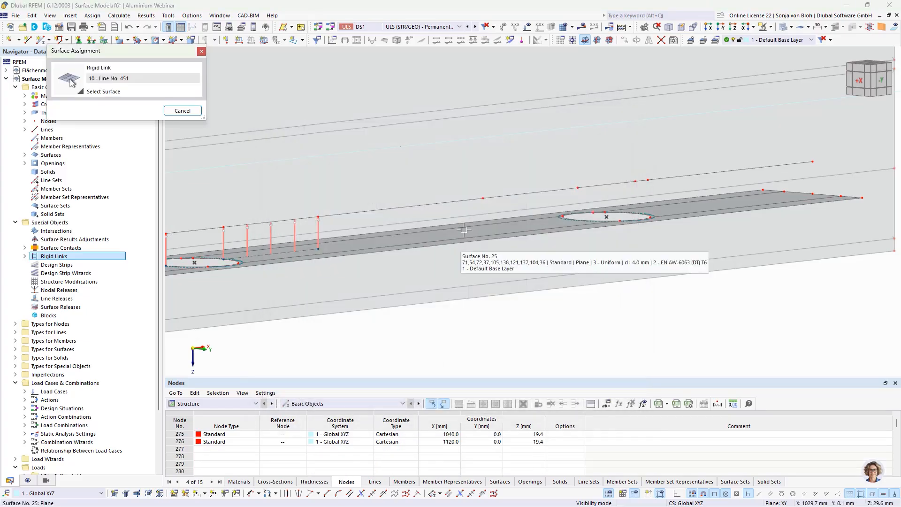
{"action": "left_click", "coordinate": [464, 228]}
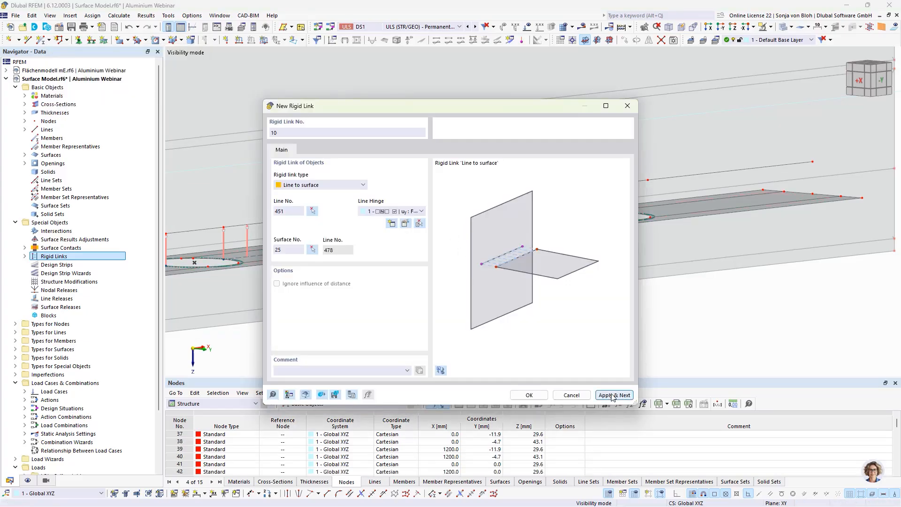
{"action": "left_click", "coordinate": [614, 395]}
Create rigid link 11 between the short lower-edge line 468 at the sixth opening's far end and horizontal surface 25, finishing the link series
{"action": "left_click", "coordinate": [312, 211]}
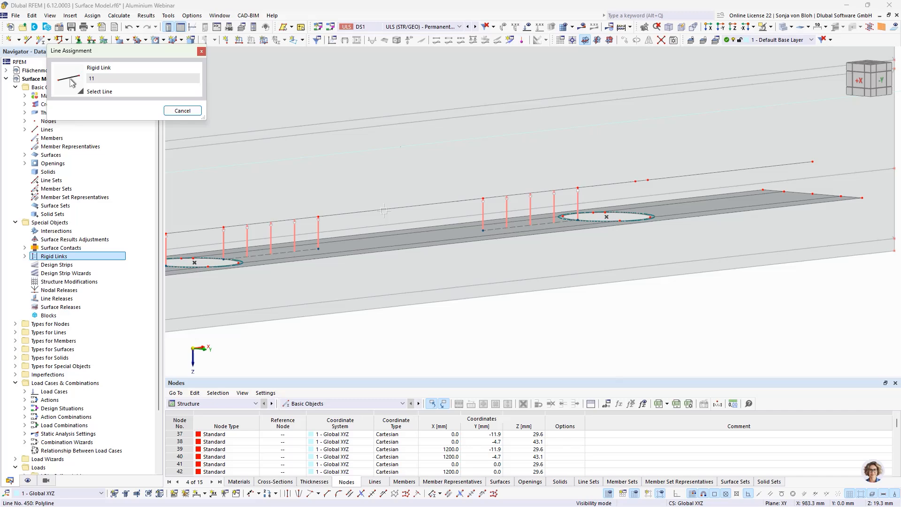
{"action": "left_click", "coordinate": [640, 180]}
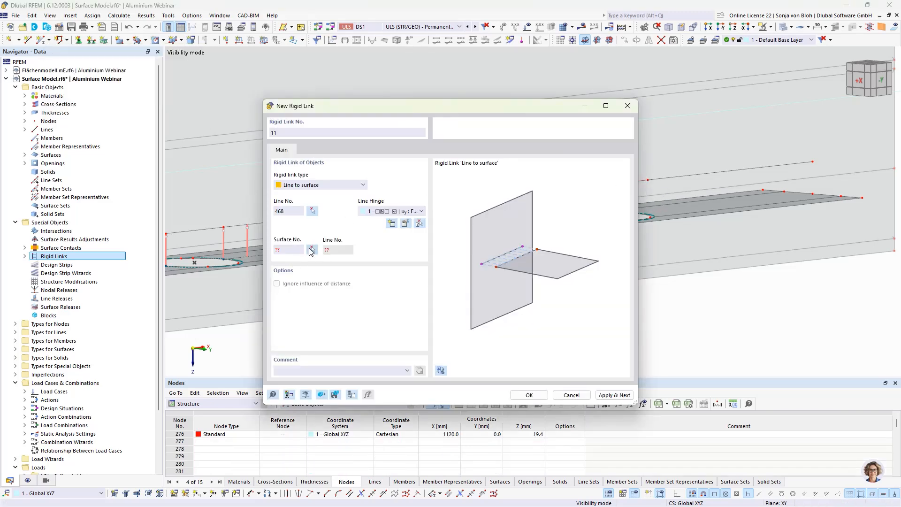
{"action": "left_click", "coordinate": [312, 249]}
{"action": "left_click", "coordinate": [688, 209]}
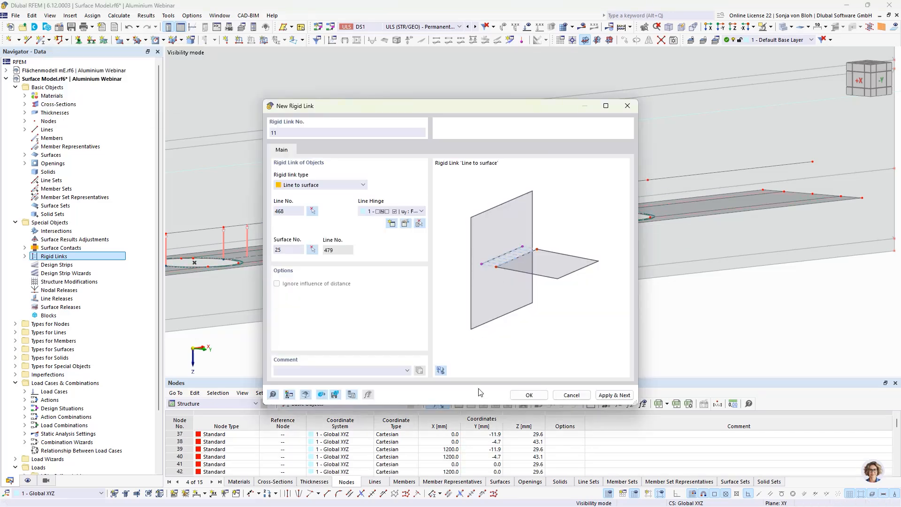
{"action": "left_click", "coordinate": [529, 394]}
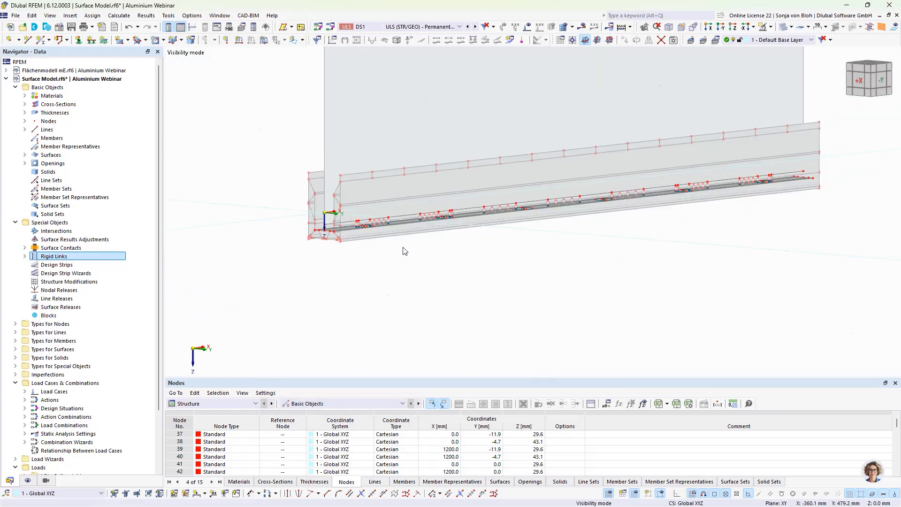
Cancel the current visibility mode and activate the generated visibility showing only arc-type lines
{"action": "middle_click_drag", "start_coordinate": [644, 270], "coordinate": [611, 285], "text": "ctrl"}
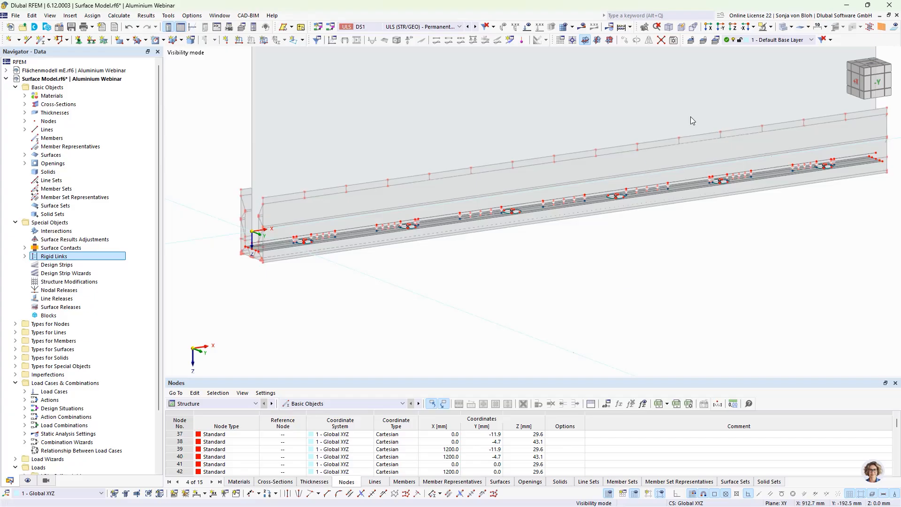
{"action": "left_click", "coordinate": [771, 26]}
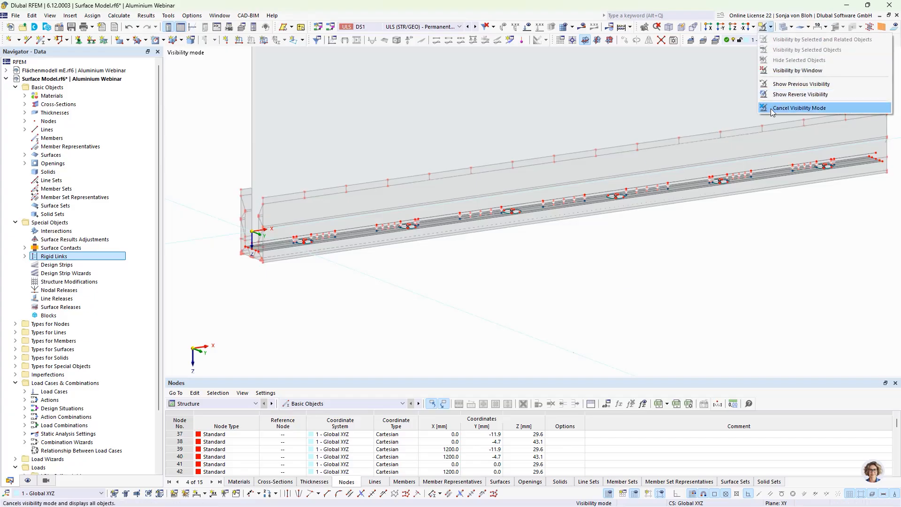
{"action": "left_click", "coordinate": [772, 108]}
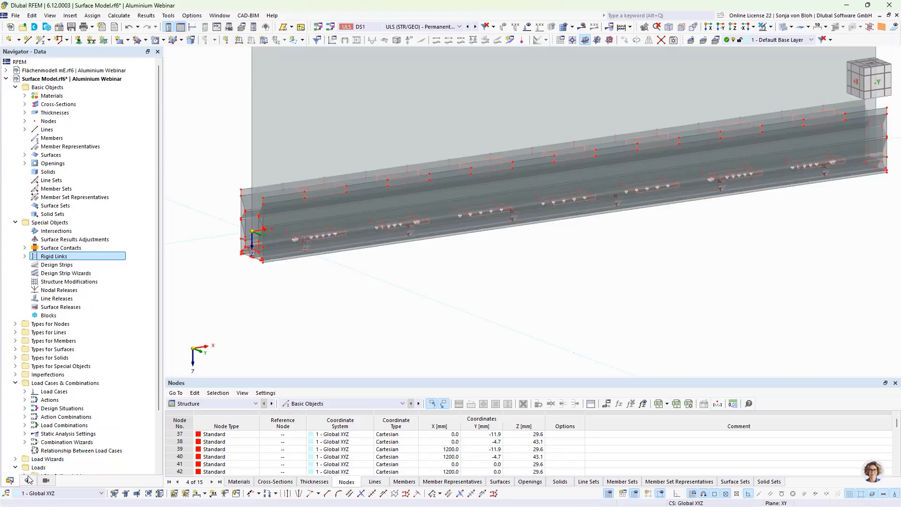
{"action": "left_click", "coordinate": [46, 480]}
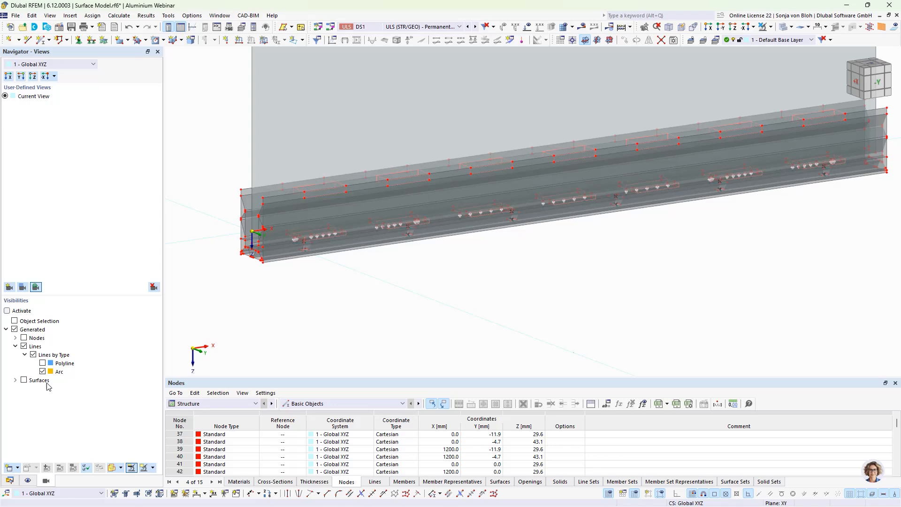
{"action": "left_click", "coordinate": [7, 311]}
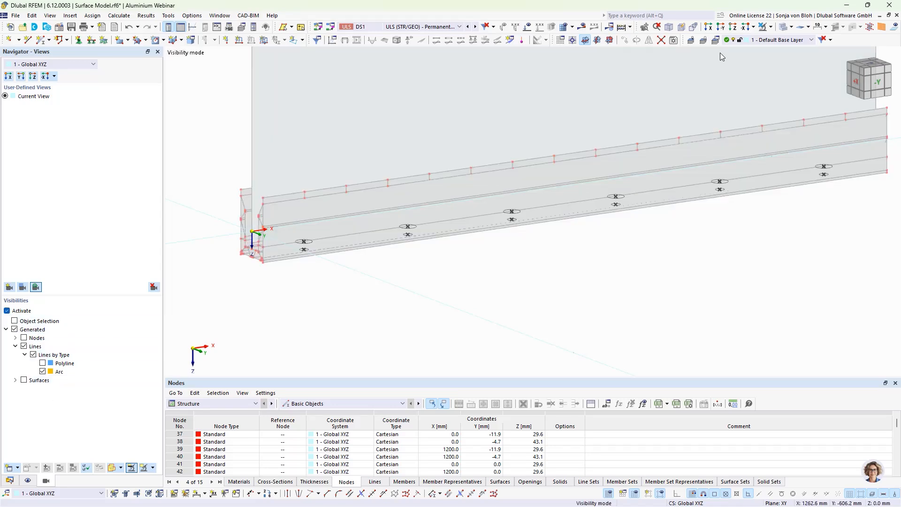
Assign the Hinged line support to the arc lines of all six lower-row openings, selecting them together in the -Y view
{"action": "left_click", "coordinate": [720, 26]}
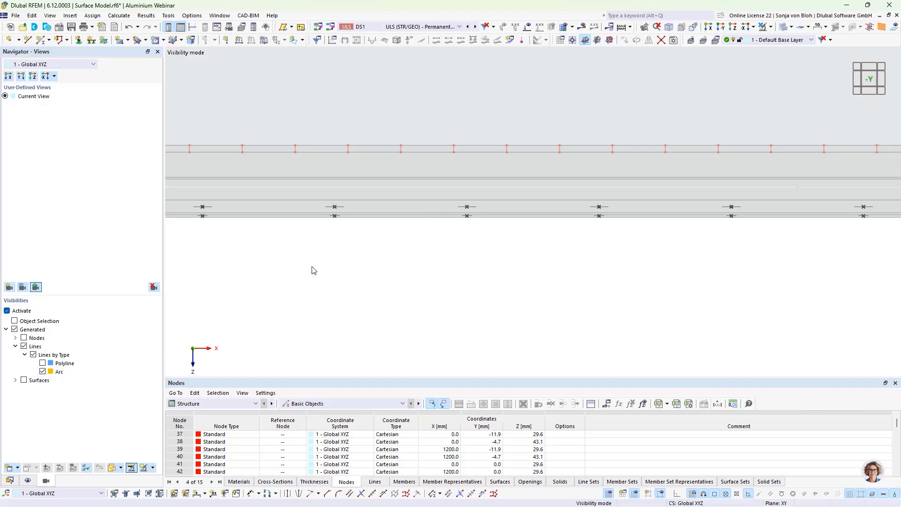
{"action": "scroll", "coordinate": [337, 284], "scroll_direction": "down", "scroll_amount": 2}
{"action": "middle_click_drag", "start_coordinate": [368, 304], "coordinate": [347, 287]}
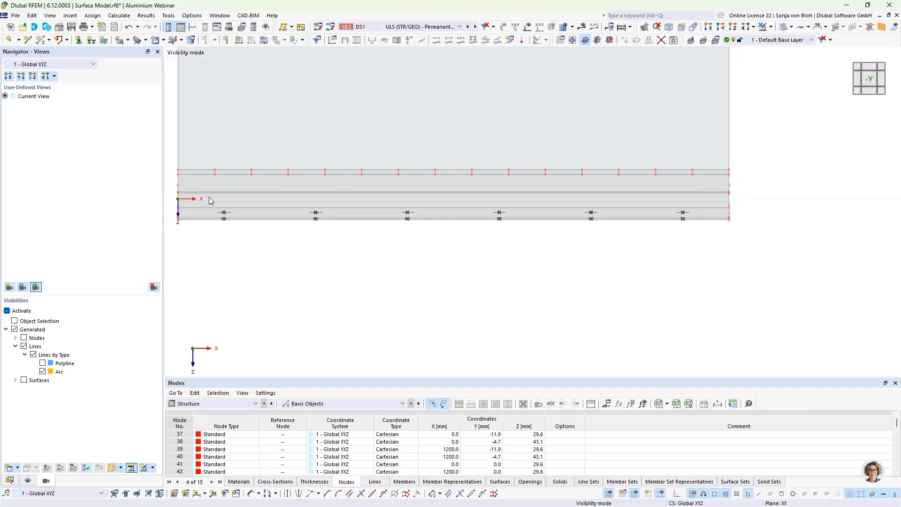
{"action": "left_click", "coordinate": [91, 40]}
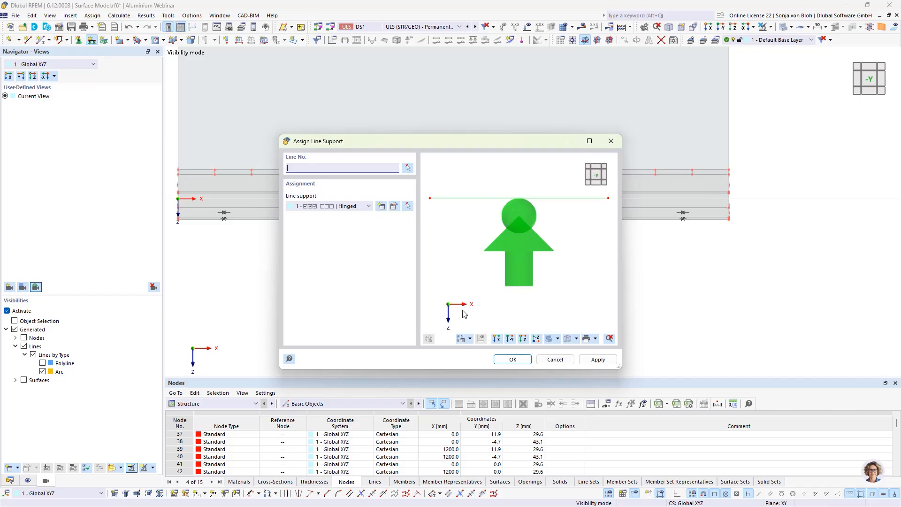
{"action": "left_click", "coordinate": [509, 360]}
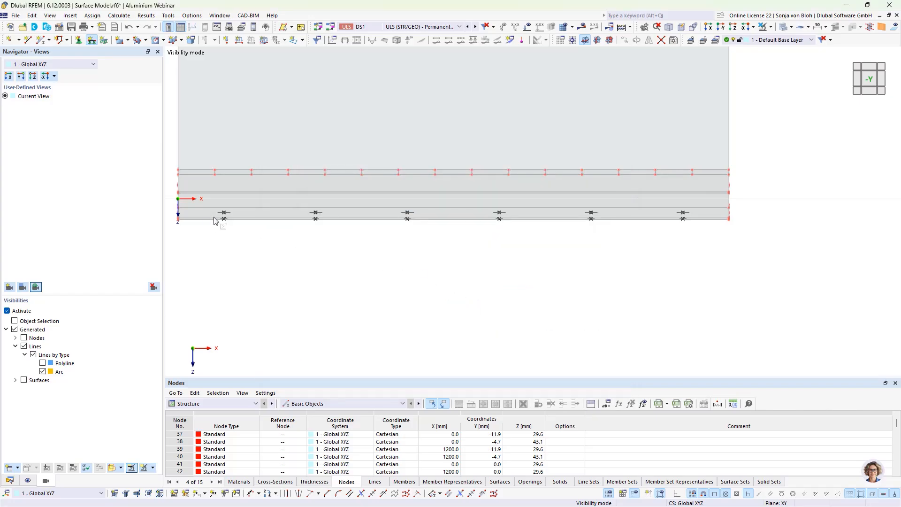
{"action": "left_click_drag", "start_coordinate": [212, 214], "coordinate": [726, 249]}
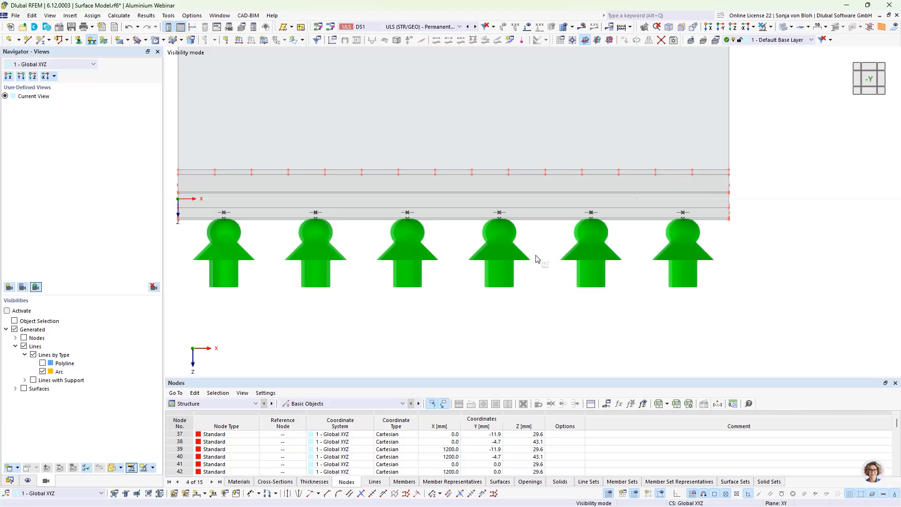
Reduce the display size of the line support symbols so they appear small beneath the profile
{"action": "right_click", "coordinate": [324, 243]}
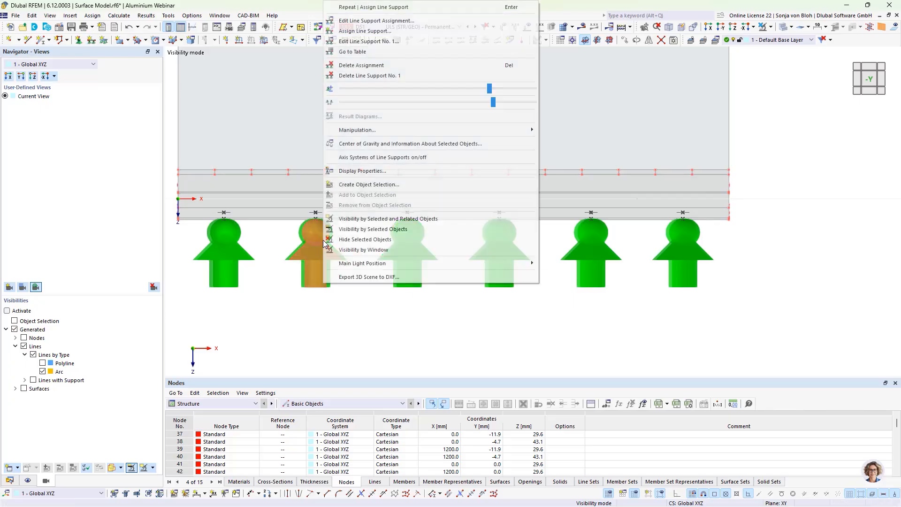
{"action": "left_click_drag", "start_coordinate": [490, 91], "coordinate": [251, 242]}
{"action": "left_click", "coordinate": [241, 268]}
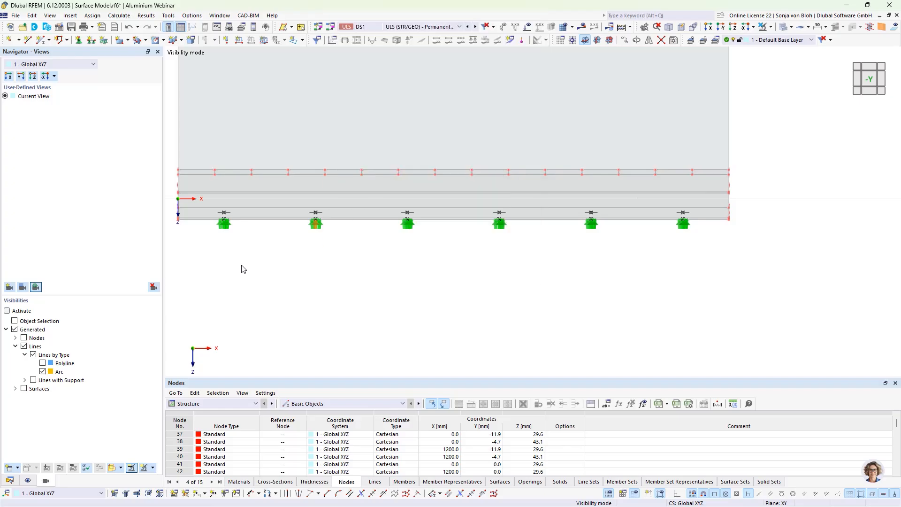
Cancel the visibility mode to display the whole model and view the profile's cross-section in the X-direction
{"action": "middle_click_drag", "start_coordinate": [266, 291], "coordinate": [407, 334], "text": "ctrl"}
{"action": "scroll", "coordinate": [388, 328], "scroll_direction": "up", "scroll_amount": 5}
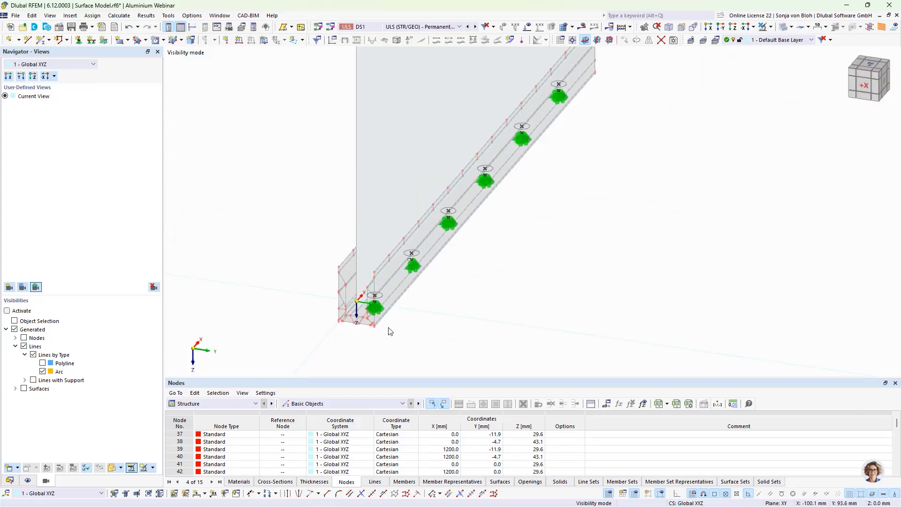
{"action": "left_click", "coordinate": [771, 27]}
{"action": "left_click", "coordinate": [773, 109]}
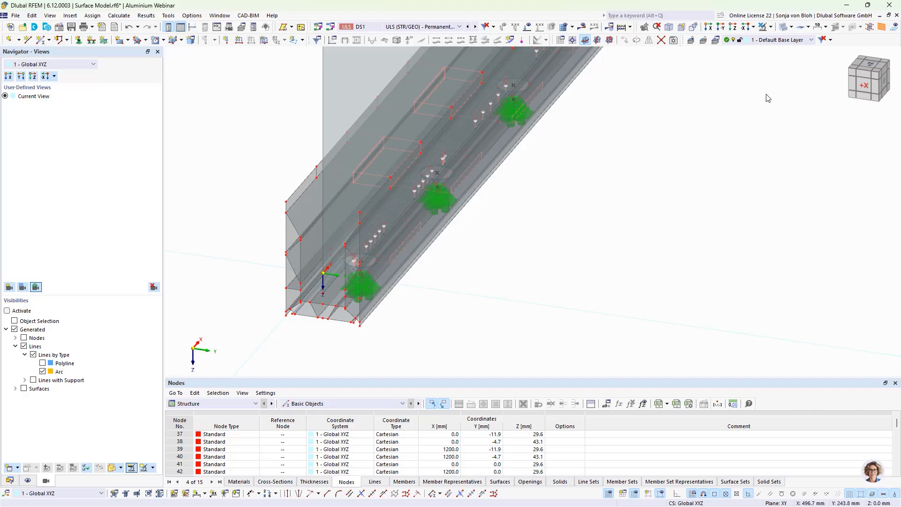
{"action": "left_click", "coordinate": [710, 28]}
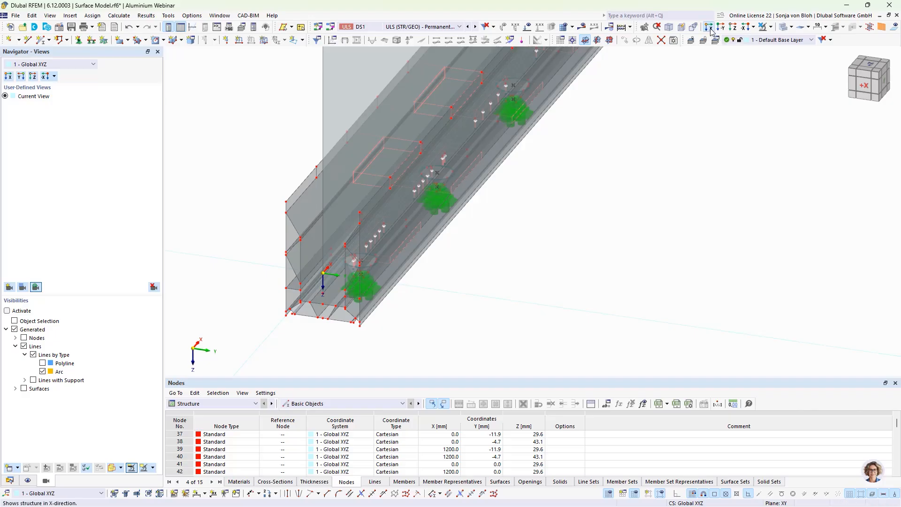
{"action": "scroll", "coordinate": [532, 354], "scroll_direction": "up", "scroll_amount": 6}
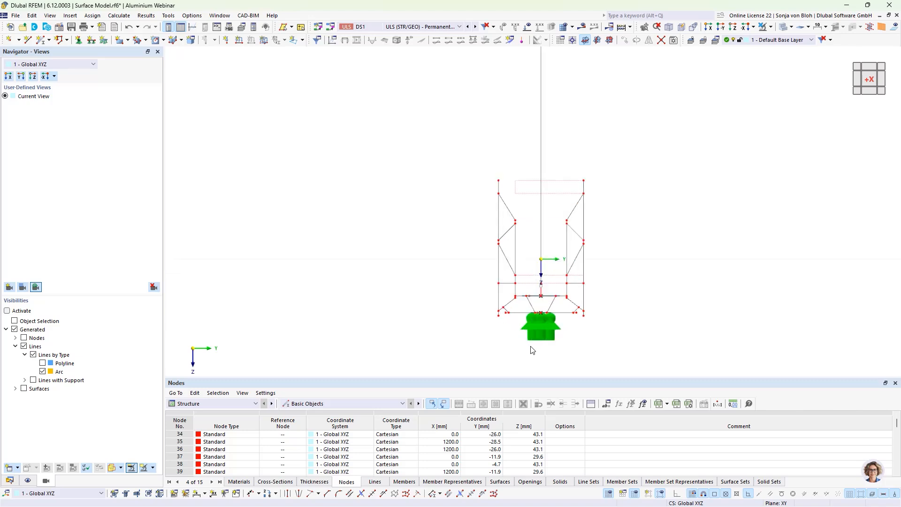
Assign a new surface support to the bottom surface, fixing only translation uz with nonlinearity Failure if negative contact stress σz
{"action": "left_click_drag", "start_coordinate": [412, 240], "coordinate": [746, 258]}
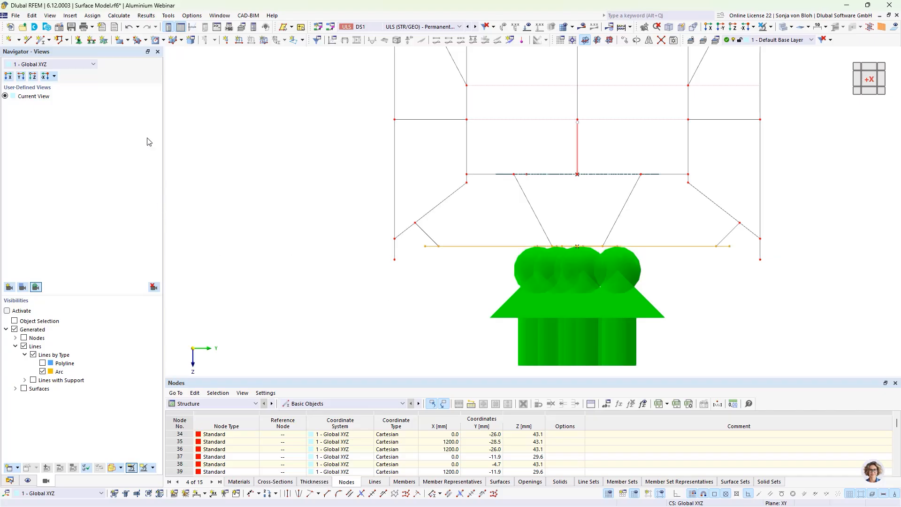
{"action": "left_click", "coordinate": [103, 41]}
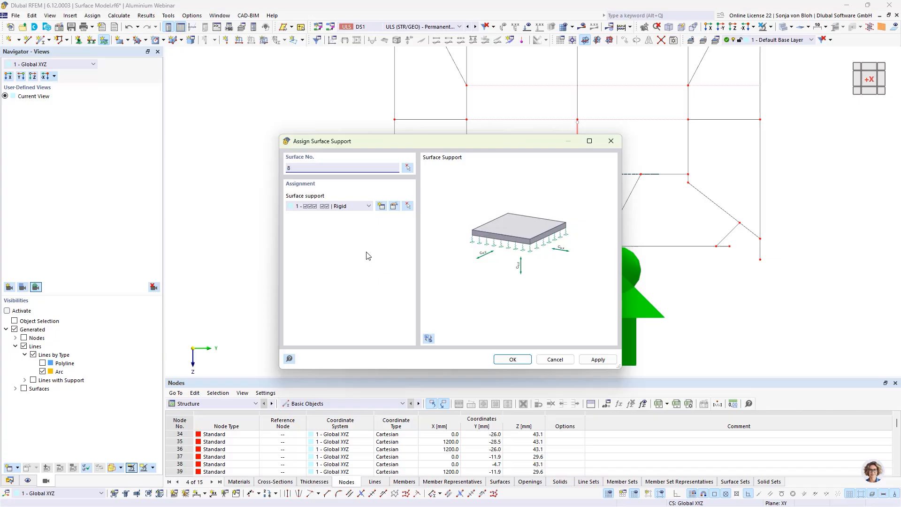
{"action": "left_click", "coordinate": [381, 206]}
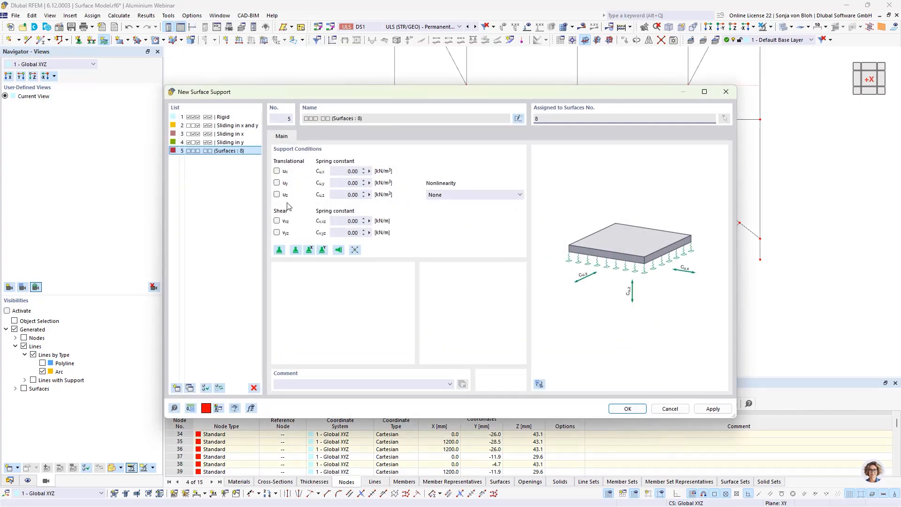
{"action": "left_click", "coordinate": [277, 194]}
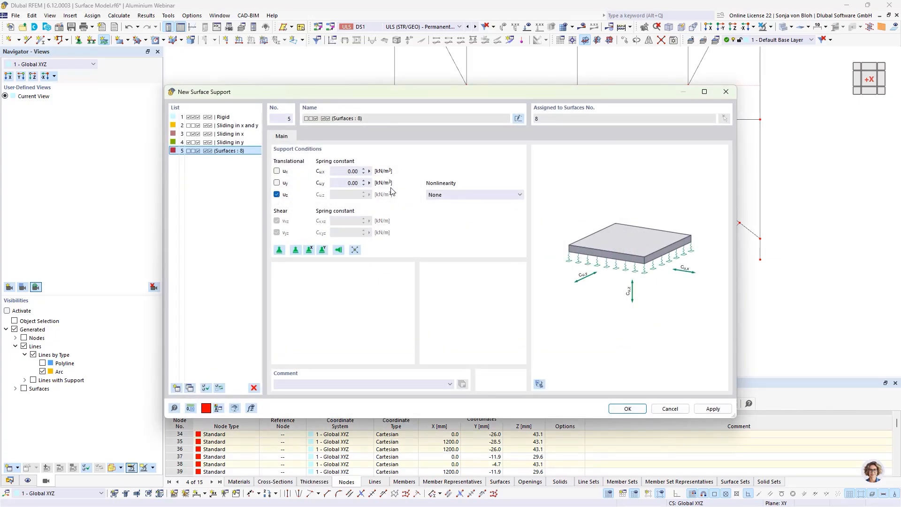
{"action": "left_click", "coordinate": [480, 196]}
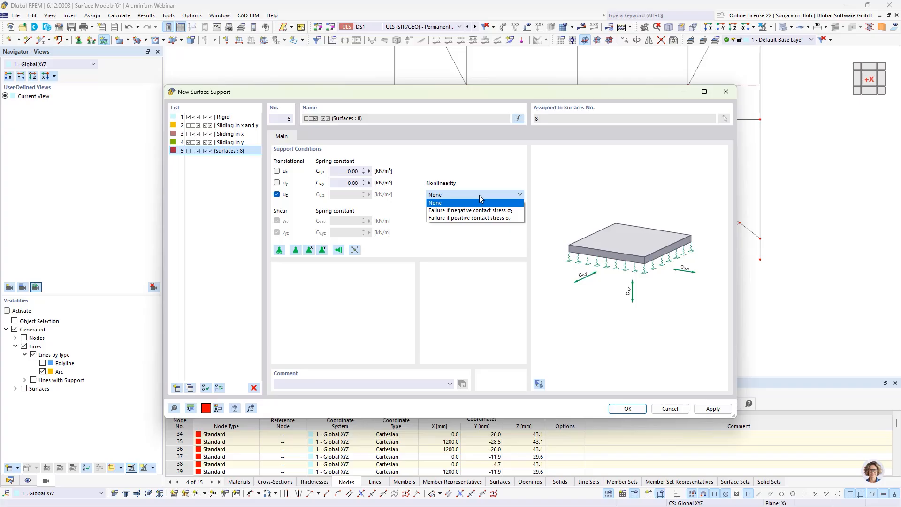
{"action": "left_click", "coordinate": [469, 210]}
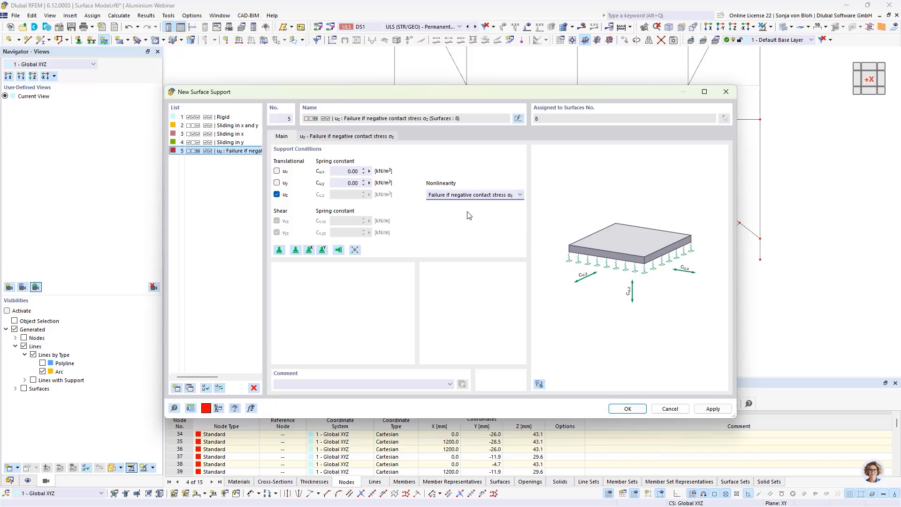
{"action": "left_click", "coordinate": [621, 407]}
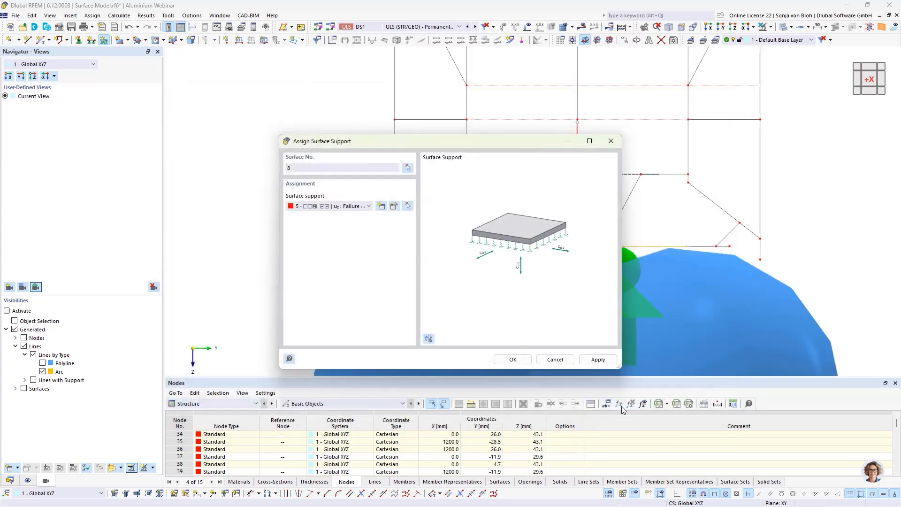
{"action": "left_click", "coordinate": [513, 359]}
Reduce the display size of the surface support symbols beneath the profile
{"action": "right_click", "coordinate": [412, 264]}
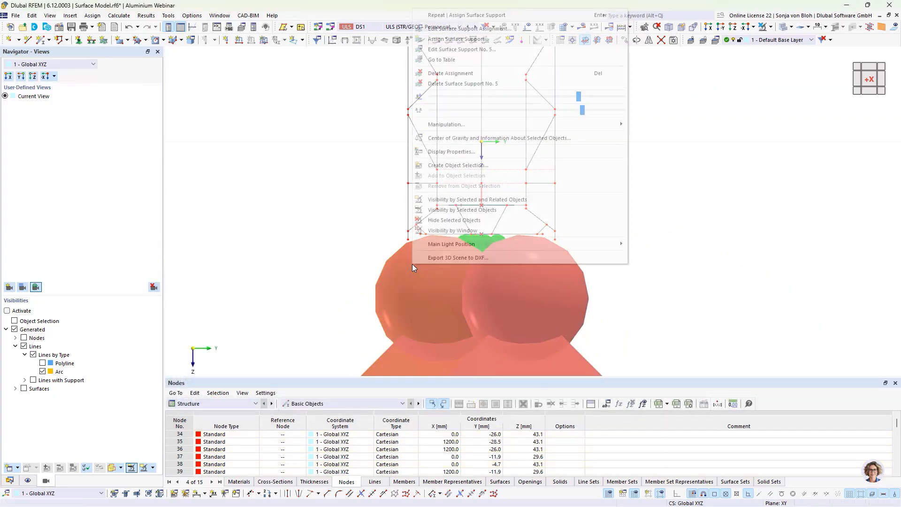
{"action": "left_click_drag", "start_coordinate": [577, 99], "coordinate": [434, 96]}
{"action": "left_click", "coordinate": [280, 292]}
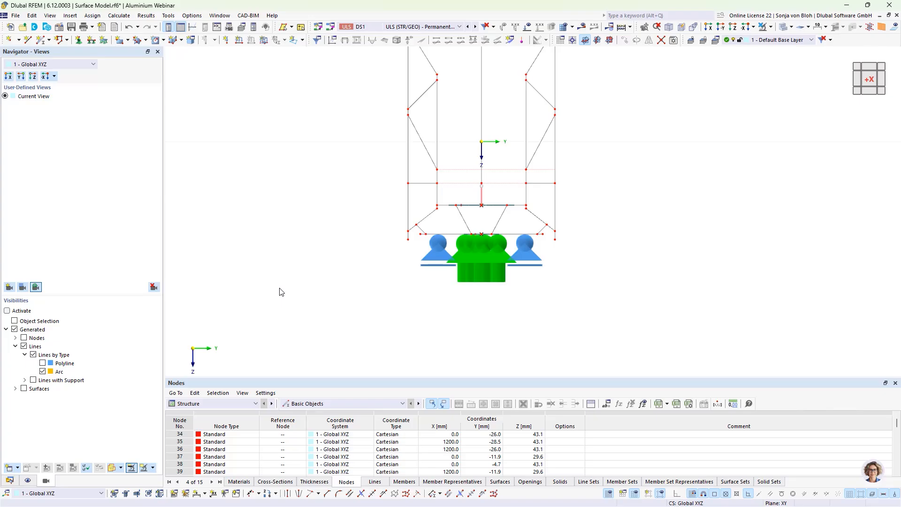
Assign a new line support to the two lowest outer edge lines, fixing only uZ with nonlinearity Failure if negative pz
{"action": "left_click", "coordinate": [407, 239]}
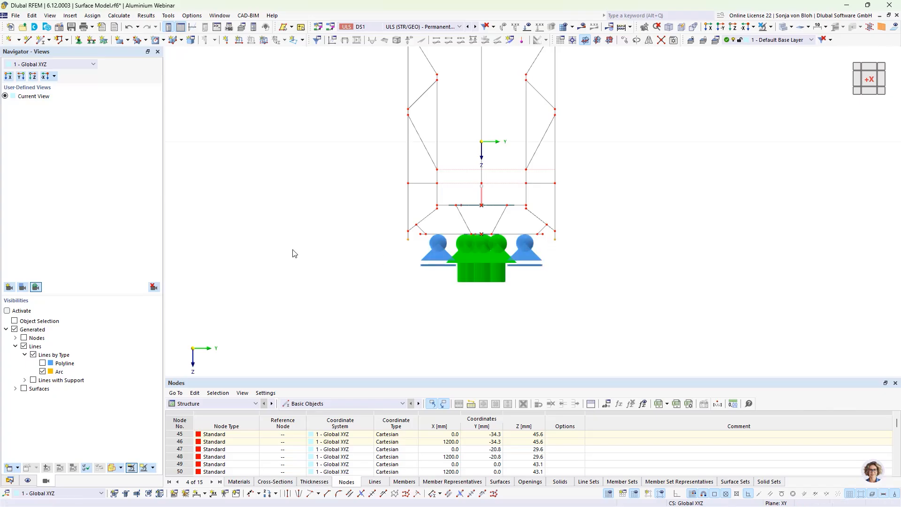
{"action": "left_click", "coordinate": [91, 39]}
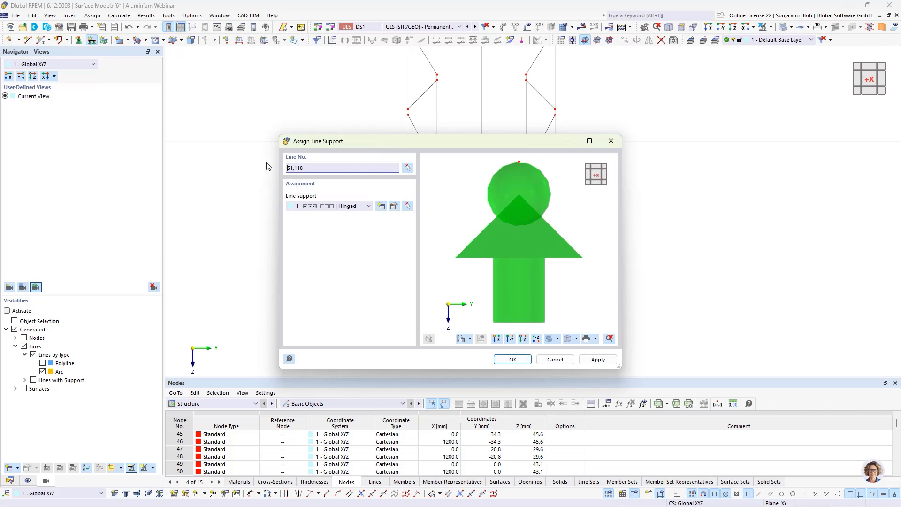
{"action": "left_click", "coordinate": [383, 210]}
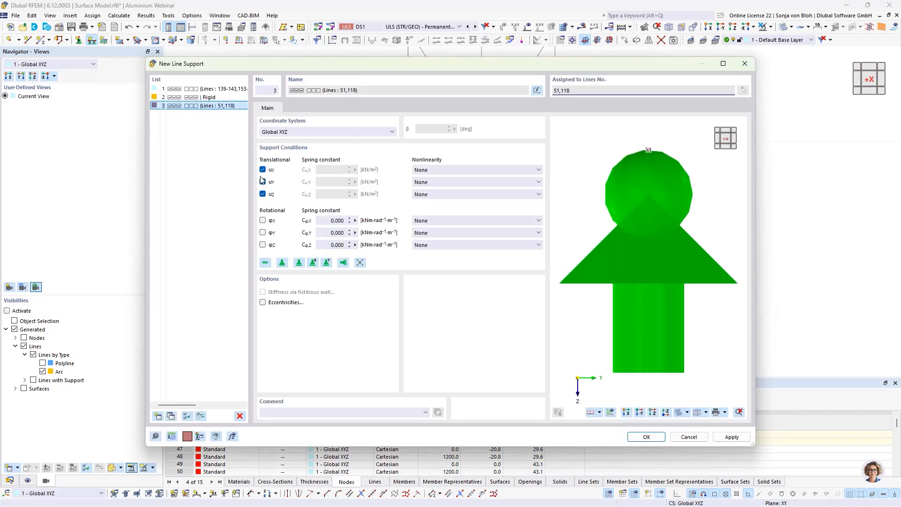
{"action": "left_click", "coordinate": [263, 170]}
{"action": "left_click", "coordinate": [263, 181]}
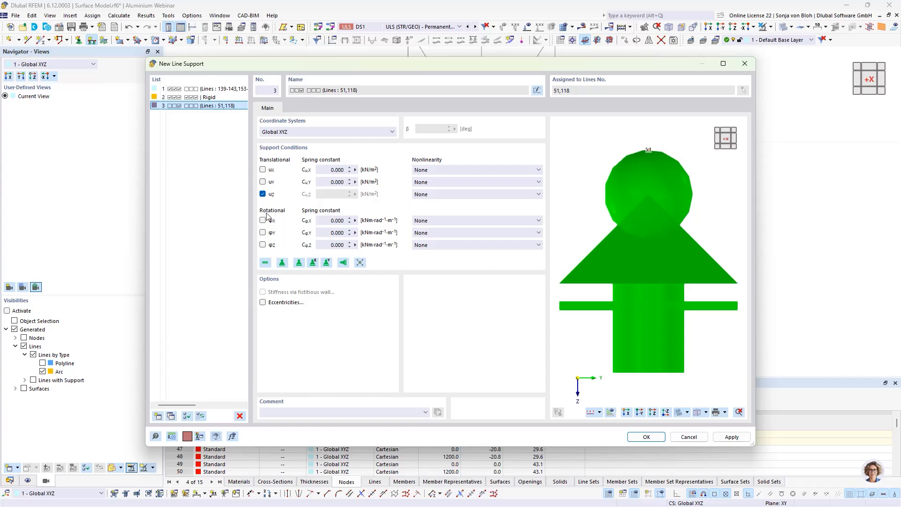
{"action": "left_click", "coordinate": [465, 194]}
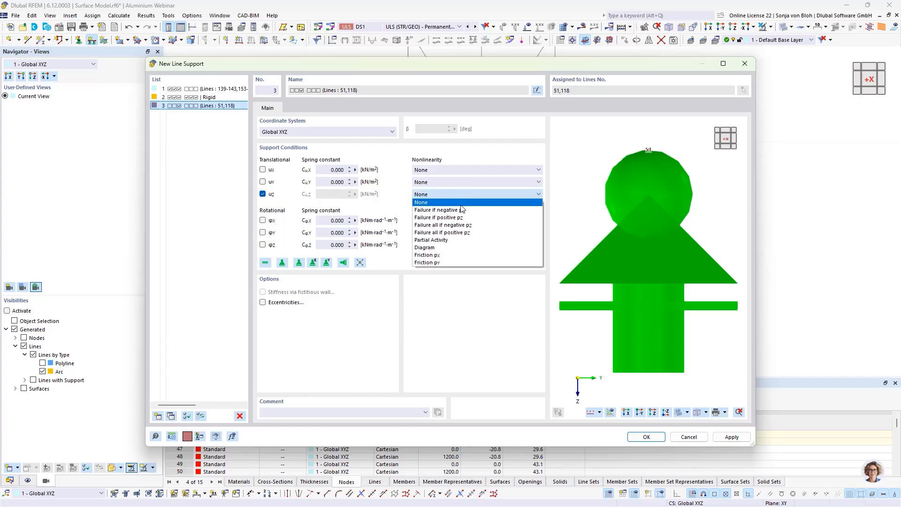
{"action": "left_click", "coordinate": [455, 210]}
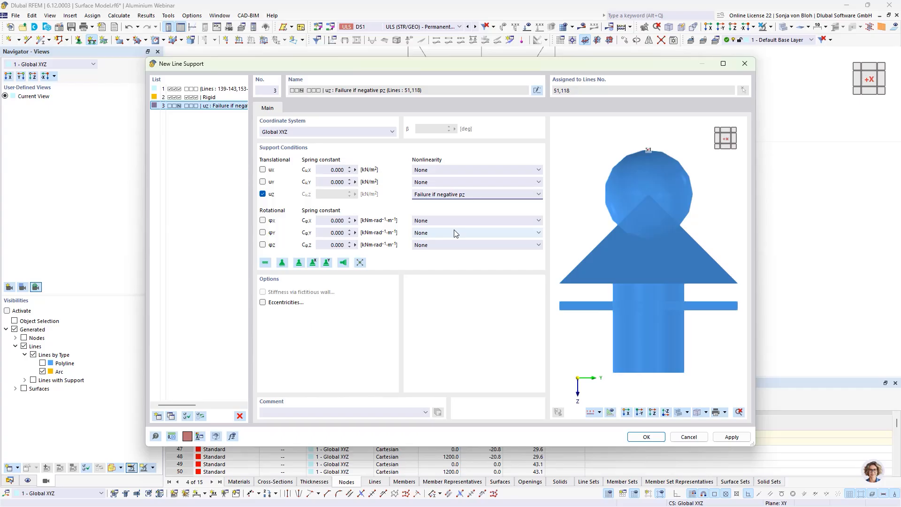
{"action": "left_click", "coordinate": [636, 438]}
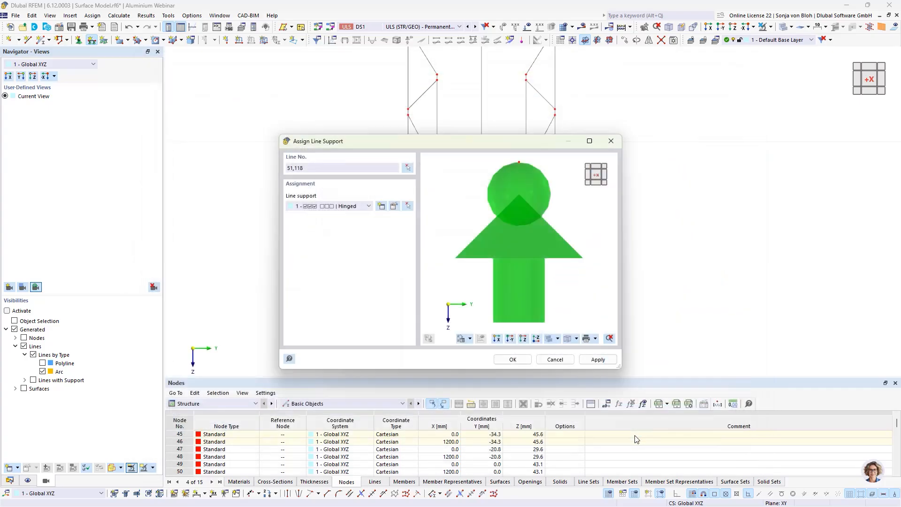
{"action": "left_click", "coordinate": [512, 359]}
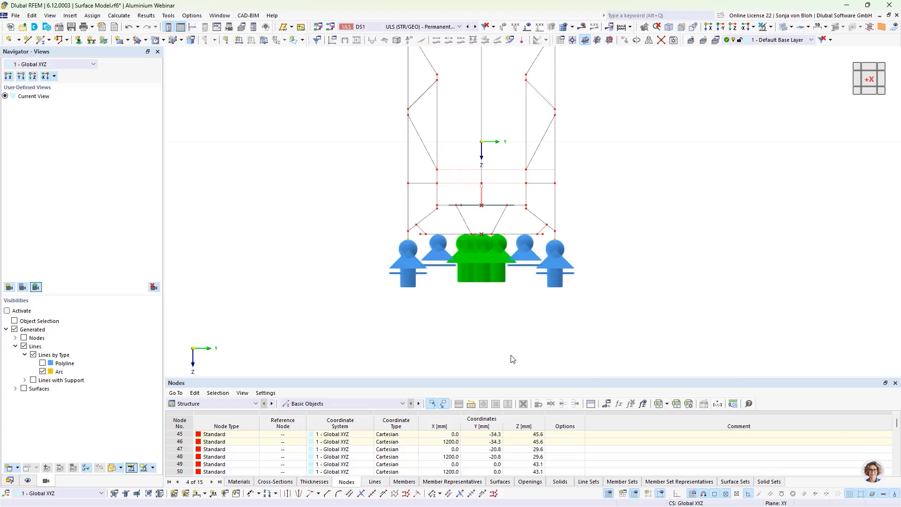
Select the entire profile model with a window and open all its selected surfaces for joint editing
{"action": "left_click", "coordinate": [770, 27]}
{"action": "left_click", "coordinate": [724, 163]}
{"action": "middle_click_drag", "start_coordinate": [665, 165], "coordinate": [659, 251]}
{"action": "scroll", "coordinate": [599, 165], "scroll_direction": "down", "scroll_amount": 3}
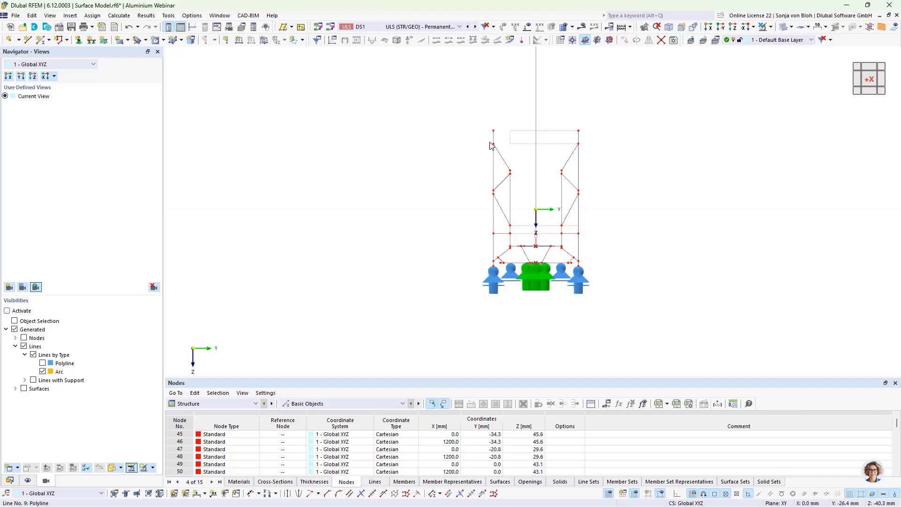
{"action": "left_click_drag", "start_coordinate": [449, 102], "coordinate": [663, 315]}
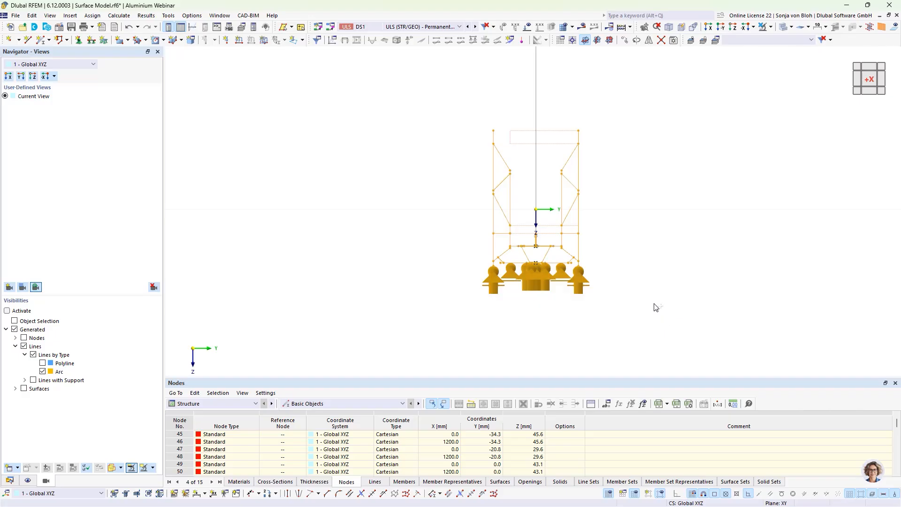
{"action": "middle_click_drag", "start_coordinate": [645, 305], "coordinate": [633, 313], "text": "ctrl"}
{"action": "scroll", "coordinate": [381, 202], "scroll_direction": "up", "scroll_amount": 3}
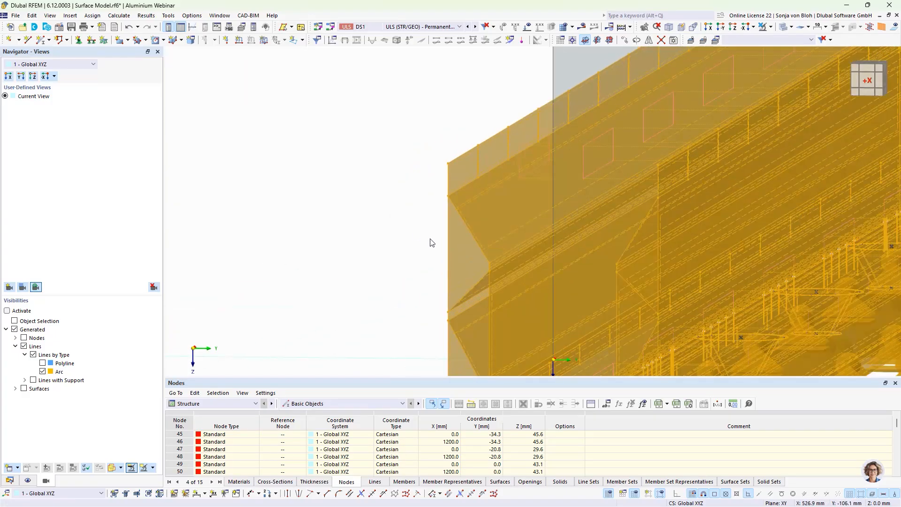
{"action": "right_click", "coordinate": [455, 239]}
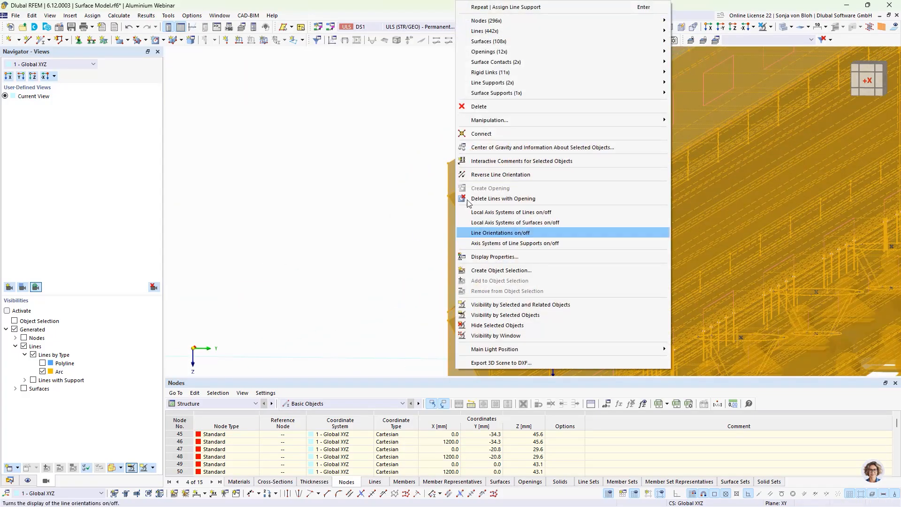
{"action": "mouse_move", "coordinate": [567, 43]}
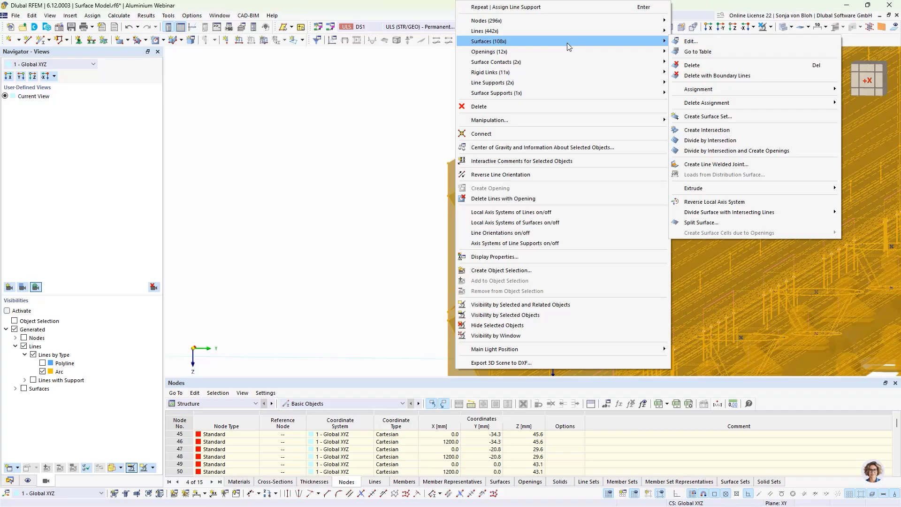
{"action": "left_click", "coordinate": [696, 43]}
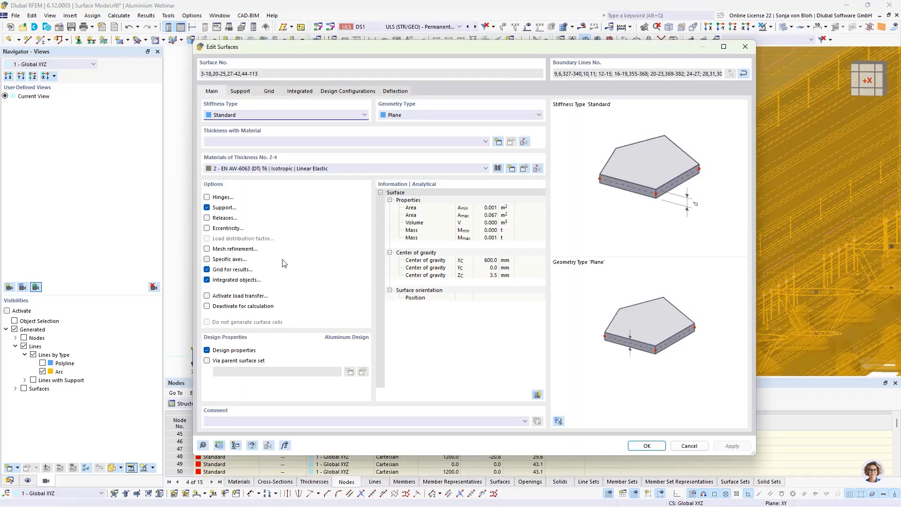
Activate mesh refinement for the selected surfaces and assign a new surface mesh refinement with a target FE length of 4 mm
{"action": "left_click", "coordinate": [208, 250]}
{"action": "left_click", "coordinate": [290, 92]}
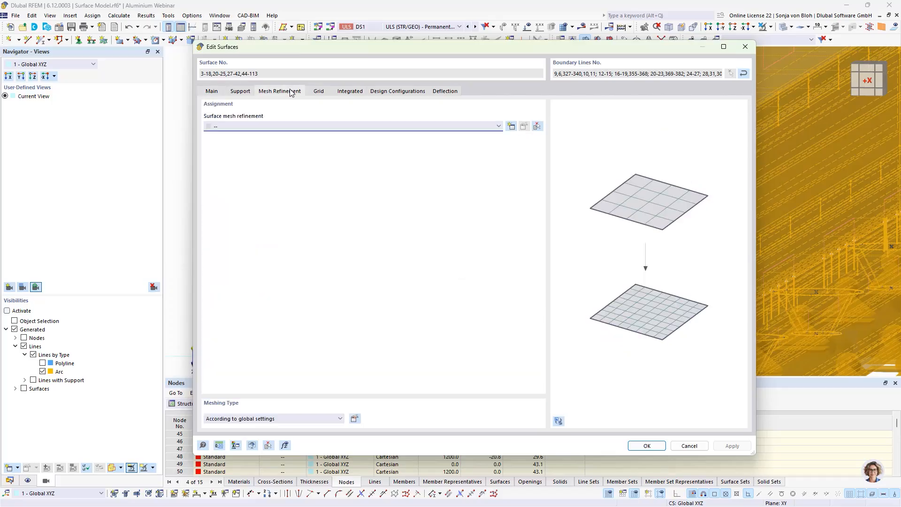
{"action": "left_click", "coordinate": [511, 126]}
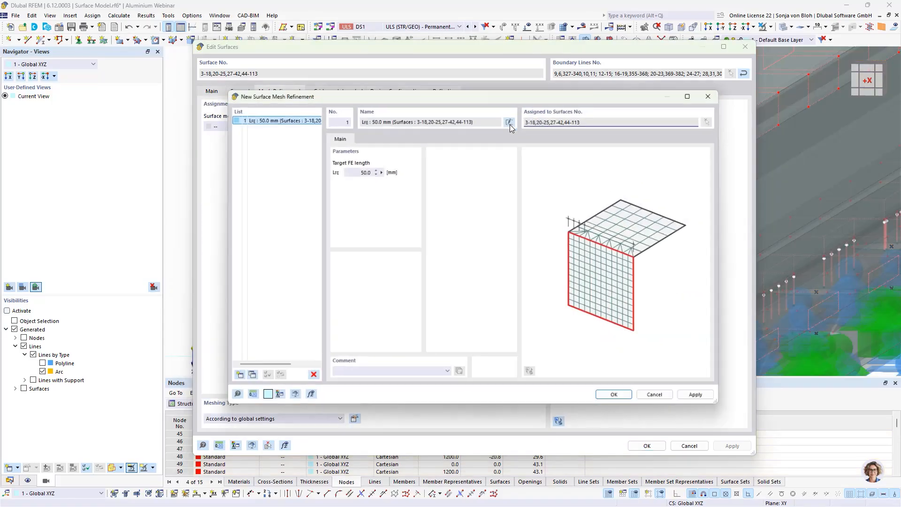
{"action": "left_click", "coordinate": [349, 170]}
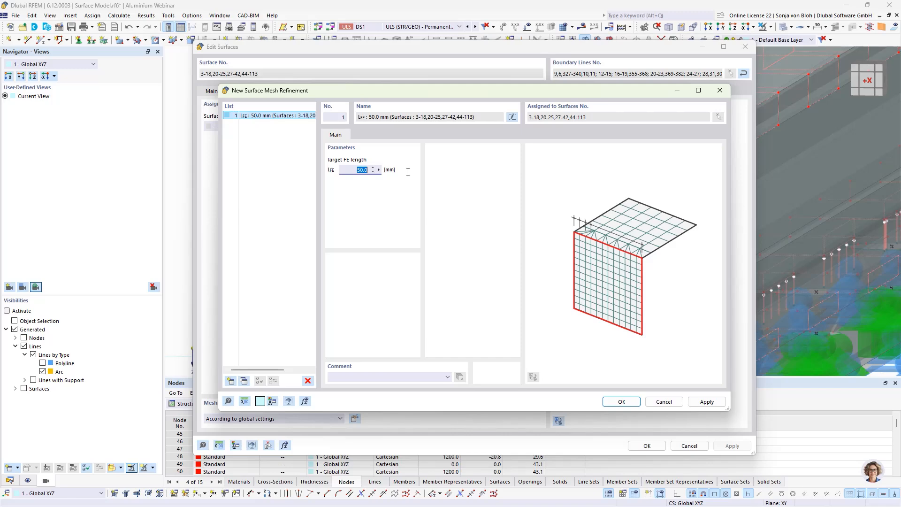
{"action": "type", "text": "4"}
{"action": "left_click", "coordinate": [631, 402]}
{"action": "left_click", "coordinate": [631, 402]}
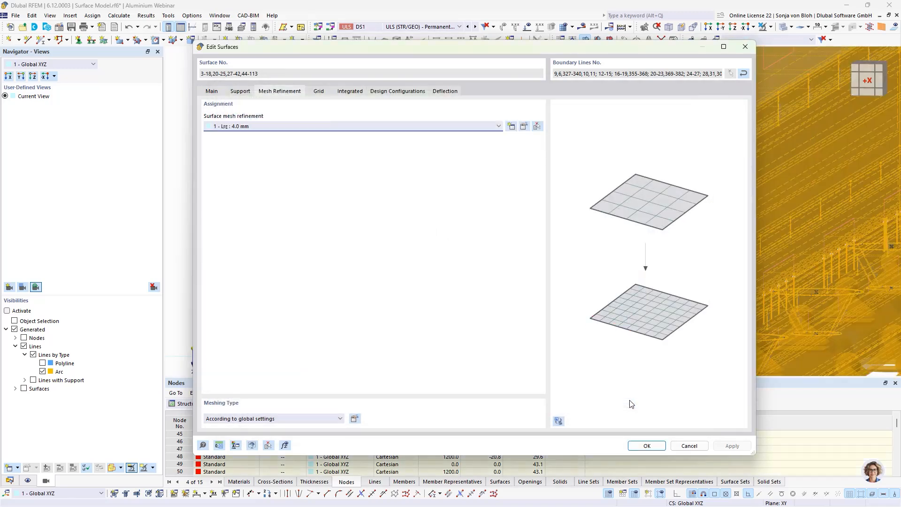
{"action": "left_click", "coordinate": [642, 445]}
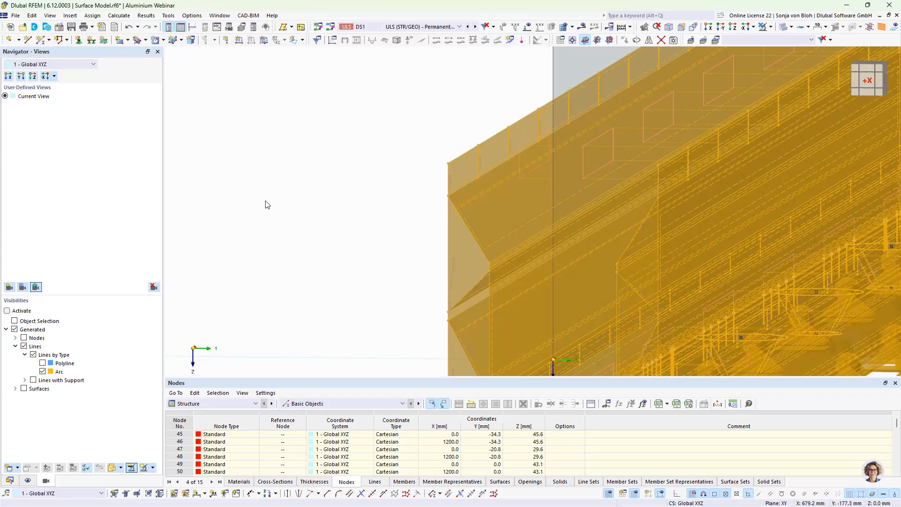
Edit the centre node of the front opening at the bottom of the profile and activate mesh refinement for it
{"action": "middle_click_drag", "start_coordinate": [343, 256], "coordinate": [293, 132]}
{"action": "middle_click_drag", "start_coordinate": [372, 271], "coordinate": [328, 200]}
{"action": "scroll", "coordinate": [489, 290], "scroll_direction": "up", "scroll_amount": 6}
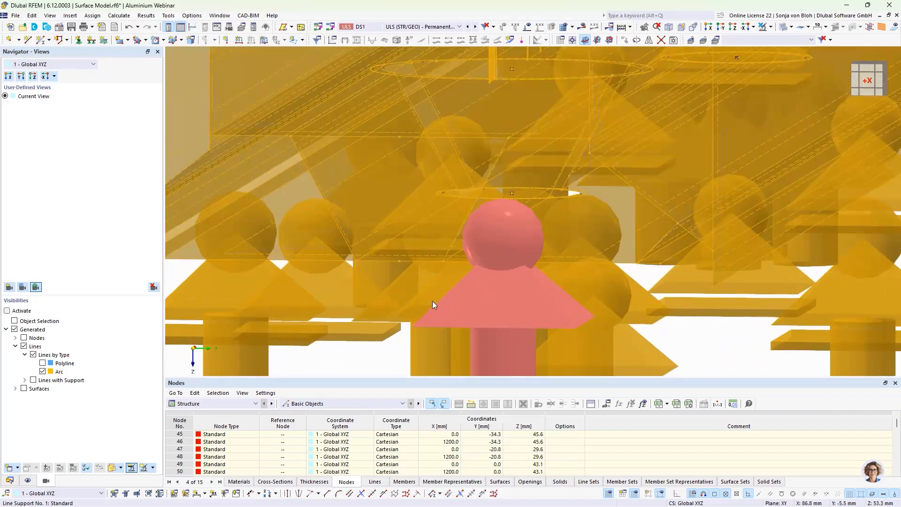
{"action": "left_click", "coordinate": [697, 331]}
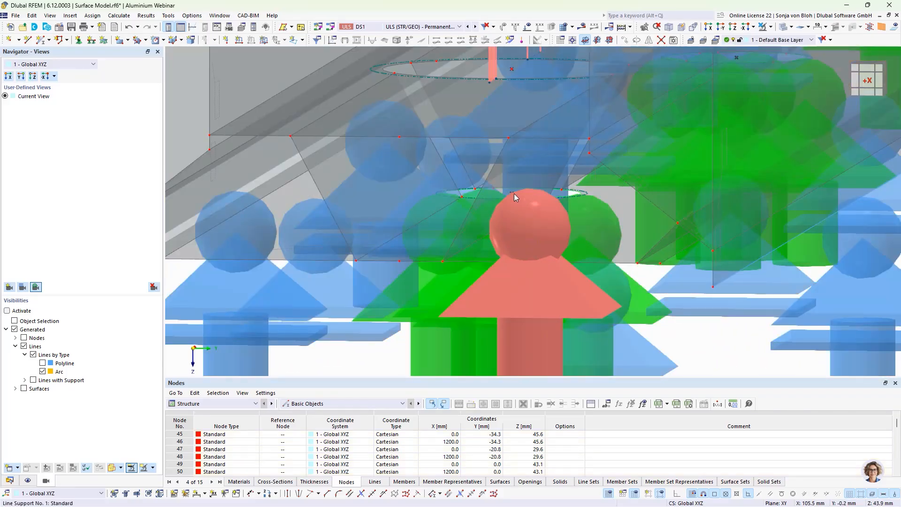
{"action": "left_click", "coordinate": [512, 193]}
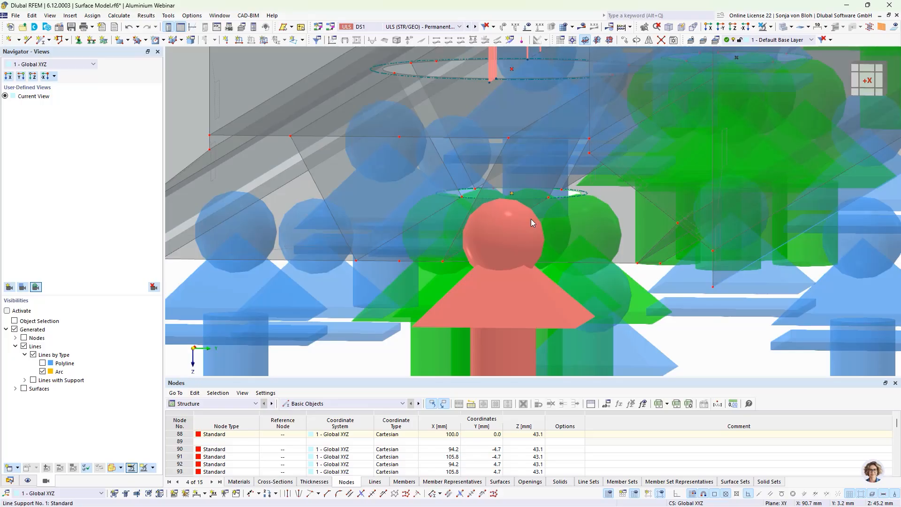
{"action": "mouse_move", "coordinate": [531, 219]}
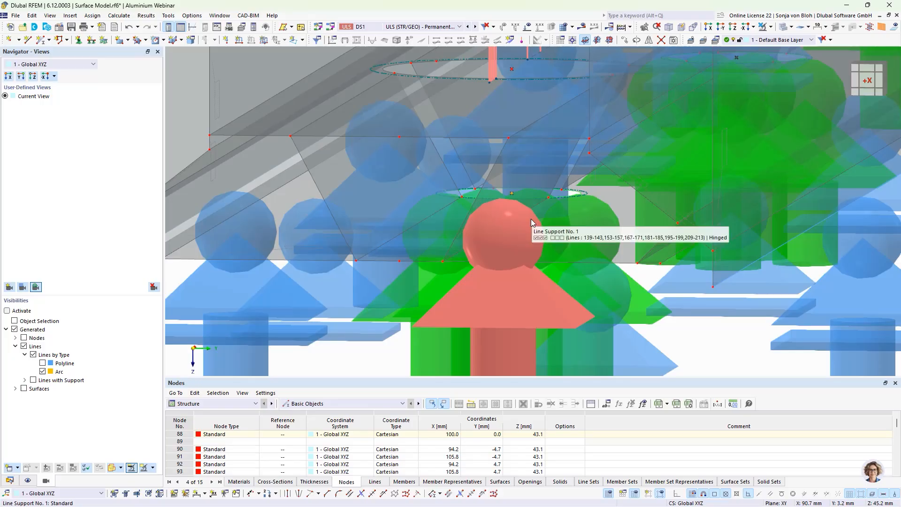
{"action": "right_click", "coordinate": [511, 194]}
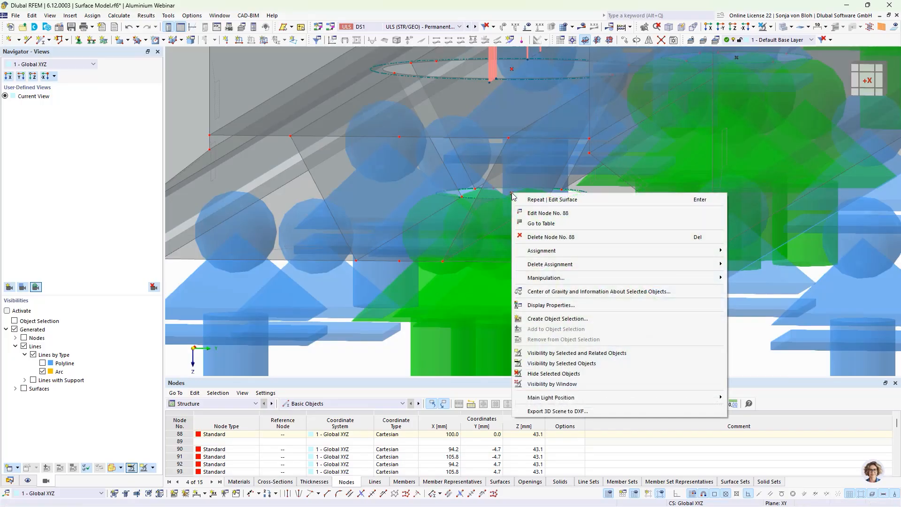
{"action": "left_click", "coordinate": [534, 213]}
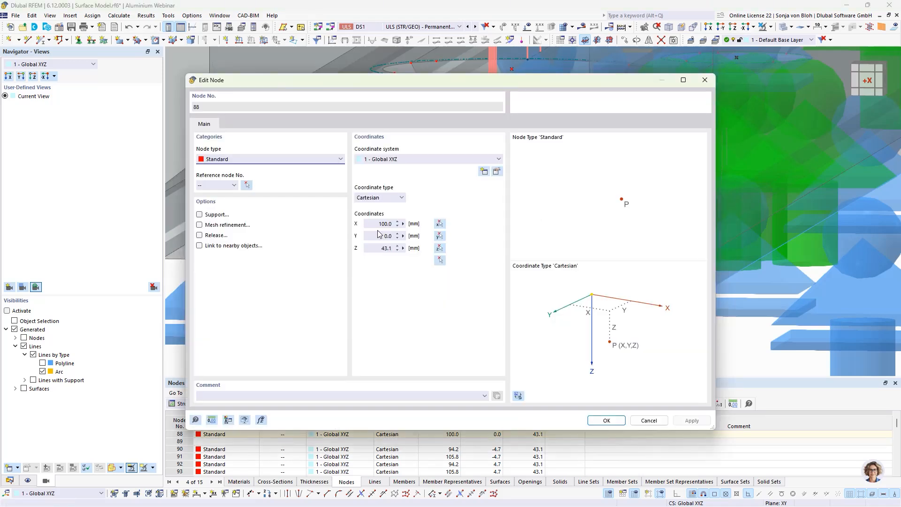
{"action": "left_click", "coordinate": [198, 225]}
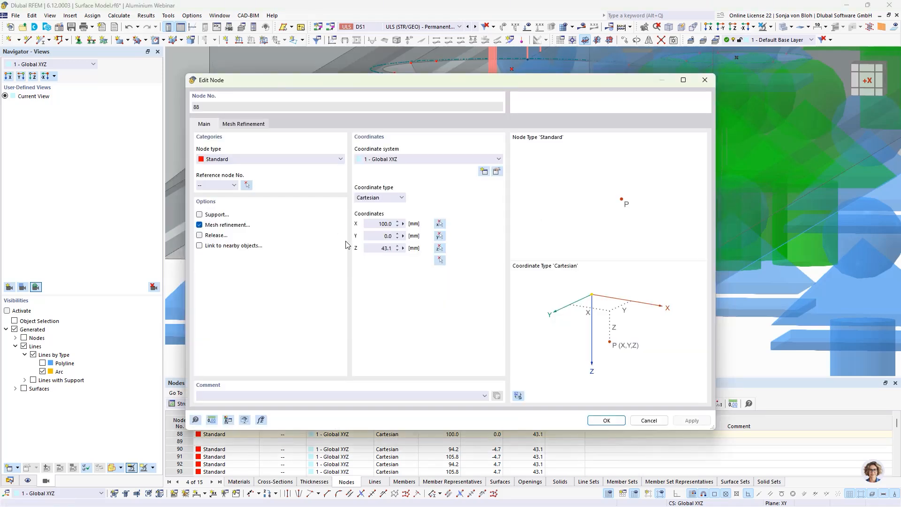
{"action": "left_click", "coordinate": [246, 124]}
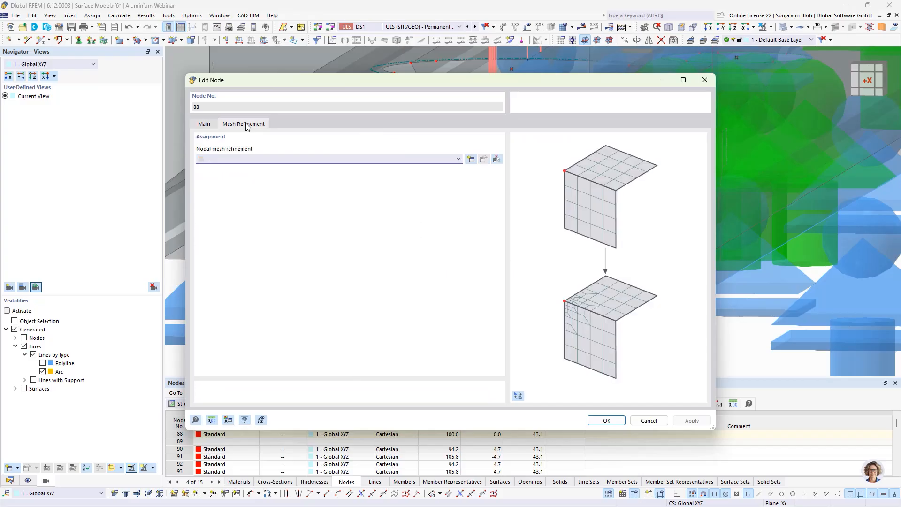
Create a circular nodal mesh refinement for this node with radius 20 mm, inner target FE length 1 mm and outer target FE length 2 mm
{"action": "left_click", "coordinate": [470, 159]}
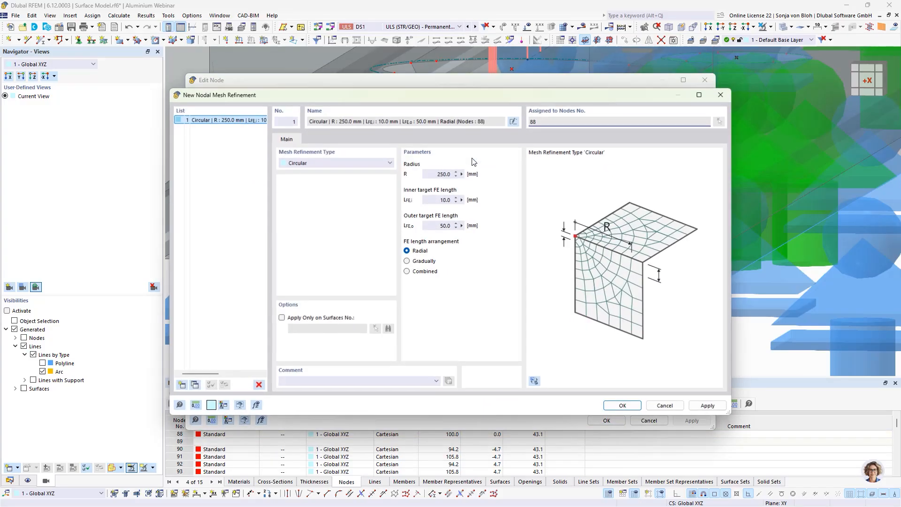
{"action": "left_click", "coordinate": [438, 174]}
{"action": "type", "text": "0"}
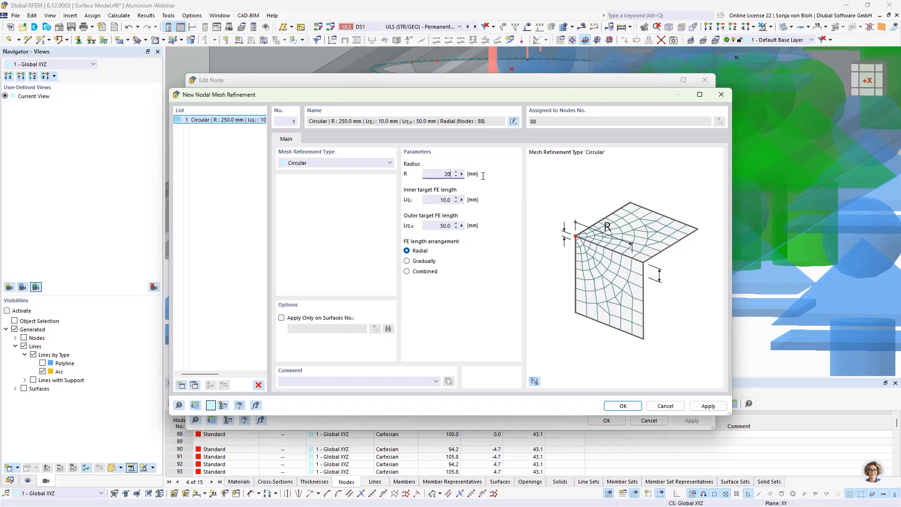
{"action": "key", "text": "Tab"}
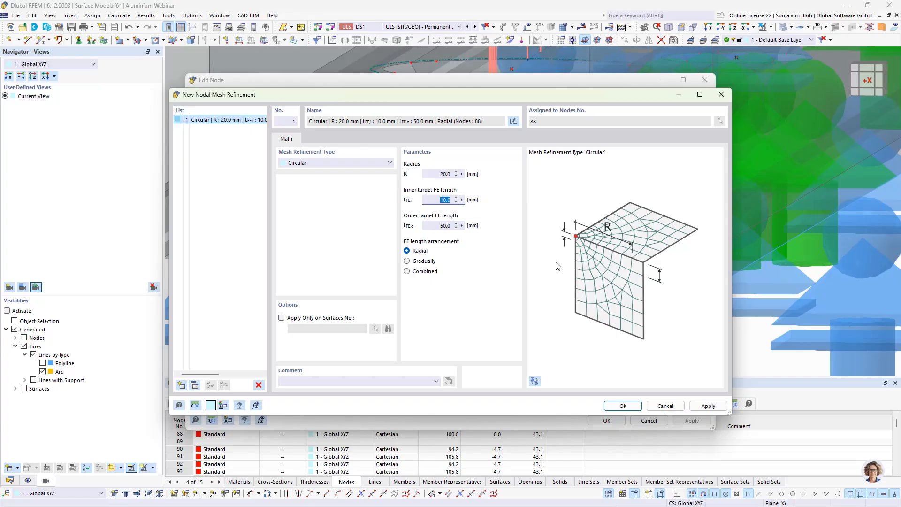
{"action": "type", "text": "1"}
{"action": "key", "text": "Tab"}
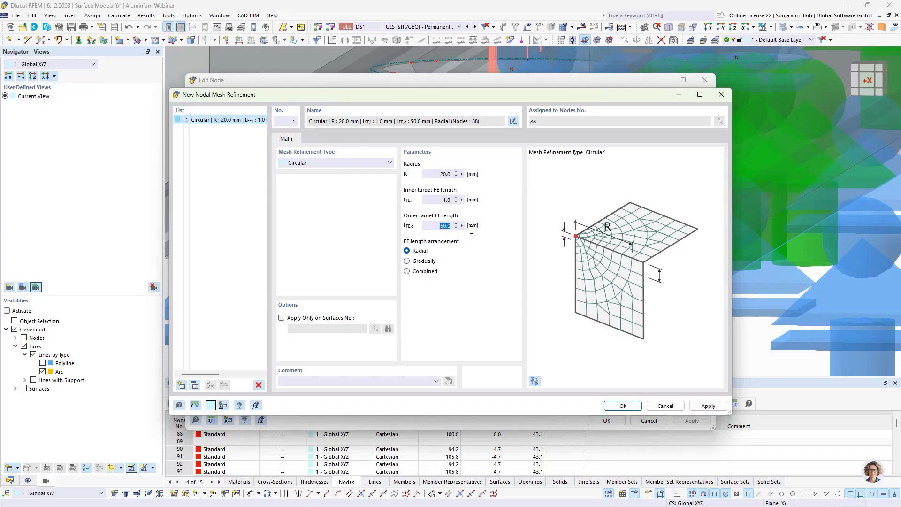
{"action": "type", "text": "2"}
{"action": "left_click", "coordinate": [620, 407]}
{"action": "left_click", "coordinate": [605, 419]}
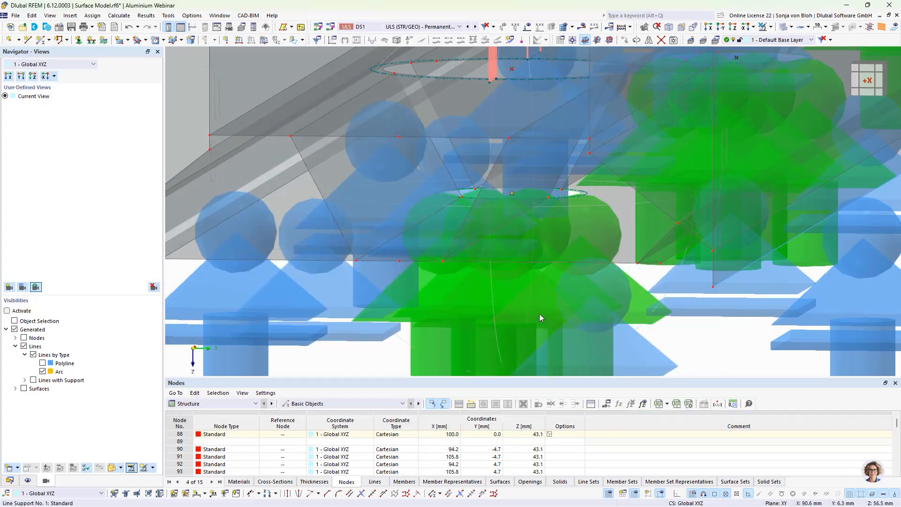
Copy the refined centre node to the other openings in 5 steps with a displacement of 200 mm in X and 0 in Z
{"action": "left_click", "coordinate": [512, 194]}
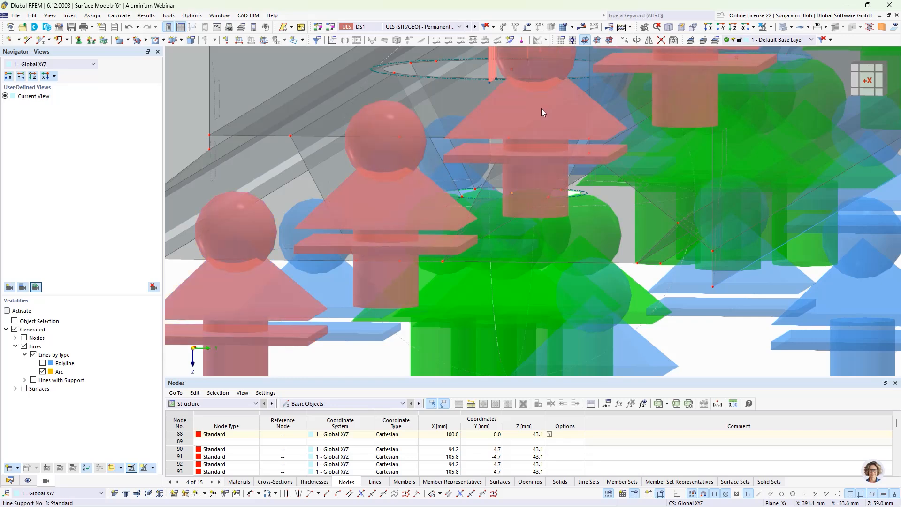
{"action": "left_click", "coordinate": [625, 40]}
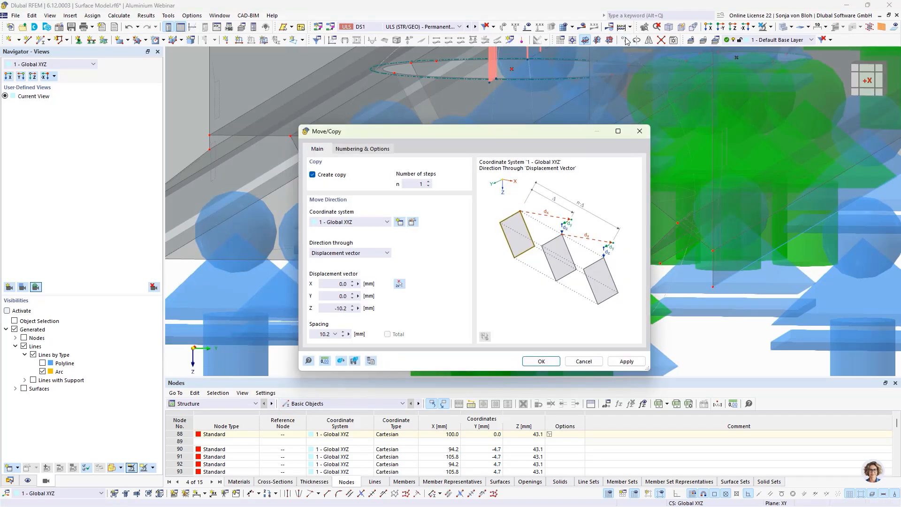
{"action": "double_click", "coordinate": [415, 185]}
{"action": "type", "text": "5"}
{"action": "double_click", "coordinate": [344, 308]}
{"action": "type", "text": "0"}
{"action": "double_click", "coordinate": [329, 283]}
{"action": "type", "text": "2"}
{"action": "left_click", "coordinate": [533, 360]}
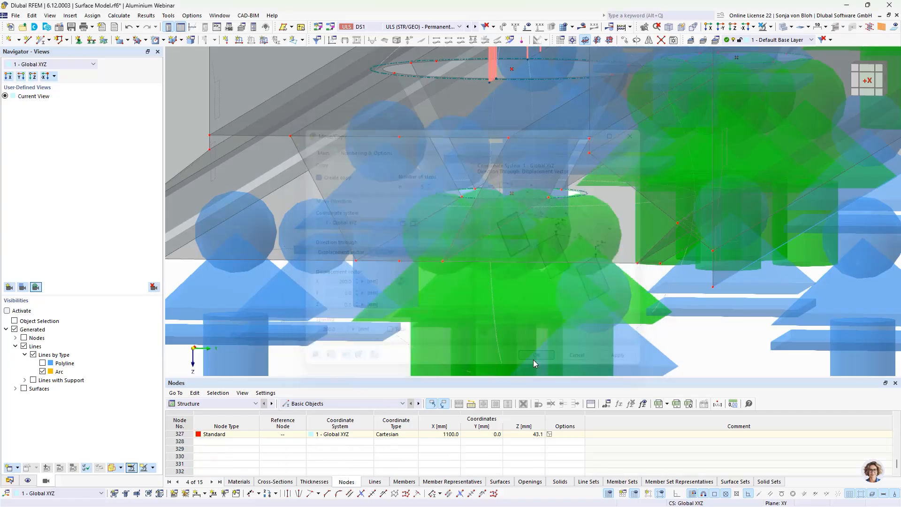
Assign all profile surfaces as the objects to design in Aluminum Design by window selection, leaving out the tall vertical surface
{"action": "scroll", "coordinate": [449, 295], "scroll_direction": "down", "scroll_amount": 6}
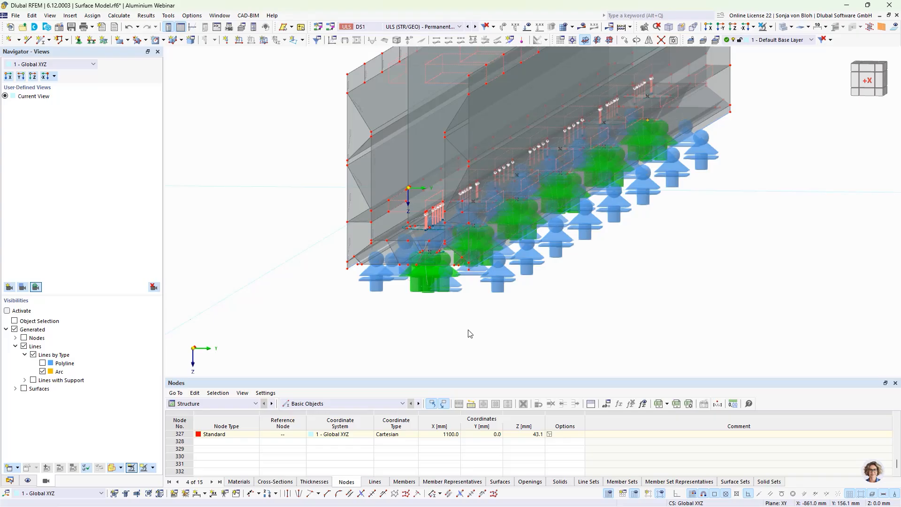
{"action": "left_click", "coordinate": [250, 405]}
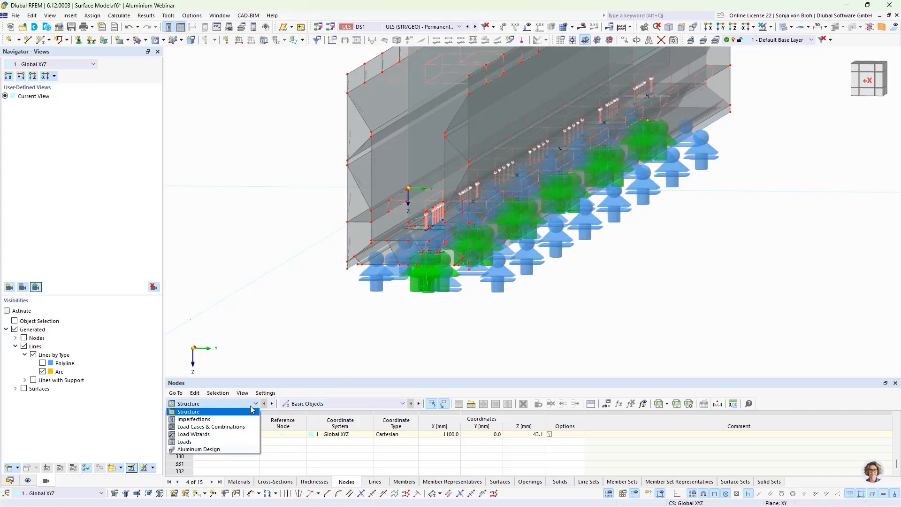
{"action": "left_click", "coordinate": [222, 449]}
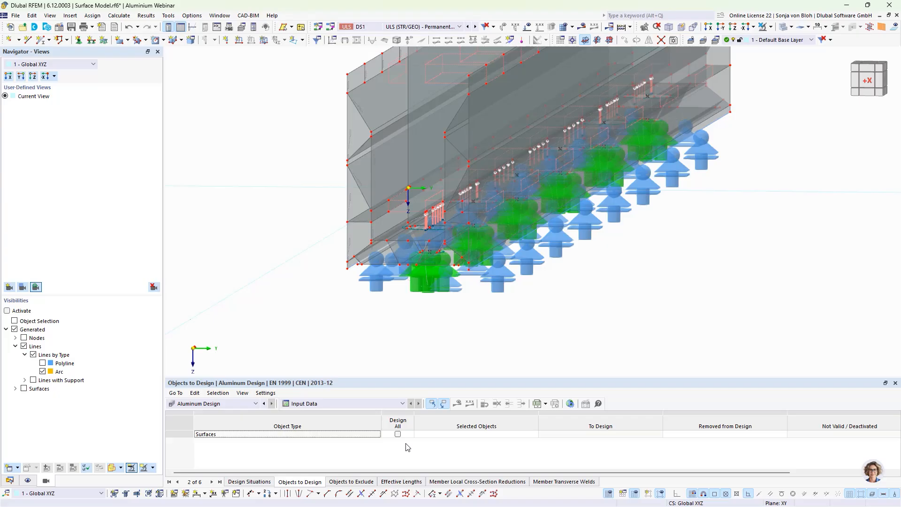
{"action": "left_click", "coordinate": [457, 434]}
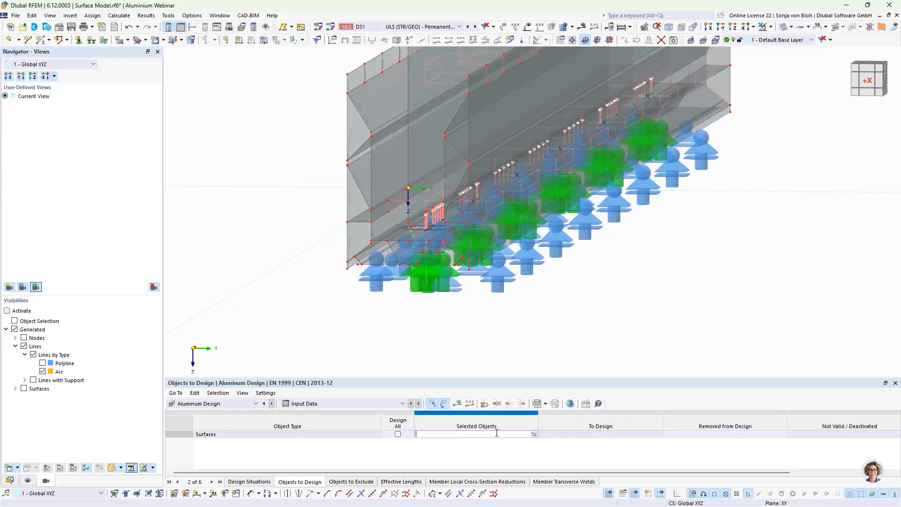
{"action": "left_click", "coordinate": [533, 434]}
{"action": "scroll", "coordinate": [438, 235], "scroll_direction": "down", "scroll_amount": 3}
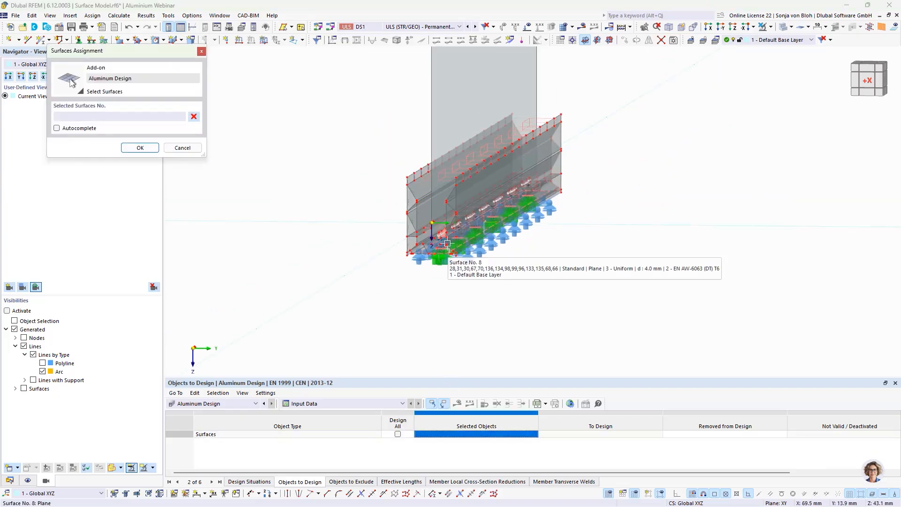
{"action": "left_click", "coordinate": [709, 28]}
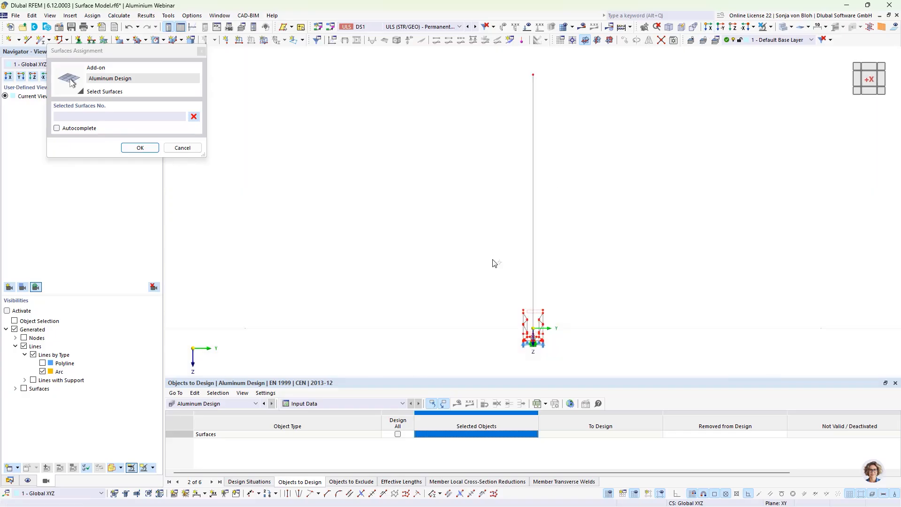
{"action": "left_click_drag", "start_coordinate": [490, 288], "coordinate": [598, 368]}
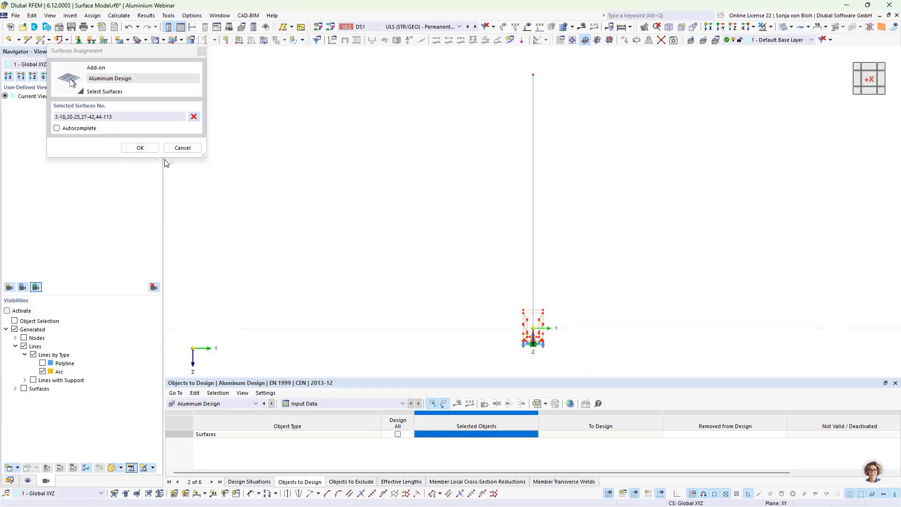
{"action": "left_click", "coordinate": [140, 147]}
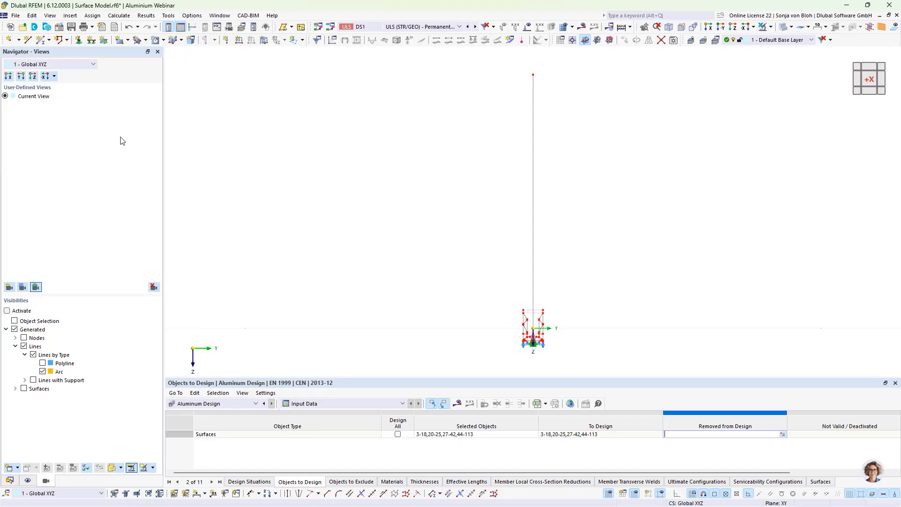
Minimize the current model and maximize the calculated model Flächenmodell mE.rf6 to view its CO2 displacements
{"action": "left_click", "coordinate": [880, 15]}
{"action": "left_click", "coordinate": [526, 67]}
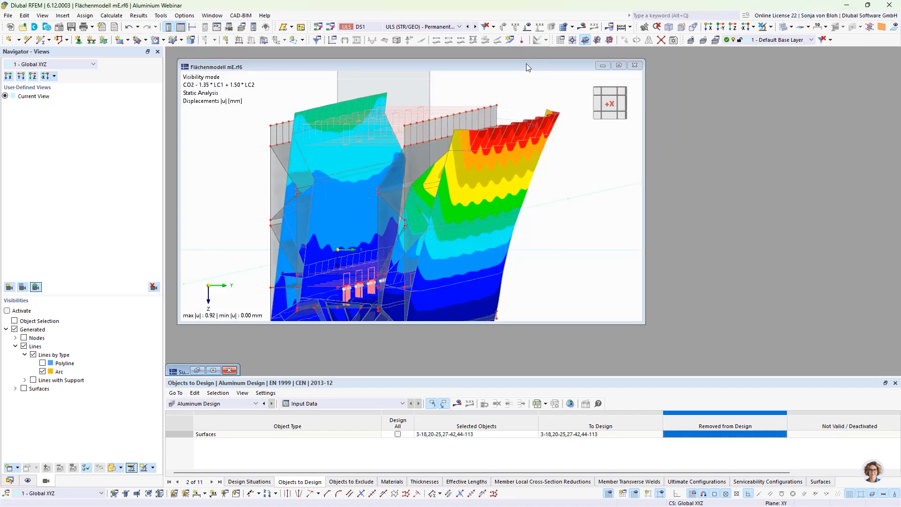
{"action": "left_click", "coordinate": [619, 67]}
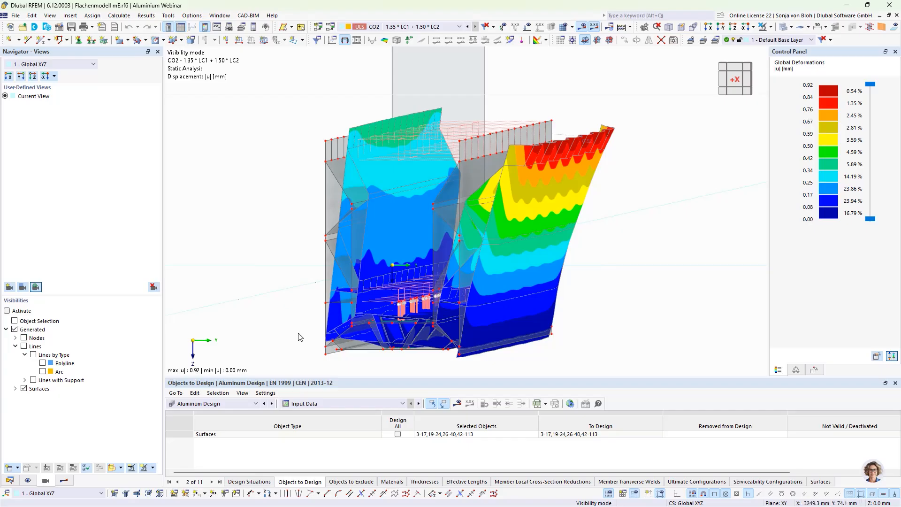
{"action": "scroll", "coordinate": [299, 335], "scroll_direction": "up", "scroll_amount": 2}
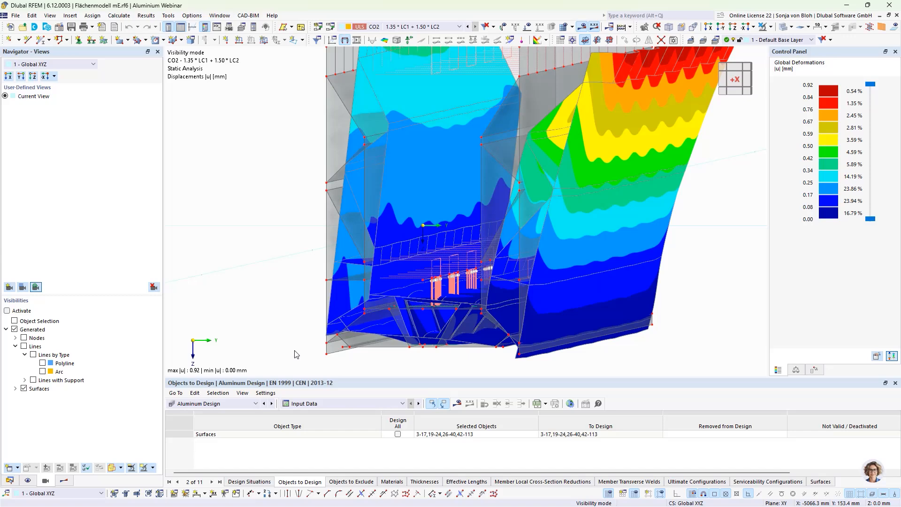
{"action": "scroll", "coordinate": [295, 353], "scroll_direction": "down", "scroll_amount": 3}
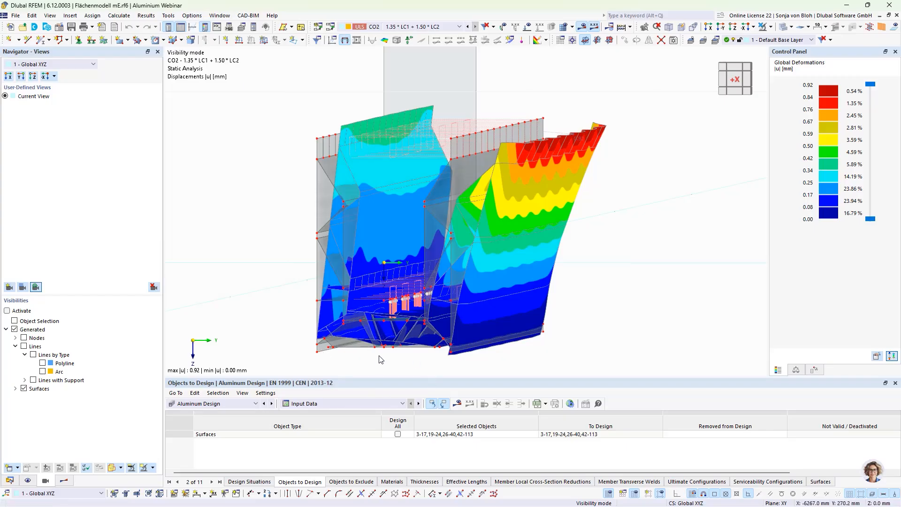
Window-select the bottom flange of the profile and restrict visibility to the selected and related objects
{"action": "mouse_move", "coordinate": [398, 363]}
{"action": "middle_mouse_down", "text": "ctrl"}
{"action": "mouse_move", "coordinate": [414, 361]}
{"action": "mouse_move", "coordinate": [403, 360]}
{"action": "middle_mouse_up", "text": "ctrl"}
{"action": "scroll", "coordinate": [402, 353], "scroll_direction": "up", "scroll_amount": 5}
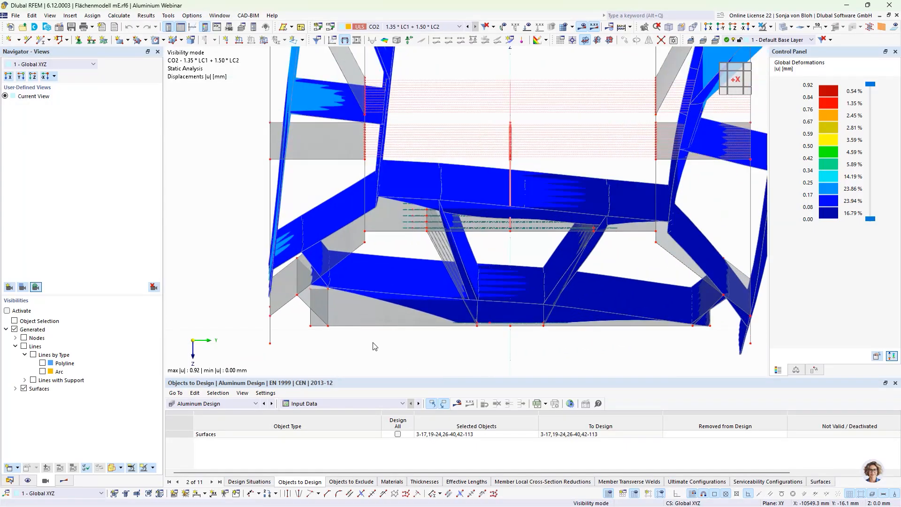
{"action": "left_click_drag", "start_coordinate": [300, 320], "coordinate": [732, 338]}
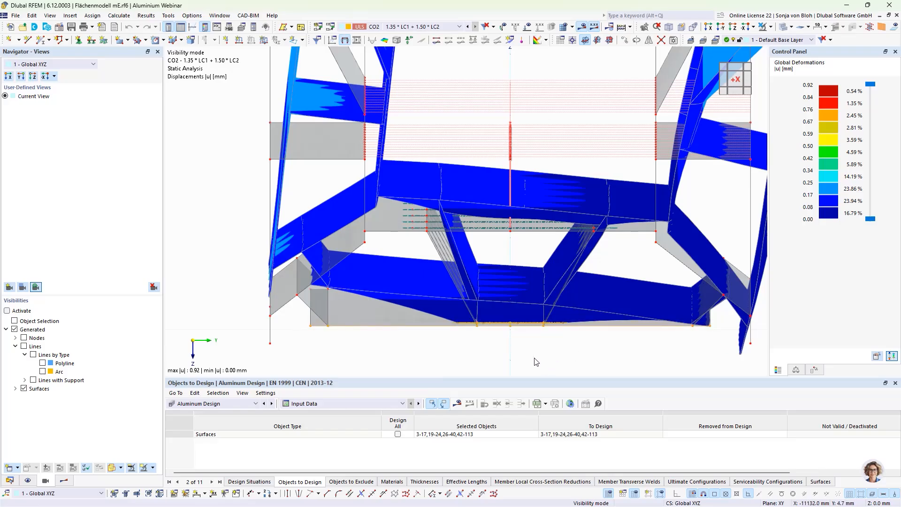
{"action": "middle_click_drag", "start_coordinate": [529, 364], "coordinate": [529, 367], "text": "ctrl"}
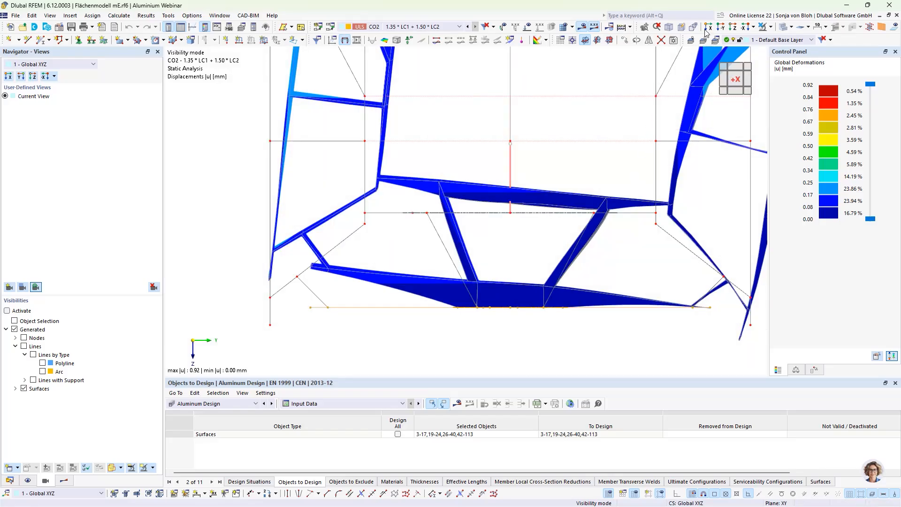
{"action": "scroll", "coordinate": [374, 359], "scroll_direction": "down", "scroll_amount": 6}
{"action": "scroll", "coordinate": [369, 361], "scroll_direction": "up", "scroll_amount": 4}
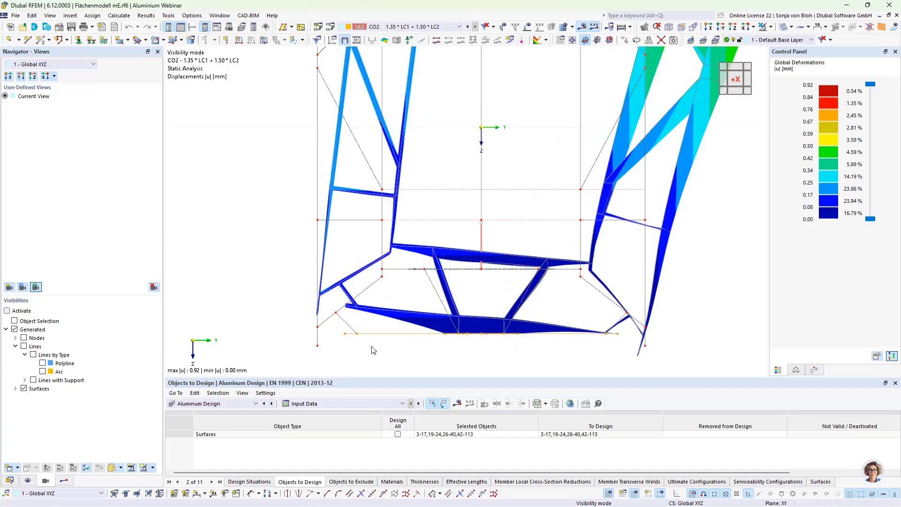
{"action": "left_click", "coordinate": [378, 360]}
{"action": "left_click_drag", "start_coordinate": [336, 328], "coordinate": [622, 352]}
{"action": "left_click", "coordinate": [774, 28]}
{"action": "left_click", "coordinate": [770, 41]}
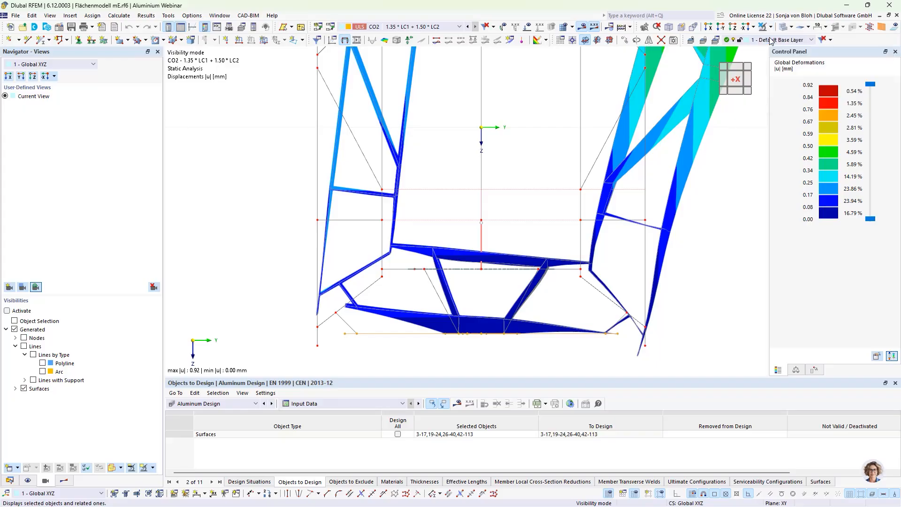
{"action": "scroll", "coordinate": [511, 168], "scroll_direction": "down", "scroll_amount": 3}
{"action": "middle_click_drag", "start_coordinate": [521, 280], "coordinate": [487, 331], "text": "ctrl"}
{"action": "scroll", "coordinate": [488, 252], "scroll_direction": "down", "scroll_amount": 3}
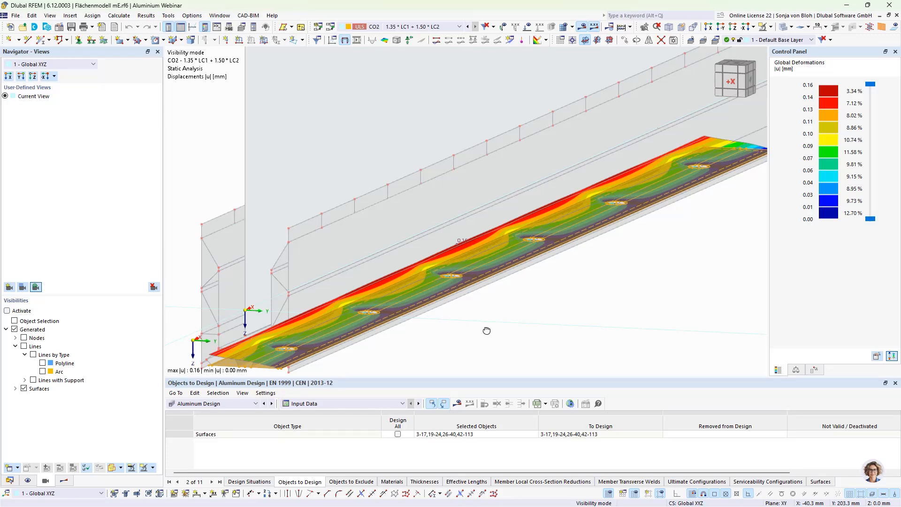
Cancel the visibility mode and switch the displayed results from Static Analysis to Aluminum Design
{"action": "left_click", "coordinate": [771, 27]}
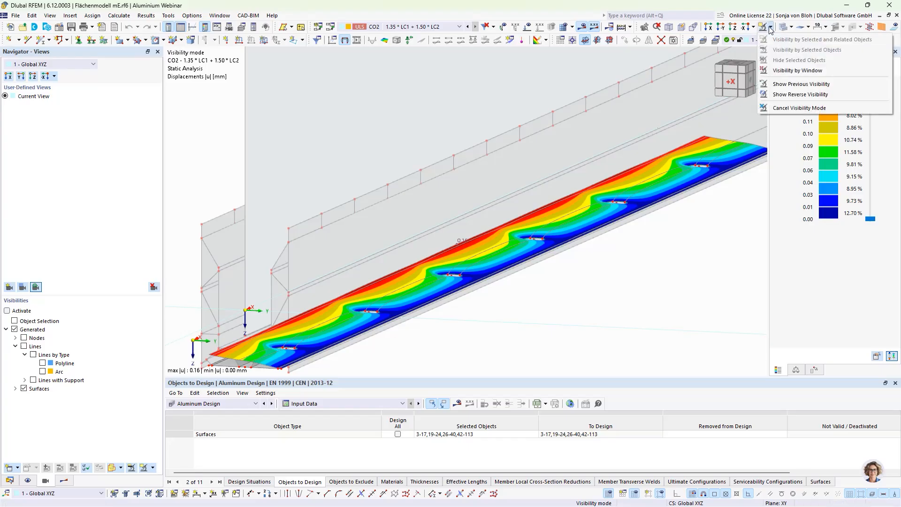
{"action": "left_click", "coordinate": [779, 108]}
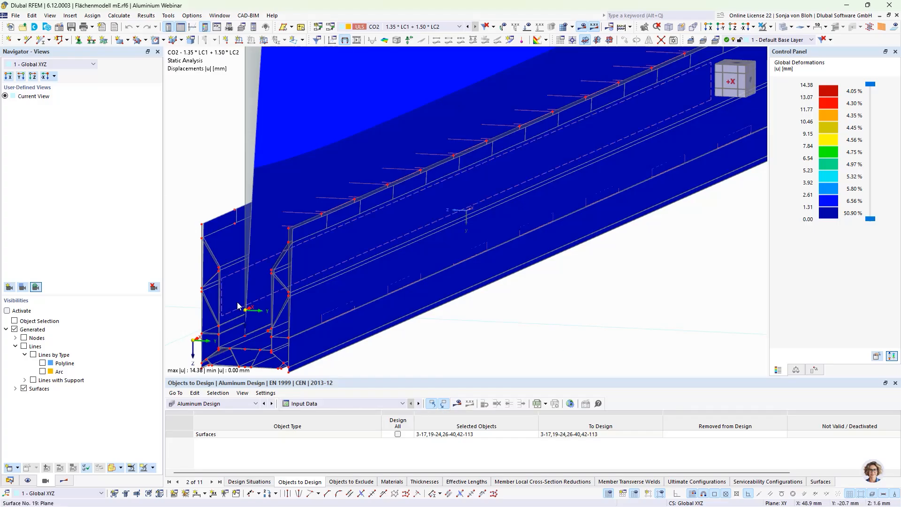
{"action": "left_click", "coordinate": [64, 480]}
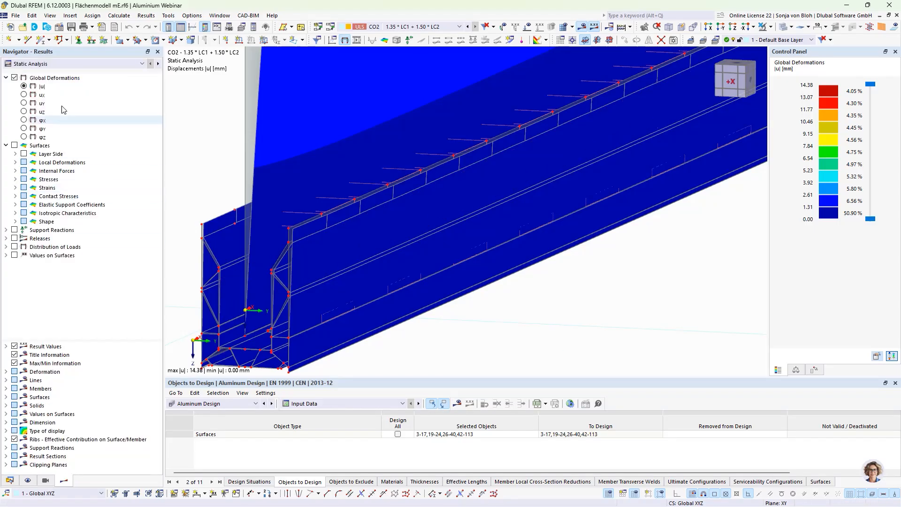
{"action": "left_click", "coordinate": [46, 63]}
{"action": "left_click", "coordinate": [46, 80]}
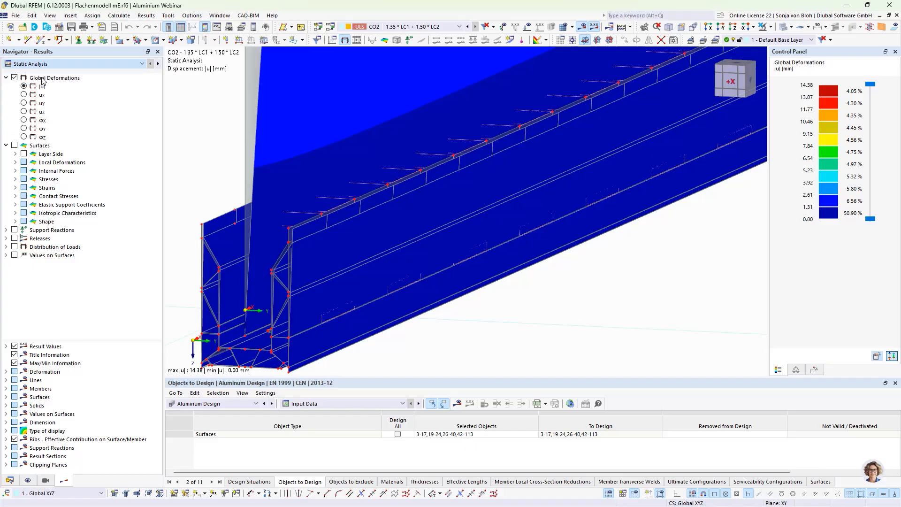
Show the whole profile and list its Design Ratios on Surfaces for the Aluminum Design
{"action": "scroll", "coordinate": [432, 269], "scroll_direction": "down", "scroll_amount": 2}
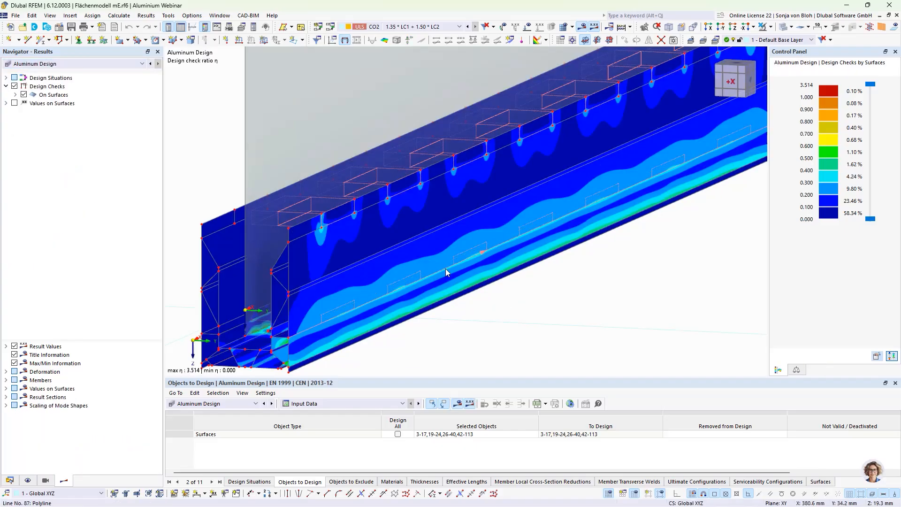
{"action": "scroll", "coordinate": [445, 269], "scroll_direction": "down", "scroll_amount": 2}
{"action": "scroll", "coordinate": [445, 268], "scroll_direction": "down", "scroll_amount": 1}
{"action": "left_click", "coordinate": [375, 405]}
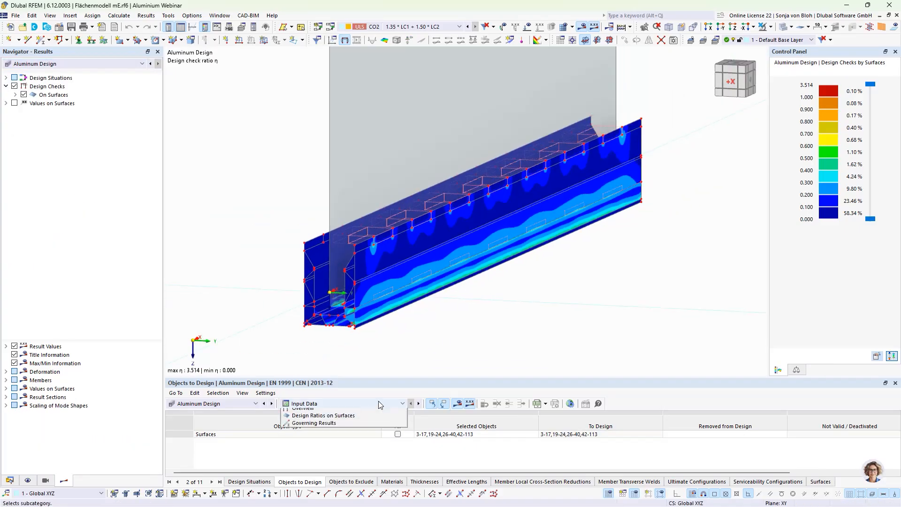
{"action": "left_click", "coordinate": [360, 426]}
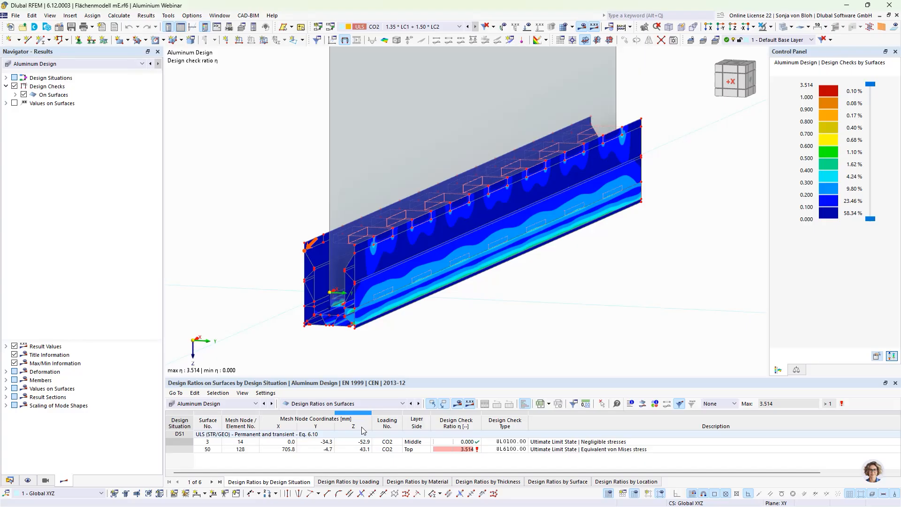
In the view along X, window-select the bottom flange, the two inclined webs and the horizontal plate above them
{"action": "left_click", "coordinate": [707, 27]}
{"action": "scroll", "coordinate": [487, 322], "scroll_direction": "up", "scroll_amount": 6}
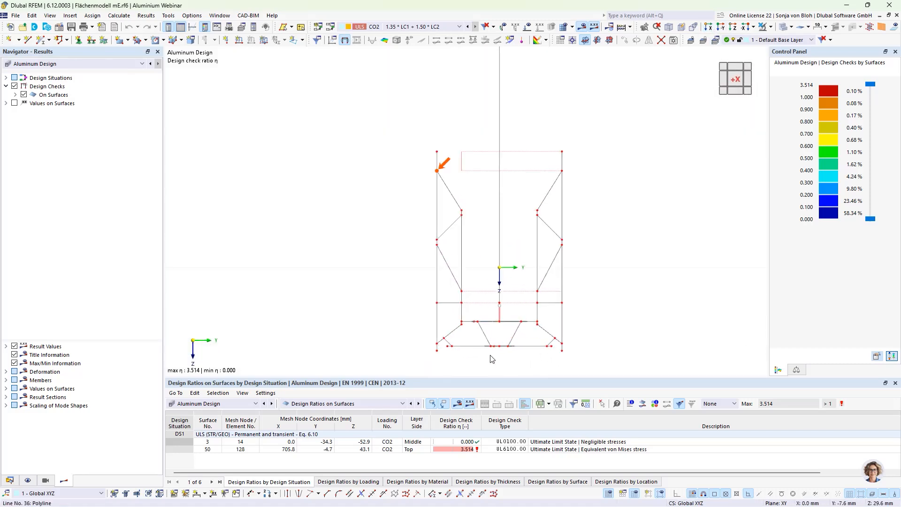
{"action": "scroll", "coordinate": [458, 299], "scroll_direction": "up", "scroll_amount": 3}
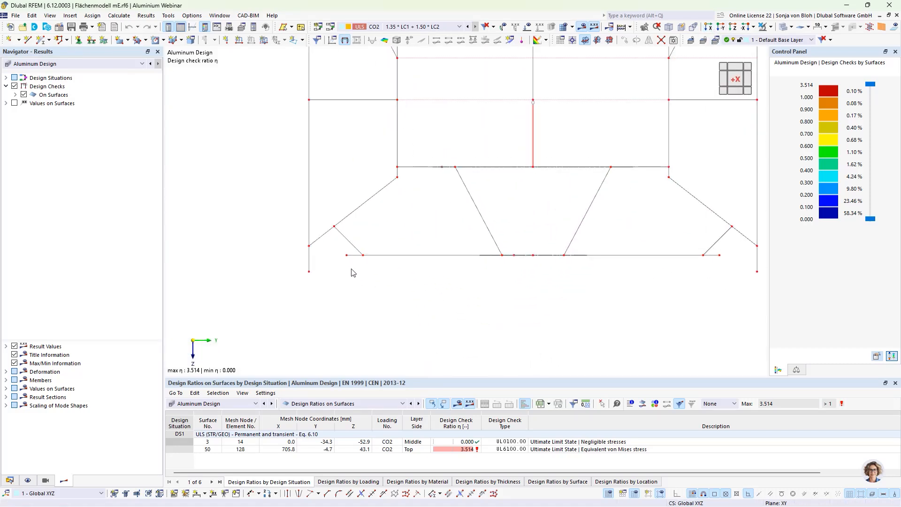
{"action": "left_click_drag", "start_coordinate": [340, 252], "coordinate": [727, 269]}
{"action": "left_click_drag", "start_coordinate": [613, 233], "coordinate": [459, 212]}
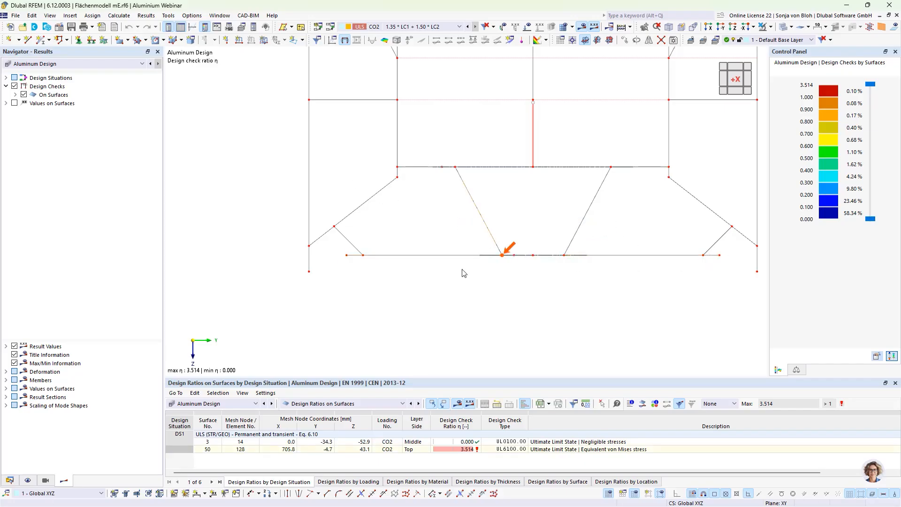
{"action": "left_click_drag", "start_coordinate": [335, 252], "coordinate": [737, 276]}
{"action": "left_click_drag", "start_coordinate": [621, 234], "coordinate": [545, 212]}
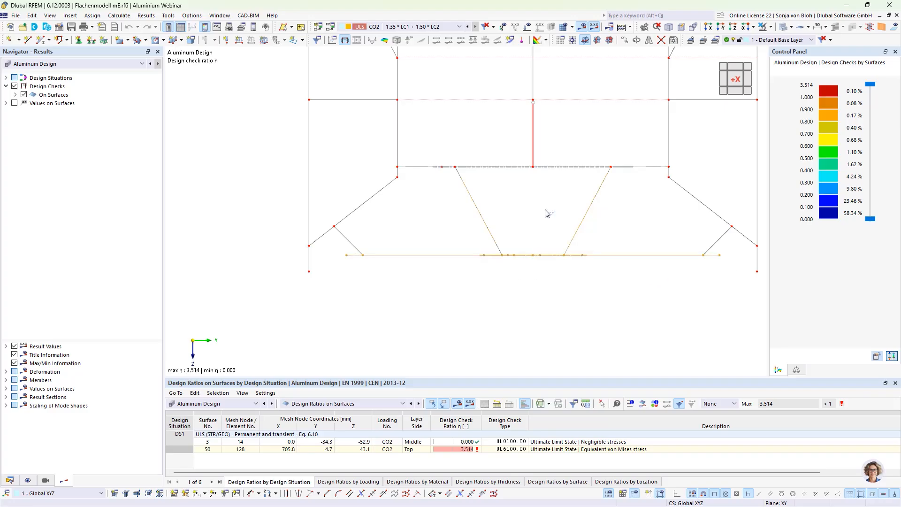
{"action": "left_click_drag", "start_coordinate": [369, 161], "coordinate": [639, 133]}
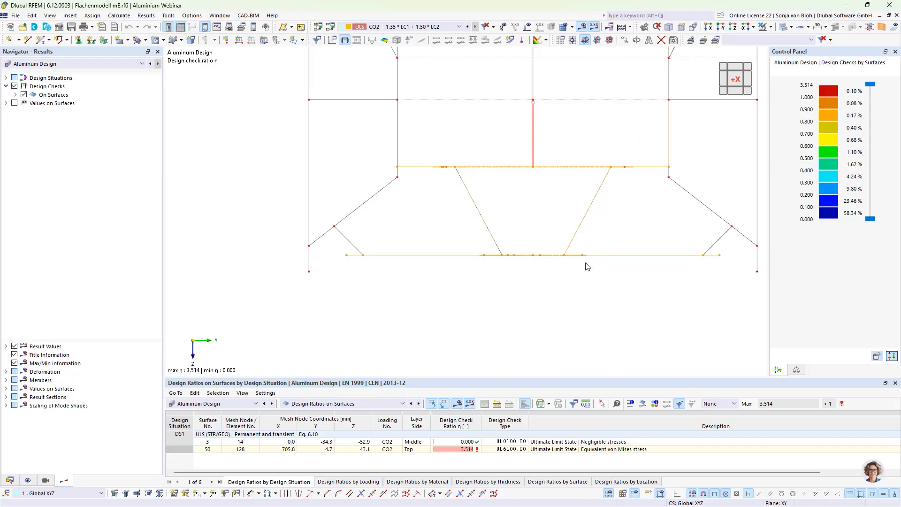
{"action": "scroll", "coordinate": [576, 259], "scroll_direction": "down", "scroll_amount": 3}
{"action": "middle_click_drag", "start_coordinate": [581, 291], "coordinate": [566, 292], "text": "ctrl"}
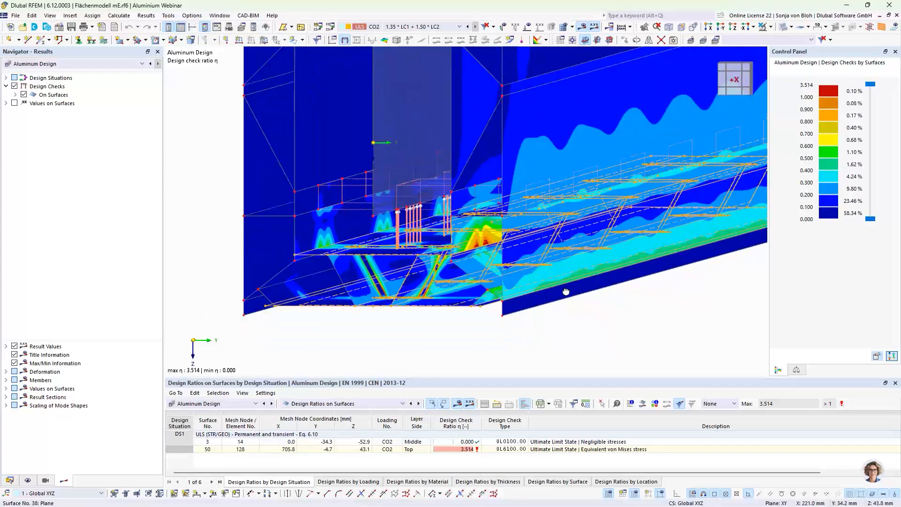
{"action": "left_click", "coordinate": [709, 28]}
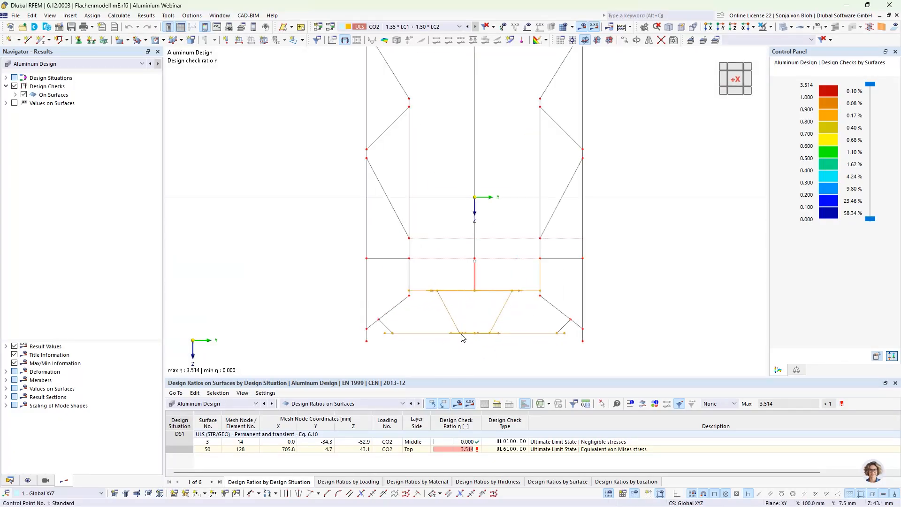
{"action": "left_click_drag", "start_coordinate": [518, 319], "coordinate": [428, 311]}
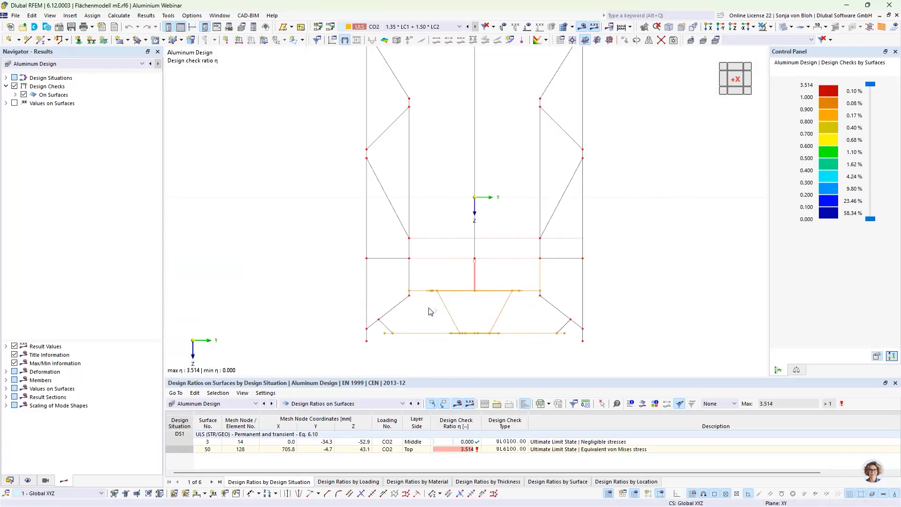
Restrict visibility to the selected and related objects and examine their design check ratios around the openings in 3D
{"action": "left_click", "coordinate": [771, 27]}
{"action": "left_click", "coordinate": [768, 40]}
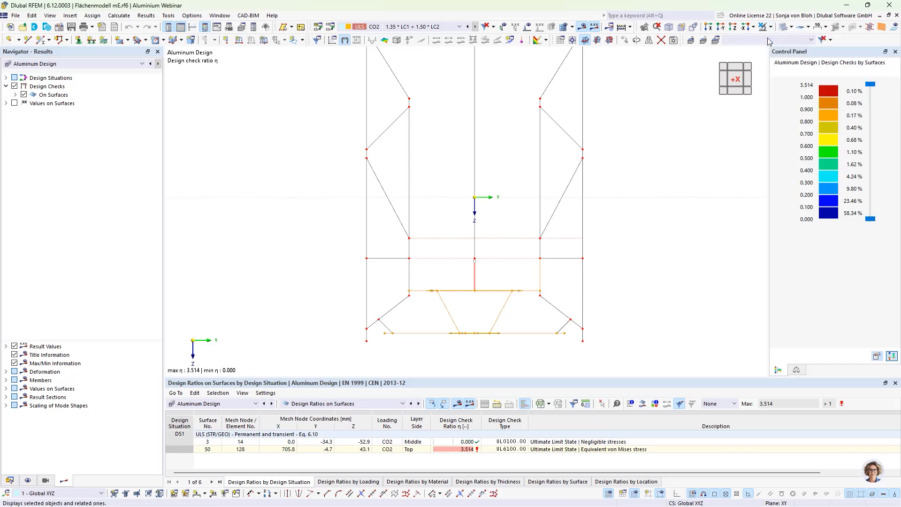
{"action": "scroll", "coordinate": [551, 186], "scroll_direction": "down", "scroll_amount": 2}
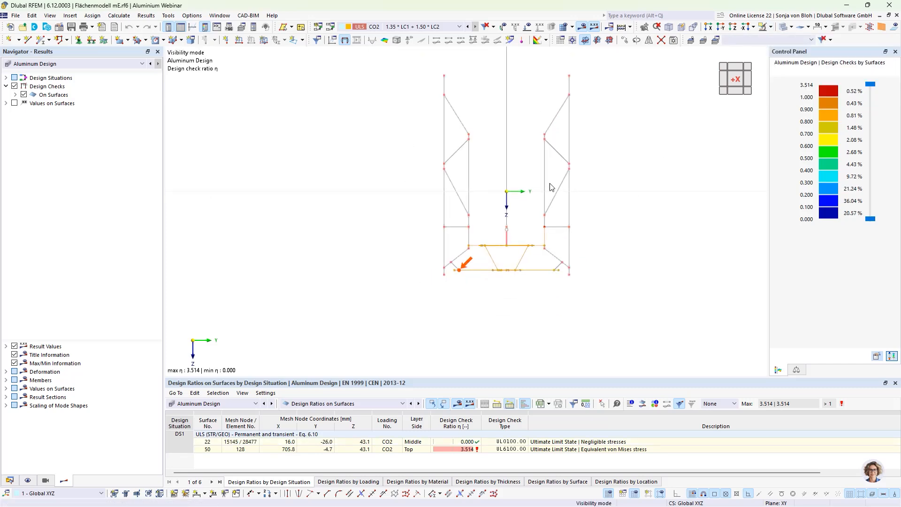
{"action": "middle_click_drag", "start_coordinate": [520, 330], "coordinate": [503, 338], "text": "ctrl"}
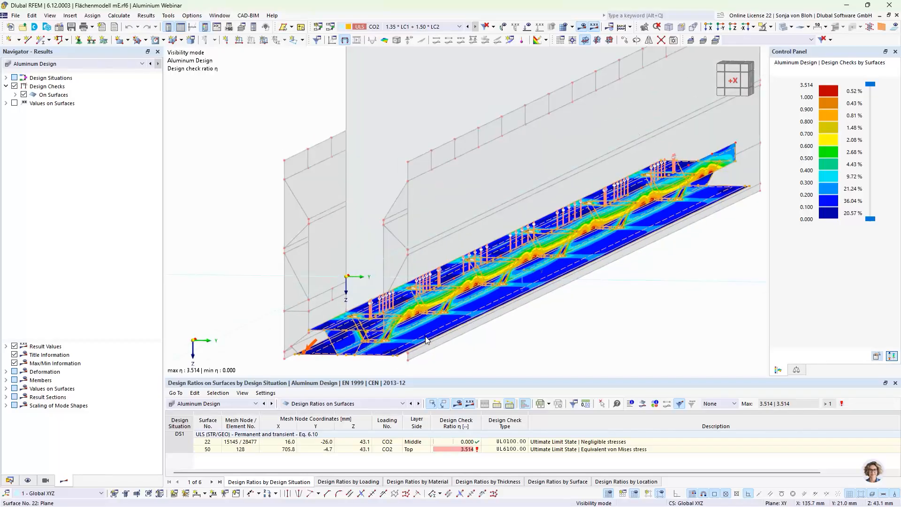
{"action": "scroll", "coordinate": [426, 339], "scroll_direction": "up", "scroll_amount": 3}
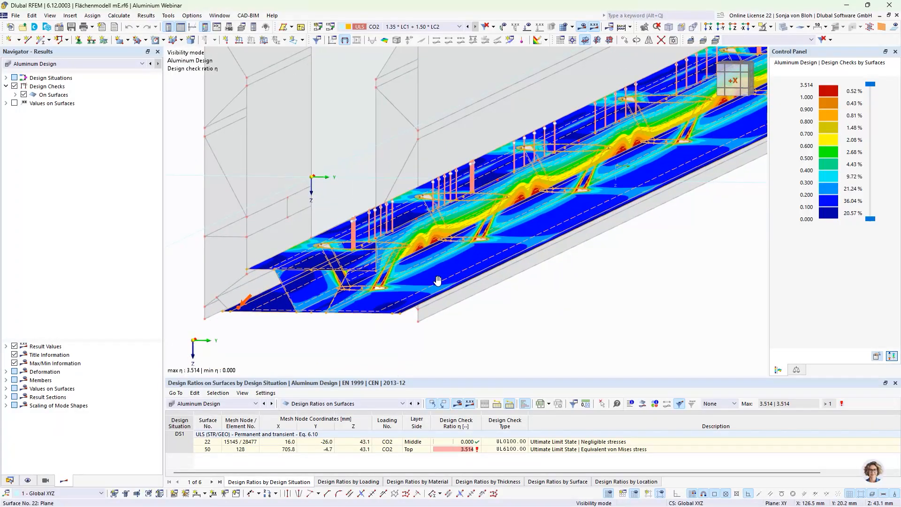
{"action": "middle_click_drag", "start_coordinate": [435, 315], "coordinate": [438, 318], "text": "ctrl"}
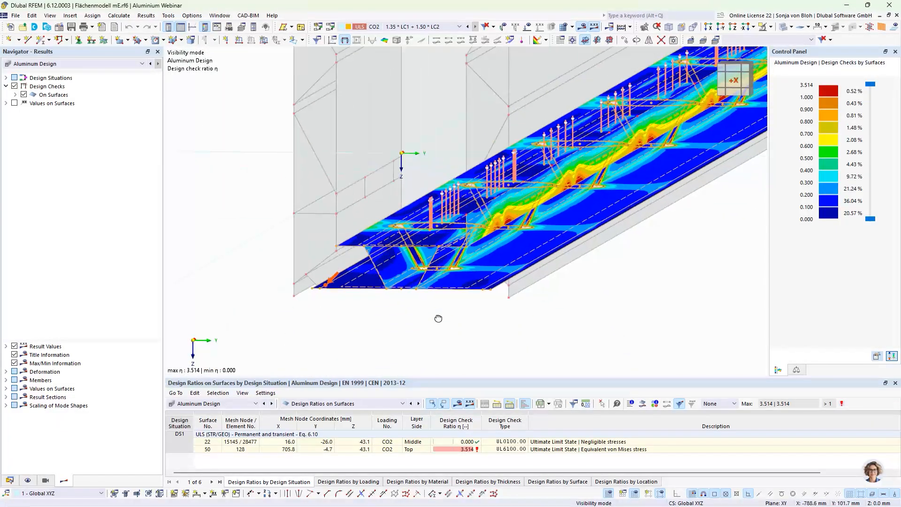
{"action": "scroll", "coordinate": [484, 227], "scroll_direction": "up", "scroll_amount": 3}
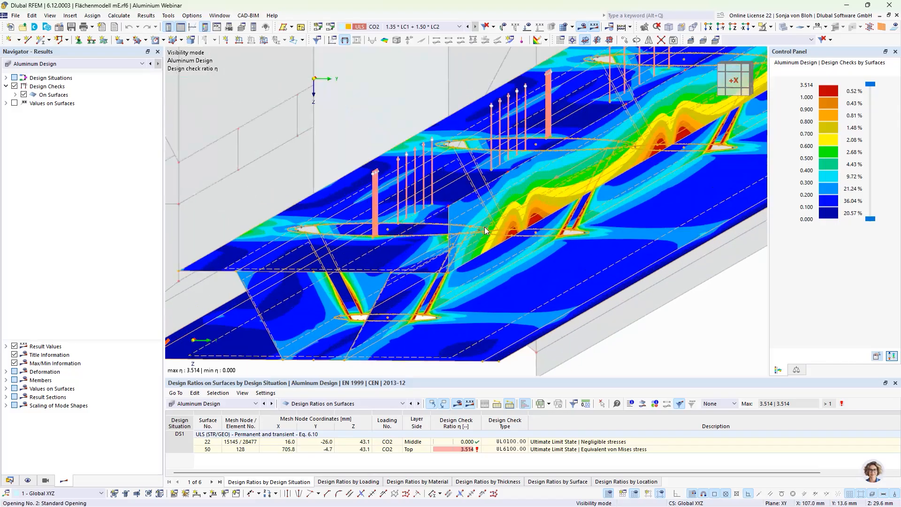